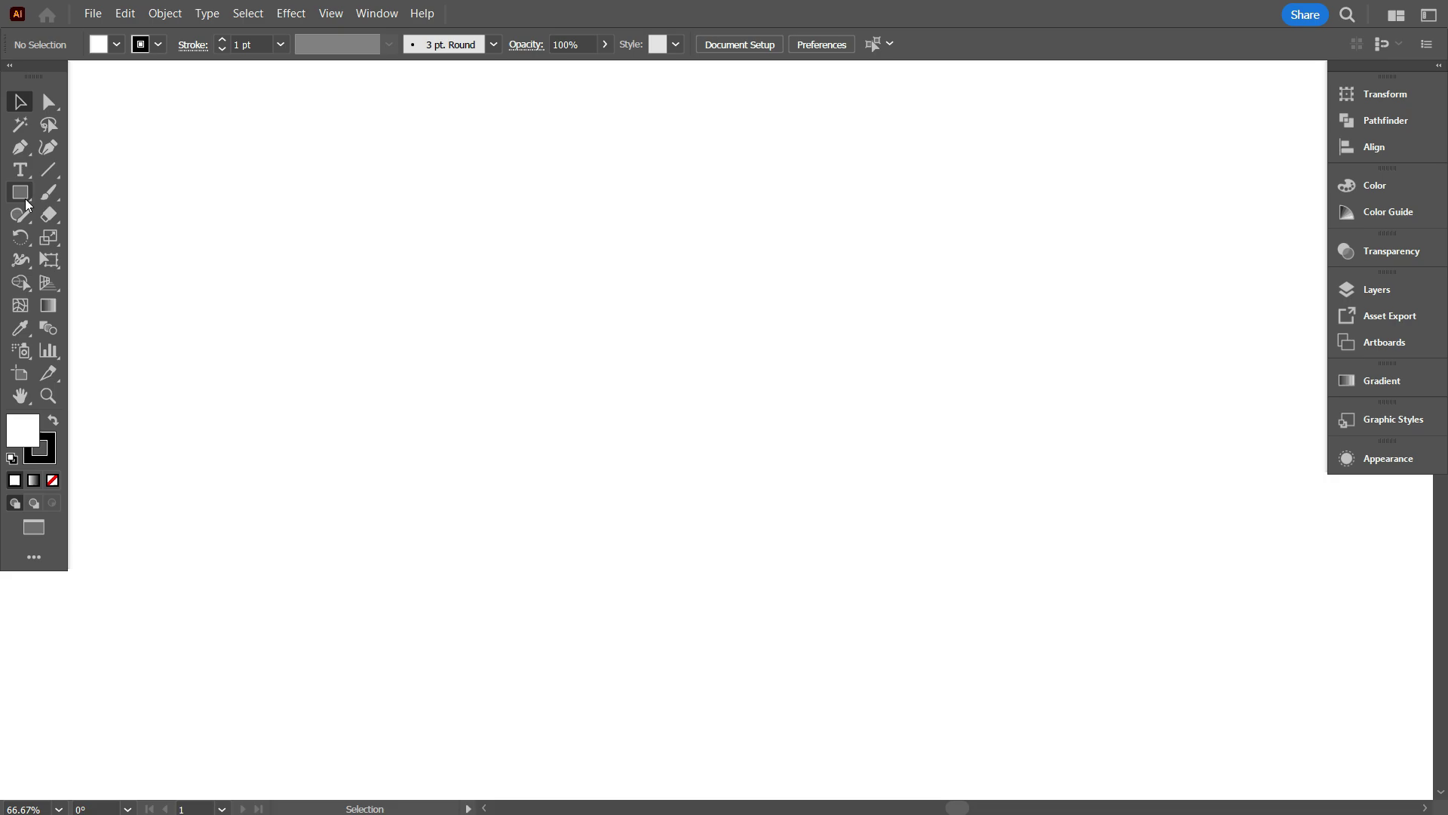
- Draw a circle near the artboard centre and set its fill to None
left_click_drag(26, 199, 74, 237)
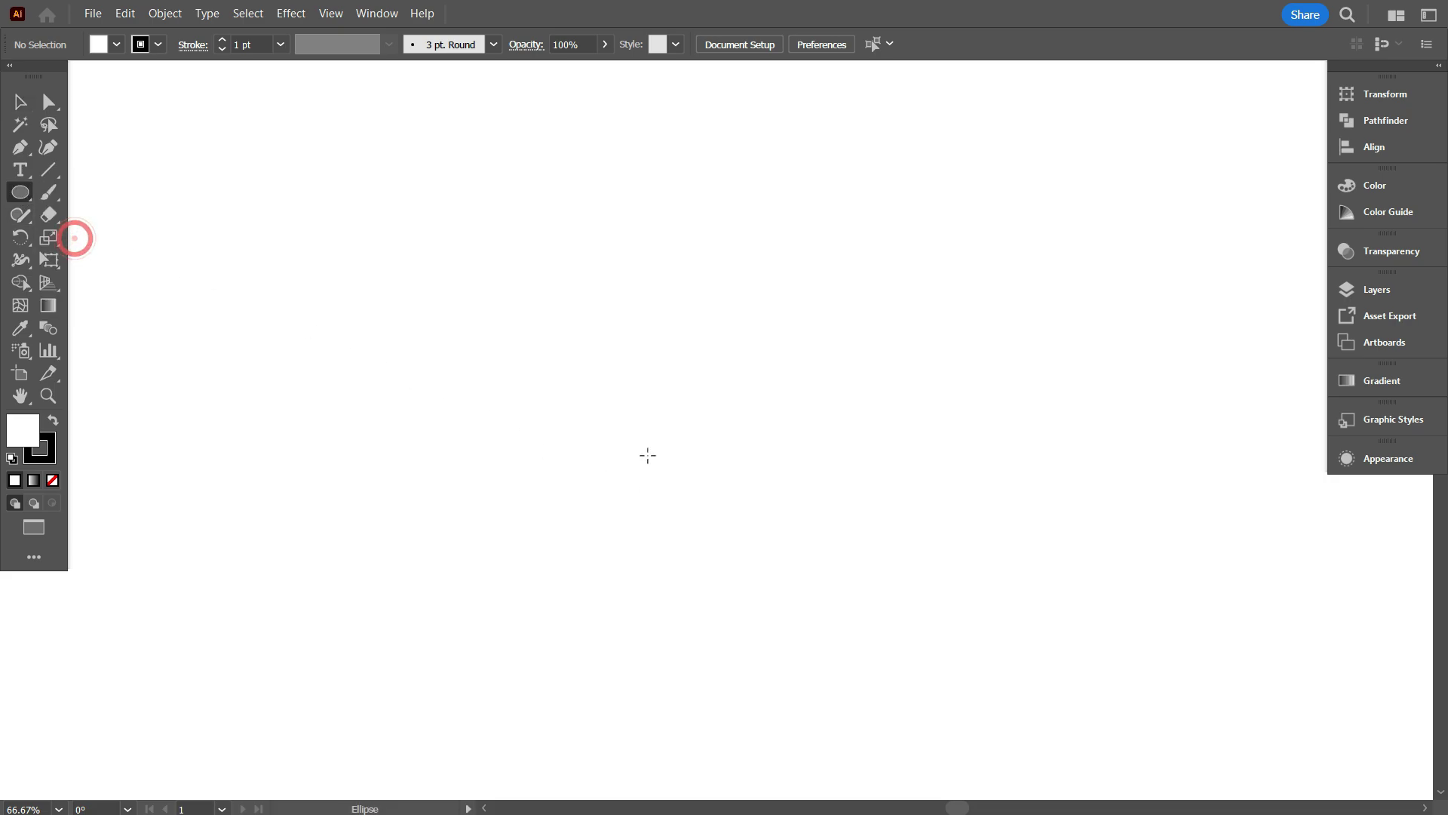
left_click_drag(485, 314, 782, 554)
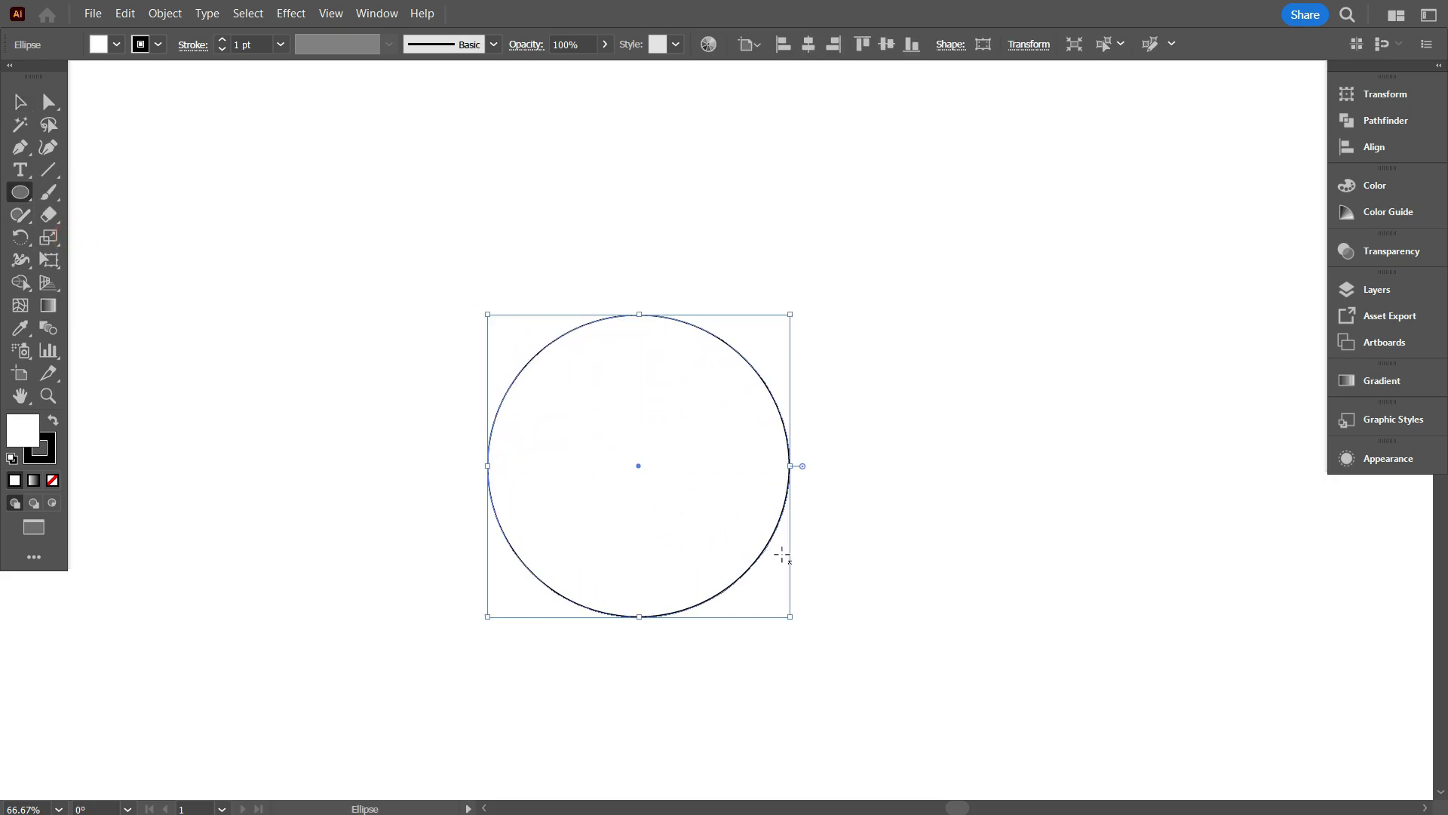
scroll(779, 551, "down", 1)
scroll(528, 347, "down", 1)
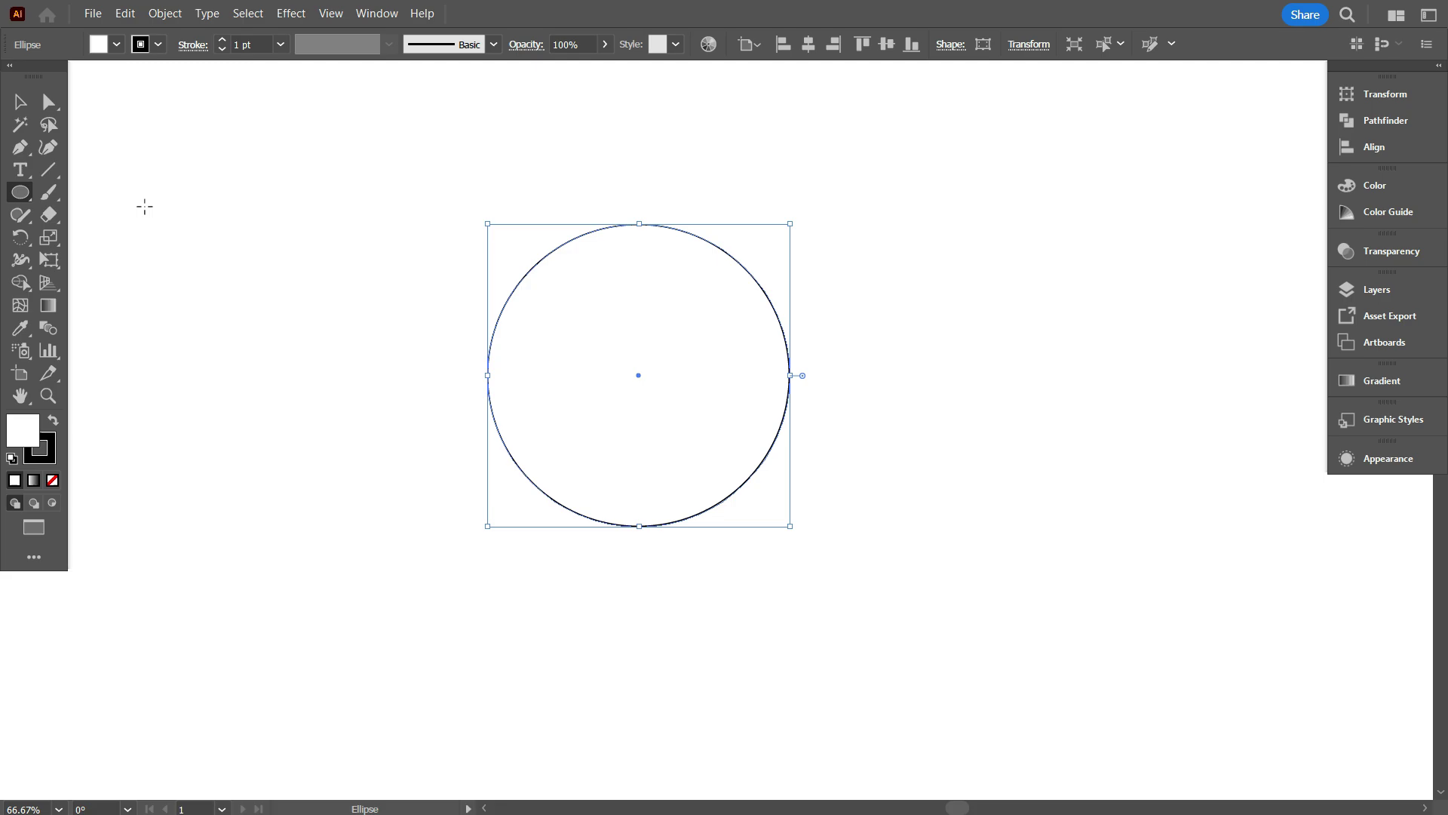
key("v")
scroll(254, 199, "down", 1)
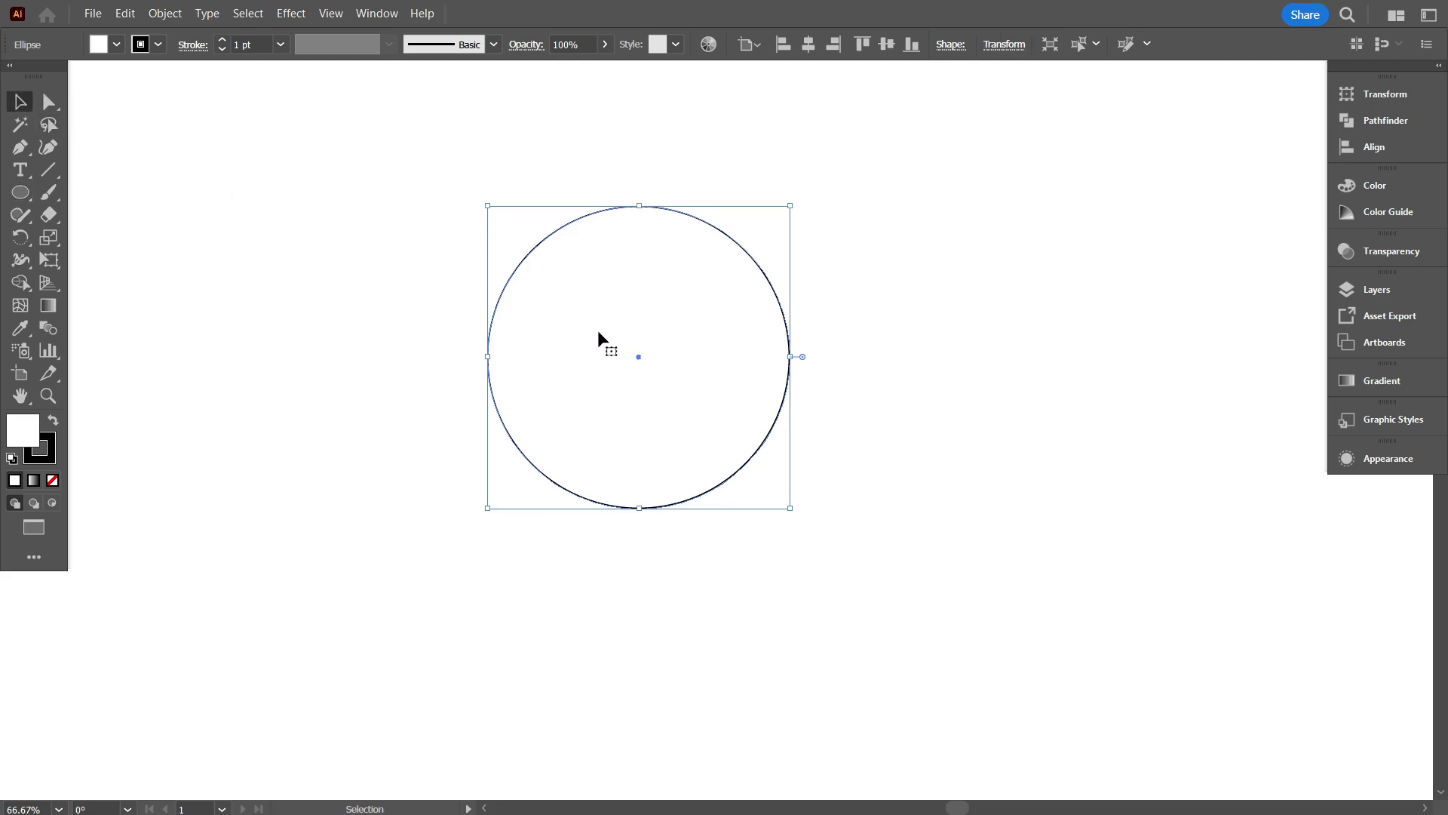
left_click(115, 47)
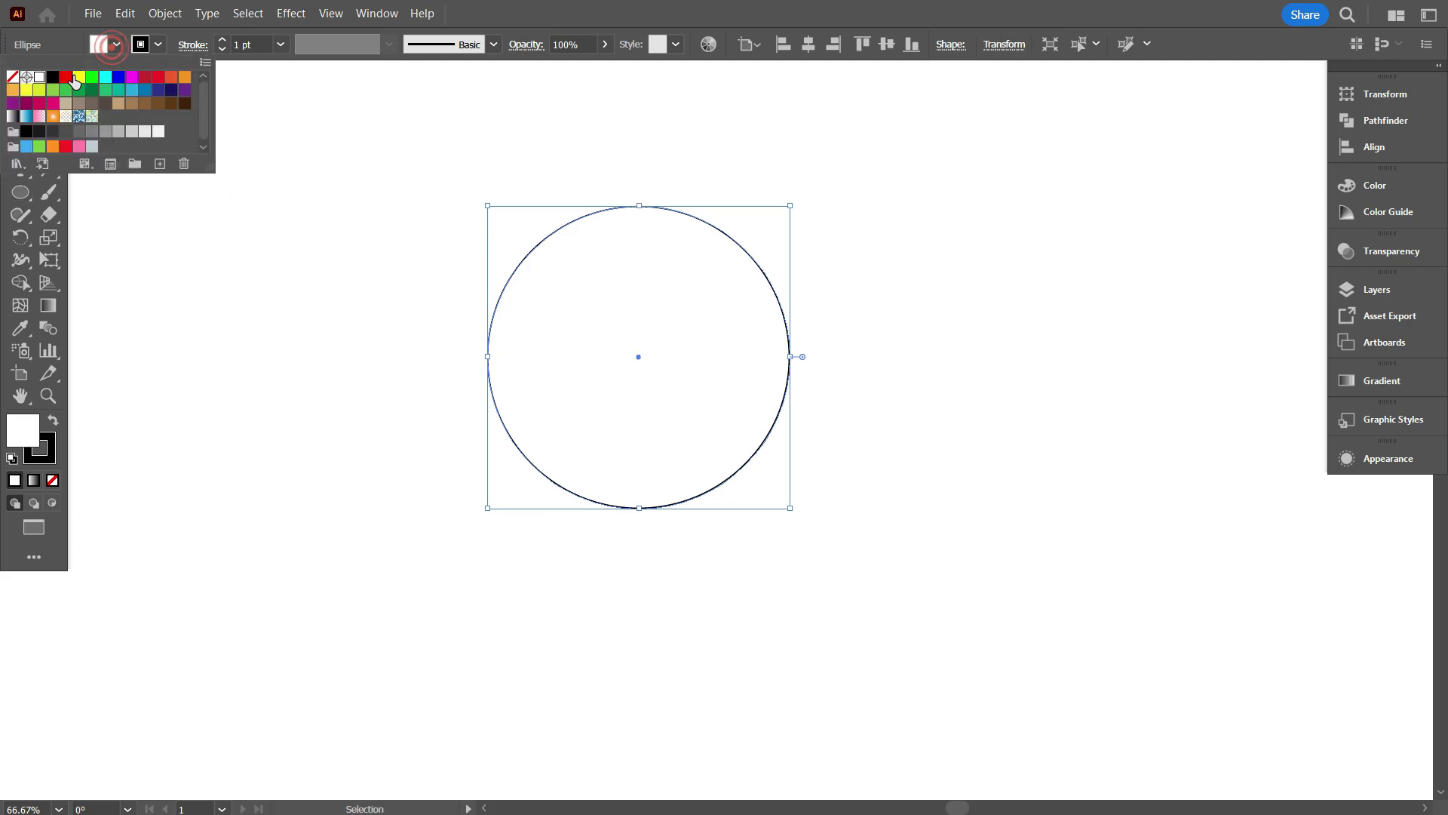
key("/")
left_click(252, 281)
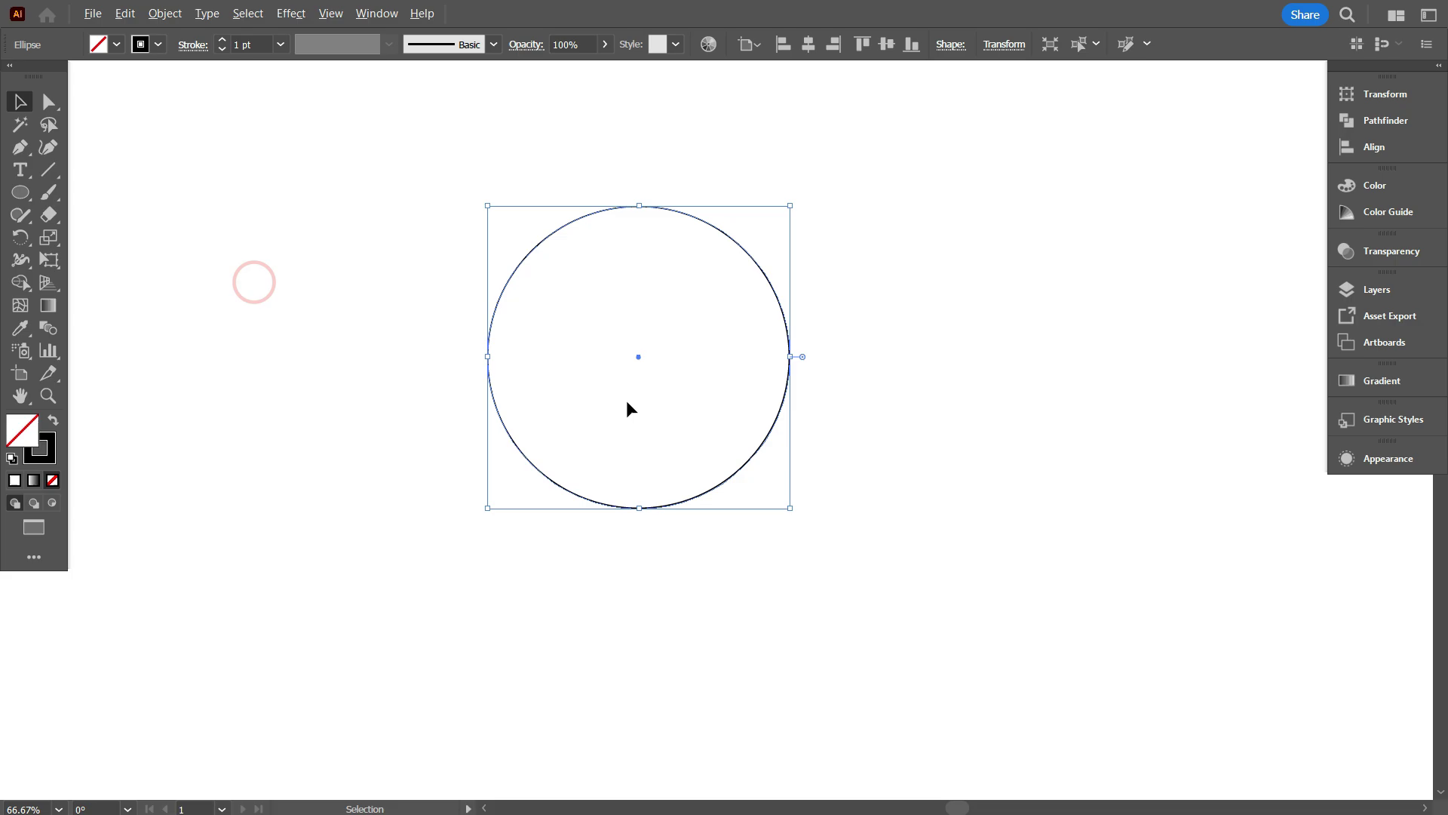
scroll(630, 400, "up", 1)
scroll(637, 405, "up", 1)
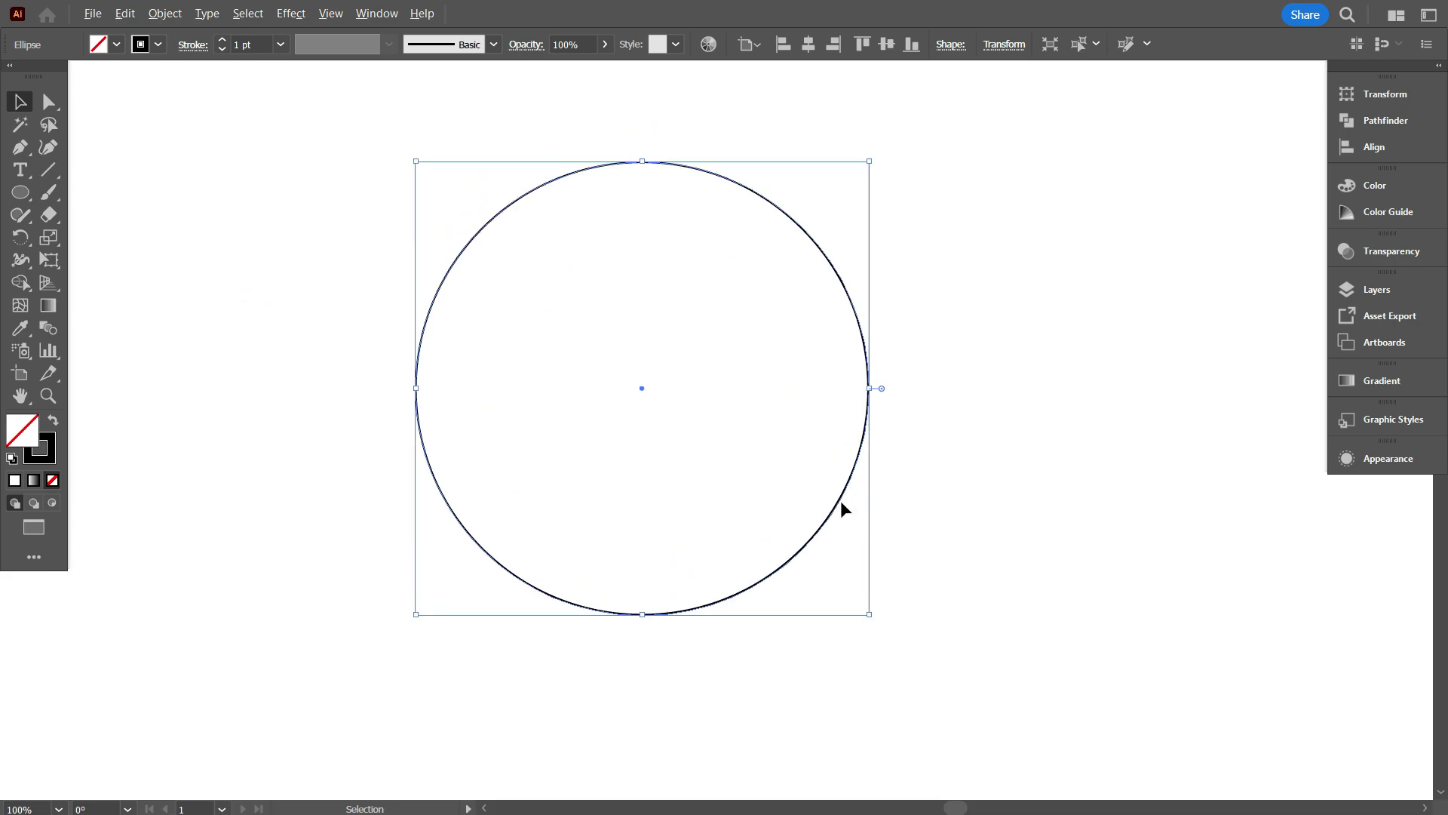
- Alt-drag an overlapping copy of the circle to its right
left_click_drag(836, 502, 1015, 506)
scroll(1049, 632, "up", 1)
left_click(1114, 592)
left_click_drag(1159, 557, 1140, 593)
scroll(632, 397, "down", 1)
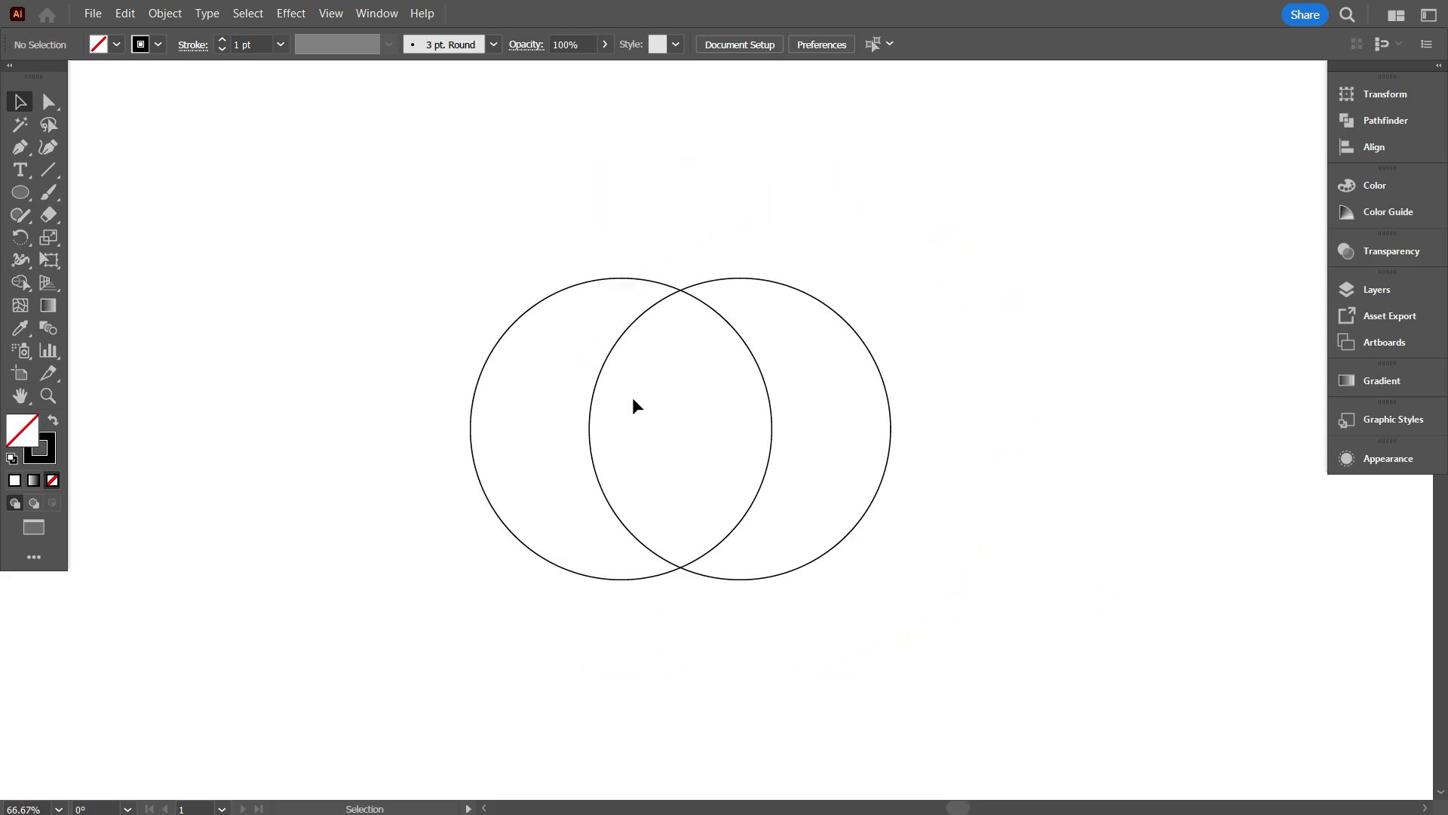
scroll(635, 391, "up", 1)
left_click_drag(629, 234, 741, 382)
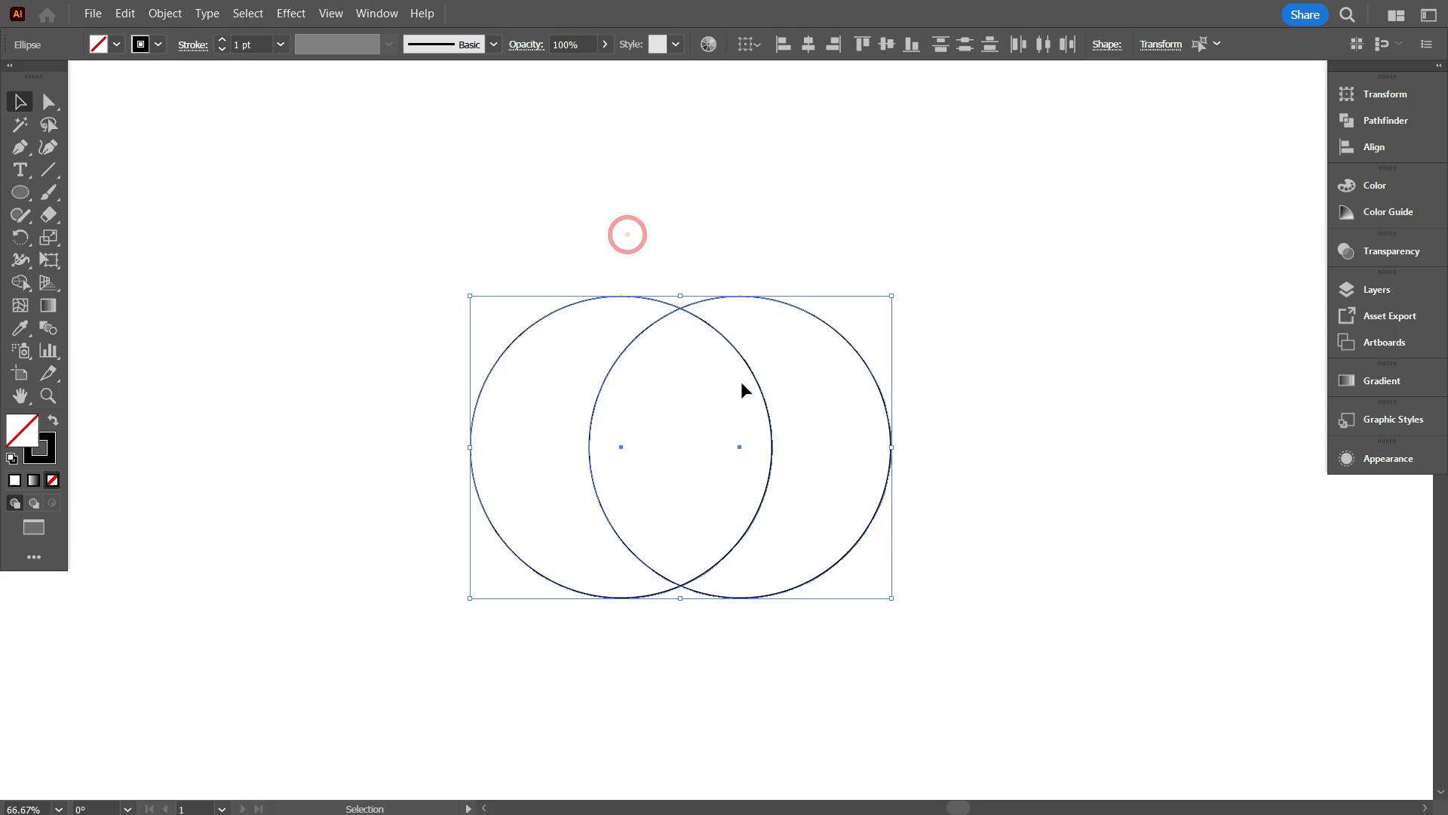
left_click(659, 191)
scroll(663, 258, "up", 1)
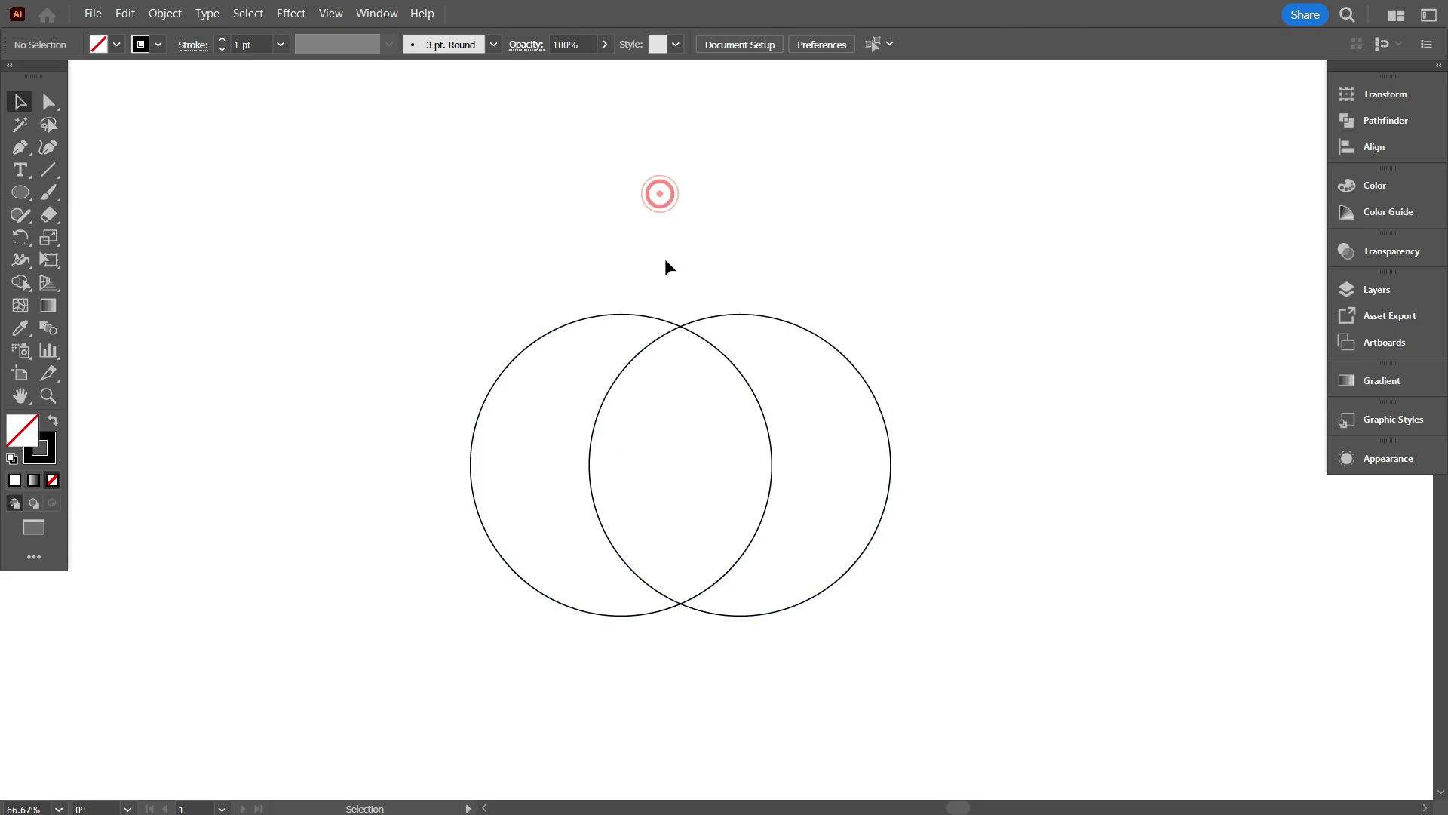
- Draw a horizontal line above the circles and rotate it 30°
left_click(50, 171)
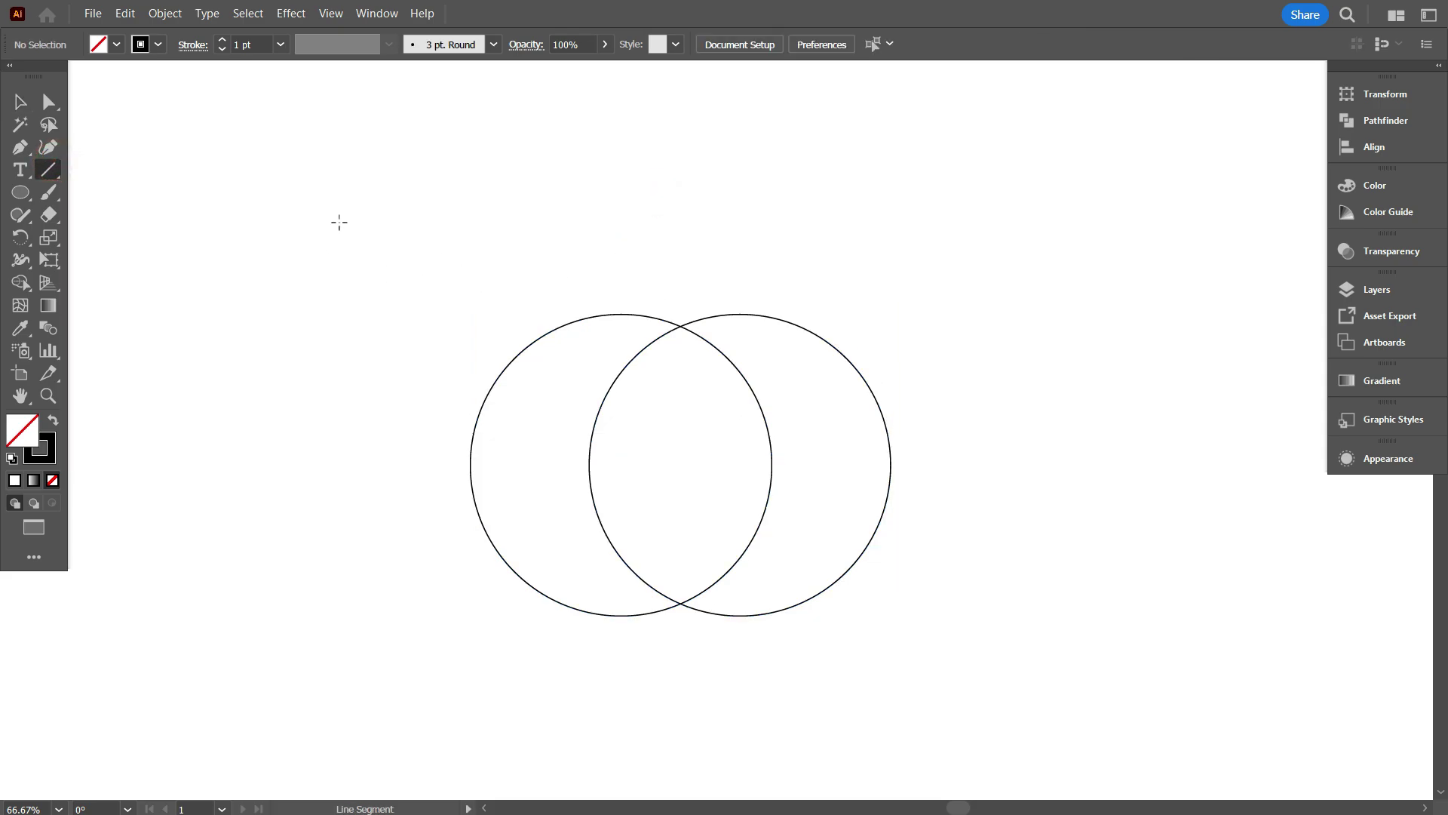
left_click_drag(340, 222, 724, 222)
scroll(717, 334, "up", 1)
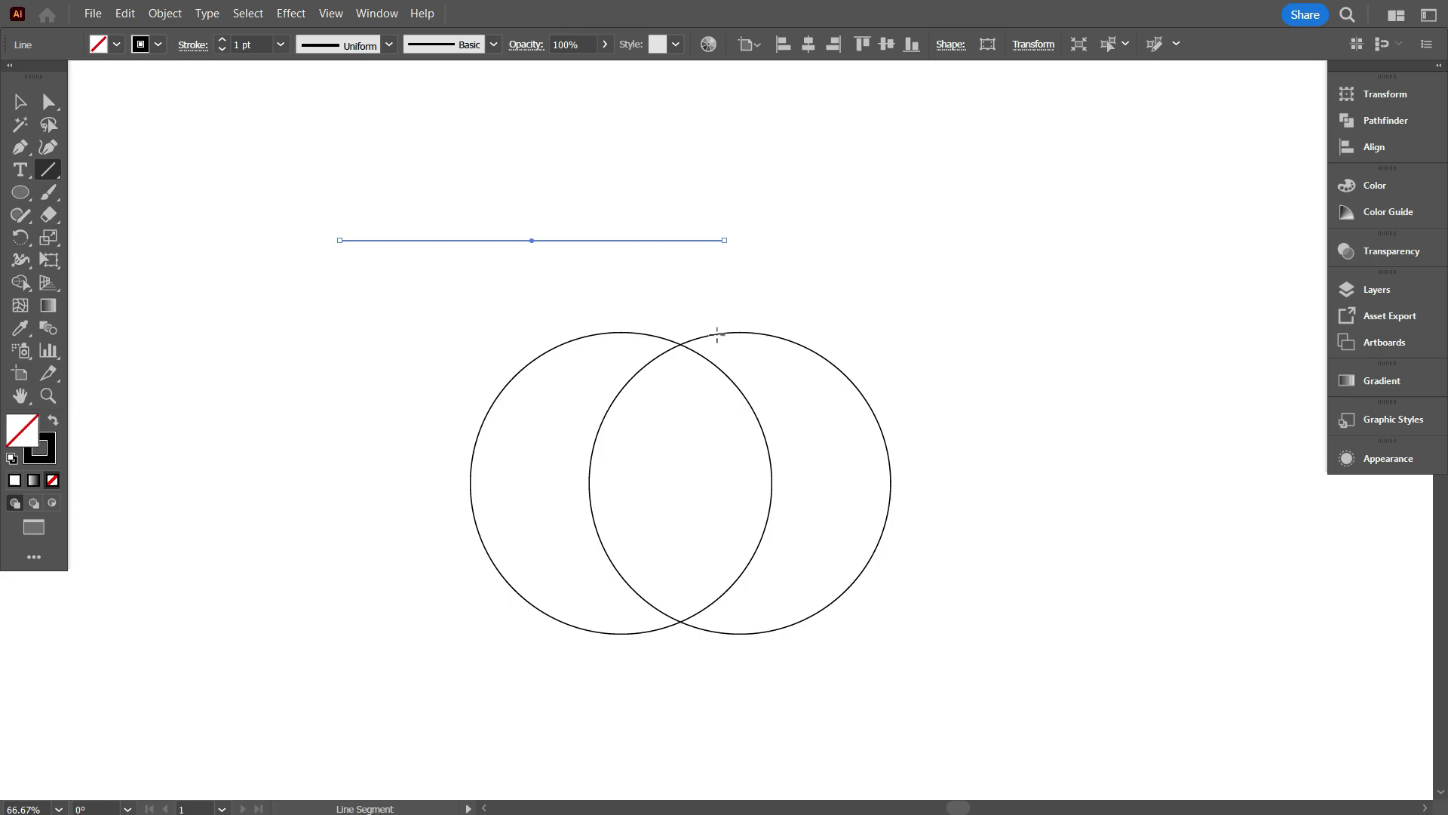
left_click(1033, 45)
left_click(908, 121)
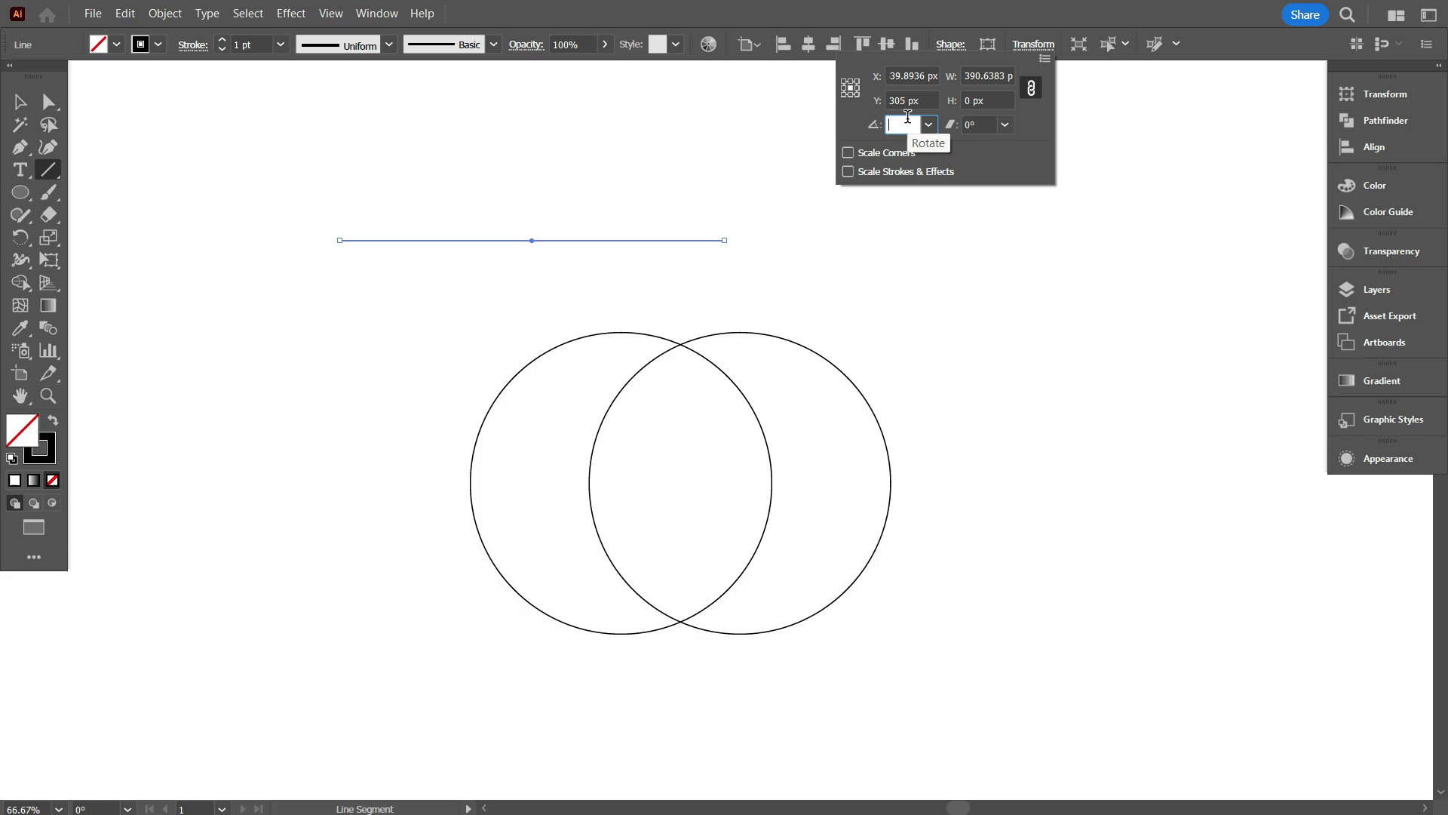
type("30")
key("Return")
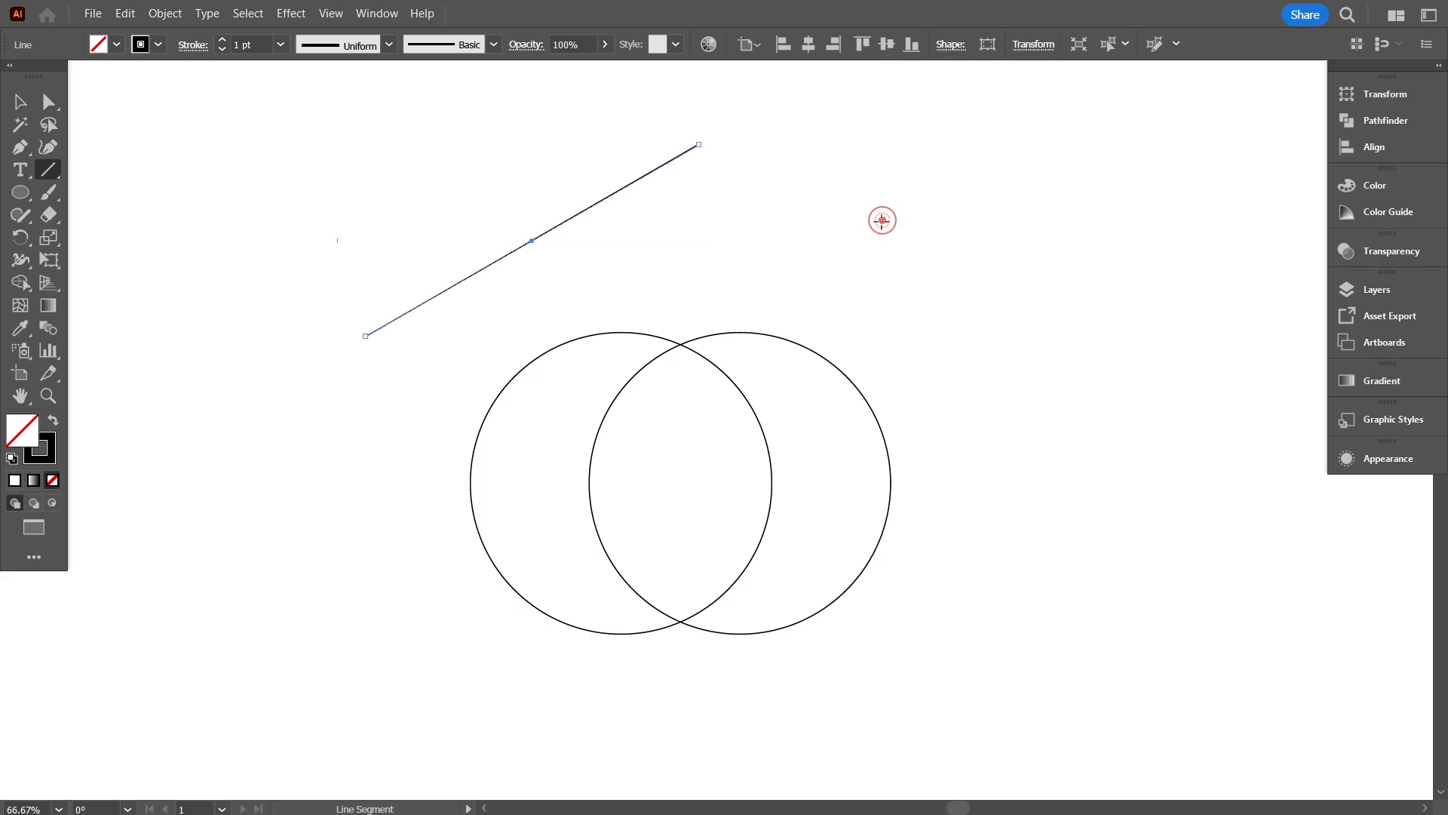
scroll(696, 299, "up", 1)
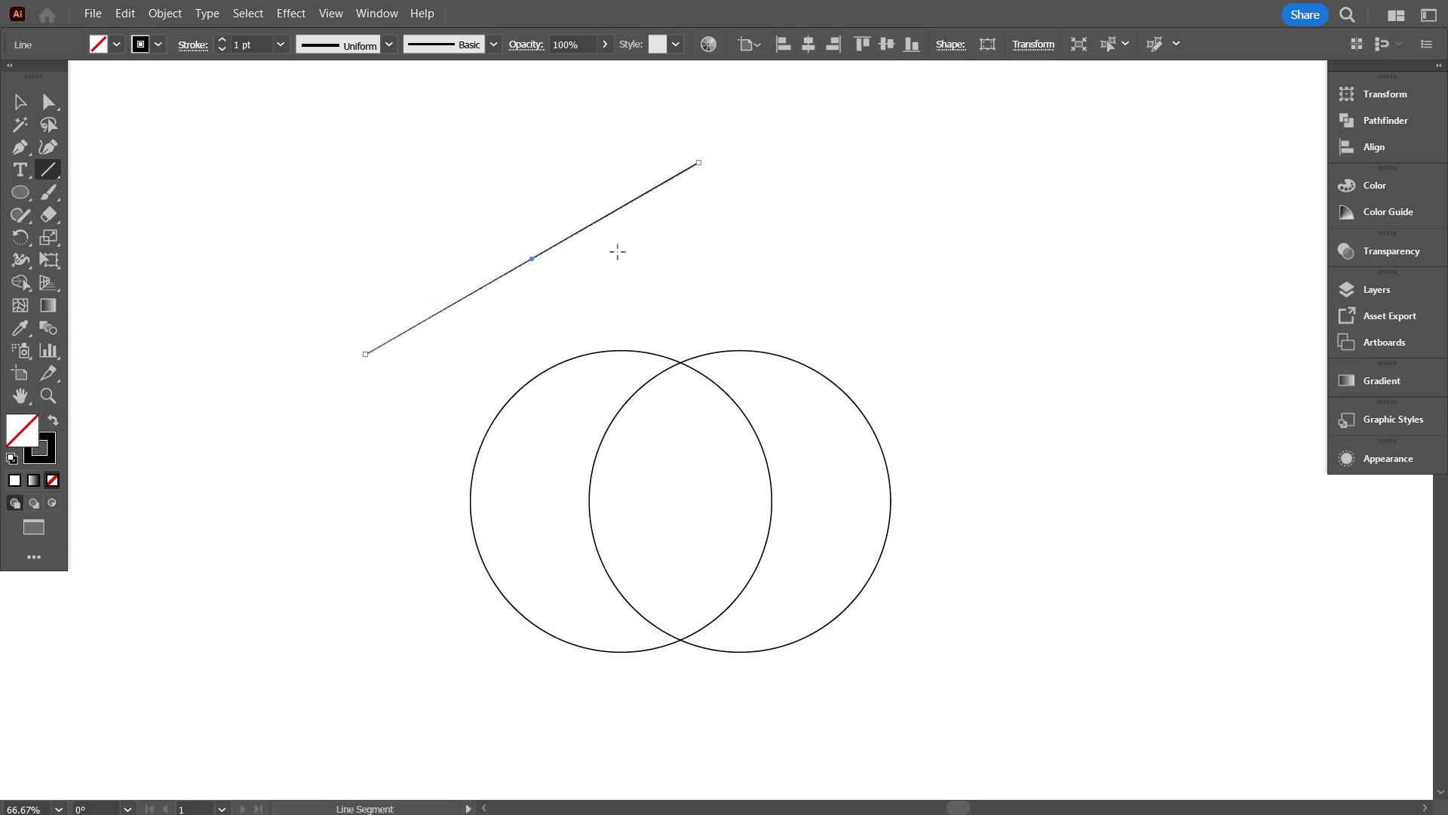
- Add a vertically reflected copy of the line so the two cross in an X
right_click(720, 198)
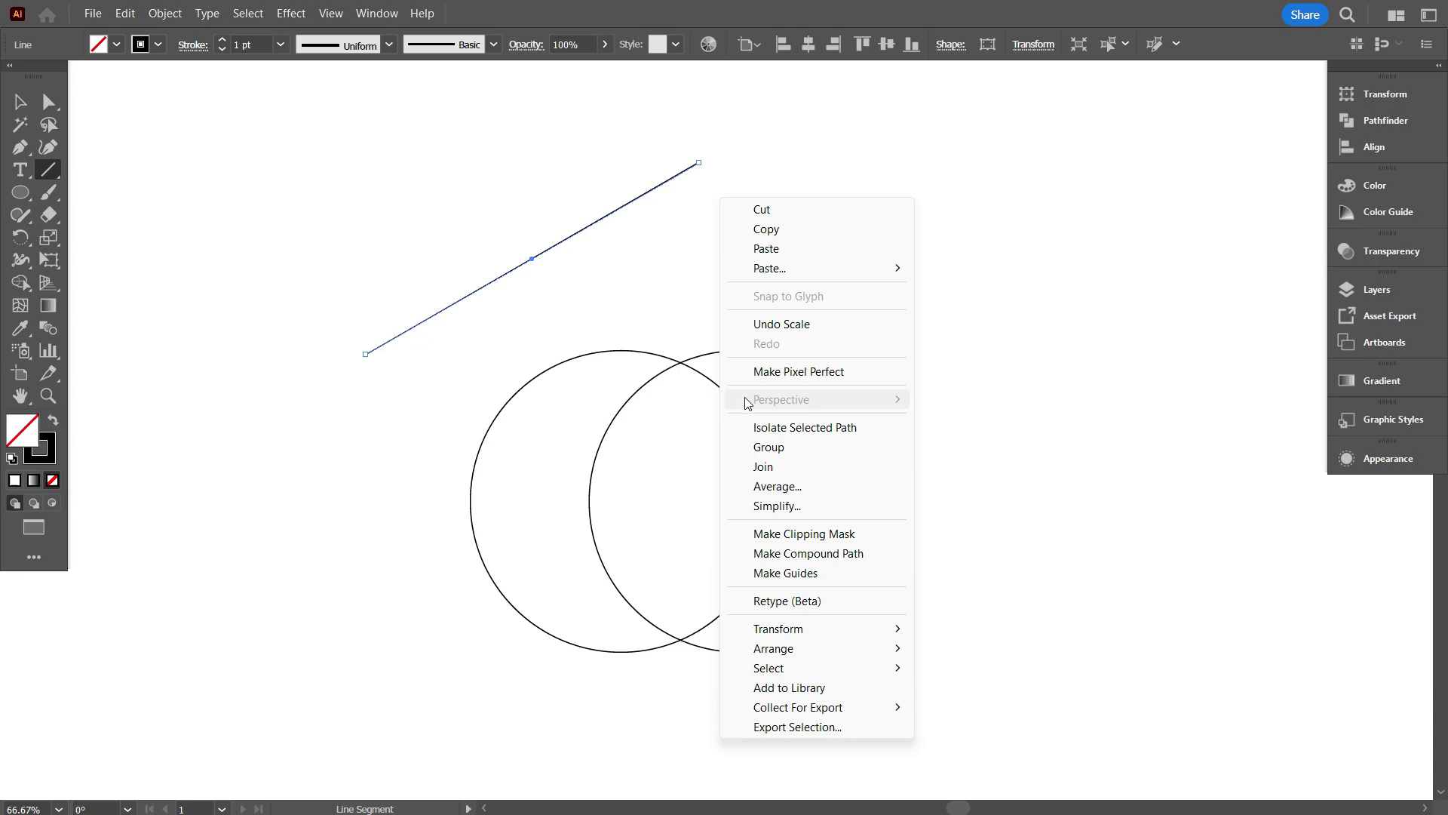
mouse_move(830, 628)
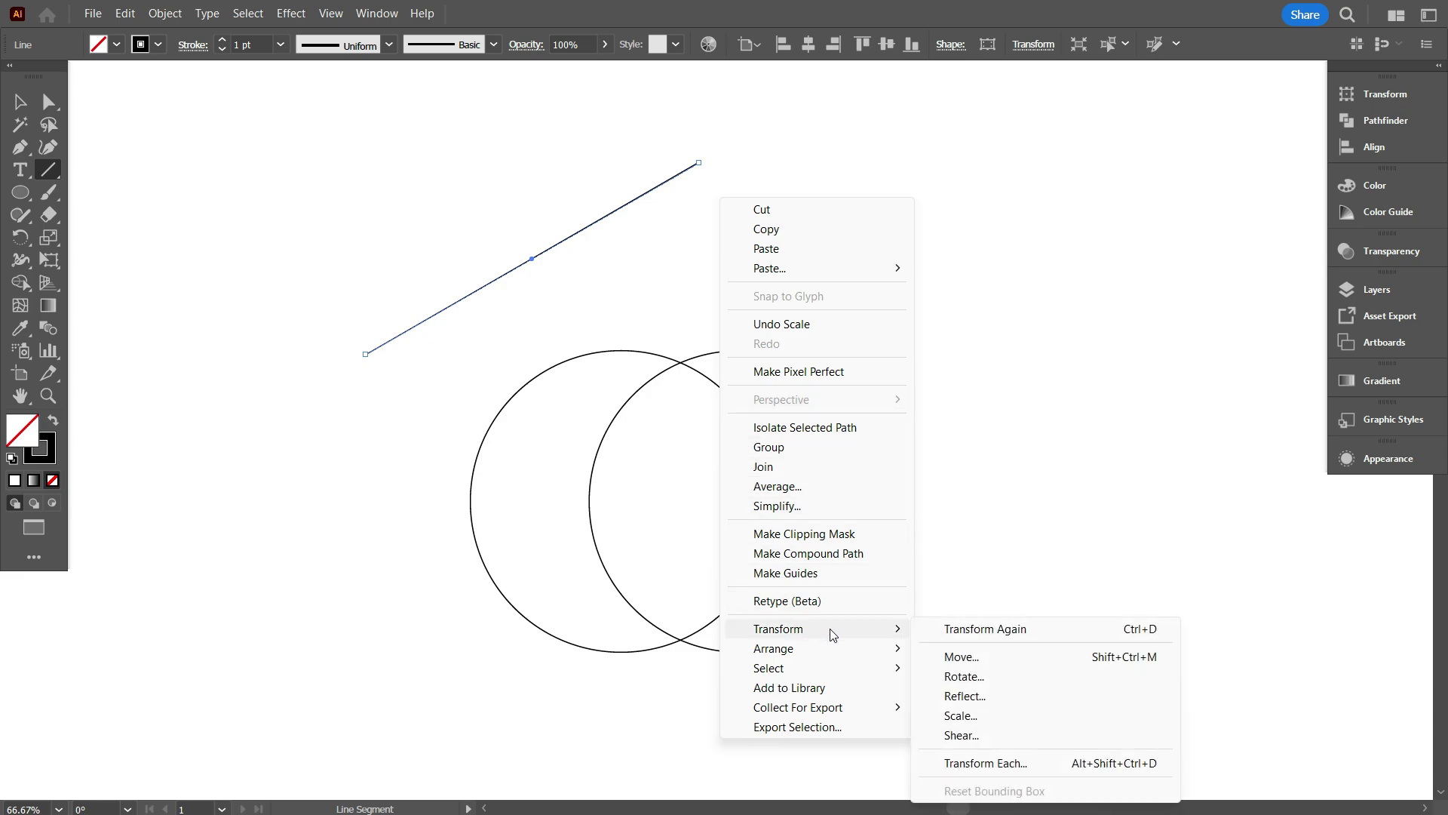
left_click(1006, 695)
left_click(1056, 557)
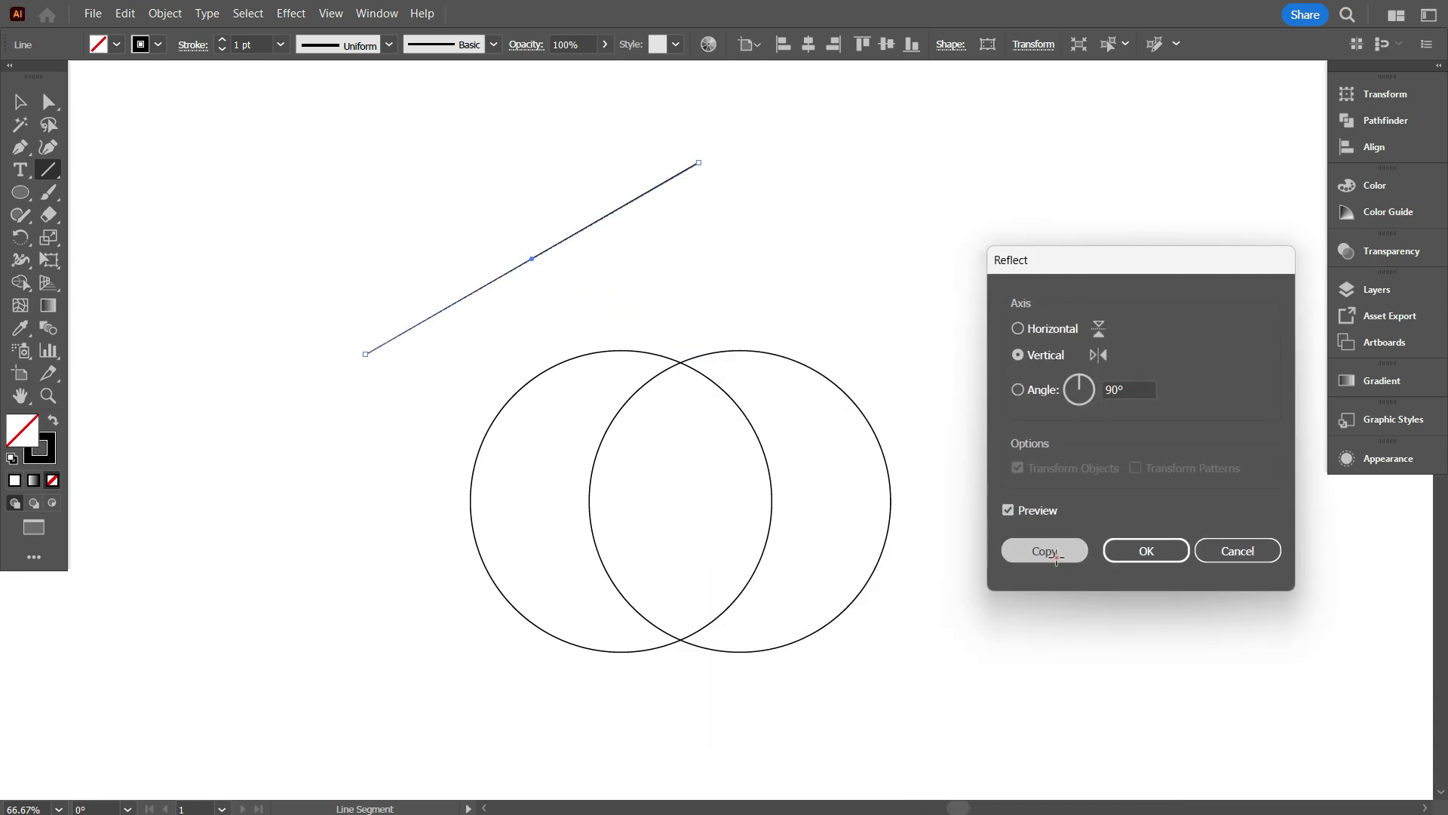
scroll(710, 346, "up", 1)
left_click(20, 102)
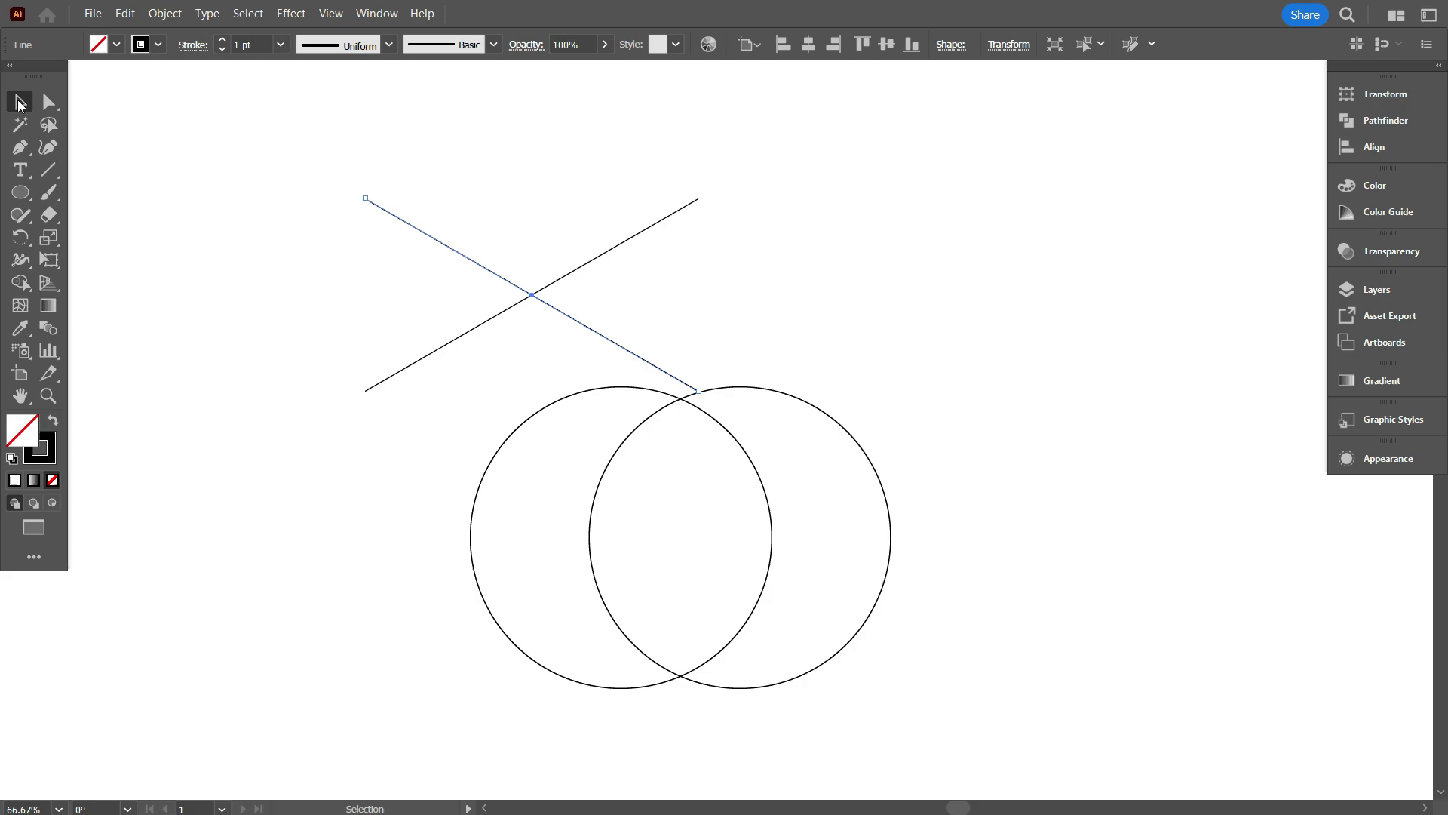
left_click(173, 230)
scroll(498, 286, "down", 1)
- Select the two crossing lines and group them
left_click_drag(537, 238, 568, 308)
scroll(593, 283, "down", 1)
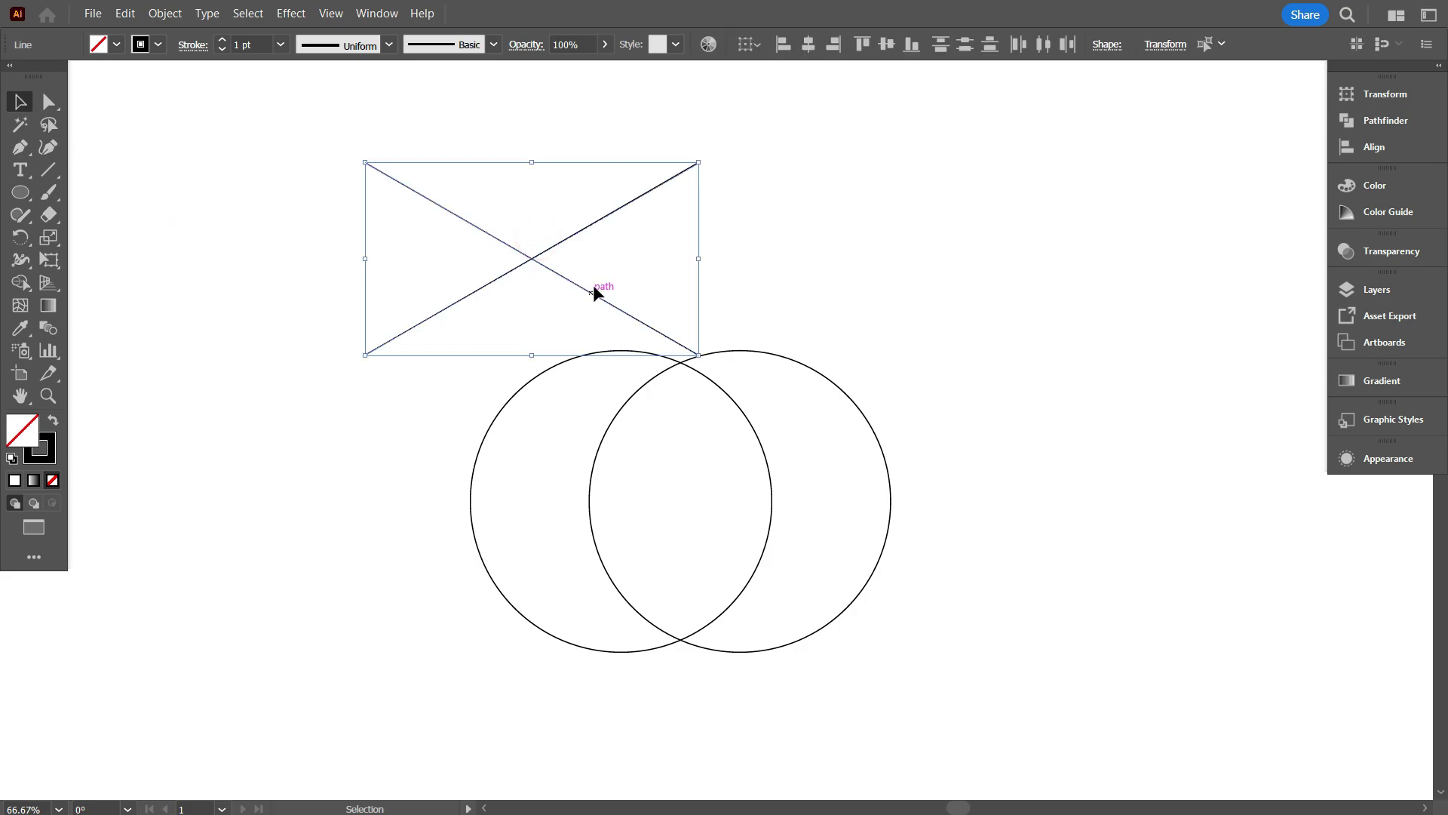
right_click(780, 178)
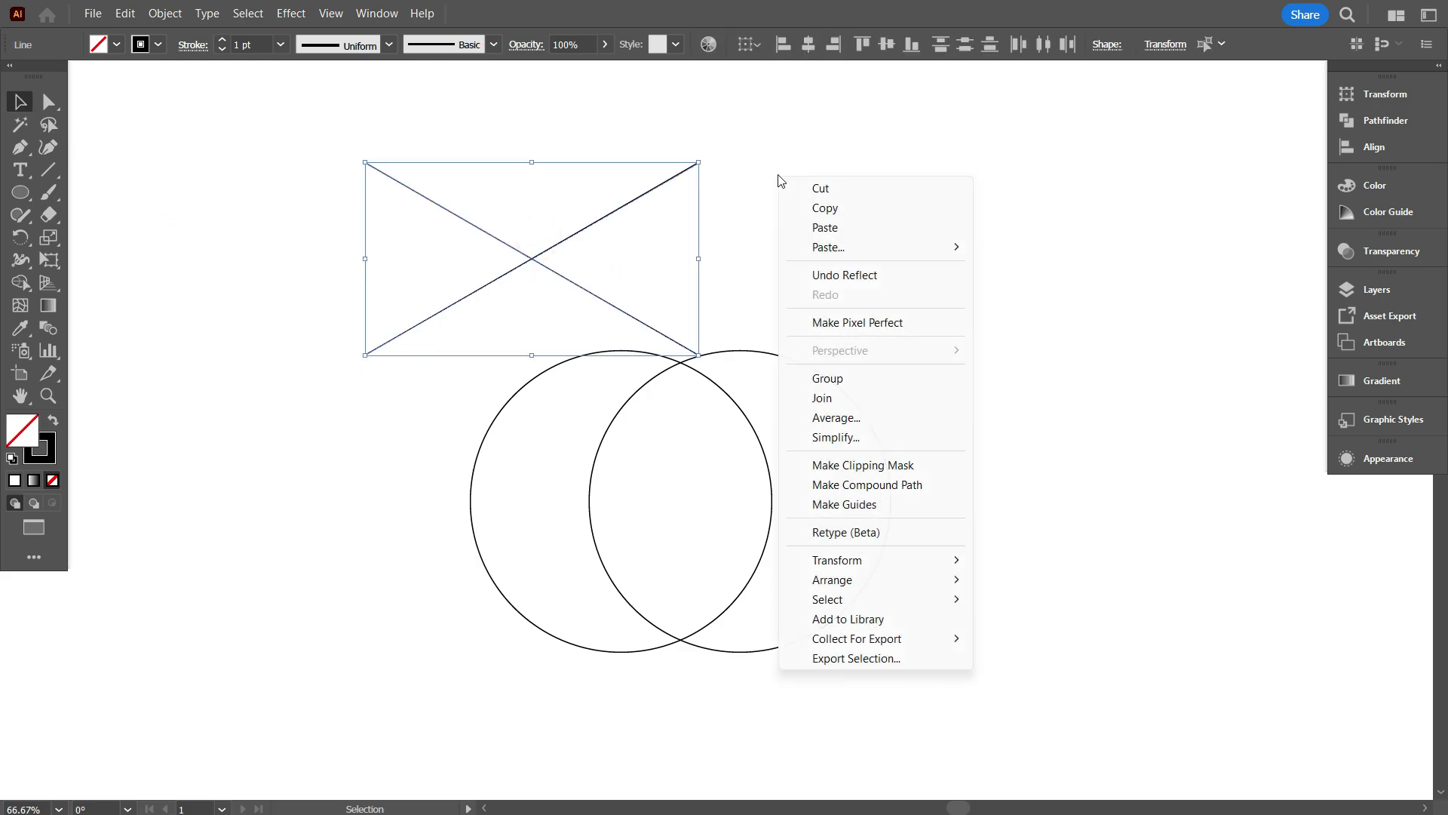
left_click(837, 387)
scroll(931, 317, "down", 2)
left_click(934, 307)
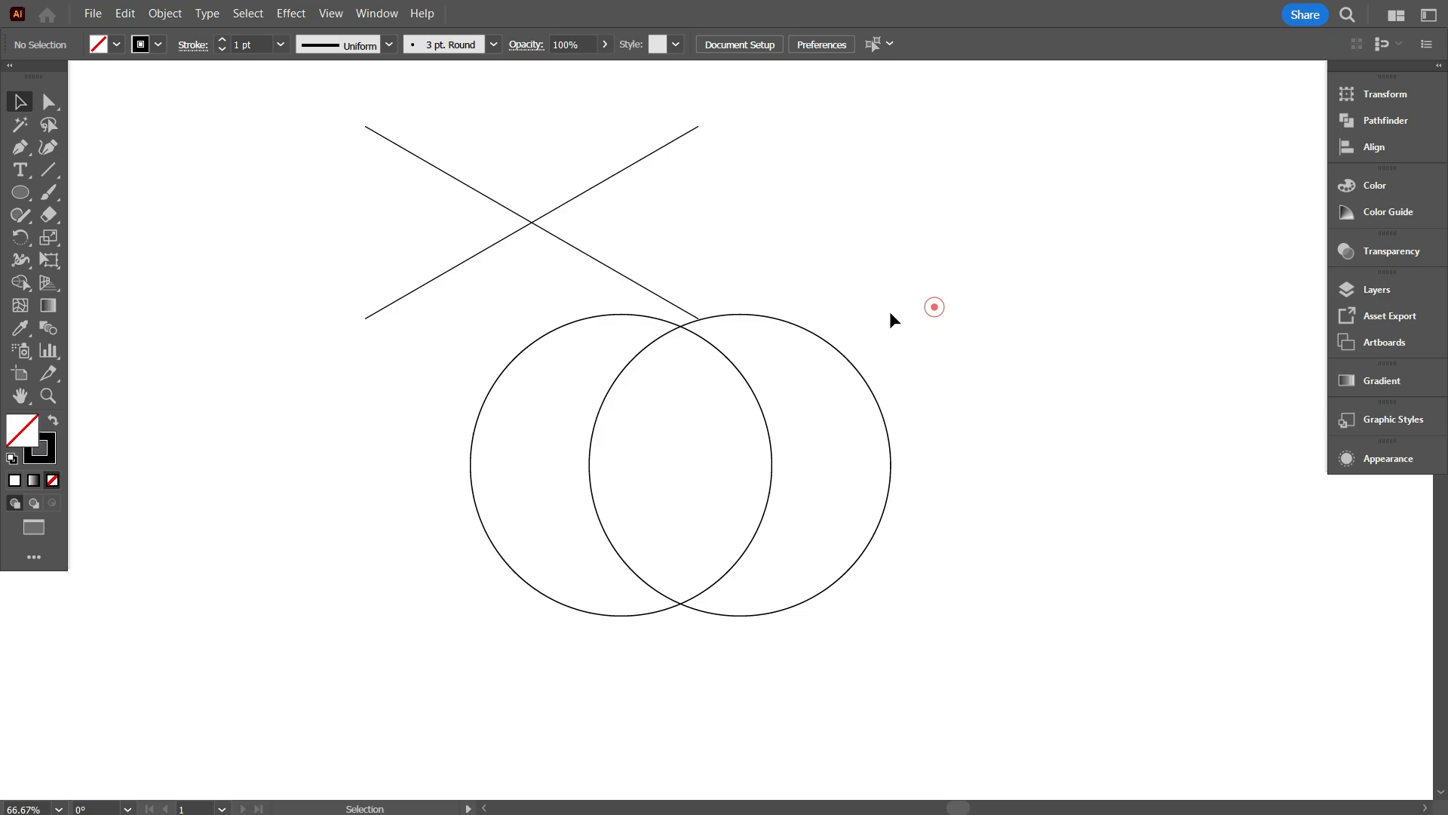
scroll(892, 316, "down", 1)
- Move the X group down onto the circles and nudge it up slightly
left_click_drag(540, 210, 689, 412)
scroll(779, 607, "down", 2)
left_click(780, 609)
scroll(738, 614, "up", 1)
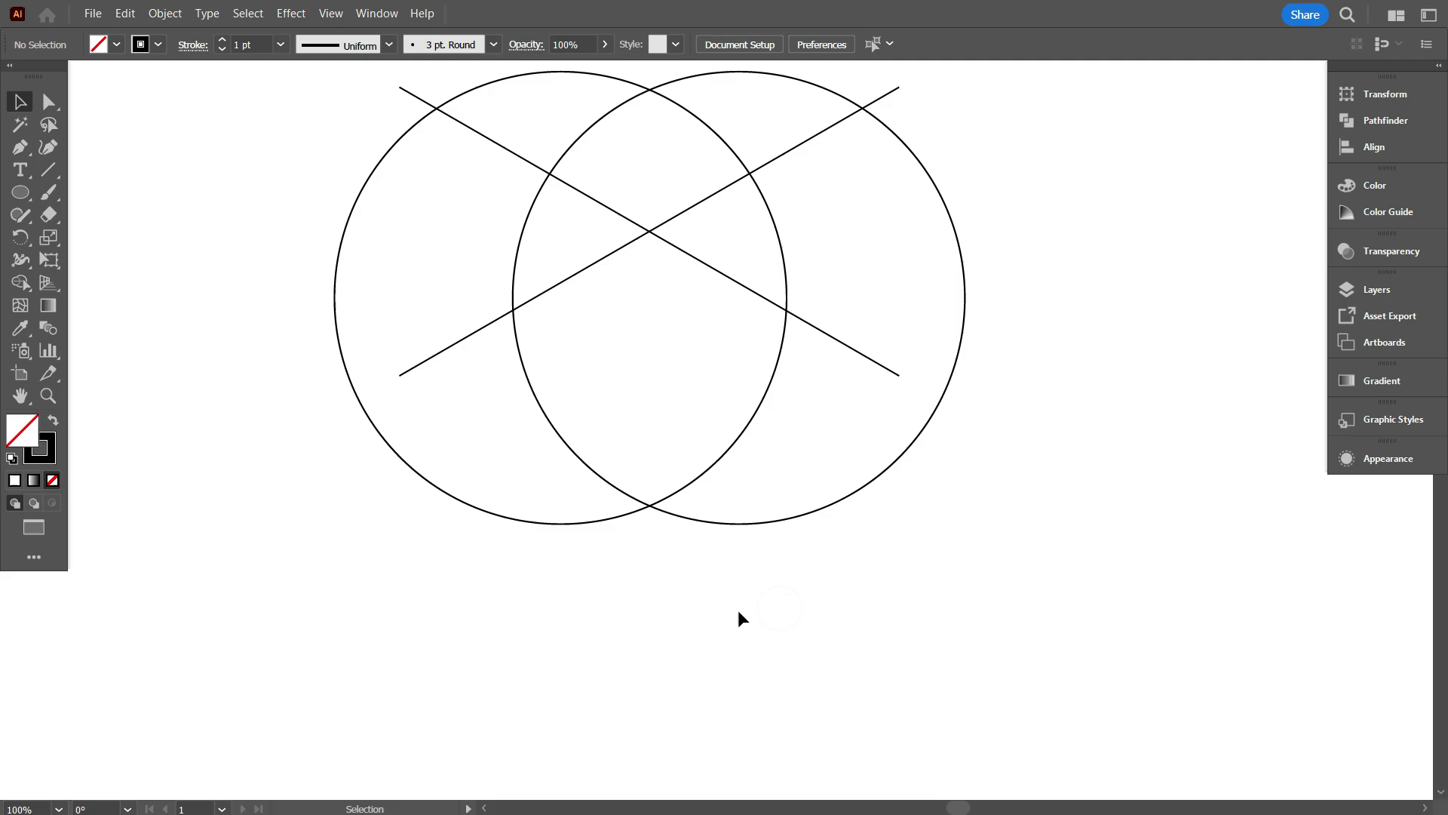
scroll(739, 603, "up", 2)
left_click(730, 365)
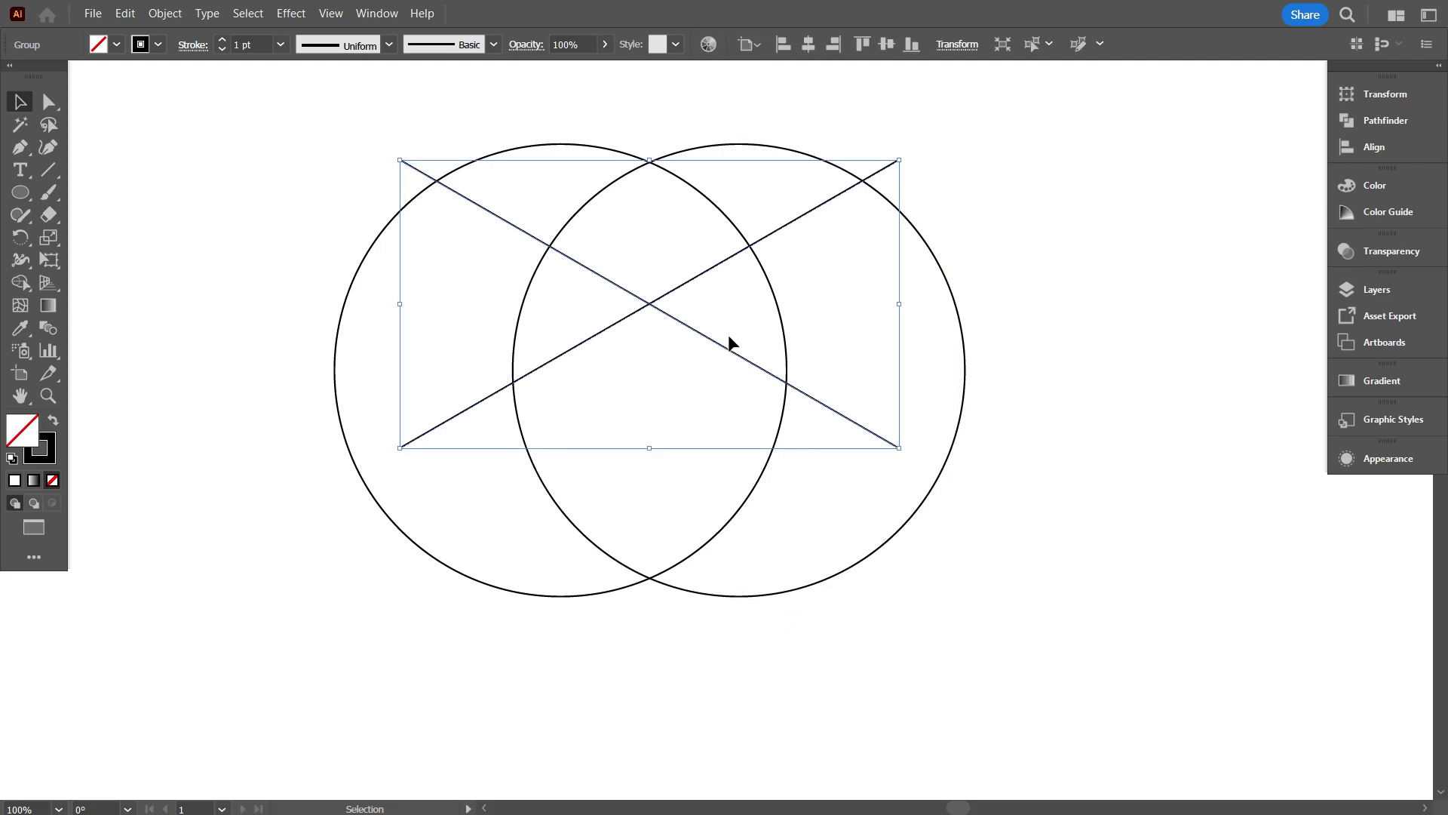
key("Up")
key("Up")
key("Up")
key("Up")
key("Up")
key("Up")
key("Up")
key("Up")
key("Up")
key("Up")
key("Up")
key("Up")
key("Up")
key("Up")
key("Up")
key("Up")
key("Up")
key("Up")
key("Up")
key("Up")
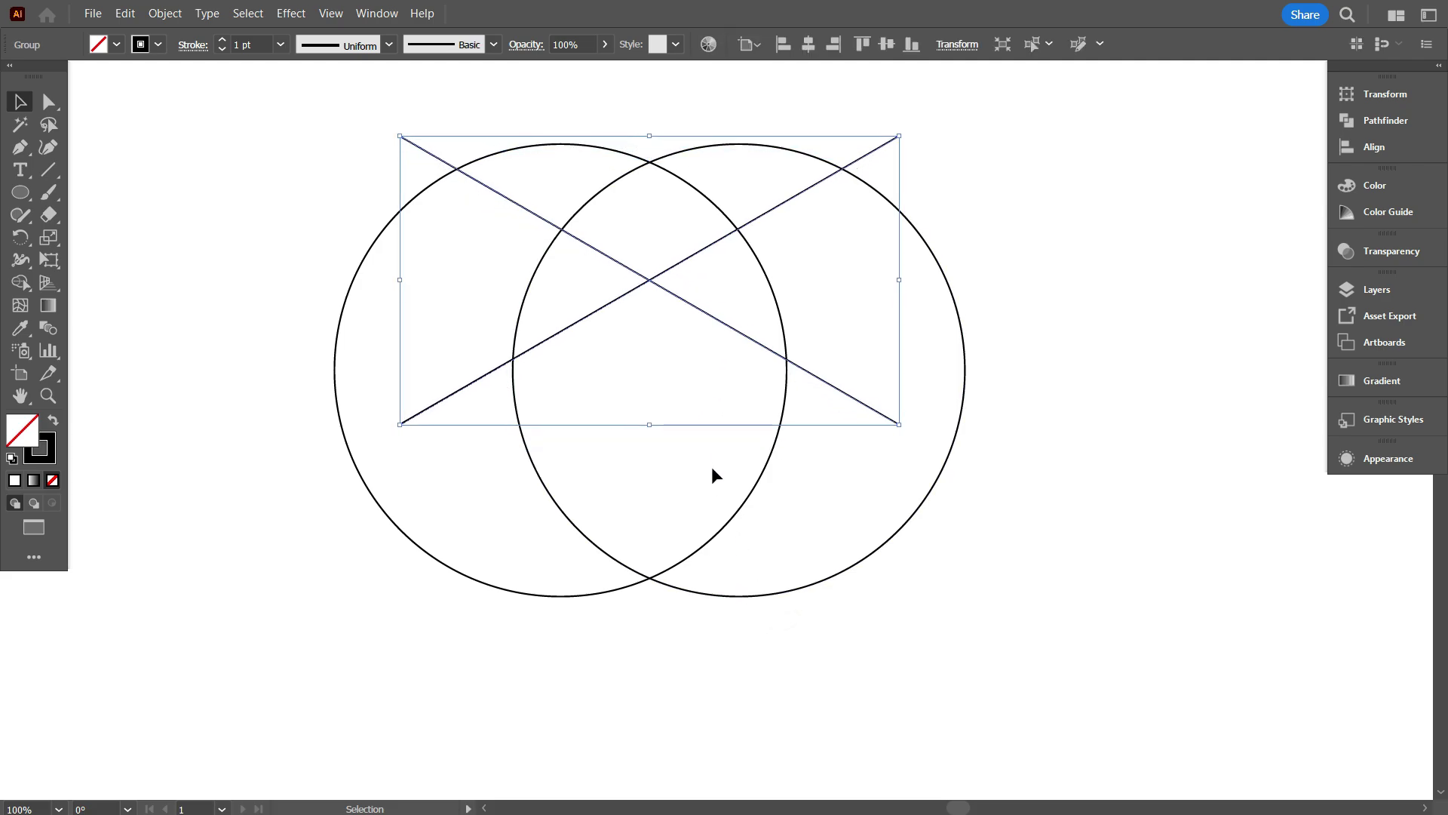
left_click(712, 467)
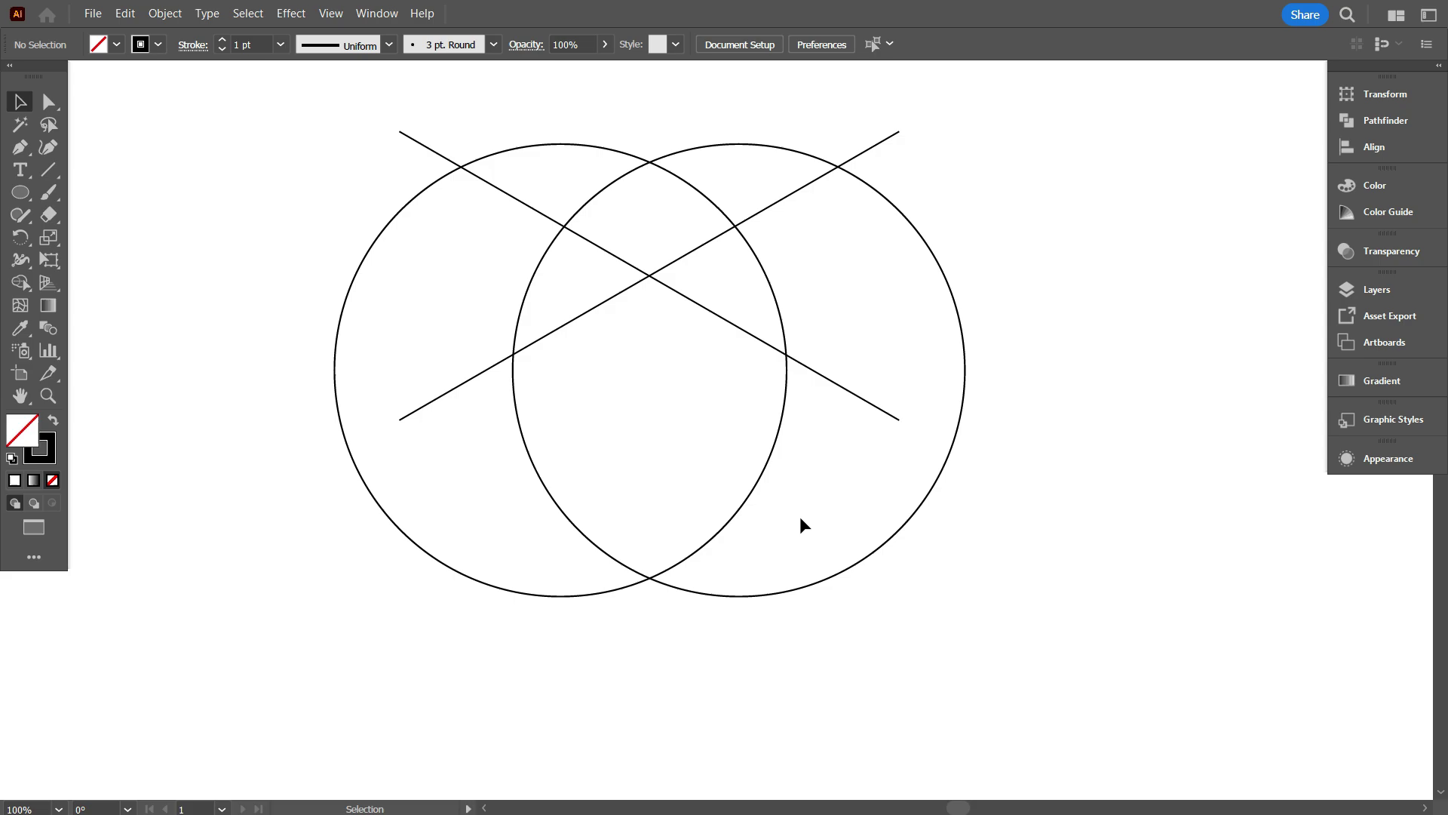
- Nudge the left circle right and back left to fine-tune the overlap
left_click(755, 474)
left_click(849, 617)
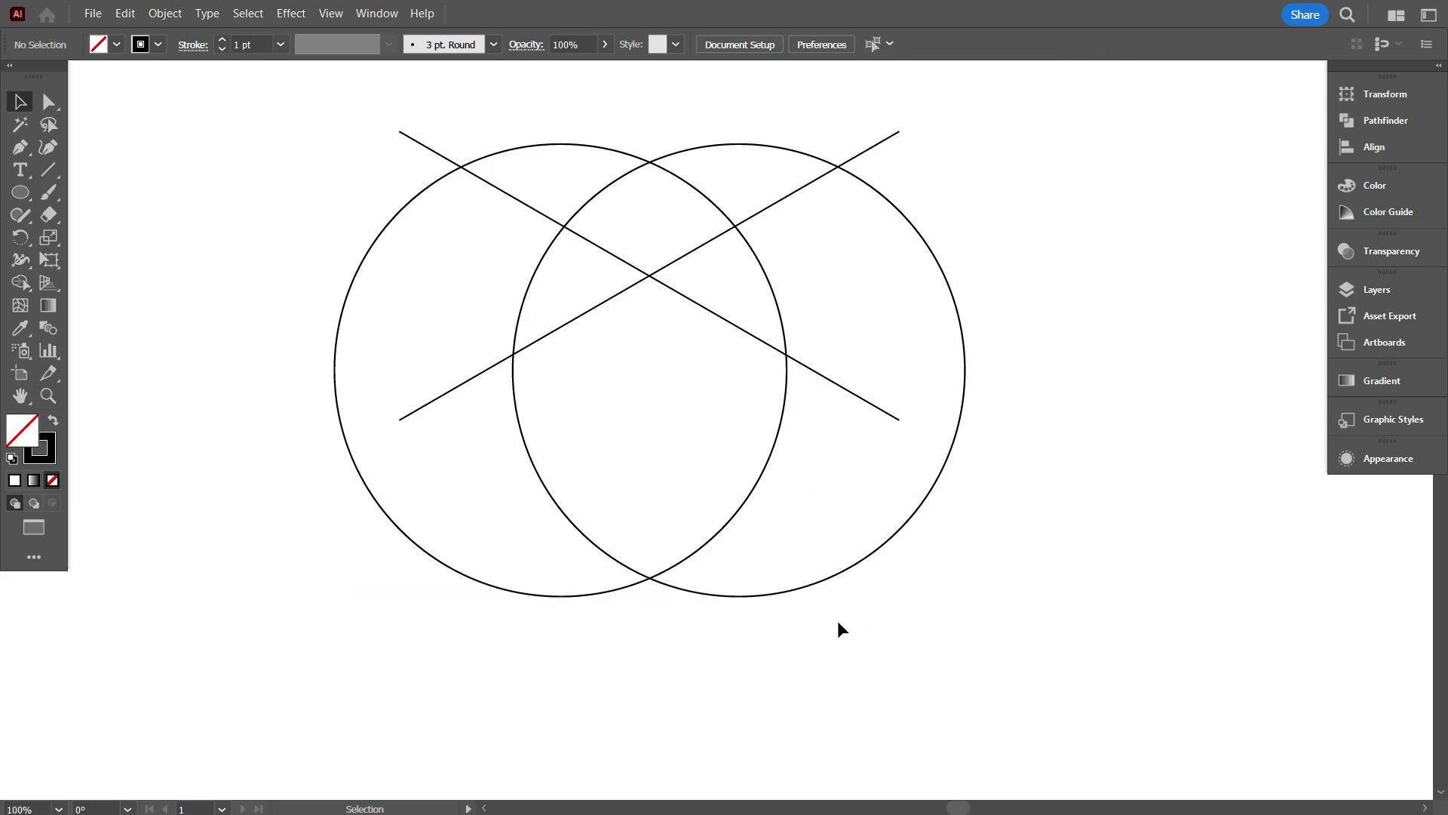
left_click_drag(871, 636, 648, 462)
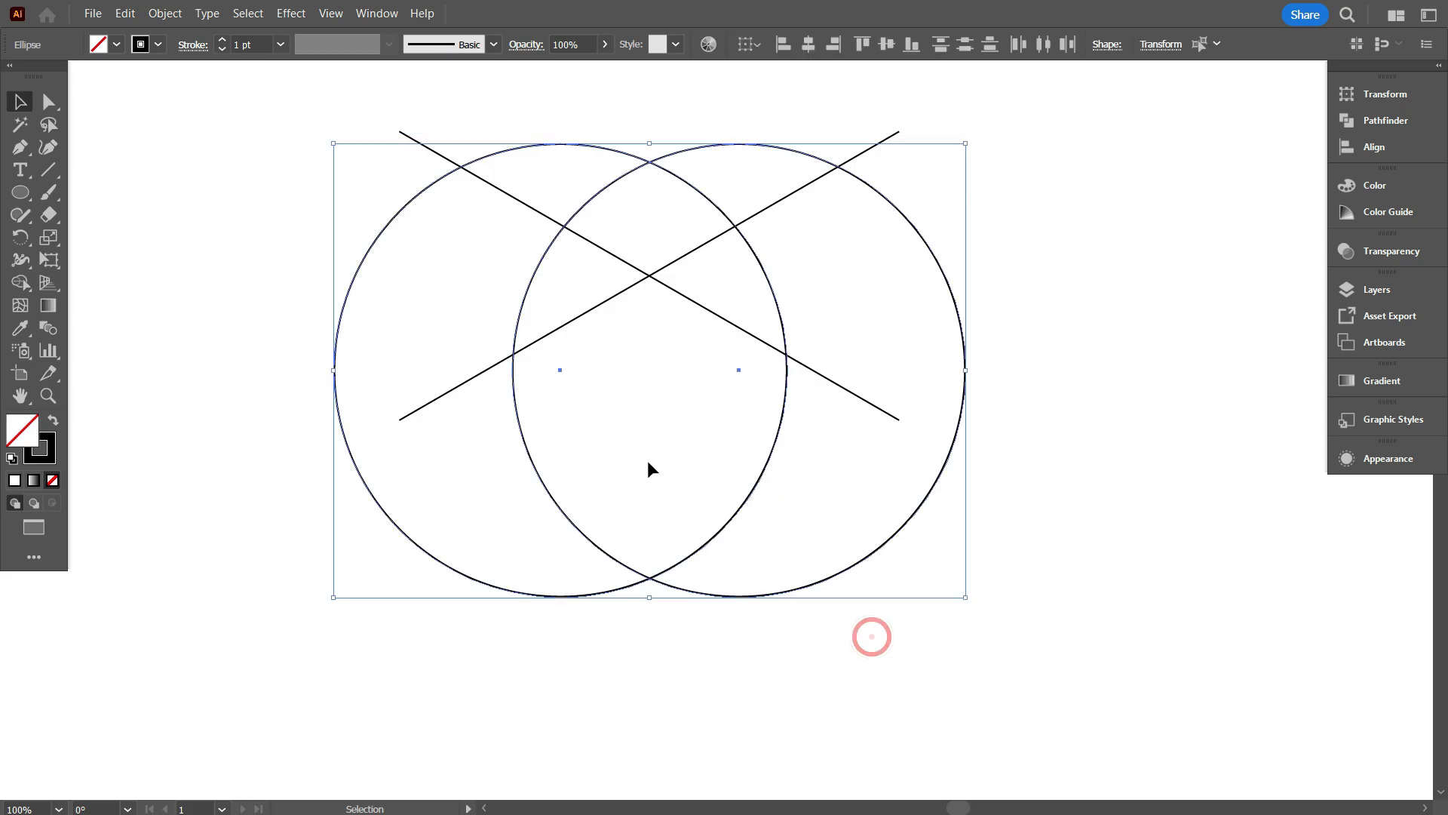
left_click(820, 476)
left_click_drag(828, 329, 824, 326)
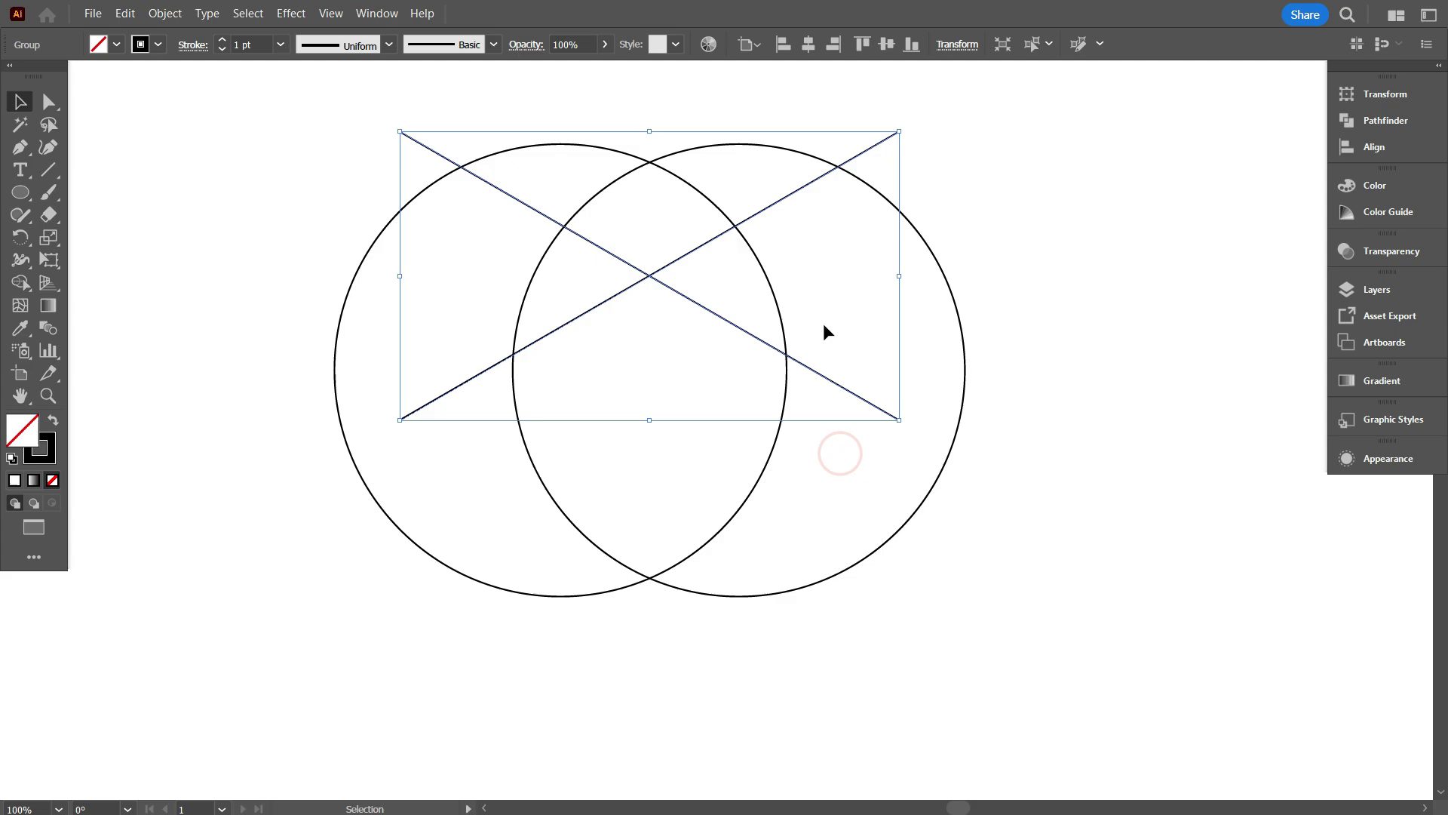
left_click_drag(802, 502, 741, 480)
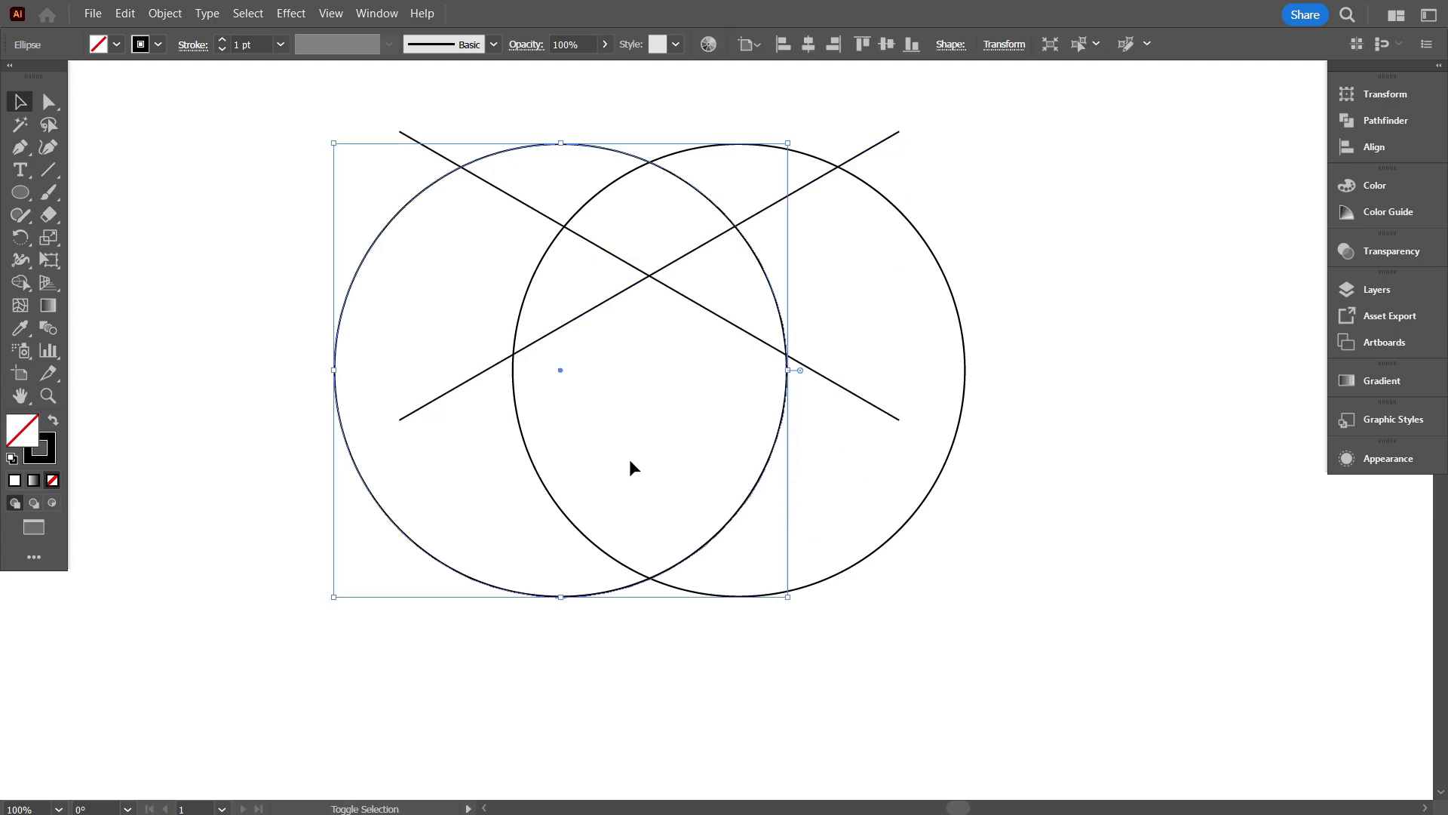
key("shift+Right")
key("shift+Right")
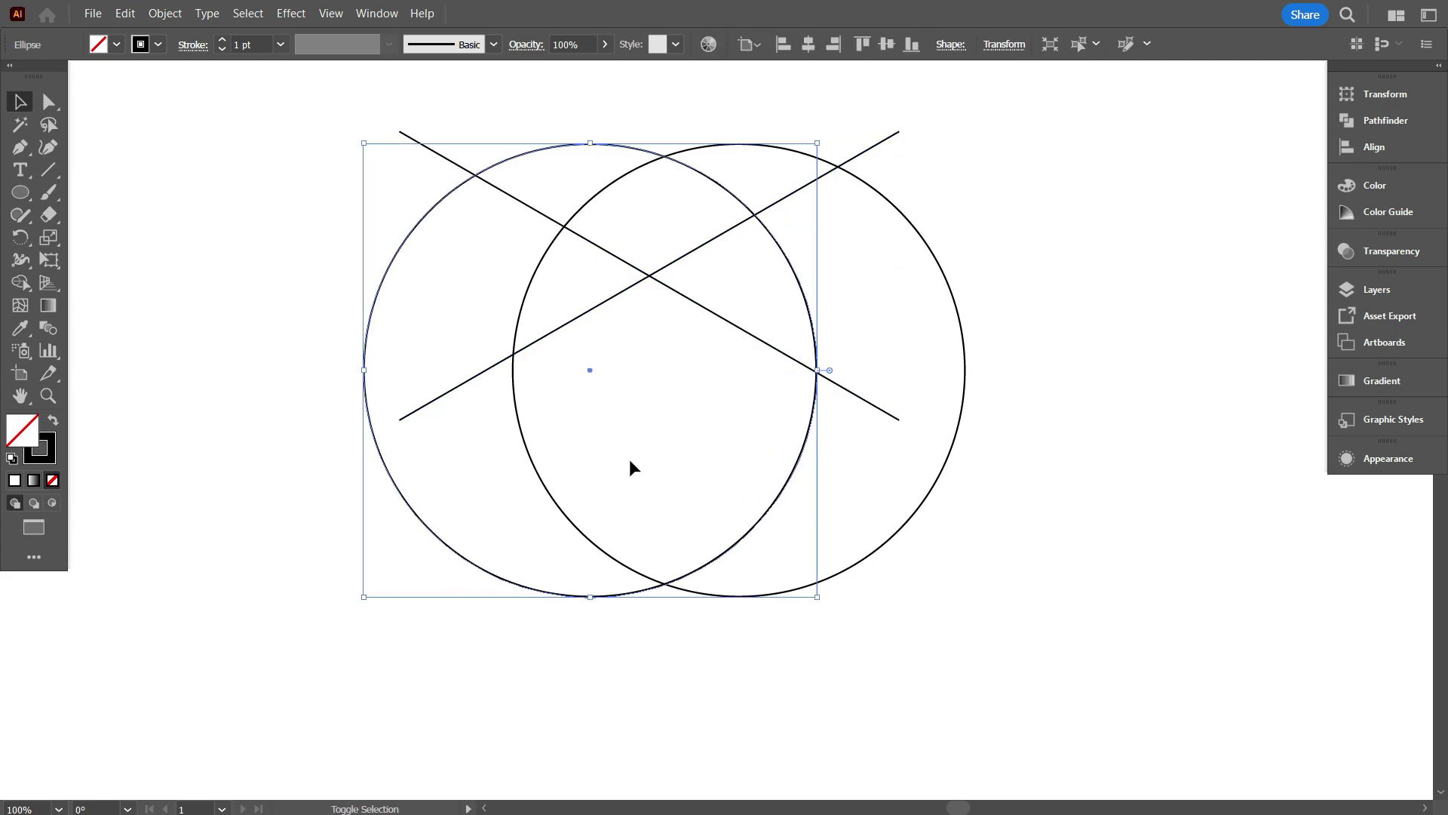
key("shift+Left")
scroll(629, 468, "down", 1)
left_click(682, 595)
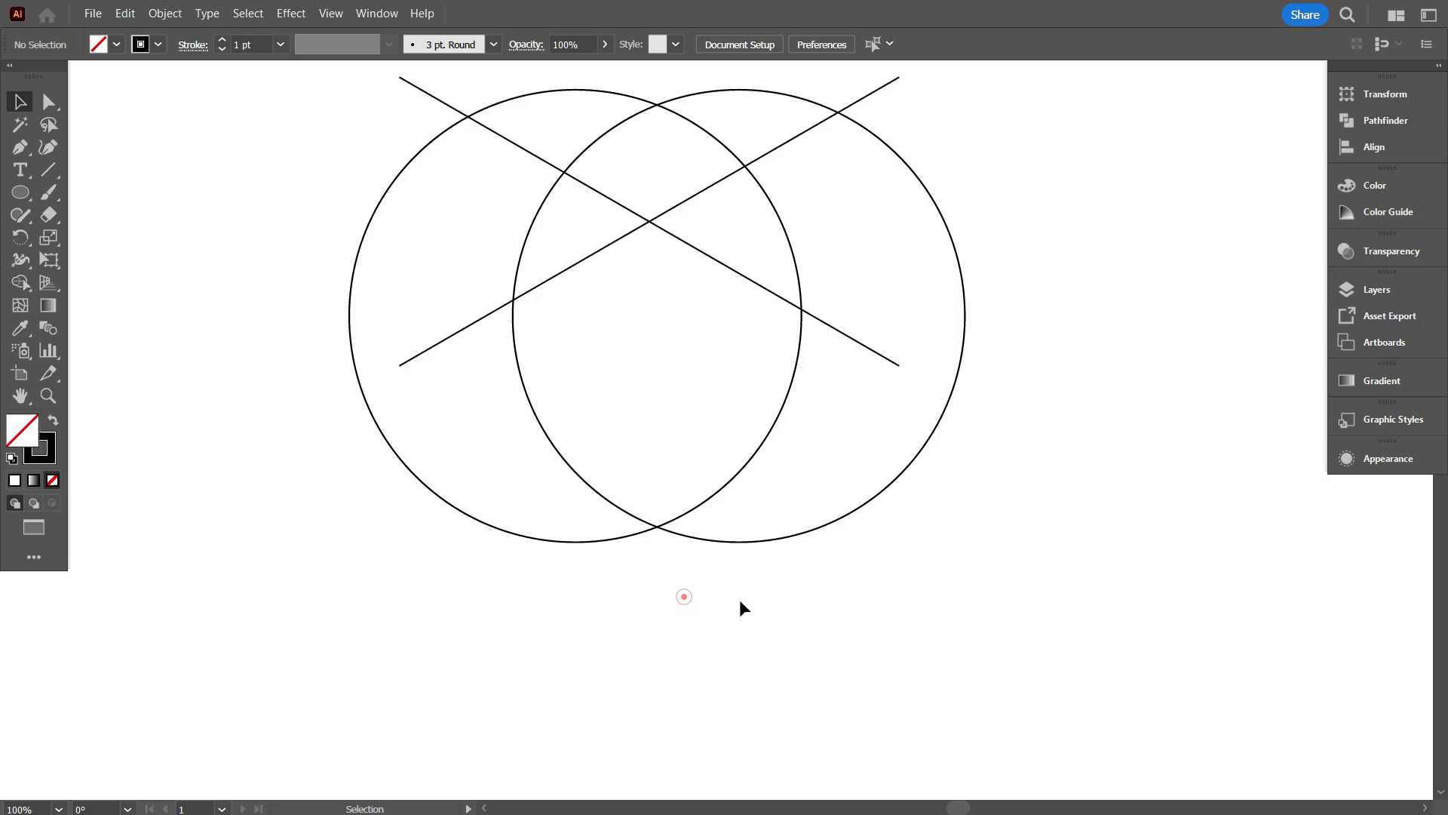
- Select both circles and group them
left_click_drag(755, 611, 677, 543)
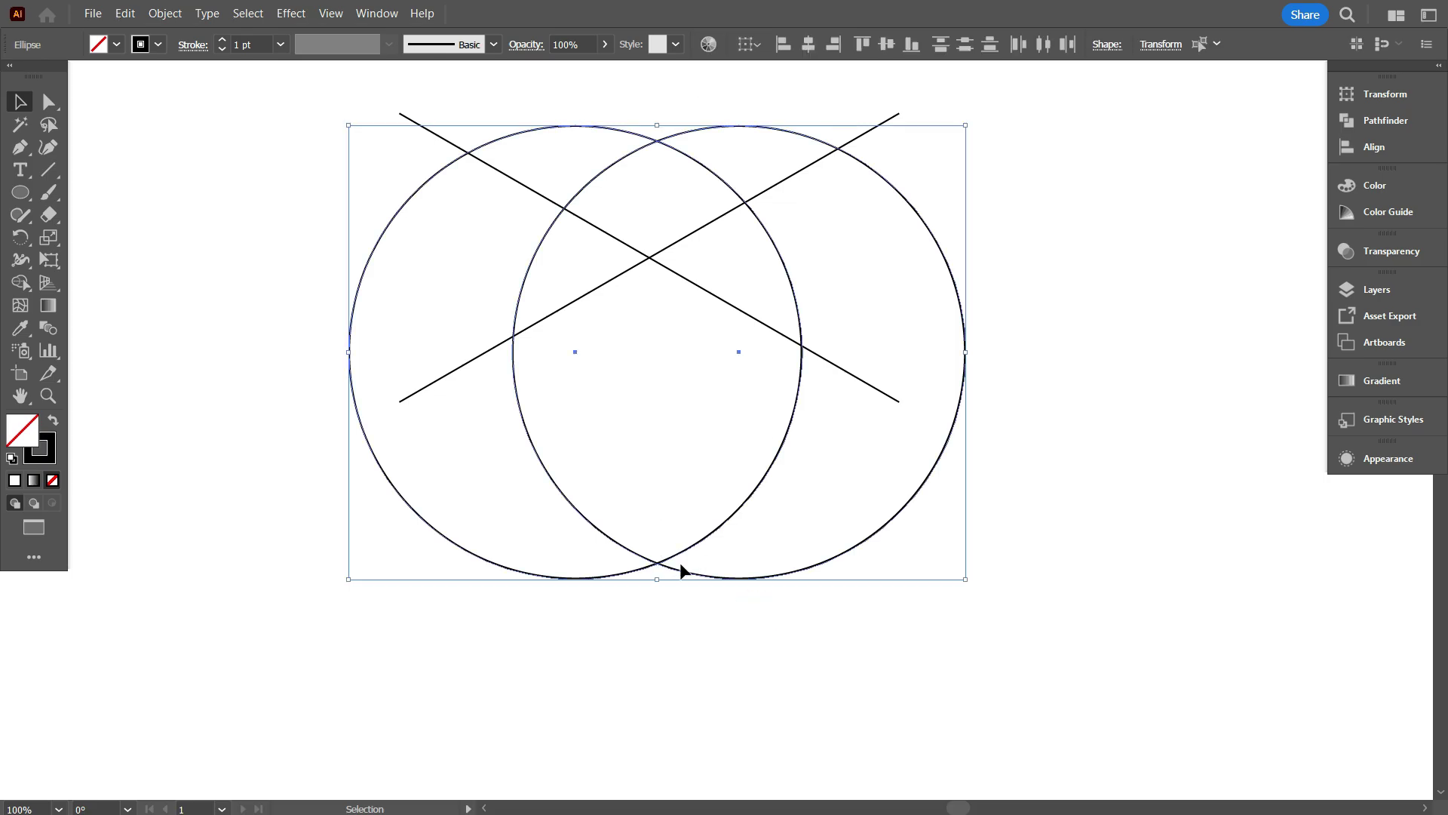
scroll(681, 563, "down", 1)
scroll(682, 559, "up", 1)
scroll(775, 424, "up", 2)
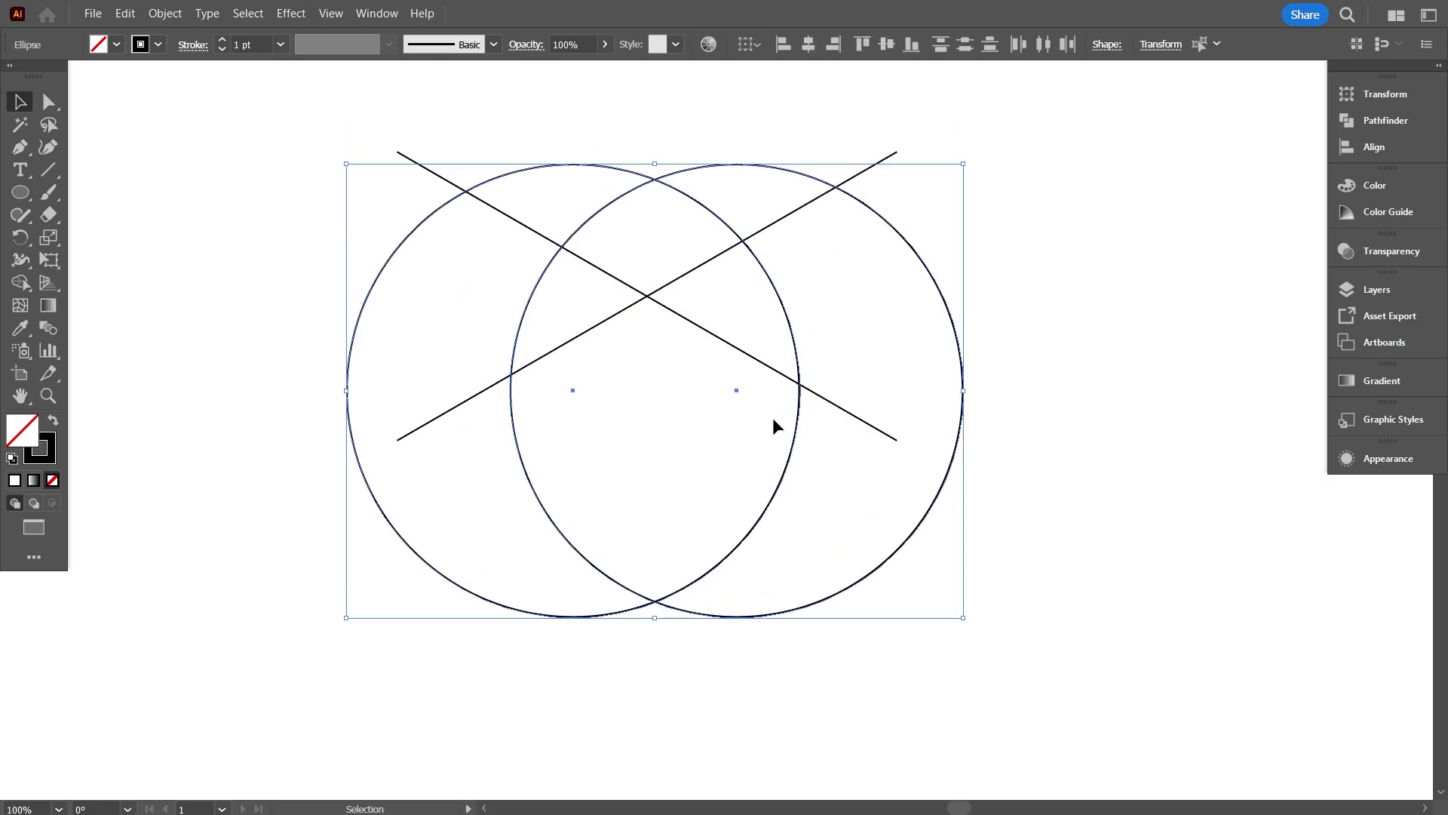
right_click(1012, 439)
left_click(1047, 467)
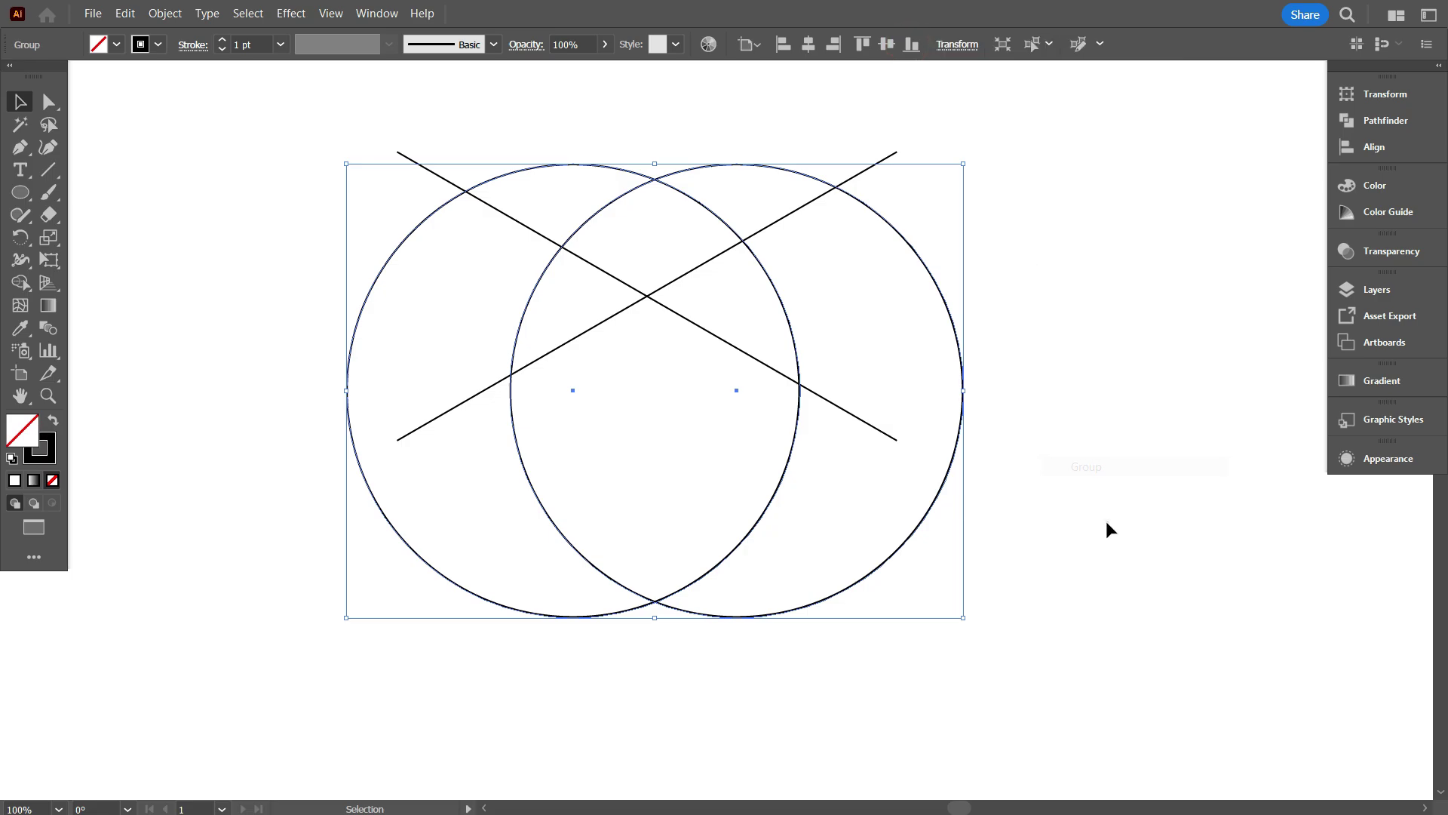
left_click(1106, 522)
scroll(927, 544, "down", 1)
- Horizontally centre the circles and X on each other, then nudge the X upward
left_click_drag(382, 298, 1000, 580)
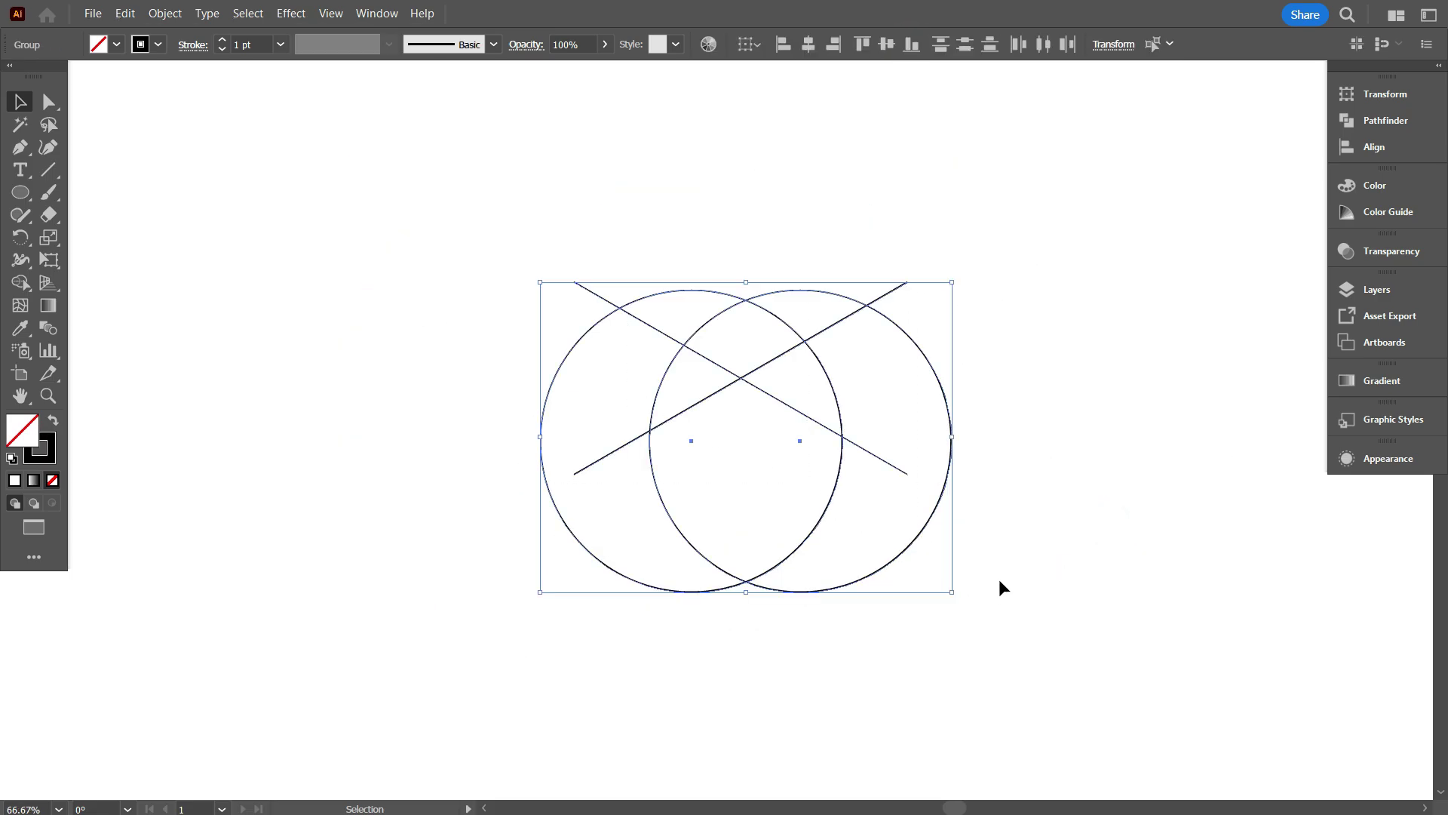
left_click(809, 45)
scroll(802, 596, "up", 1)
left_click(808, 647)
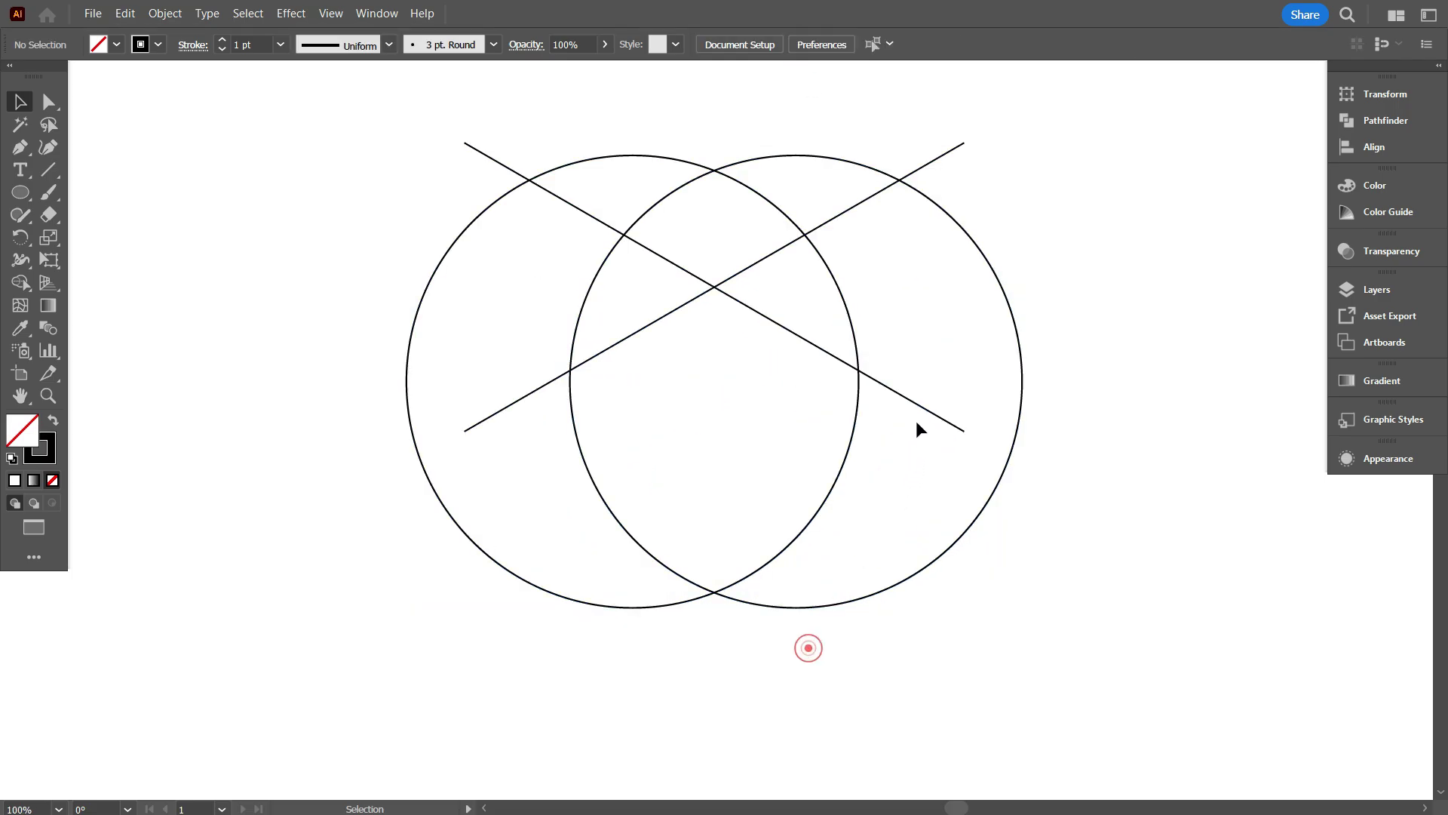
left_click(916, 402)
key("shift+Up")
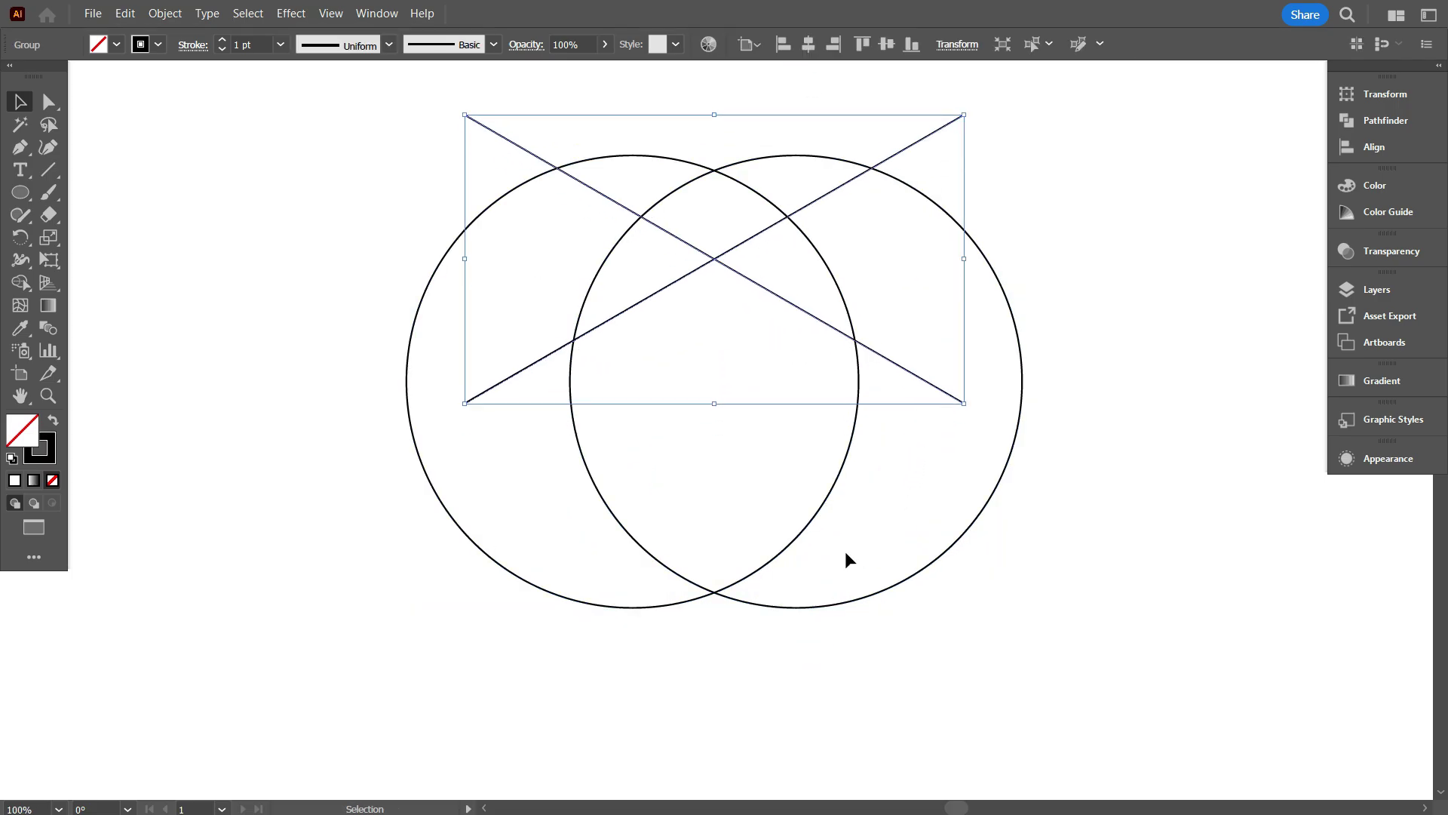
left_click(846, 560)
scroll(944, 498, "up", 1)
left_click_drag(945, 498, 962, 553)
scroll(970, 569, "down", 1)
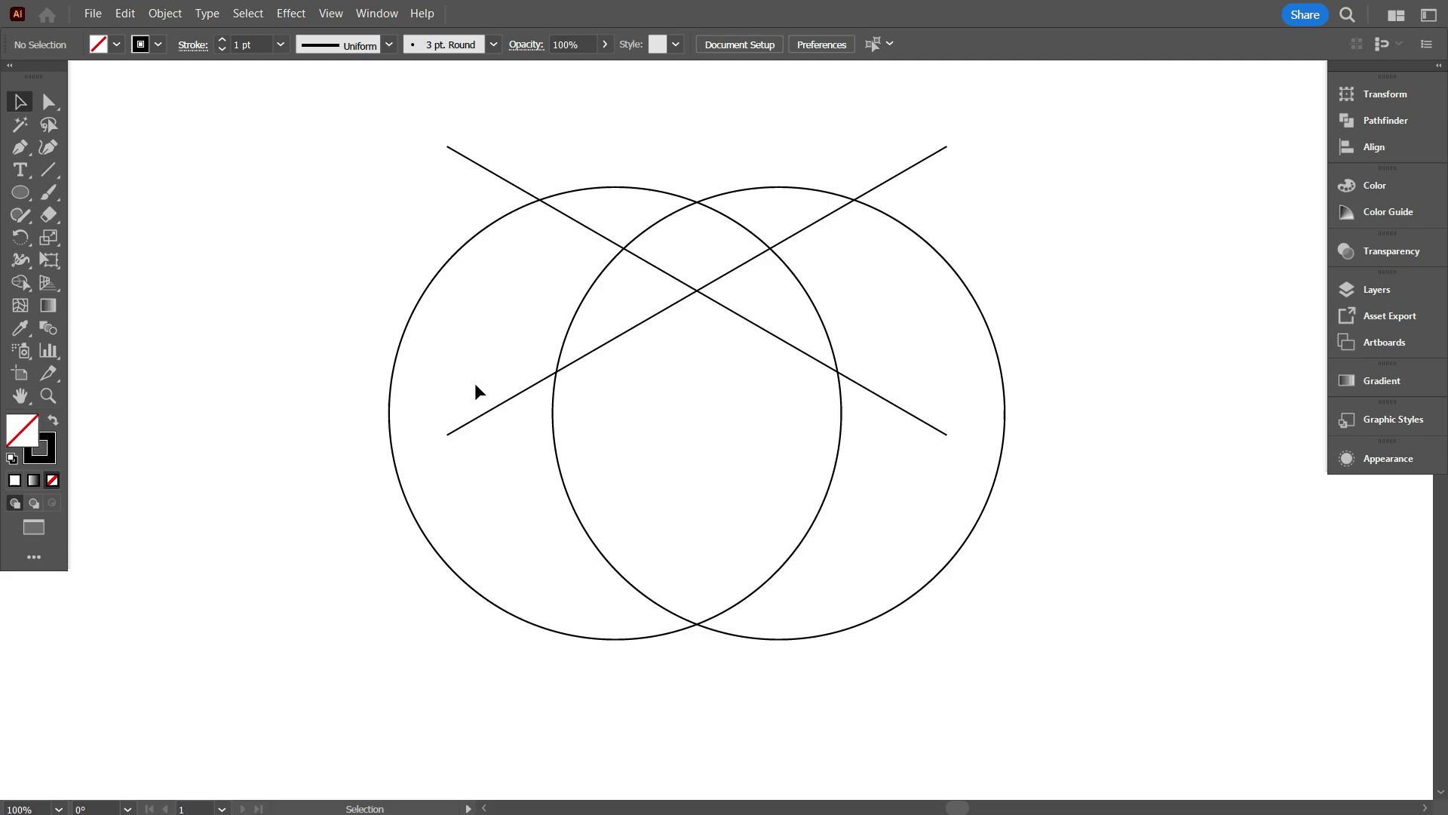
- Choose the Paintbrush with red as the stroke colour
left_click(47, 192)
left_click(152, 44)
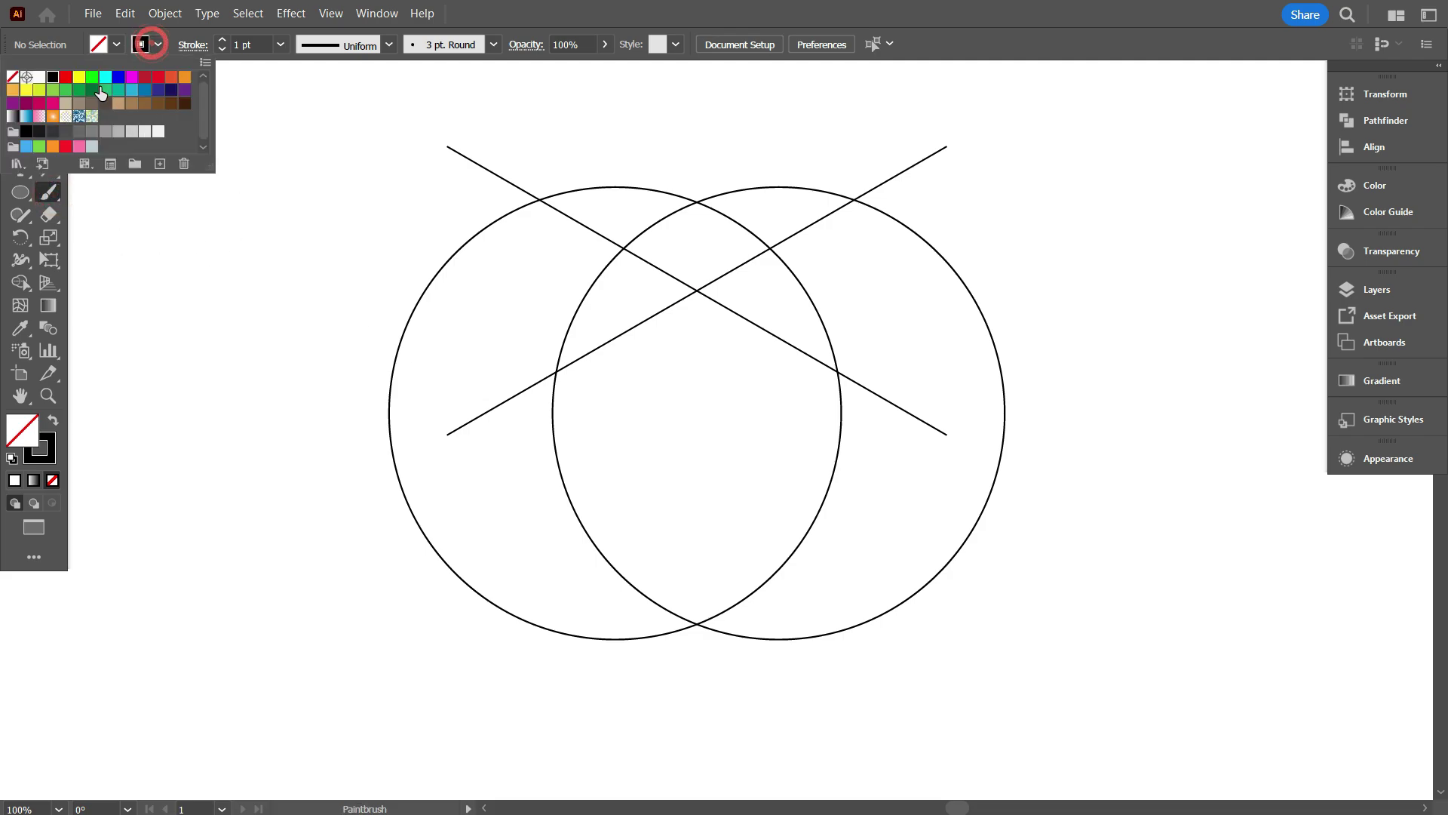
left_click(65, 77)
left_click(168, 263)
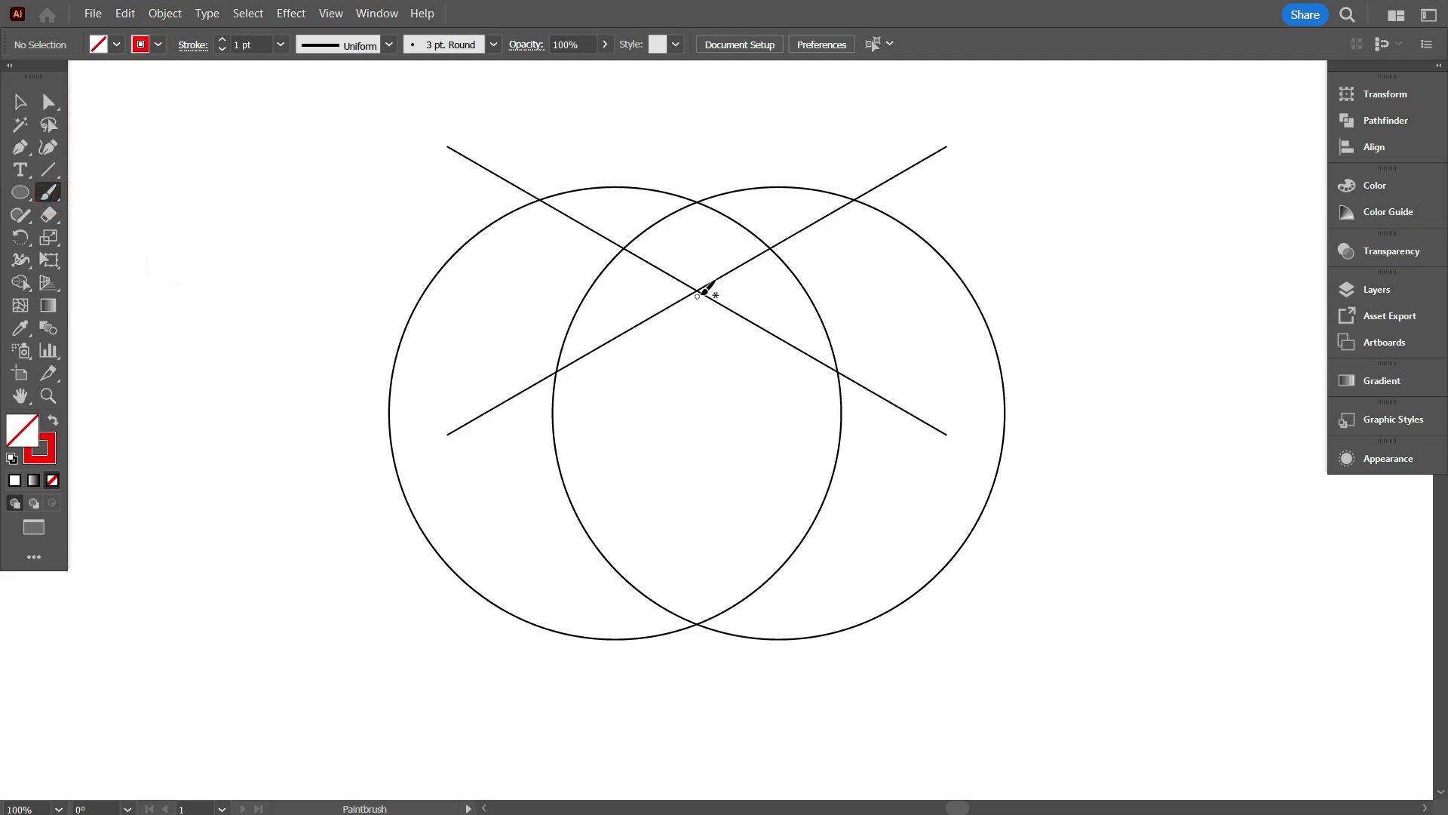
- Paint a trial freehand shield outline, then select and delete it
mouse_move(703, 293)
left_mouse_down()
mouse_move(555, 374)
mouse_move(547, 453)
mouse_move(582, 521)
mouse_move(681, 625)
mouse_move(761, 562)
mouse_move(829, 470)
mouse_move(842, 387)
mouse_move(675, 285)
left_mouse_up()
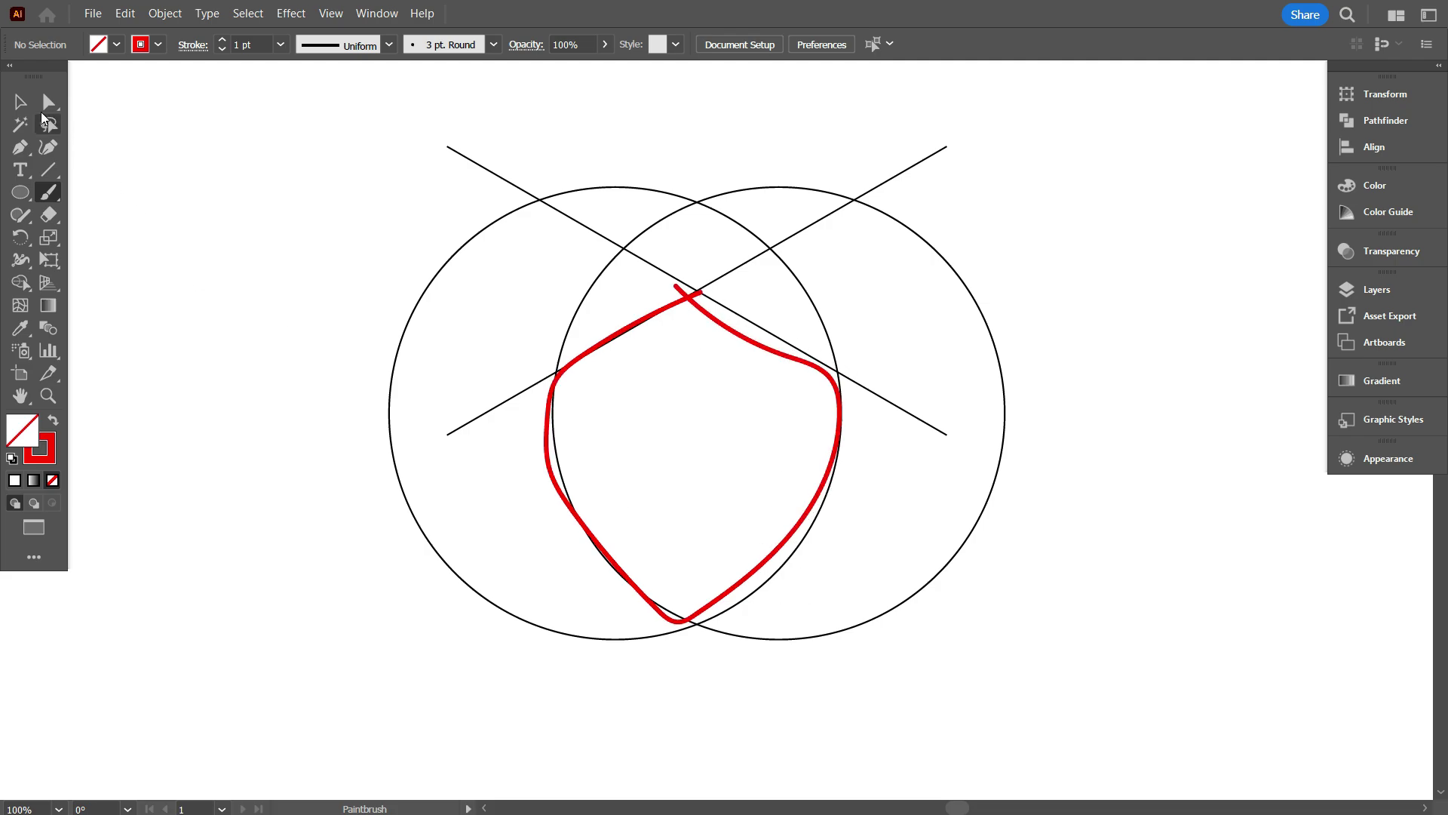
left_click(20, 101)
left_click(549, 473)
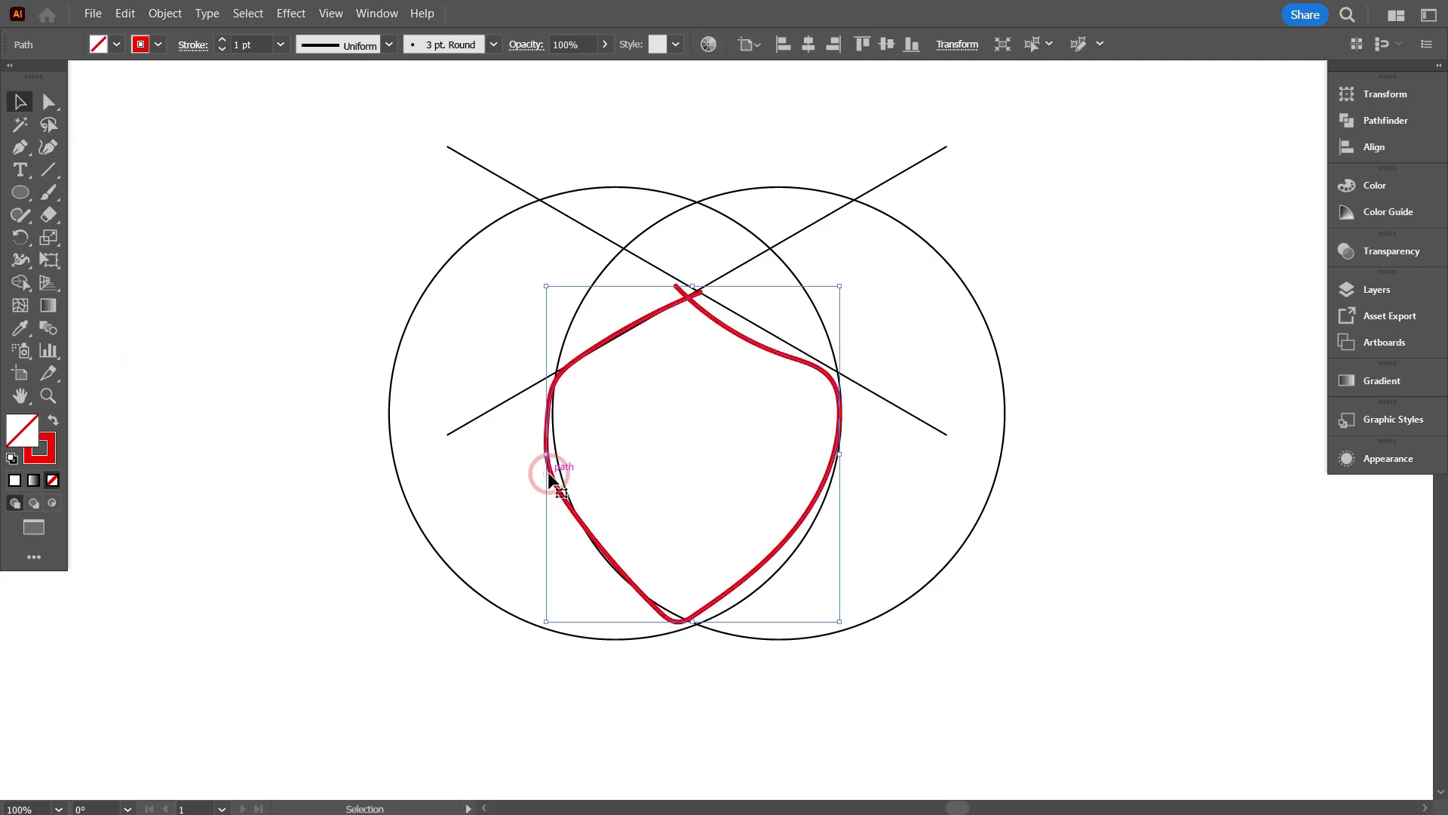
key("Delete")
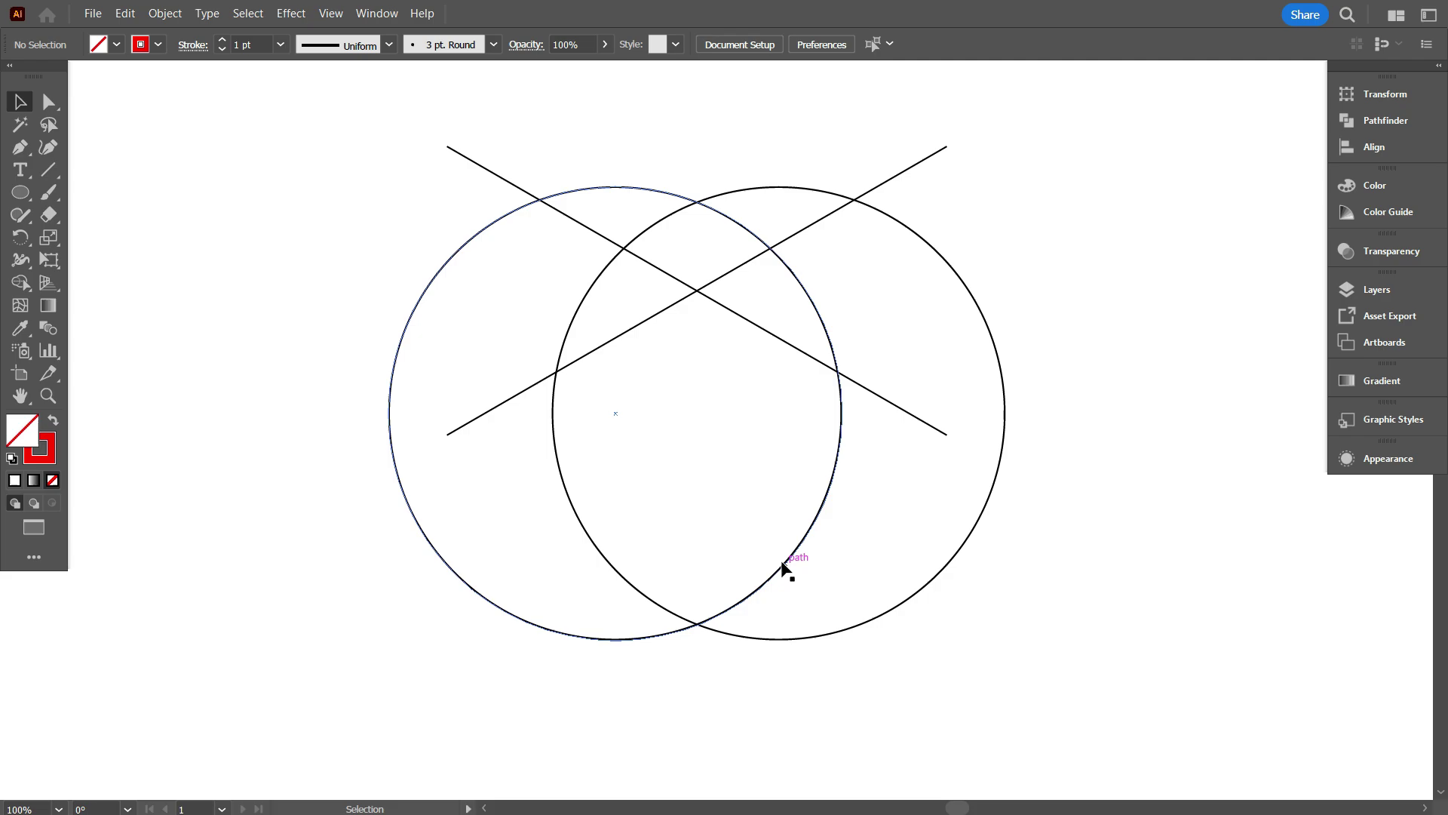
- Draw an unfilled red rectangle vertically through the overlap, extending past both circles
left_click(18, 195)
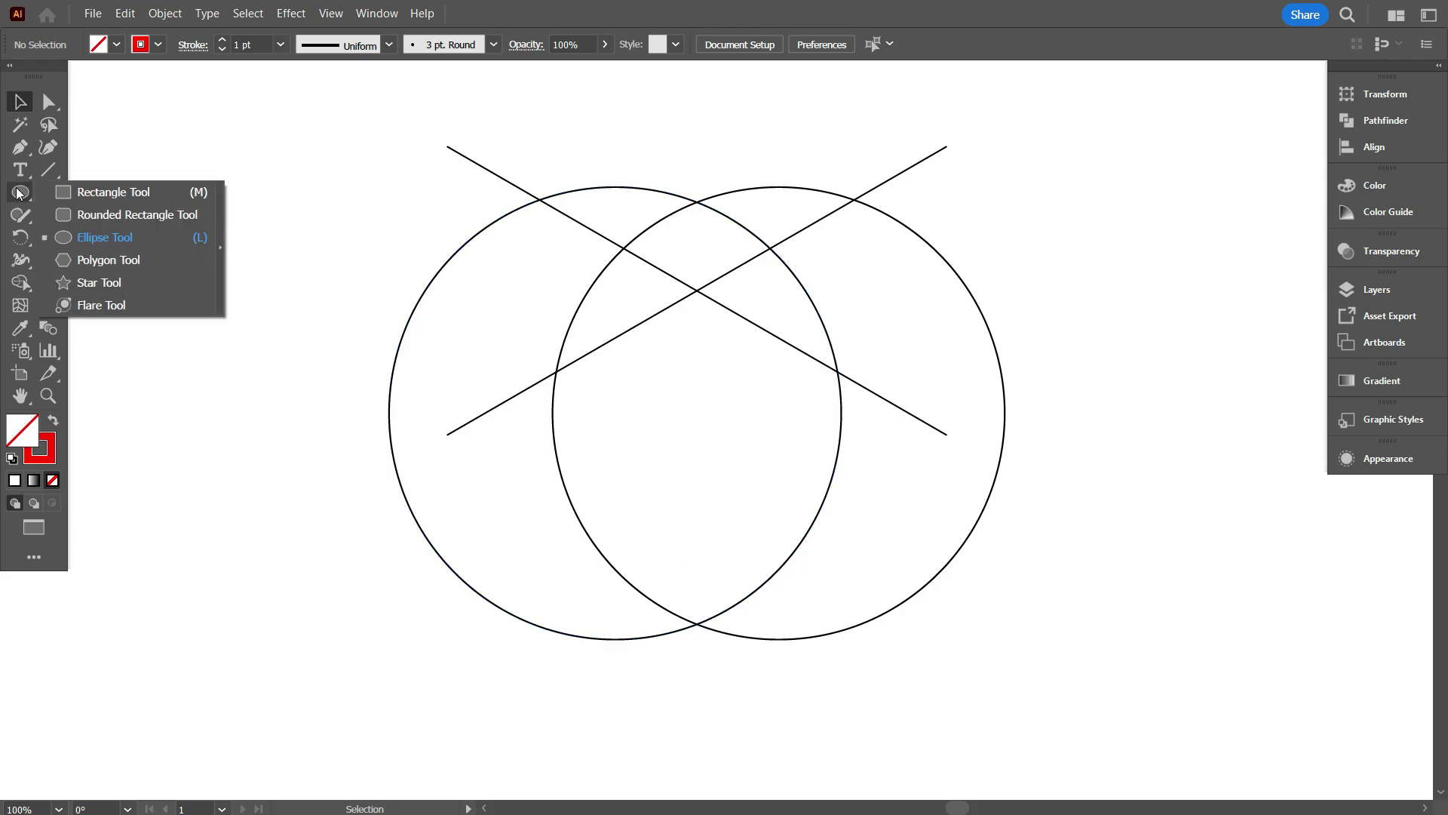
left_click(69, 189)
left_click_drag(556, 145, 831, 765)
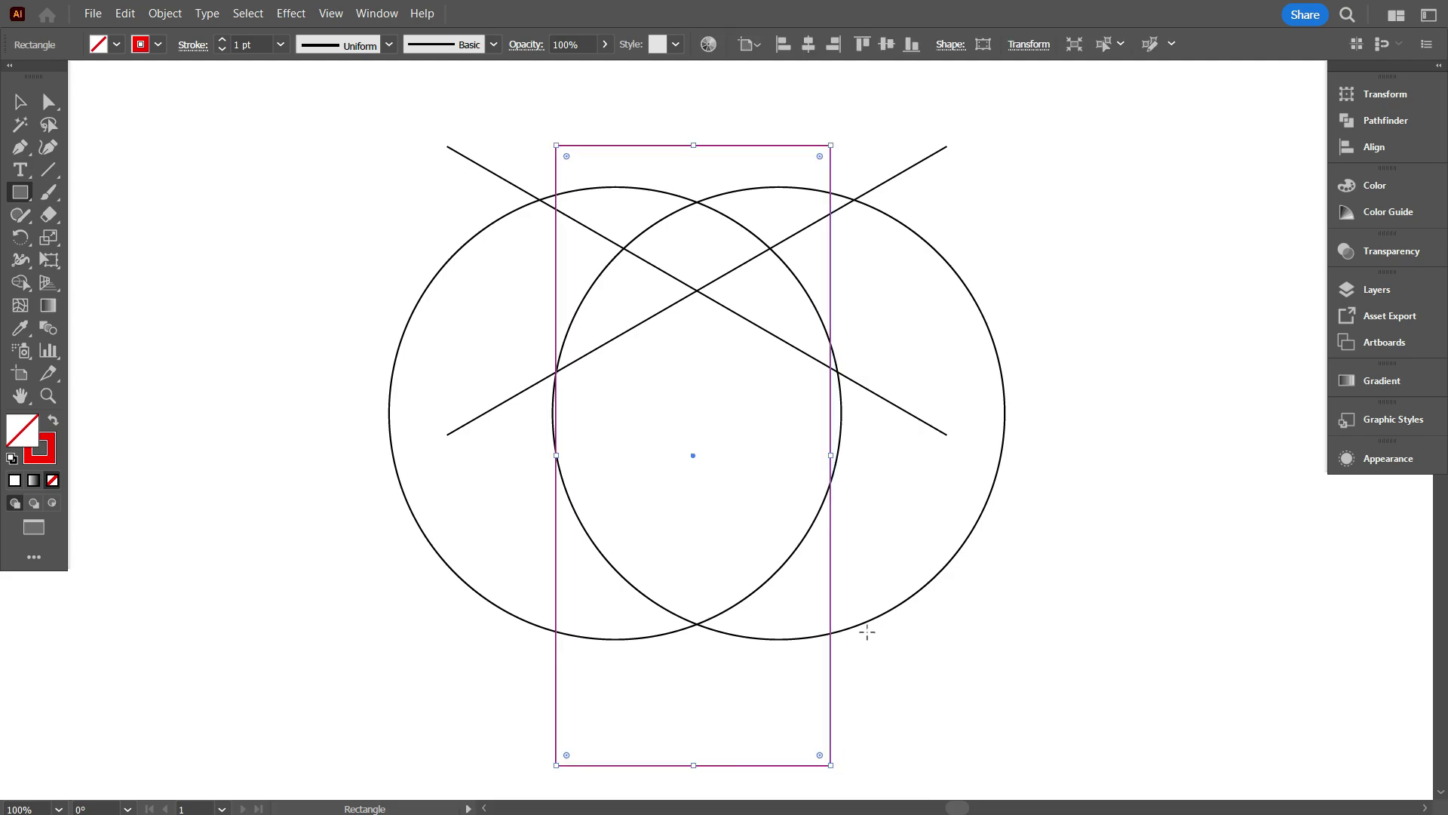
scroll(195, 390, "down", 1)
left_click(21, 102)
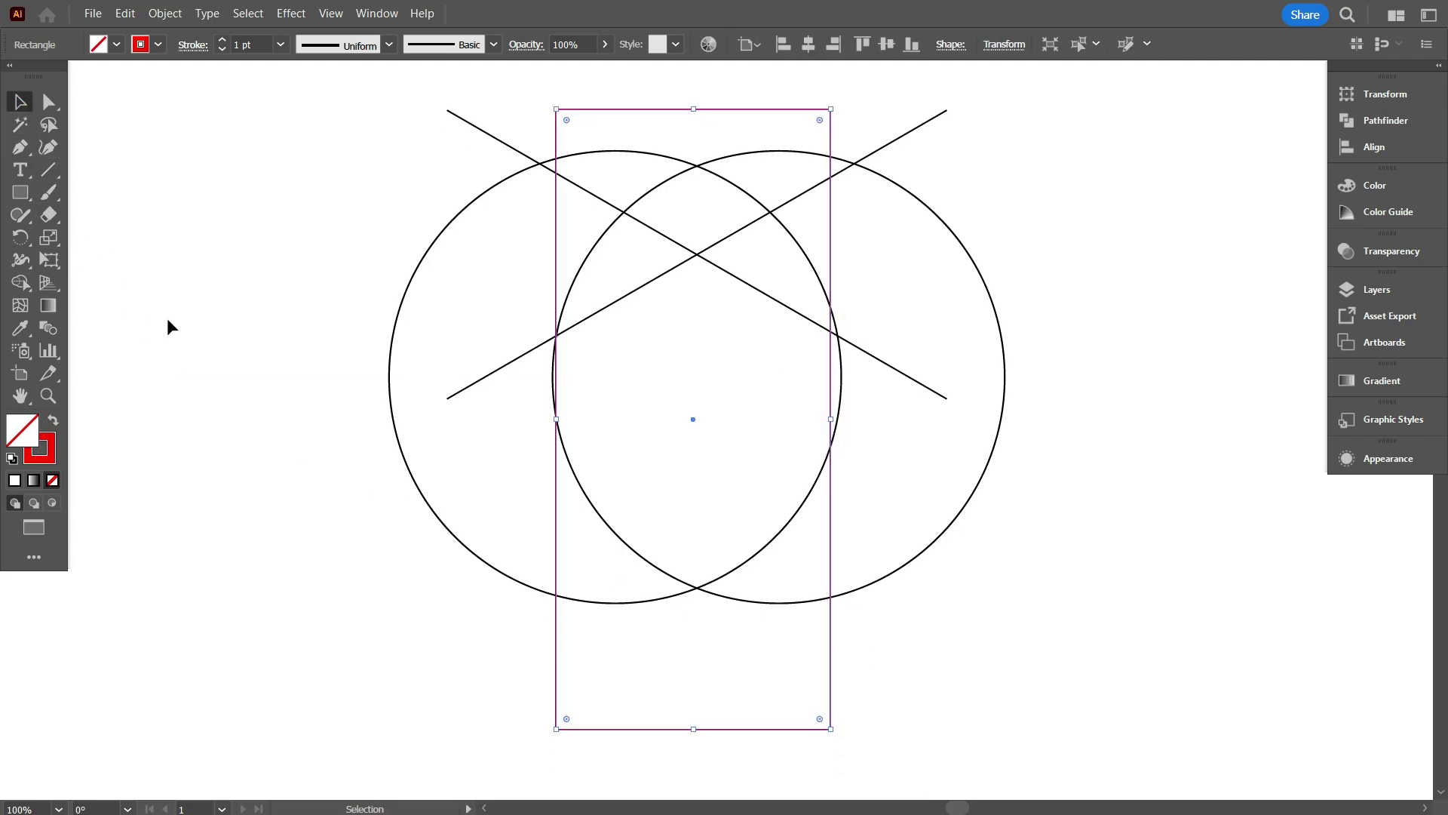
left_click(166, 319)
scroll(544, 482, "up", 1)
scroll(545, 487, "up", 1)
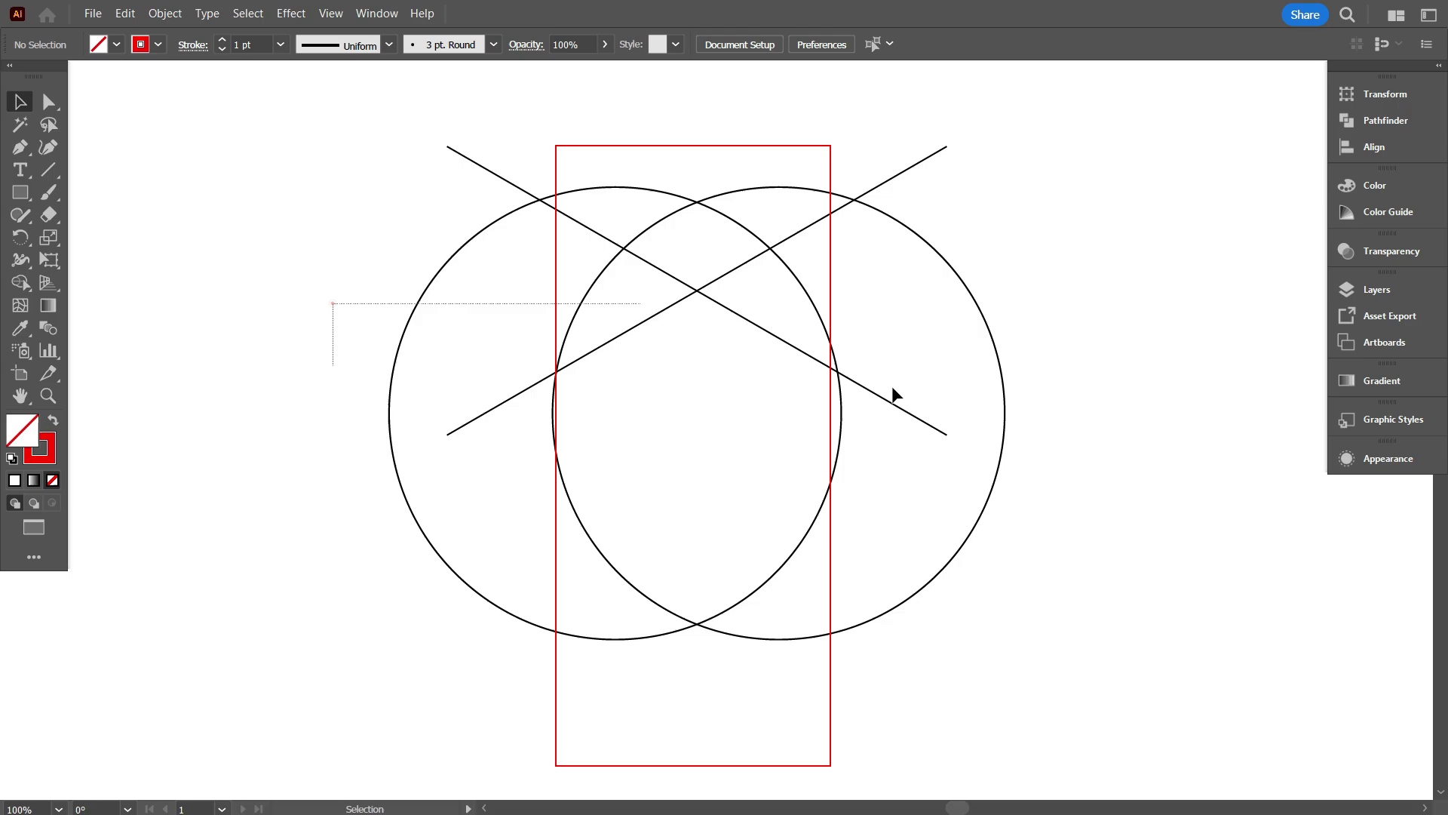
- Centre the rectangle horizontally on the circles and crossed lines
left_click_drag(895, 395, 1038, 436)
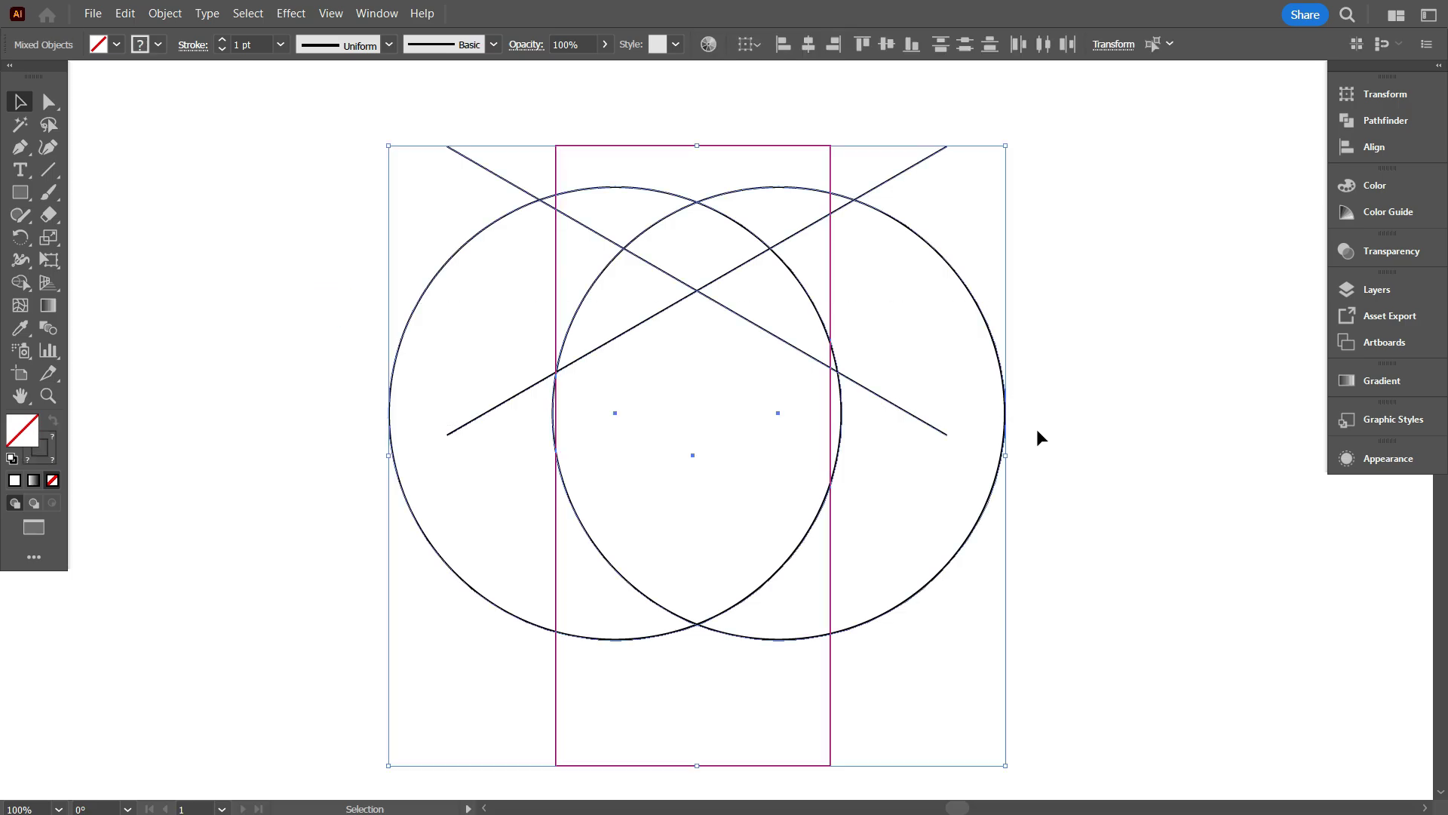
left_click(809, 45)
scroll(908, 287, "down", 1)
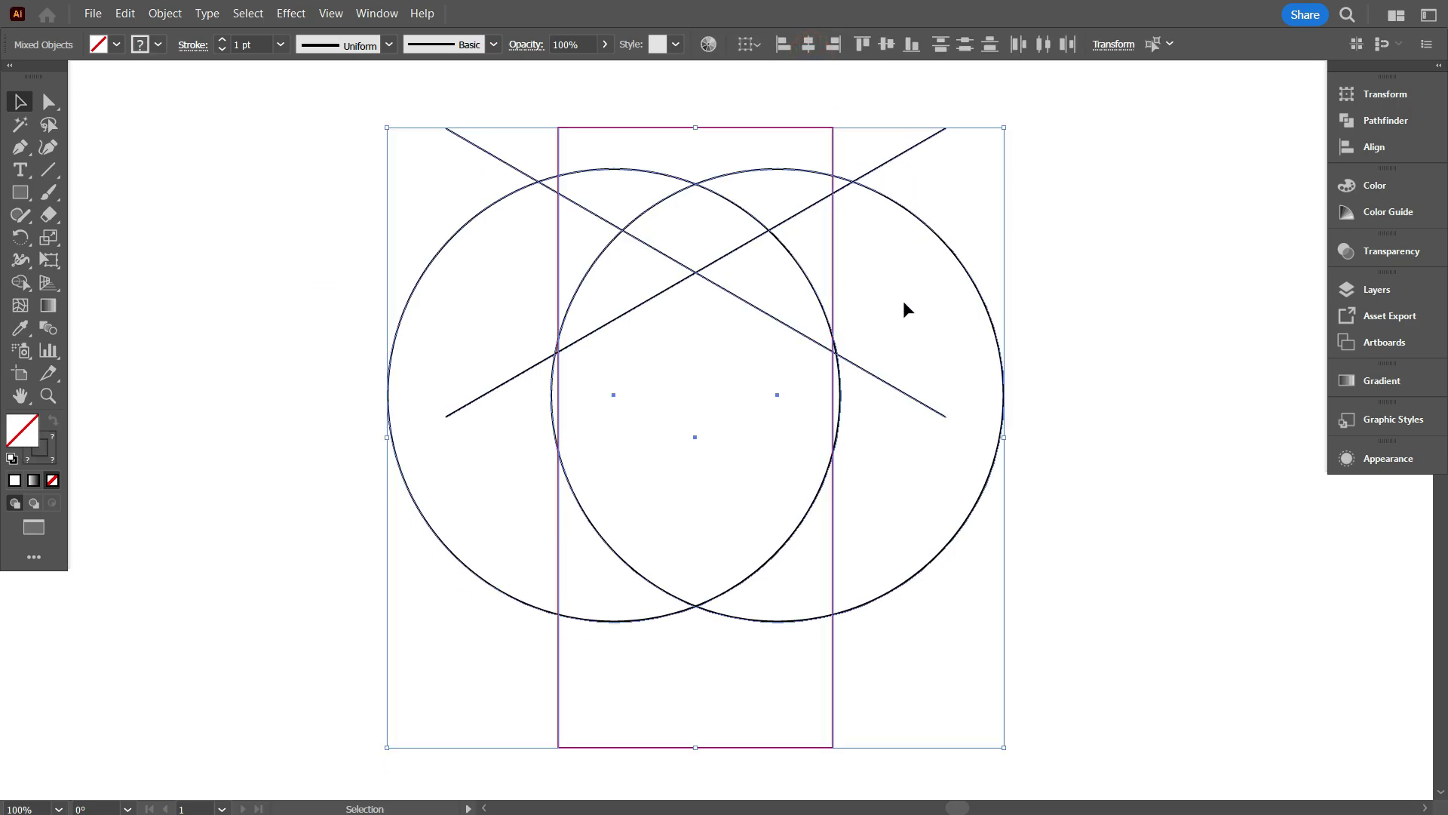
left_click(905, 301)
scroll(839, 521, "up", 1)
scroll(806, 505, "down", 1)
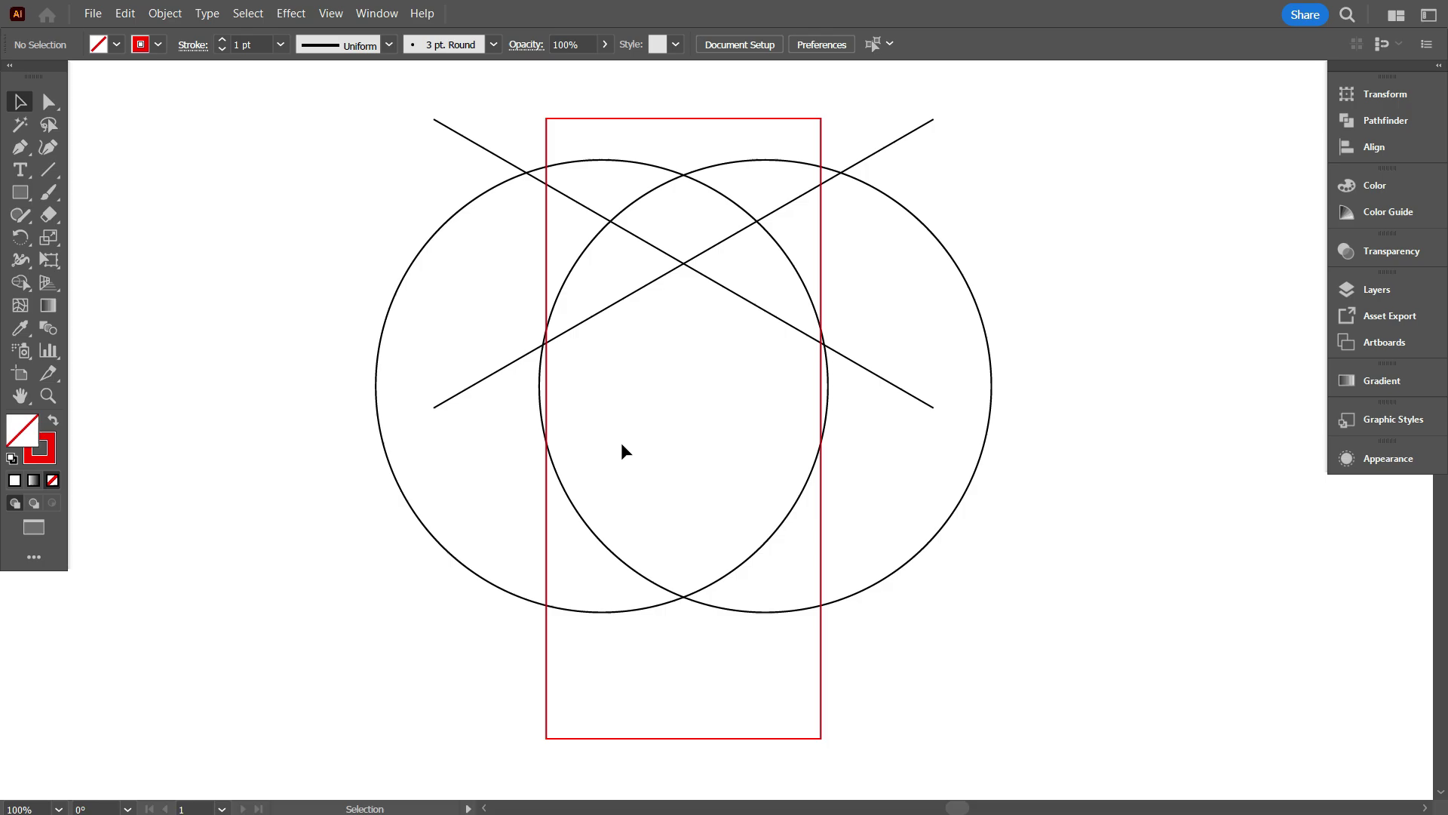
- With Shape Builder on all five shapes, erase the lower outer circle regions and right crescent
left_click_drag(293, 265, 1053, 476)
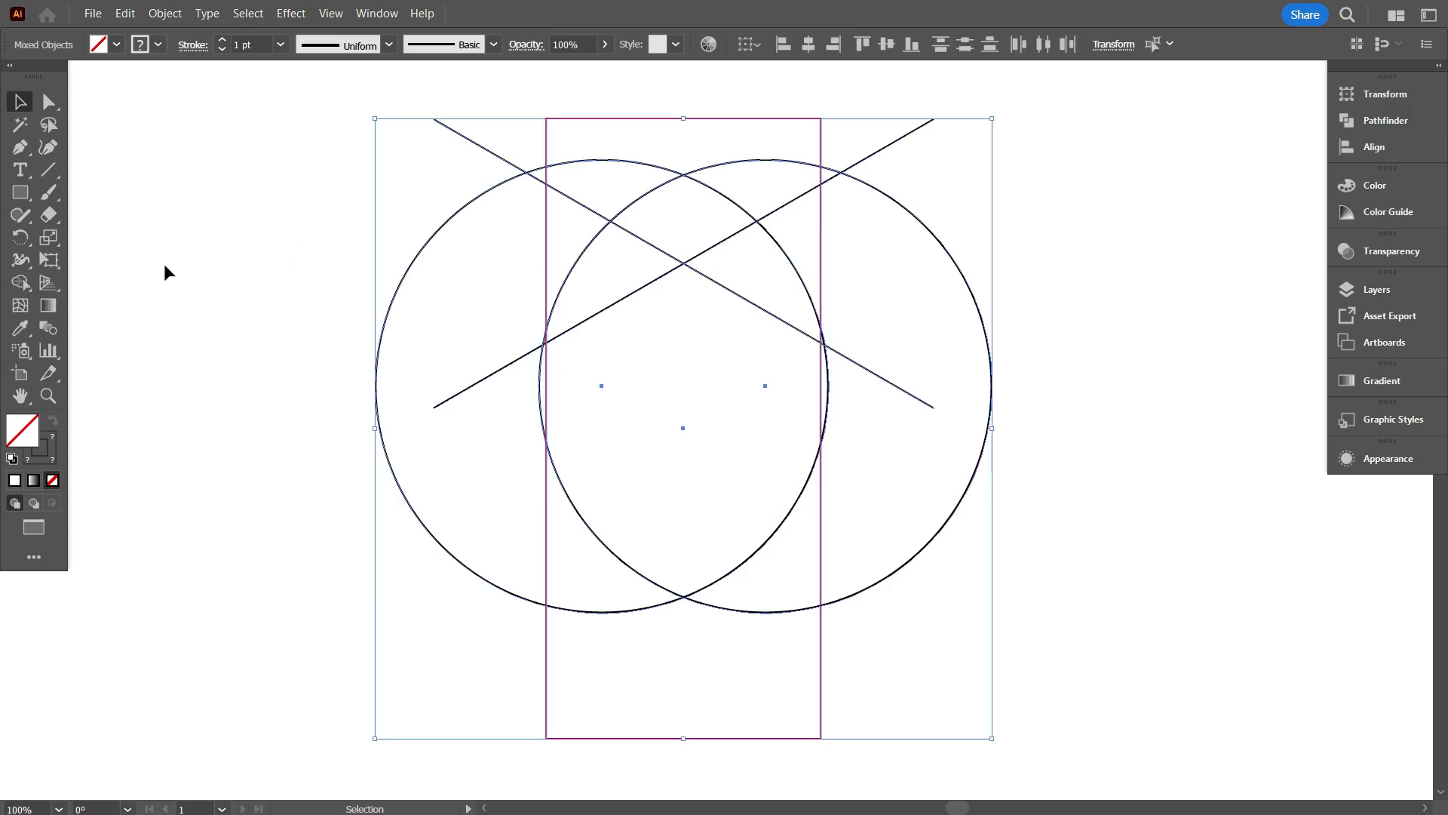
left_click(20, 286)
left_click(53, 419)
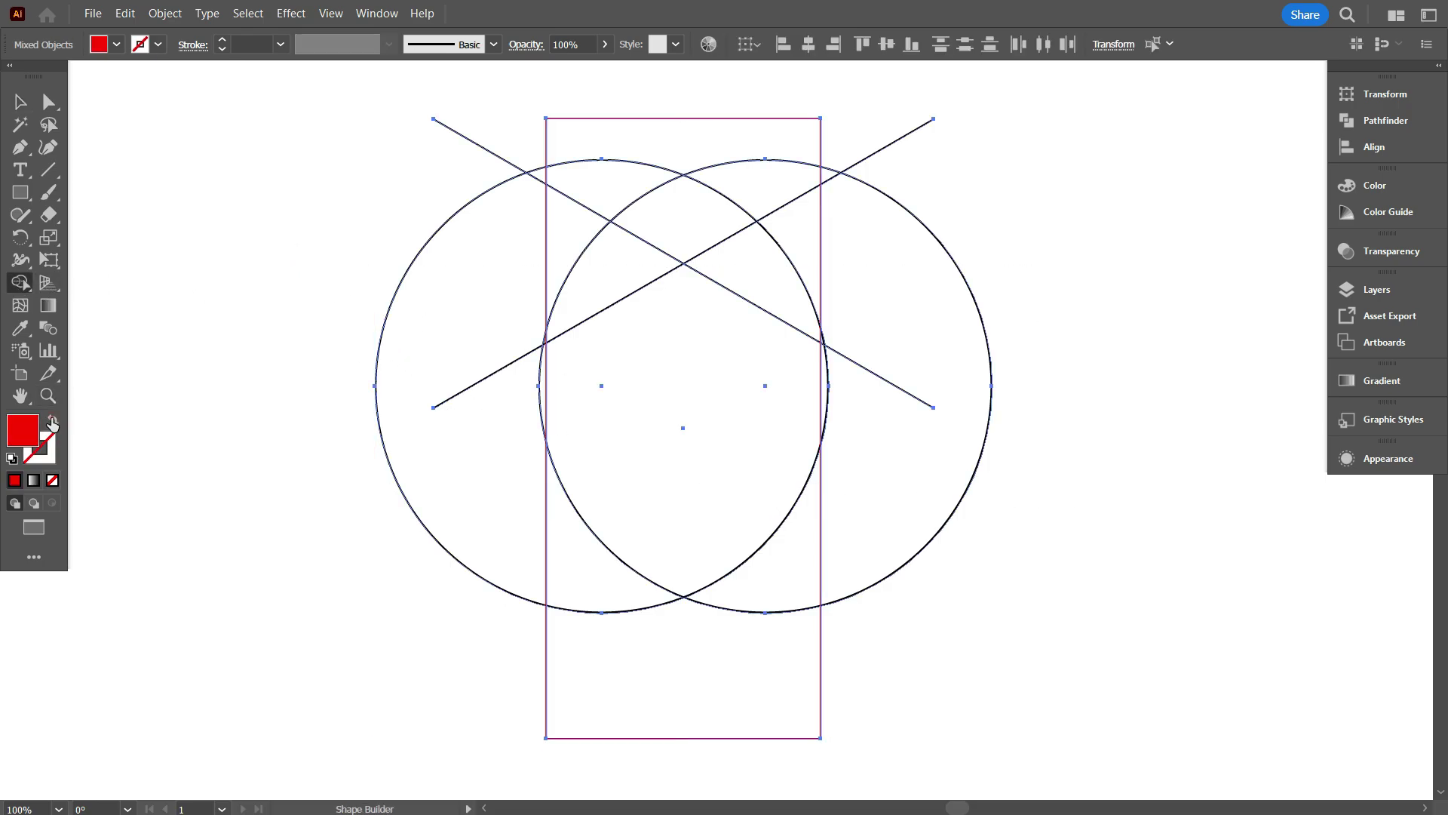
scroll(554, 536, "up", 1)
left_click_drag(543, 548, 671, 688)
mouse_move(837, 670)
left_mouse_down()
mouse_move(1028, 419)
mouse_move(1034, 199)
left_mouse_up()
scroll(952, 531, "up", 4)
scroll(899, 533, "down", 3)
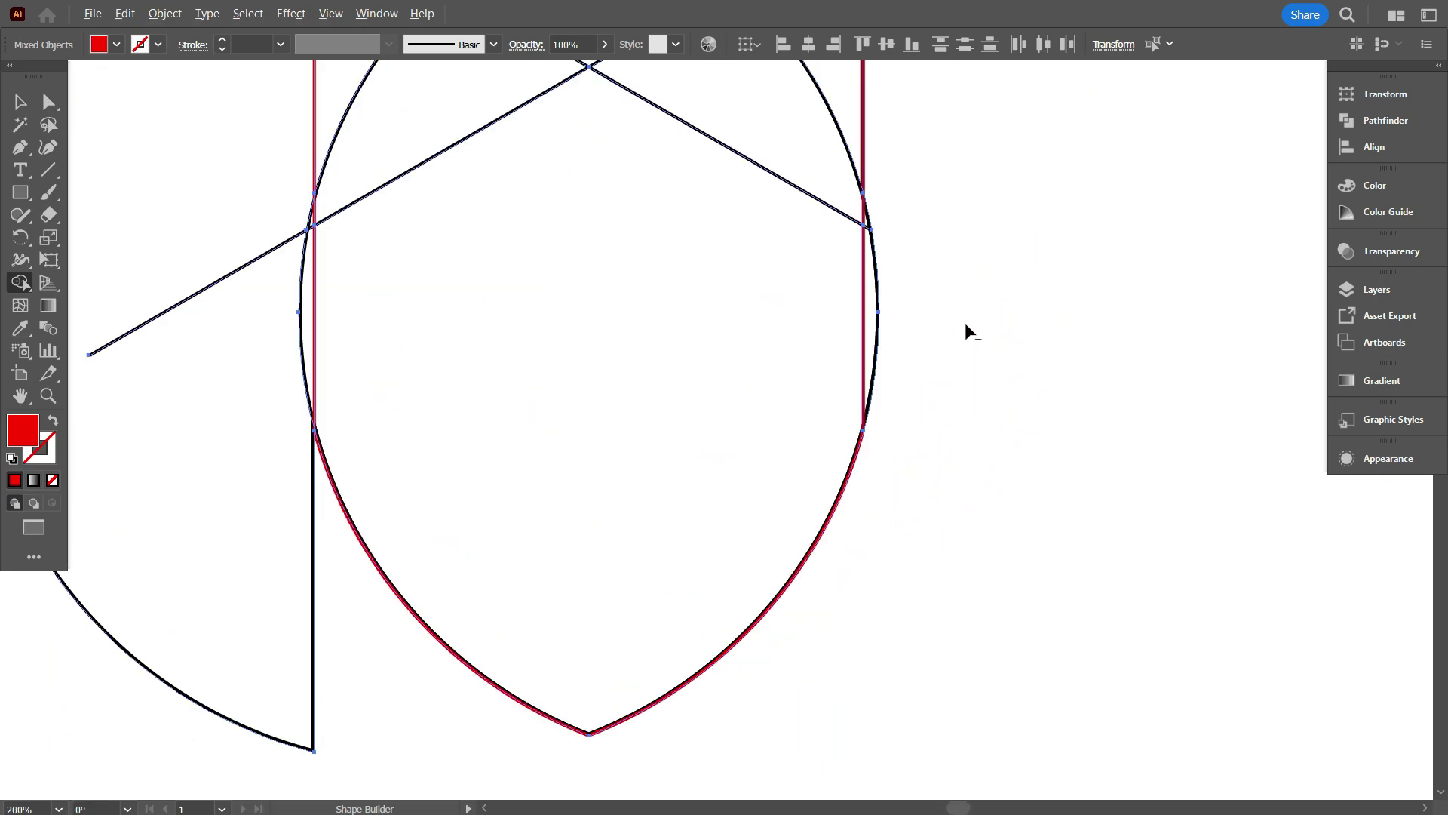
scroll(931, 343, "up", 2)
mouse_move(931, 343)
left_mouse_down()
mouse_move(875, 349)
mouse_move(892, 387)
left_mouse_up()
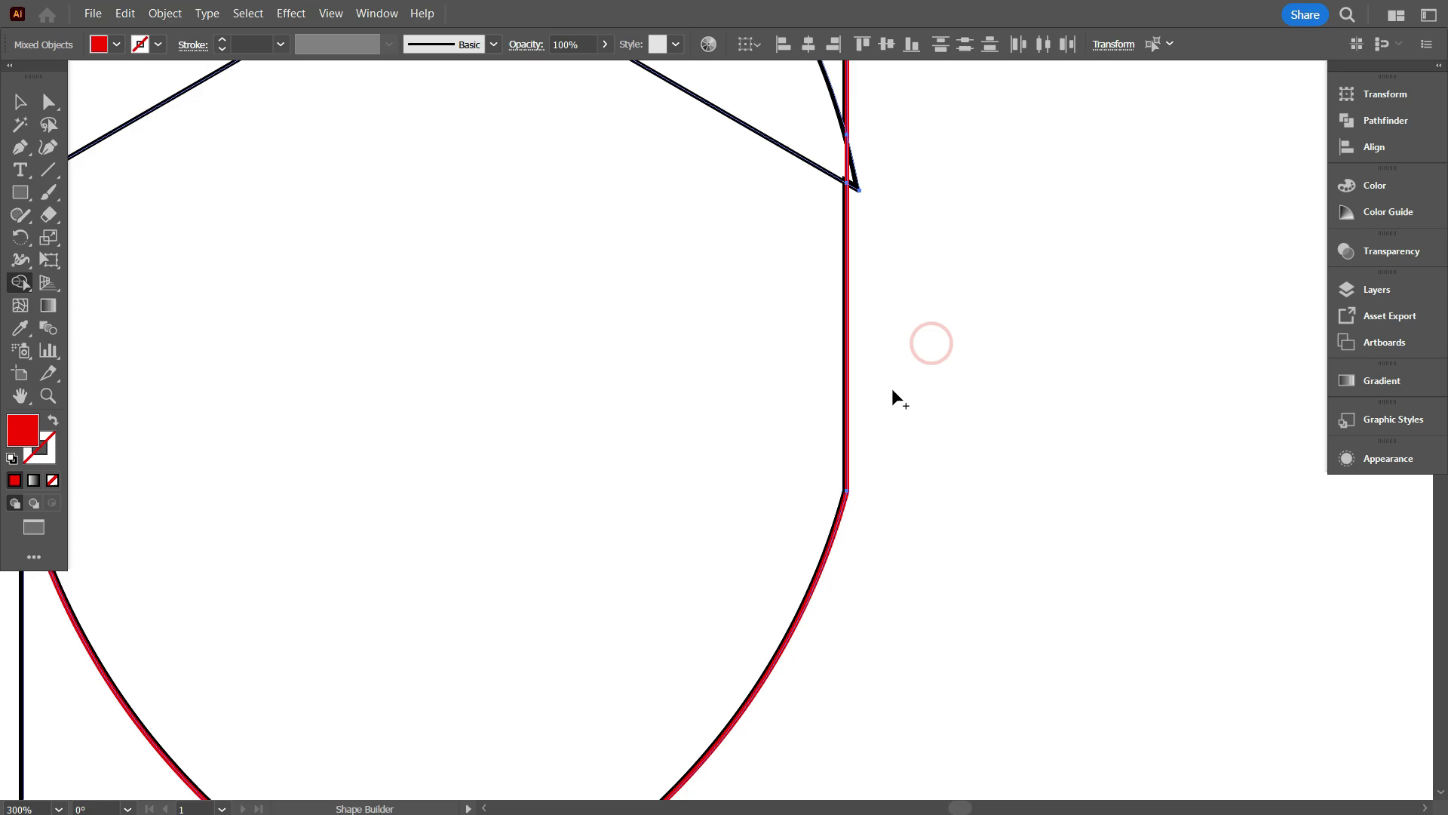
scroll(901, 390, "down", 3)
scroll(901, 391, "down", 2)
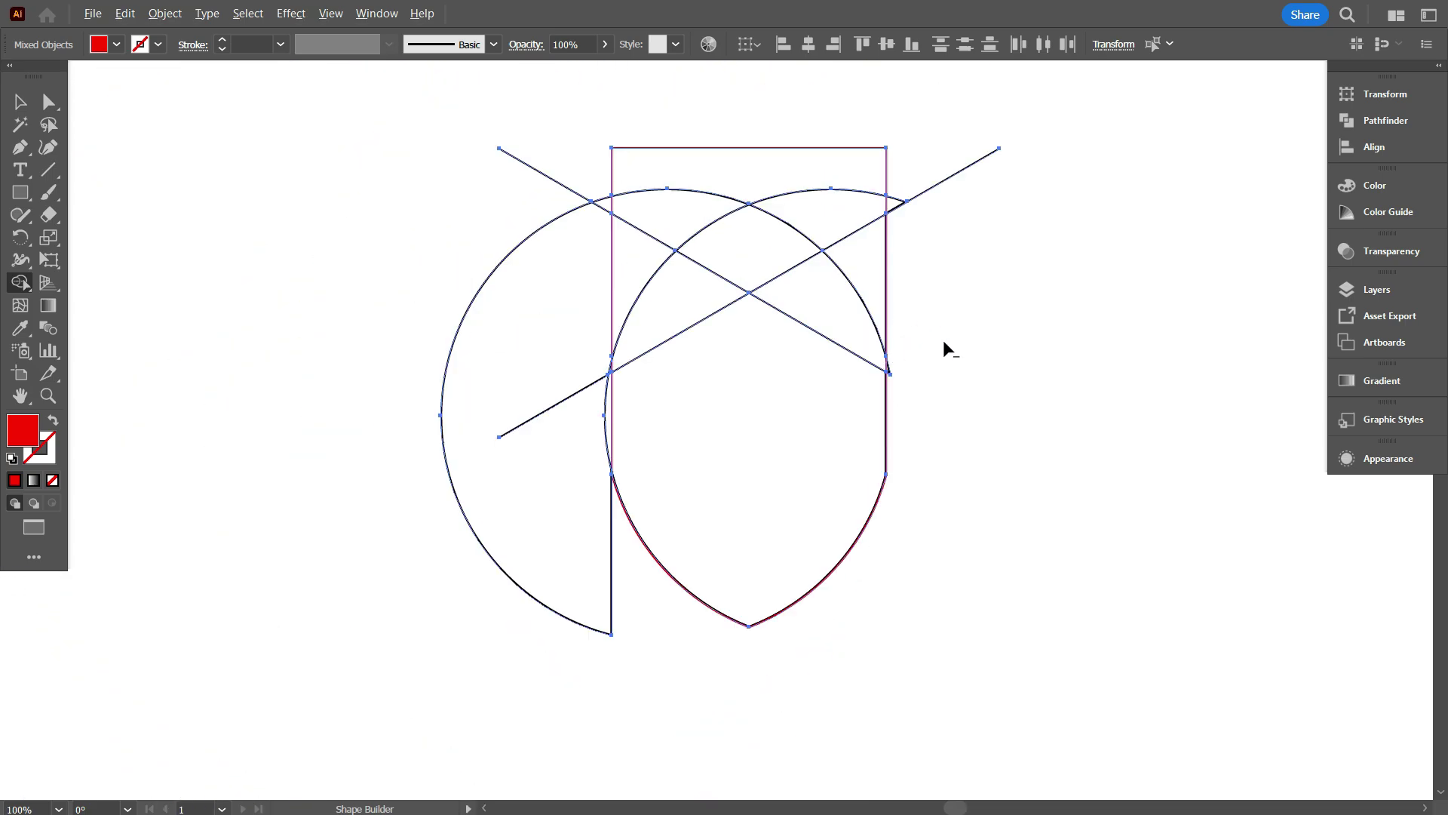
- Remove the regions across the top, the leftover left line segment and the left crescent
mouse_move(941, 337)
left_mouse_down()
mouse_move(739, 244)
mouse_move(654, 297)
mouse_move(590, 281)
mouse_move(552, 319)
mouse_move(559, 465)
left_mouse_up()
scroll(583, 437, "up", 2)
left_click_drag(585, 380, 630, 408)
left_click_drag(672, 240, 589, 330)
mouse_move(681, 235)
left_mouse_down()
mouse_move(598, 342)
mouse_move(656, 284)
left_mouse_up()
scroll(656, 276, "up", 3)
- Erase the small stub and thin spike near the corner, leaving a clean shield outline
mouse_move(591, 344)
left_mouse_down()
mouse_move(576, 400)
mouse_move(433, 426)
left_mouse_up()
scroll(433, 425, "down", 3)
scroll(1075, 436, "up", 3)
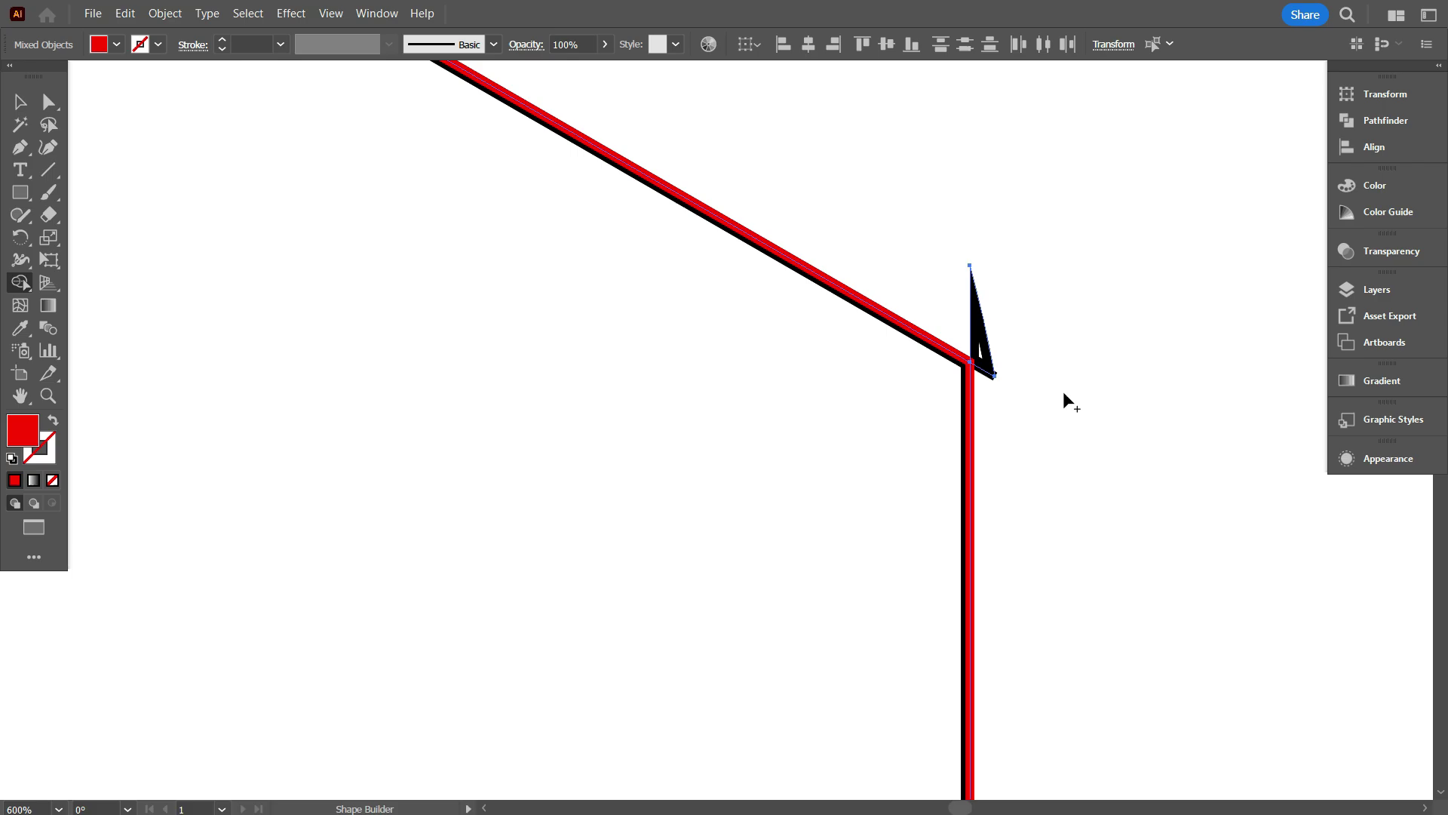
left_click(954, 282, "alt")
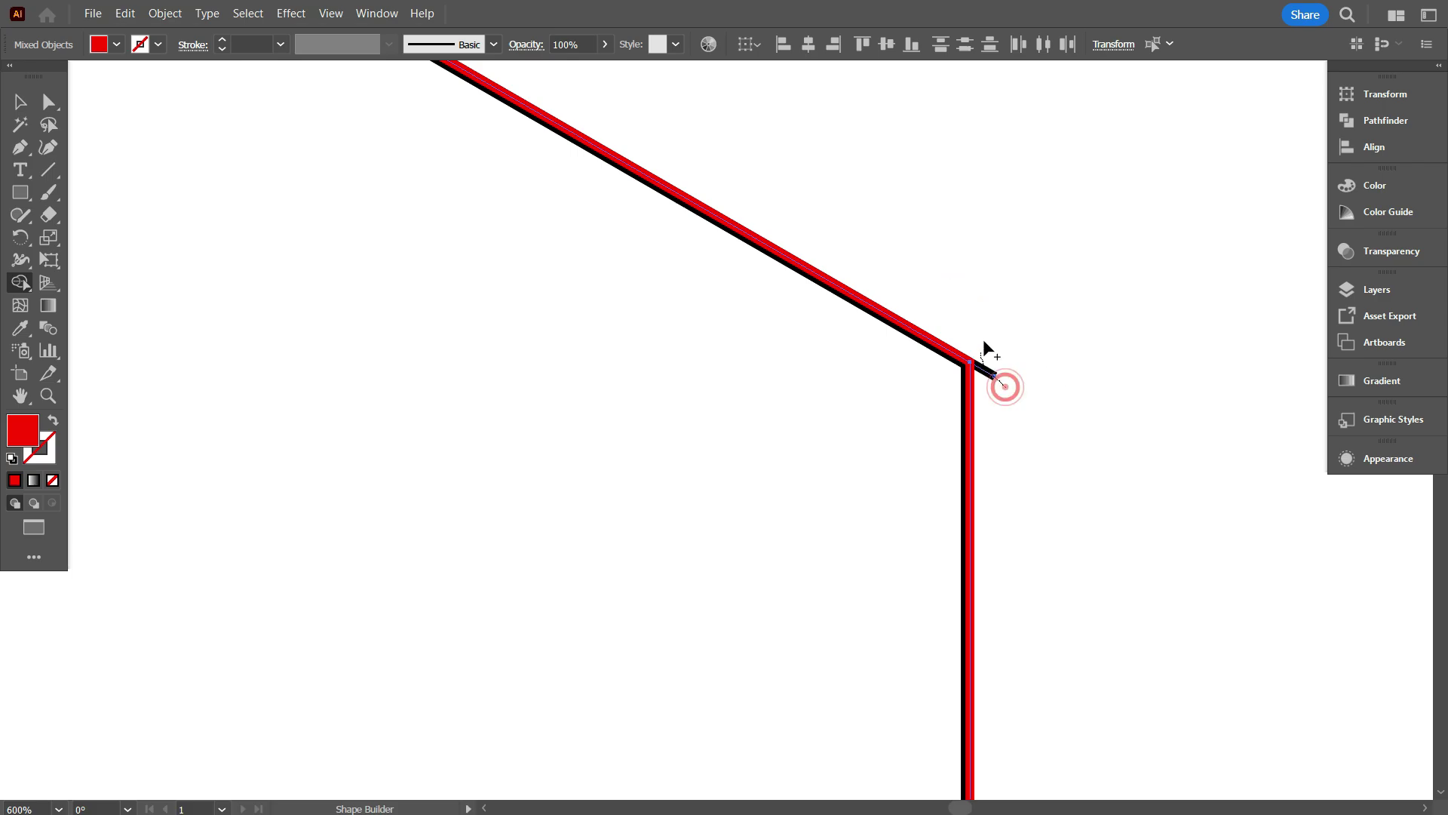
scroll(983, 338, "down", 4)
scroll(799, 372, "down", 1)
scroll(531, 368, "down", 1)
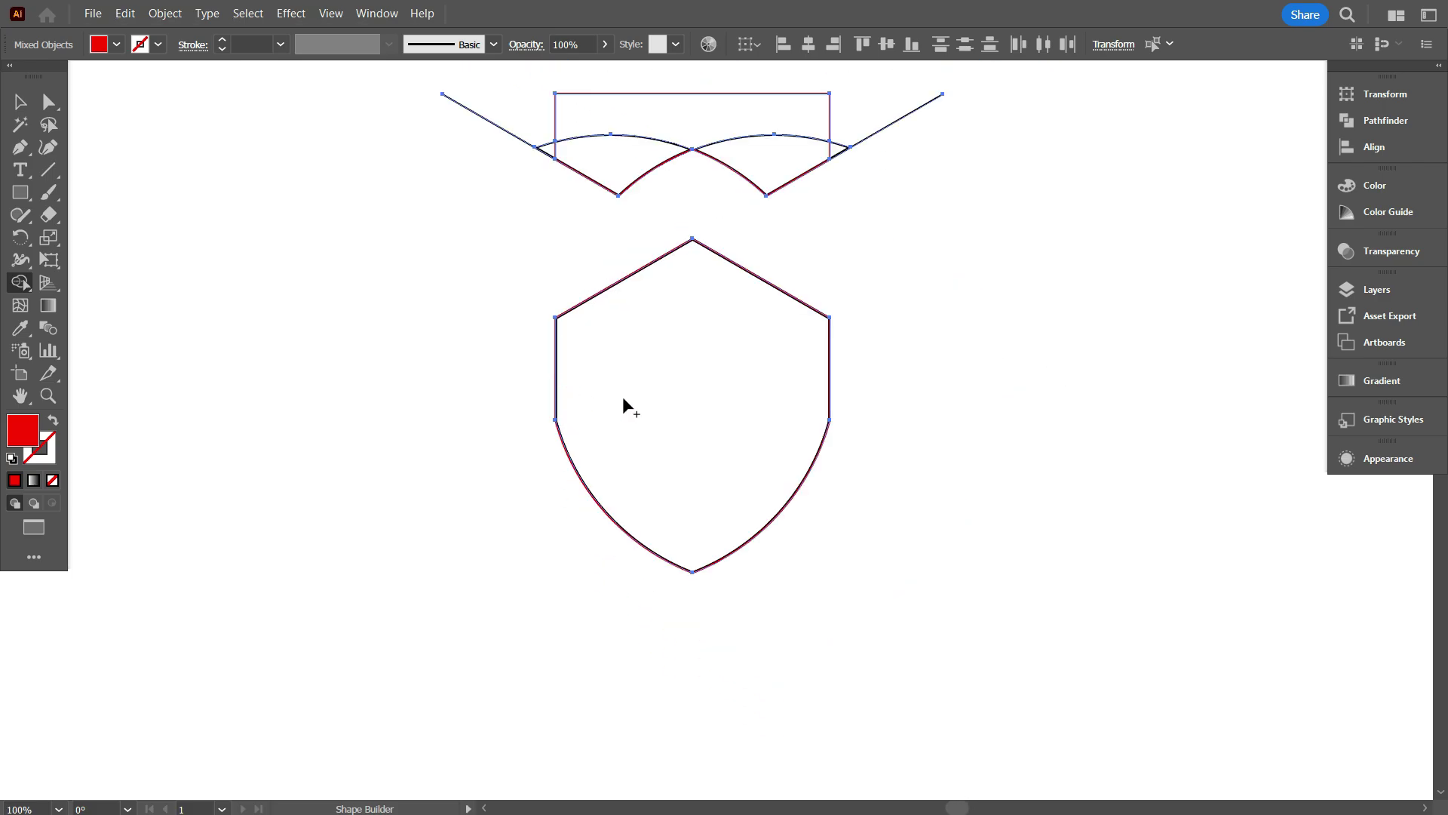
key("v")
left_click(281, 317)
scroll(286, 315, "up", 2)
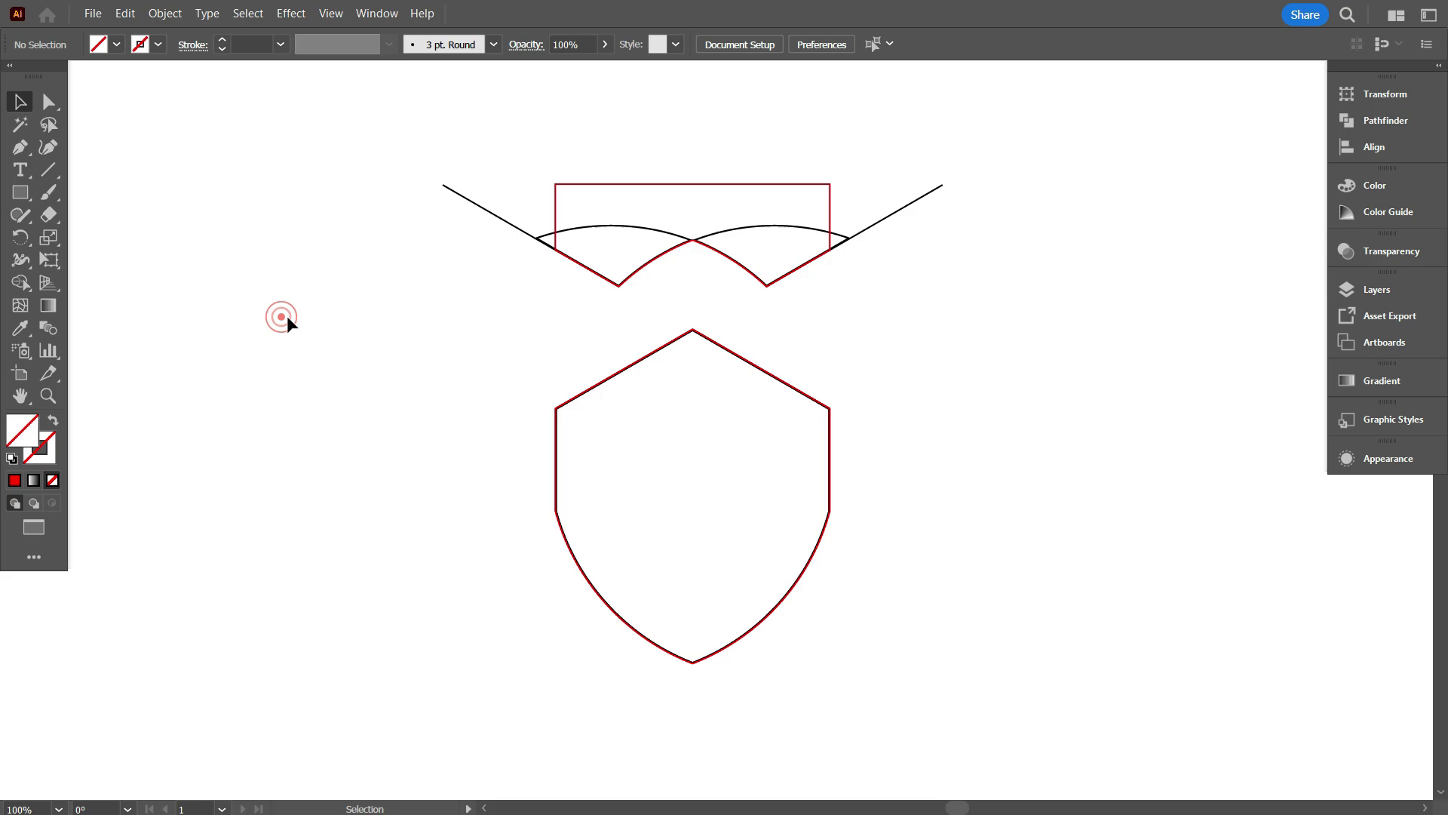
- Delete the wing paths and rectangle above the shield
scroll(363, 306, "down", 1)
scroll(391, 294, "down", 1)
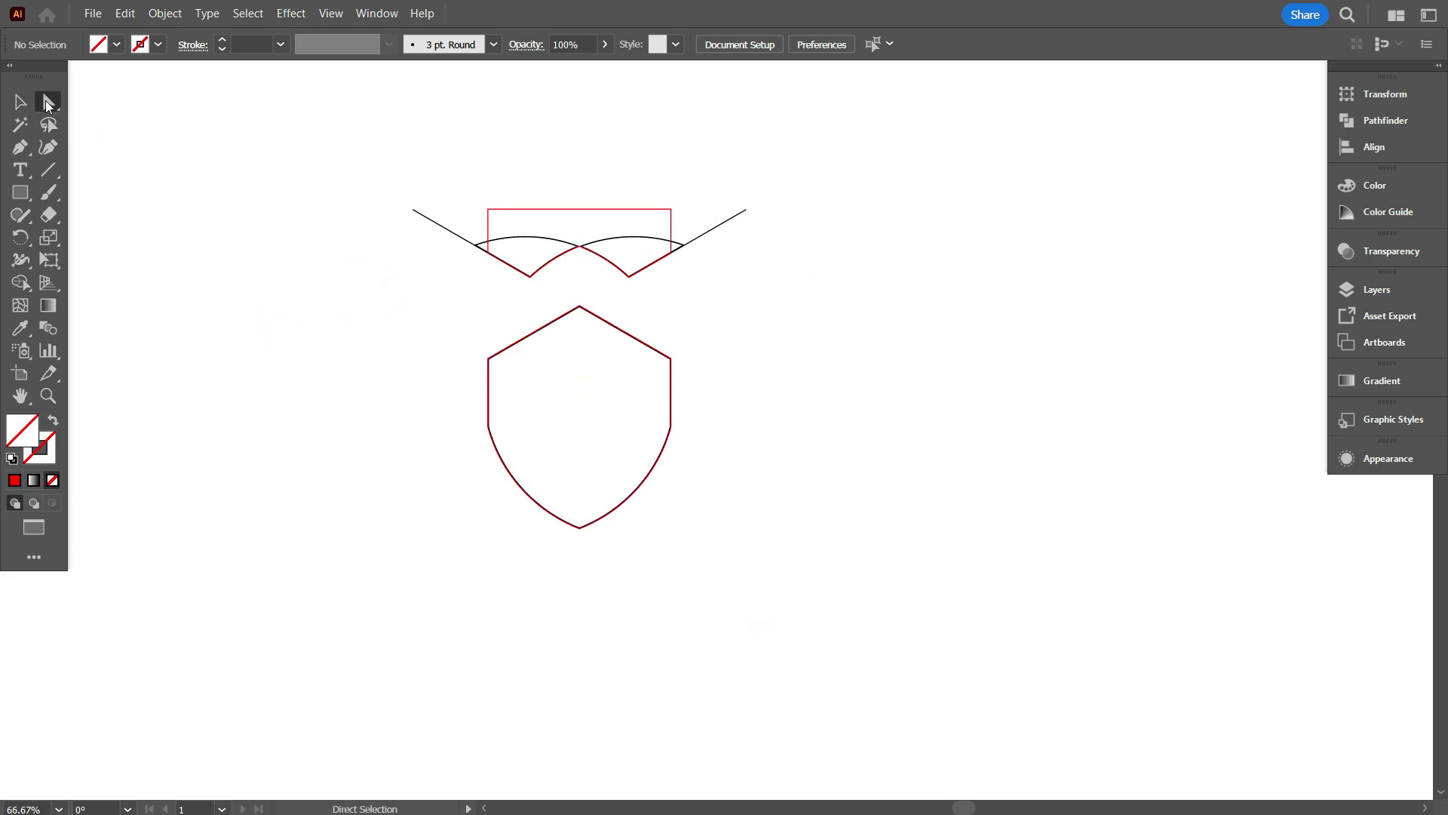
left_click_drag(290, 162, 867, 304)
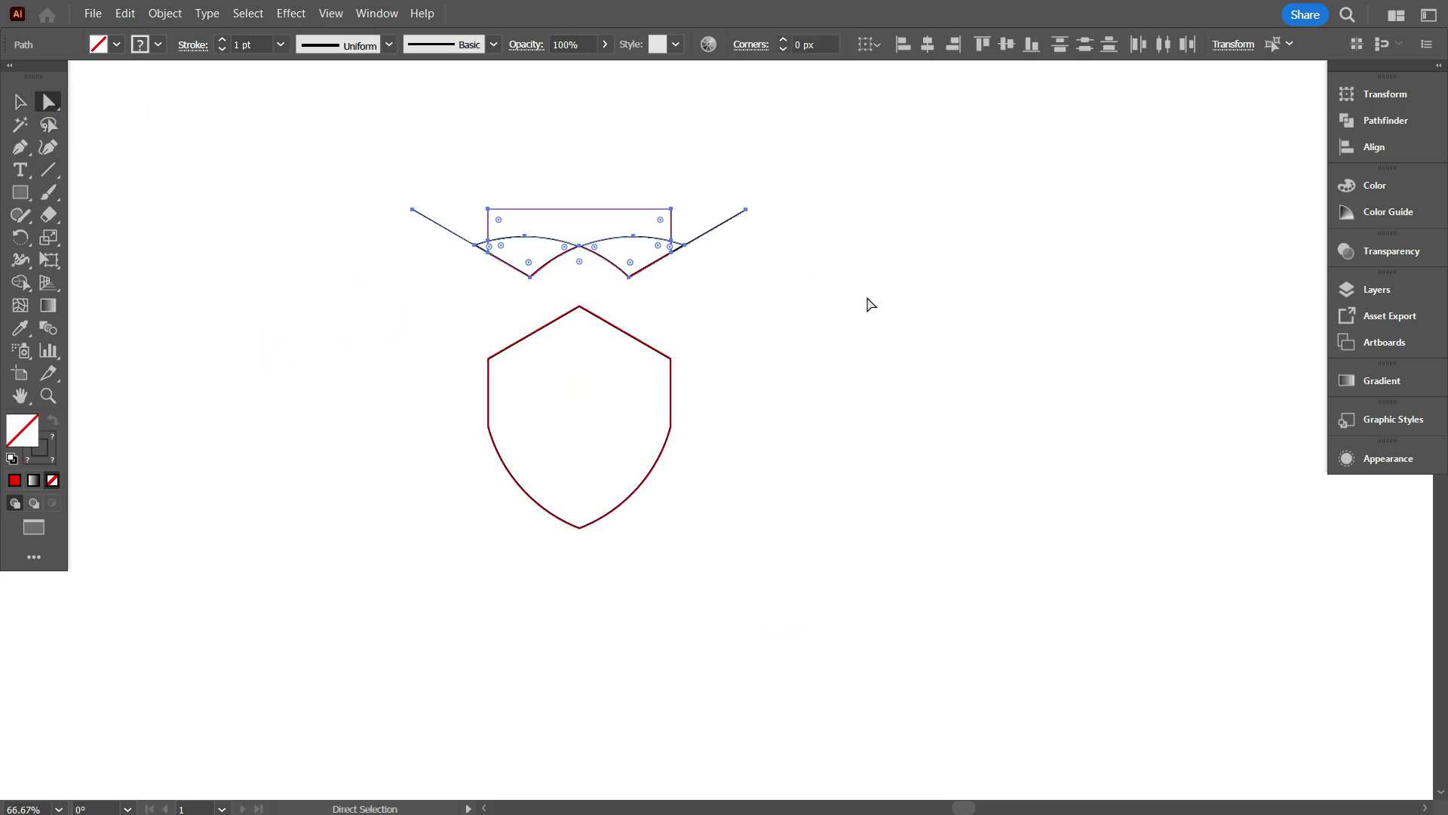
key("Delete")
- Move the red shield copy out to the right of the black shield
left_click(18, 102)
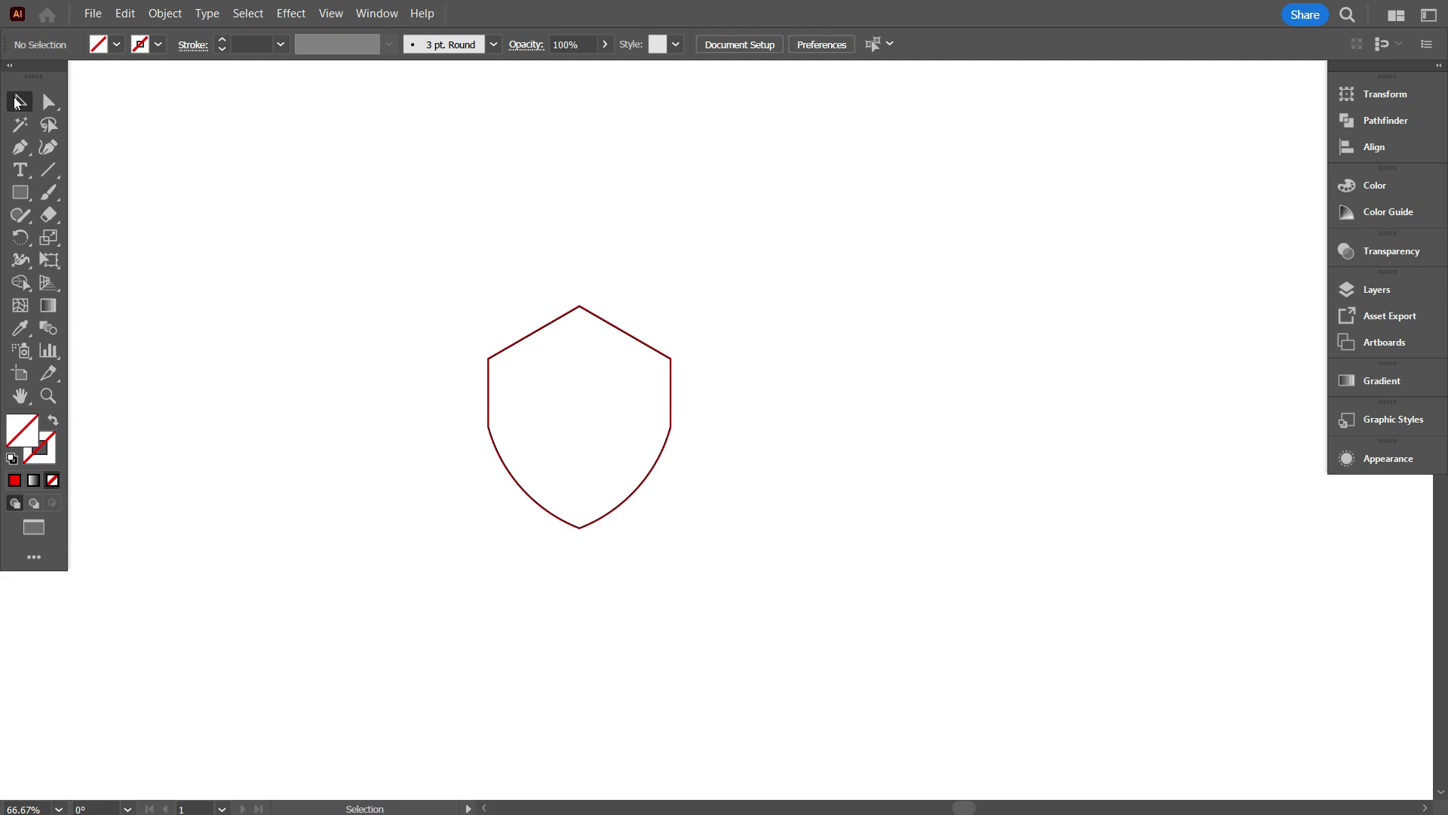
scroll(422, 317, "down", 1)
scroll(474, 352, "up", 1)
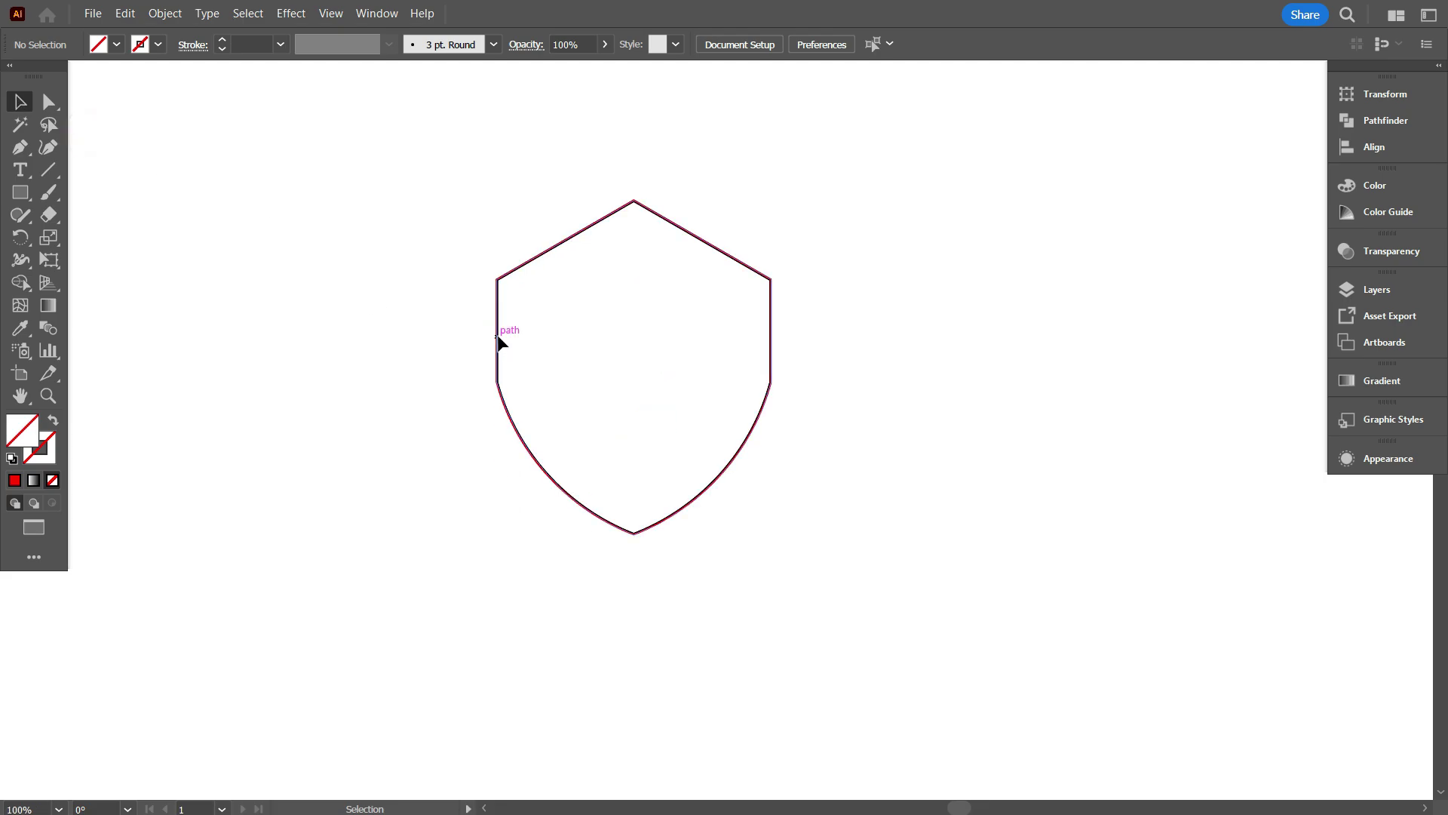
left_click(498, 334)
key("shift+Right")
key("shift+Right")
key("shift+Right")
key("shift+Right")
key("shift+Right")
key("shift+Right")
key("shift+Right")
key("shift+Right")
key("shift+Right")
key("shift+Right")
key("shift+Right")
key("shift+Right")
key("shift+Right")
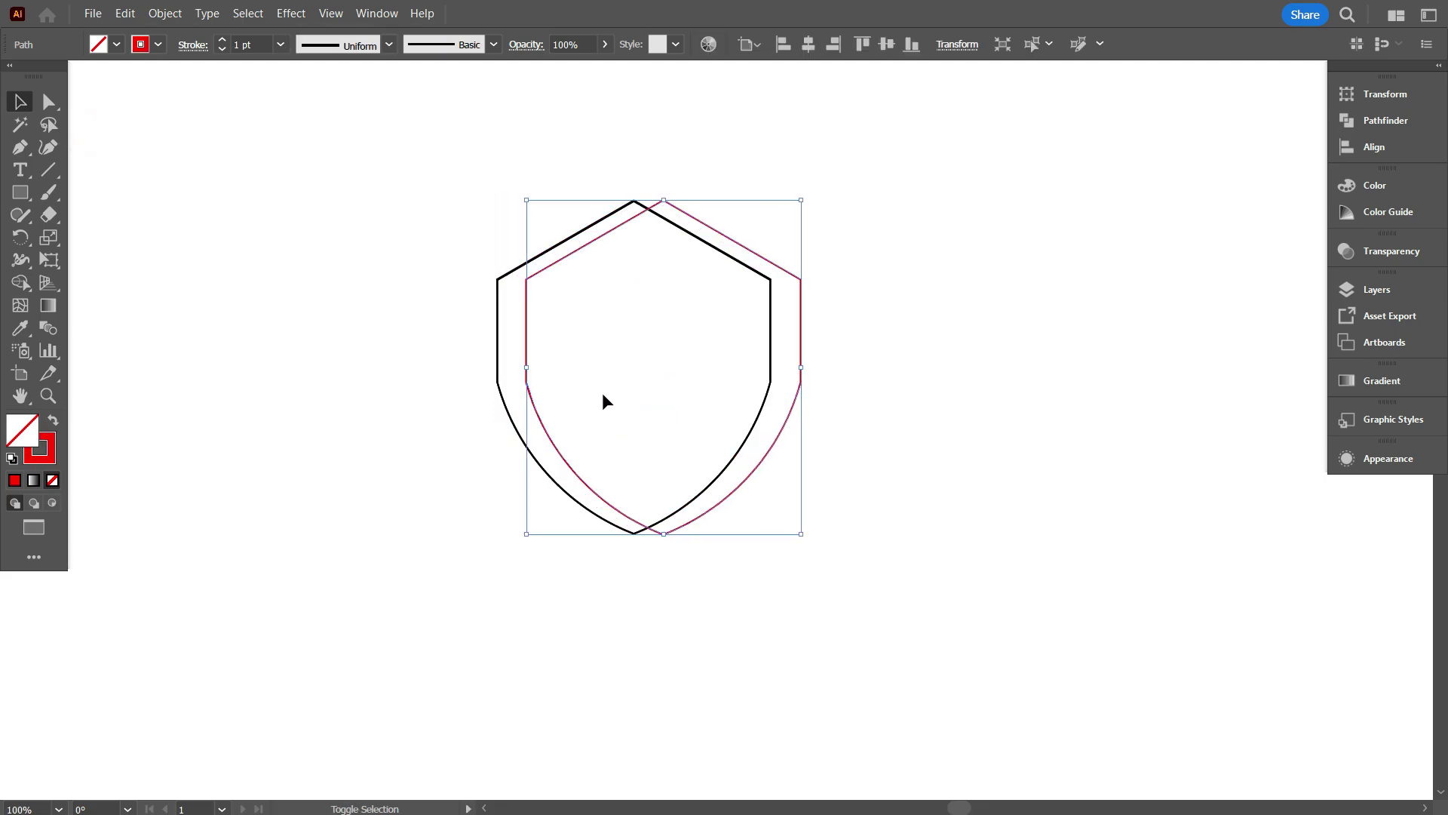
left_click_drag(800, 401, 990, 401)
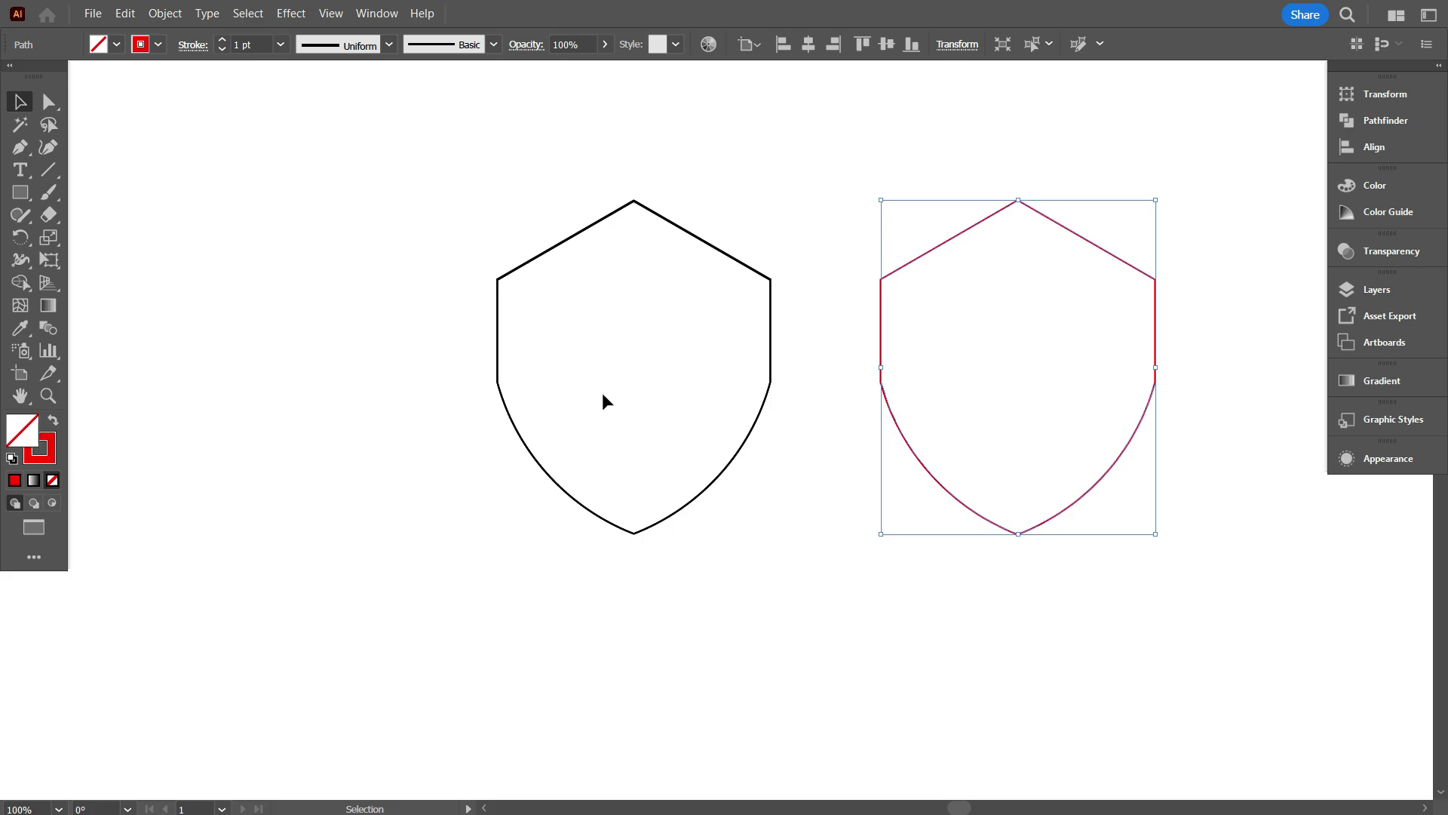
left_click(697, 594)
- Copy the black shield's top chevron down-left and shift the red shield down and left
scroll(1004, 660, "up", 1)
left_click_drag(1063, 640, 964, 647)
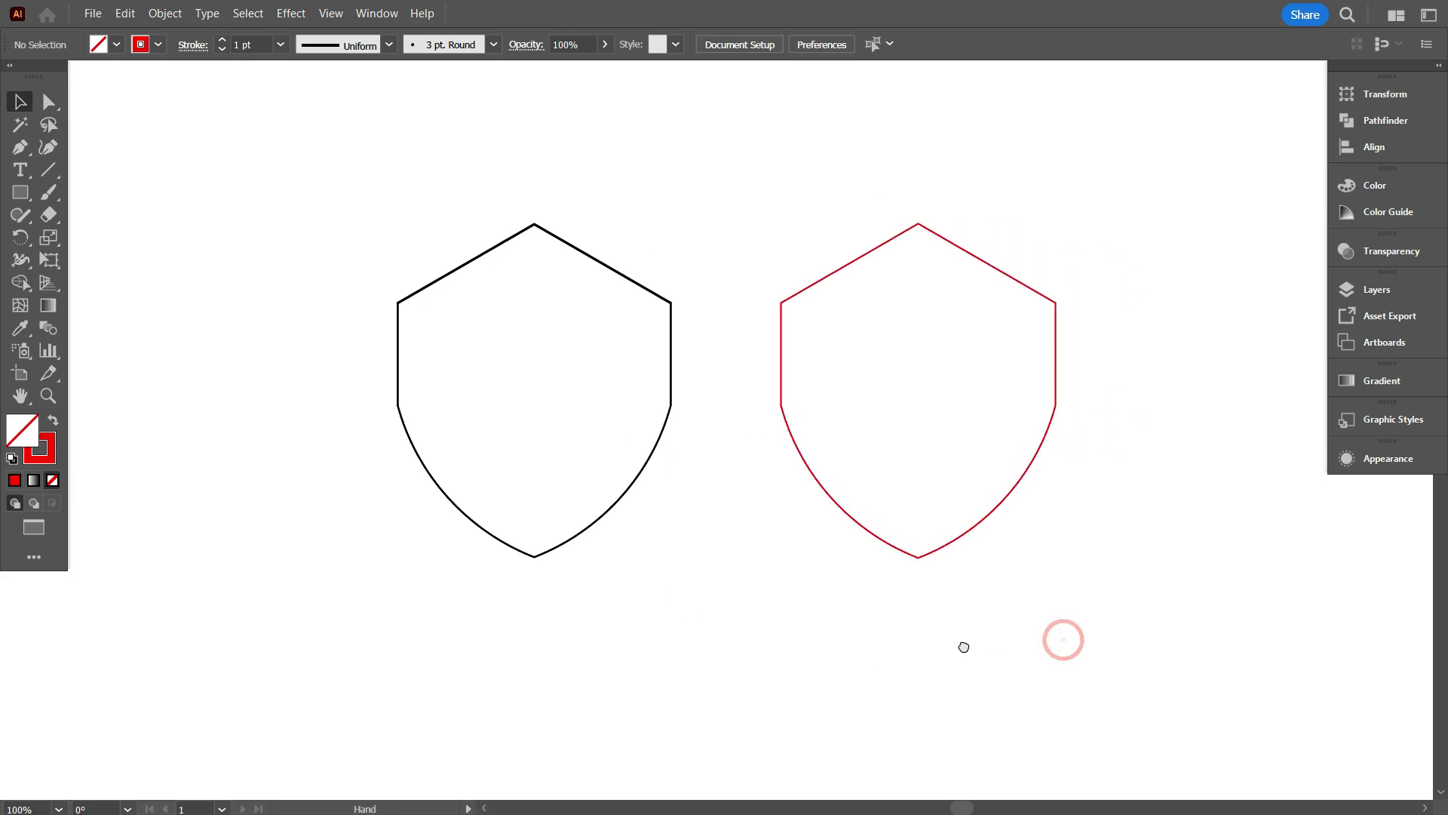
left_click(703, 596)
left_click_drag(460, 266, 341, 346)
left_click_drag(804, 290, 736, 419)
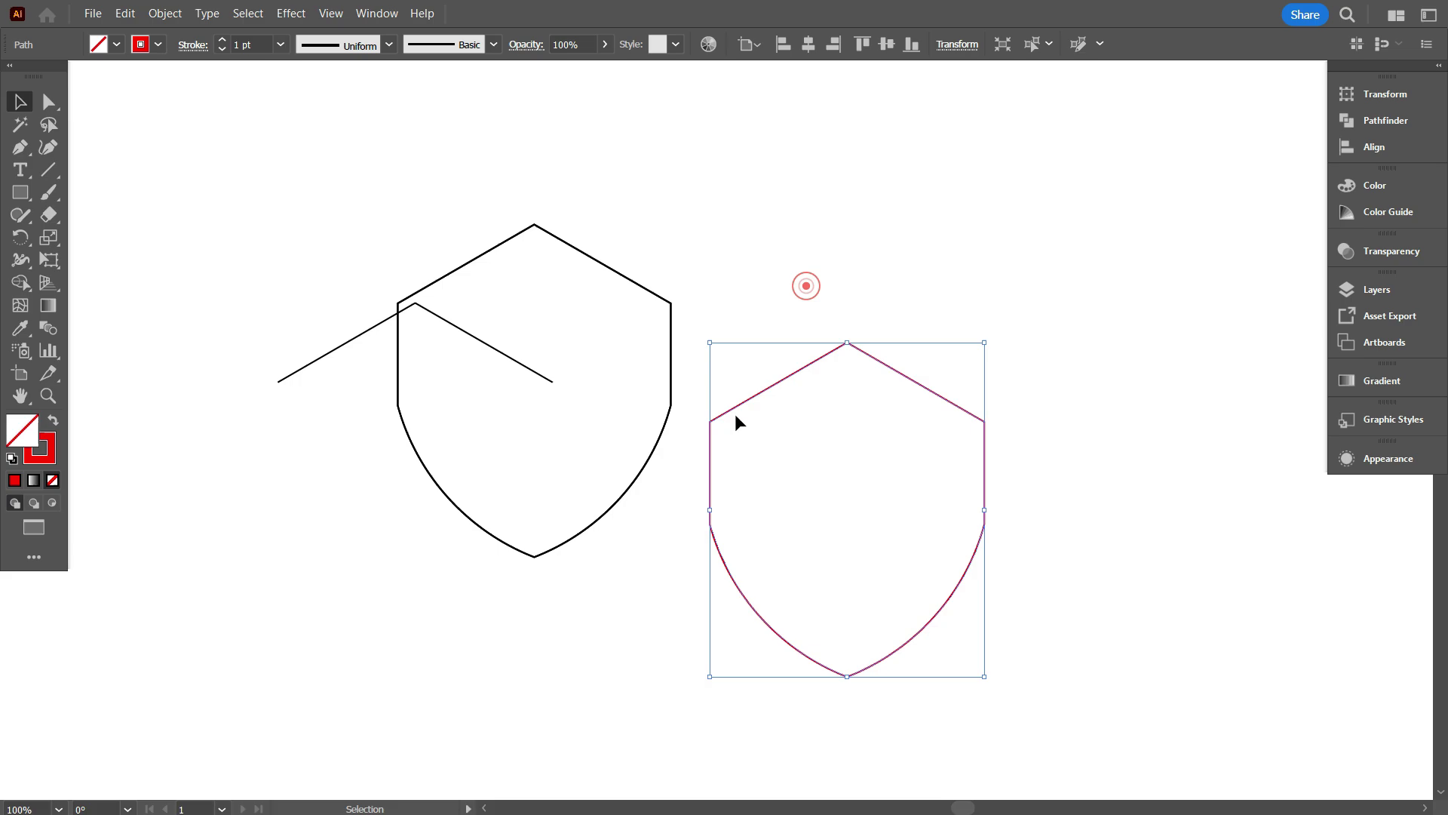
scroll(817, 383, "down", 3)
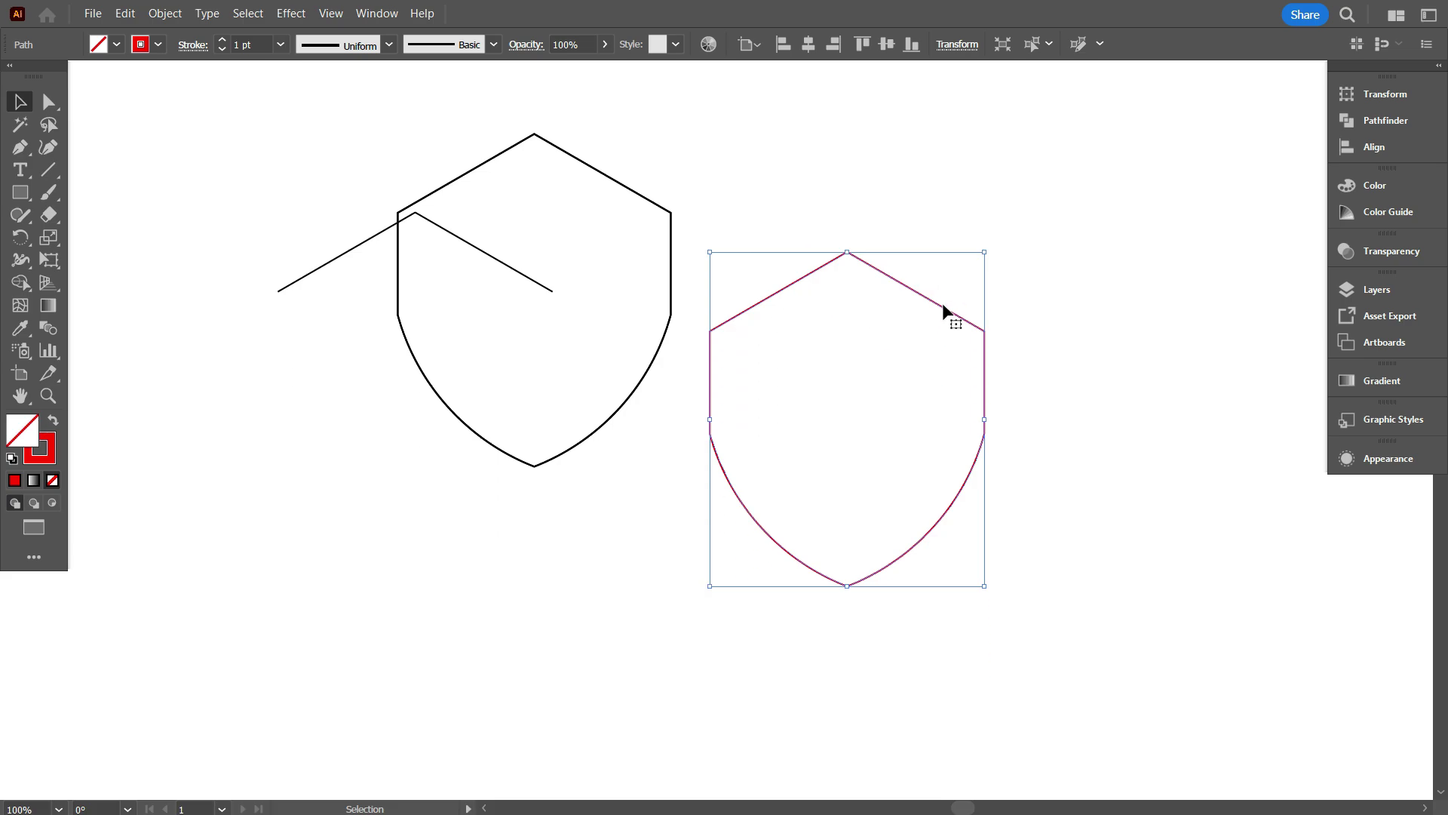
scroll(937, 374, "down", 1)
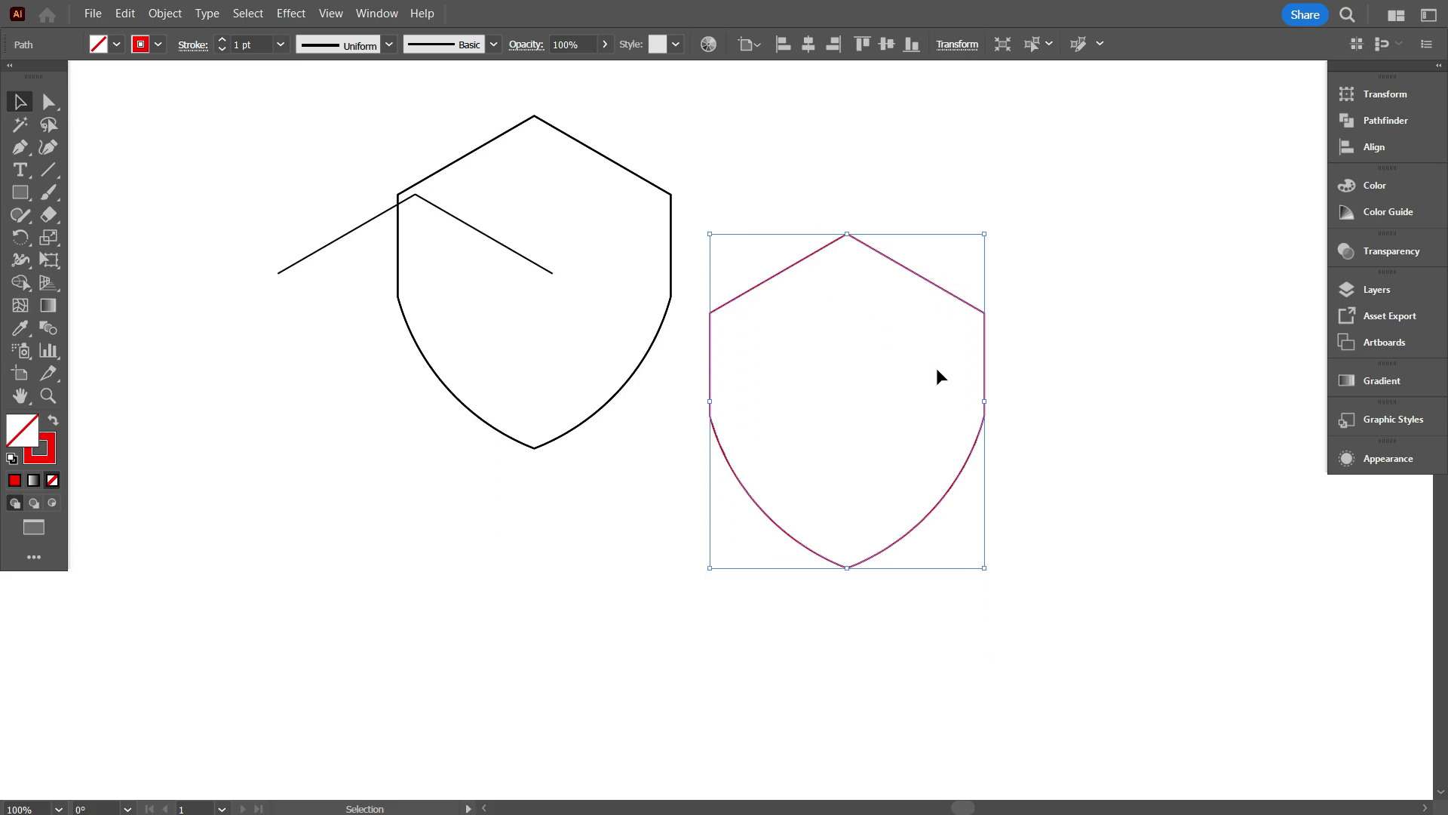
- Round the red shield's side corners into smooth curves
left_click(49, 104)
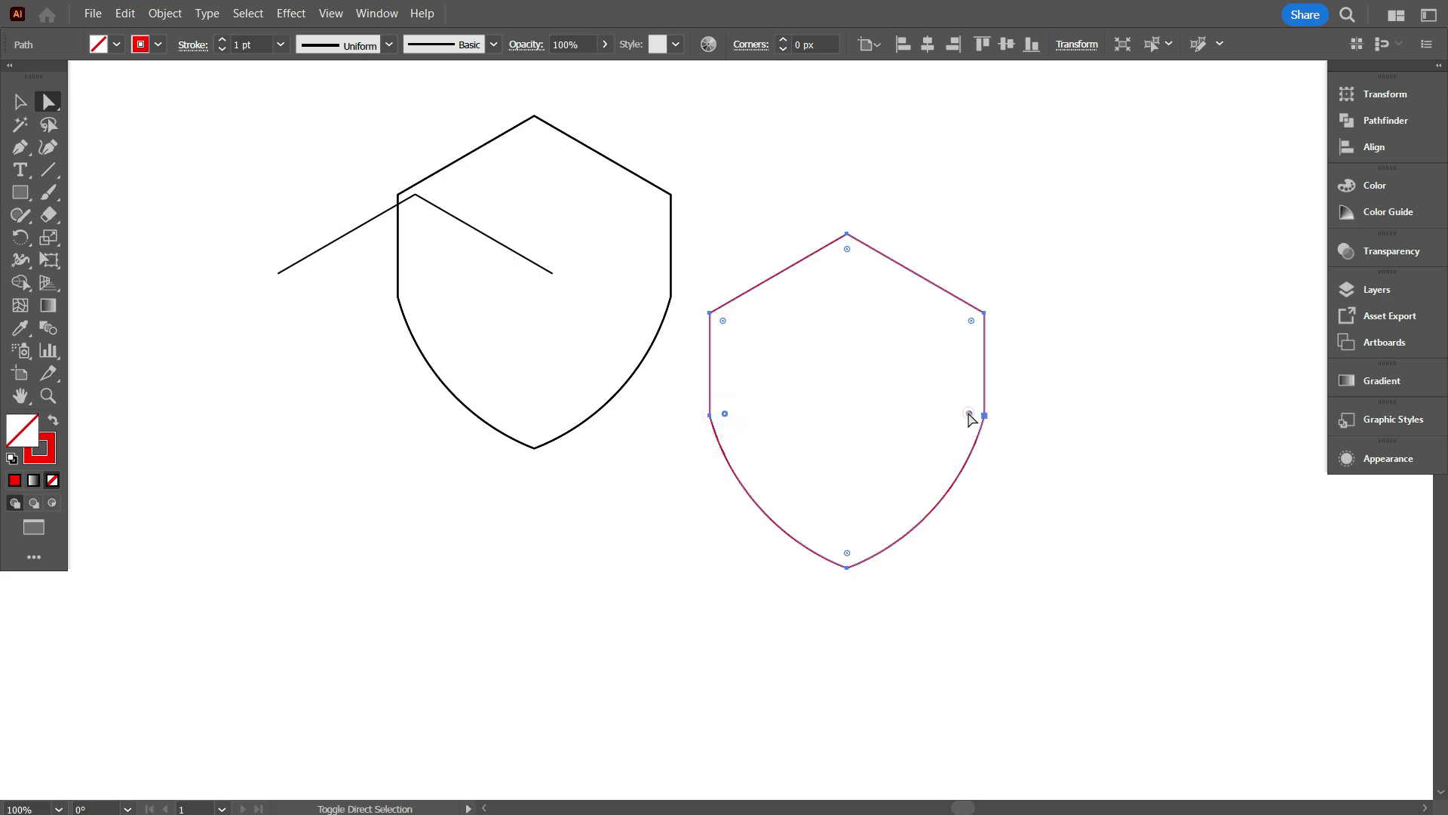
left_click_drag(971, 419, 354, 391)
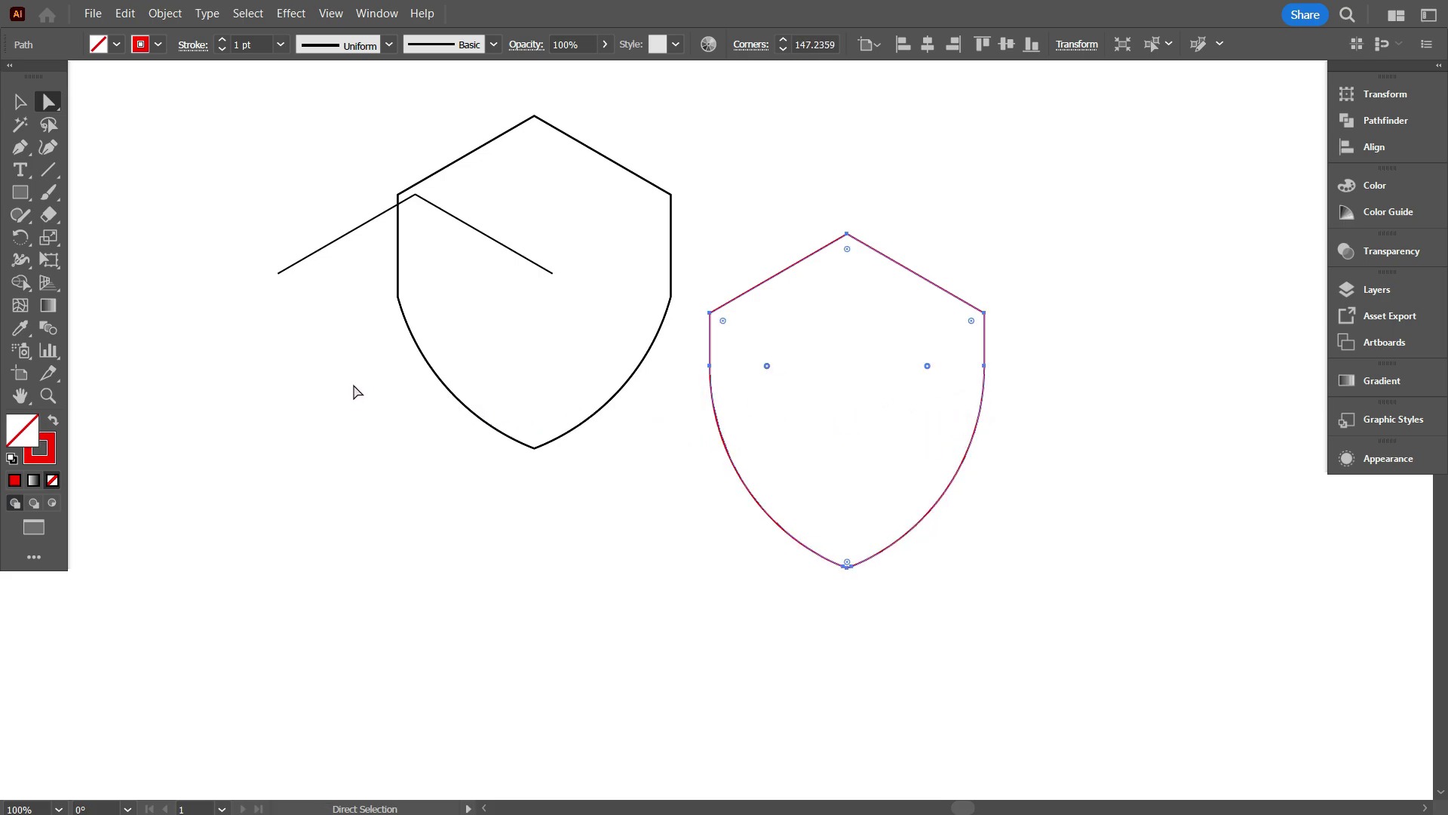
left_click(689, 530)
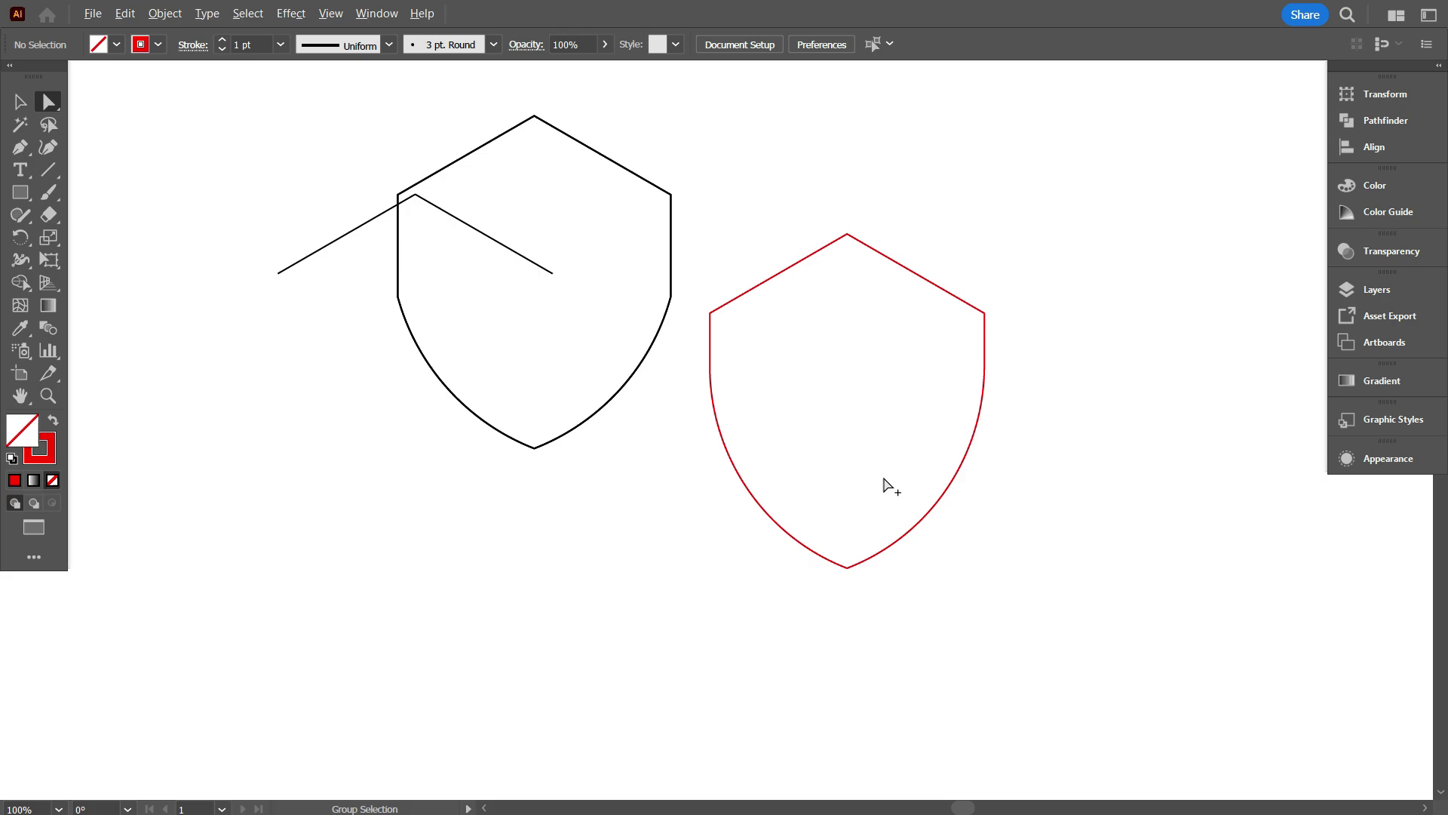
scroll(884, 478, "down", 1)
- Delete the black shield and its chevron, keeping only the red shield
left_click(20, 107)
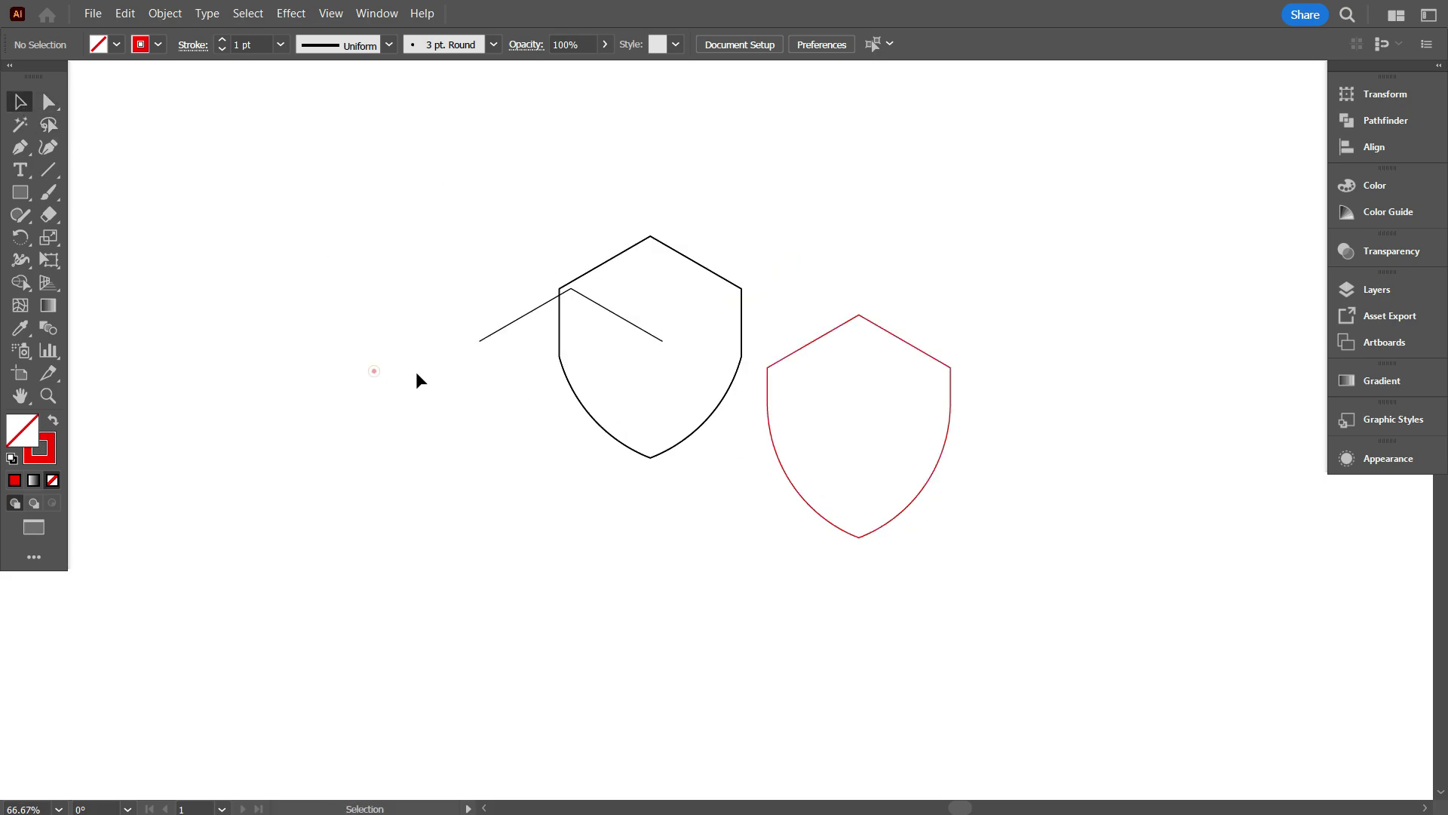
left_click(374, 372)
scroll(553, 295, "up", 1)
left_click_drag(650, 433, 653, 437)
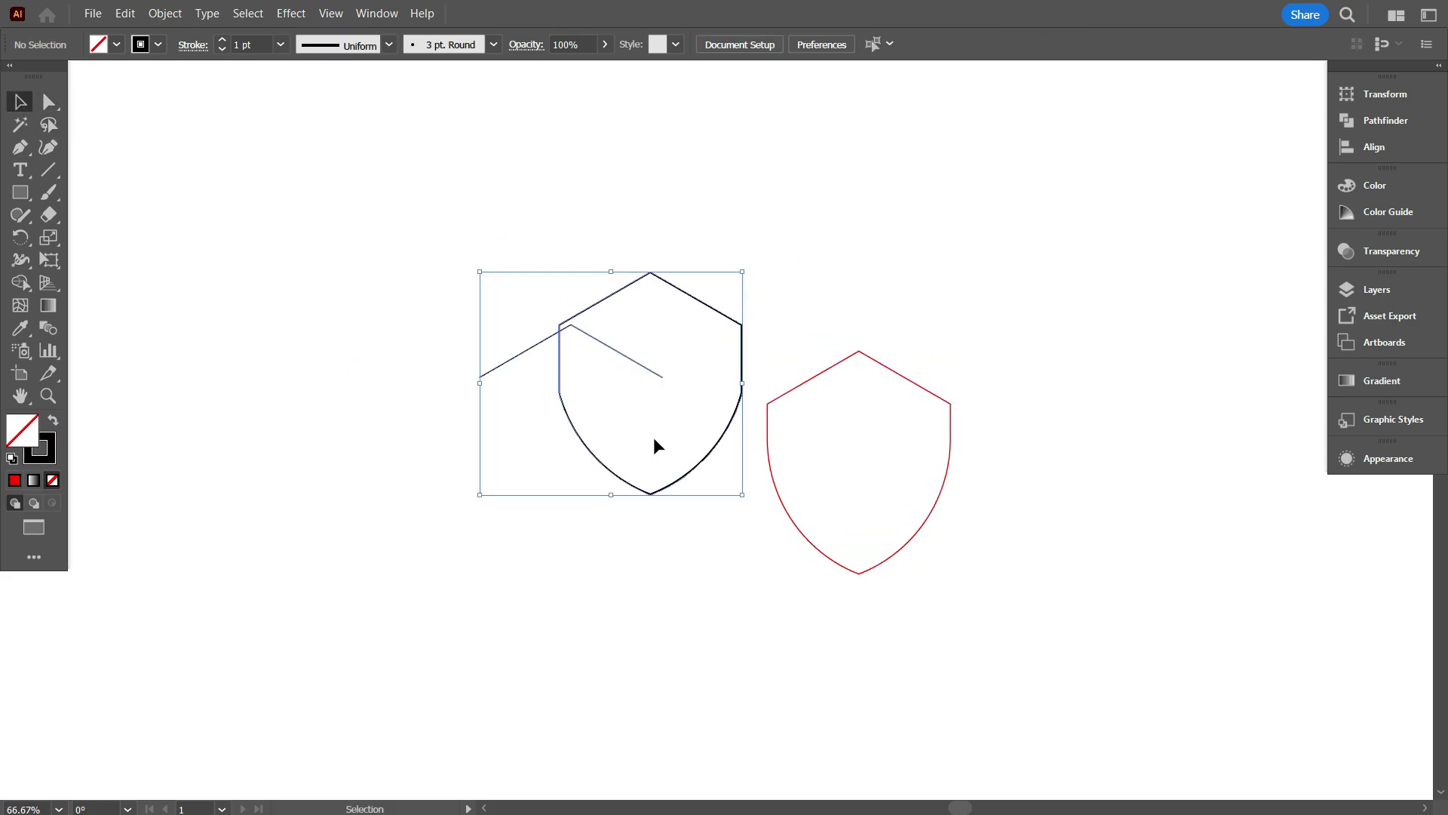
key("Delete")
left_click_drag(772, 296, 787, 478)
scroll(809, 491, "up", 2)
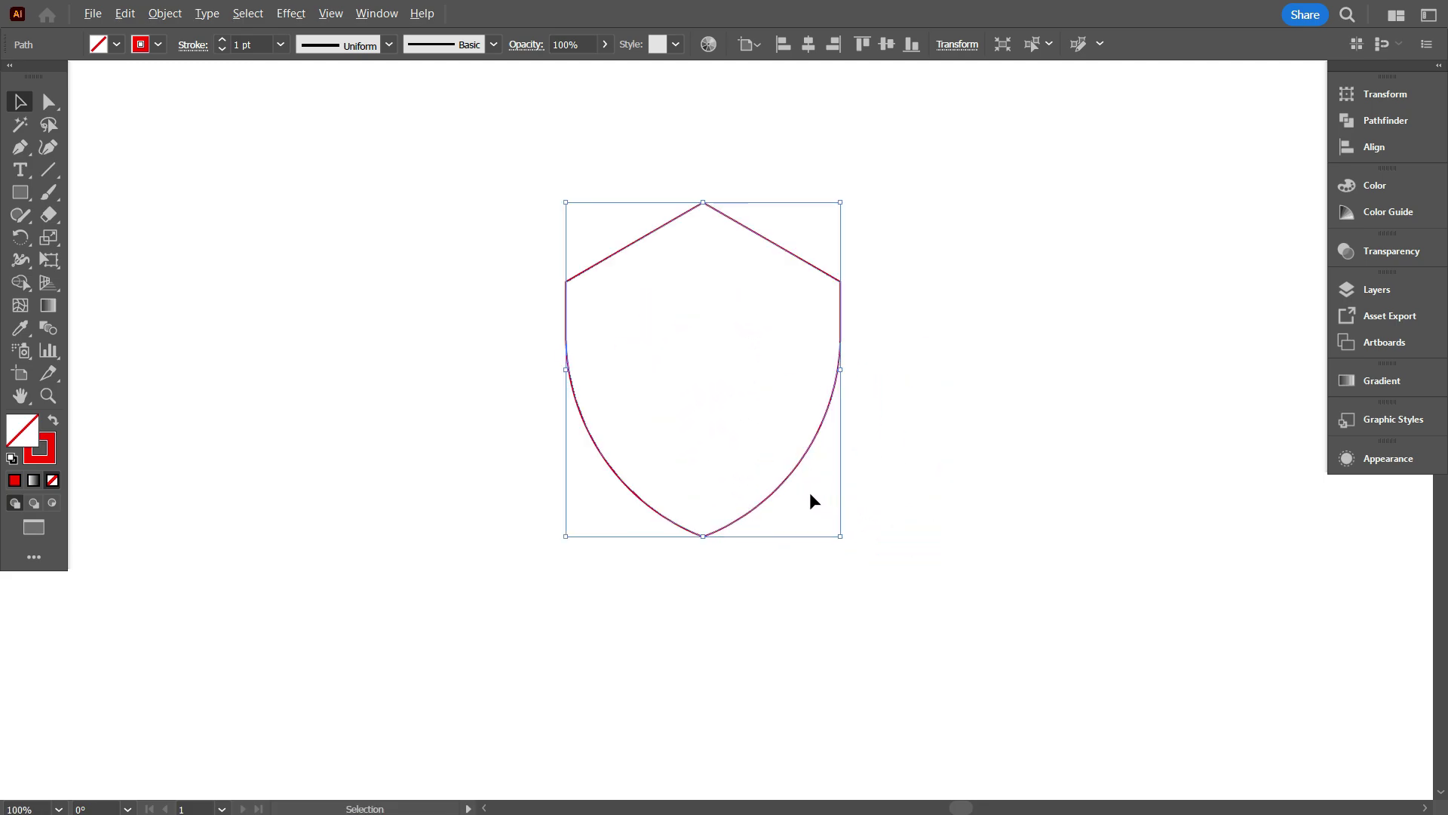
scroll(808, 492, "down", 2)
left_click(691, 447)
scroll(926, 496, "down", 1)
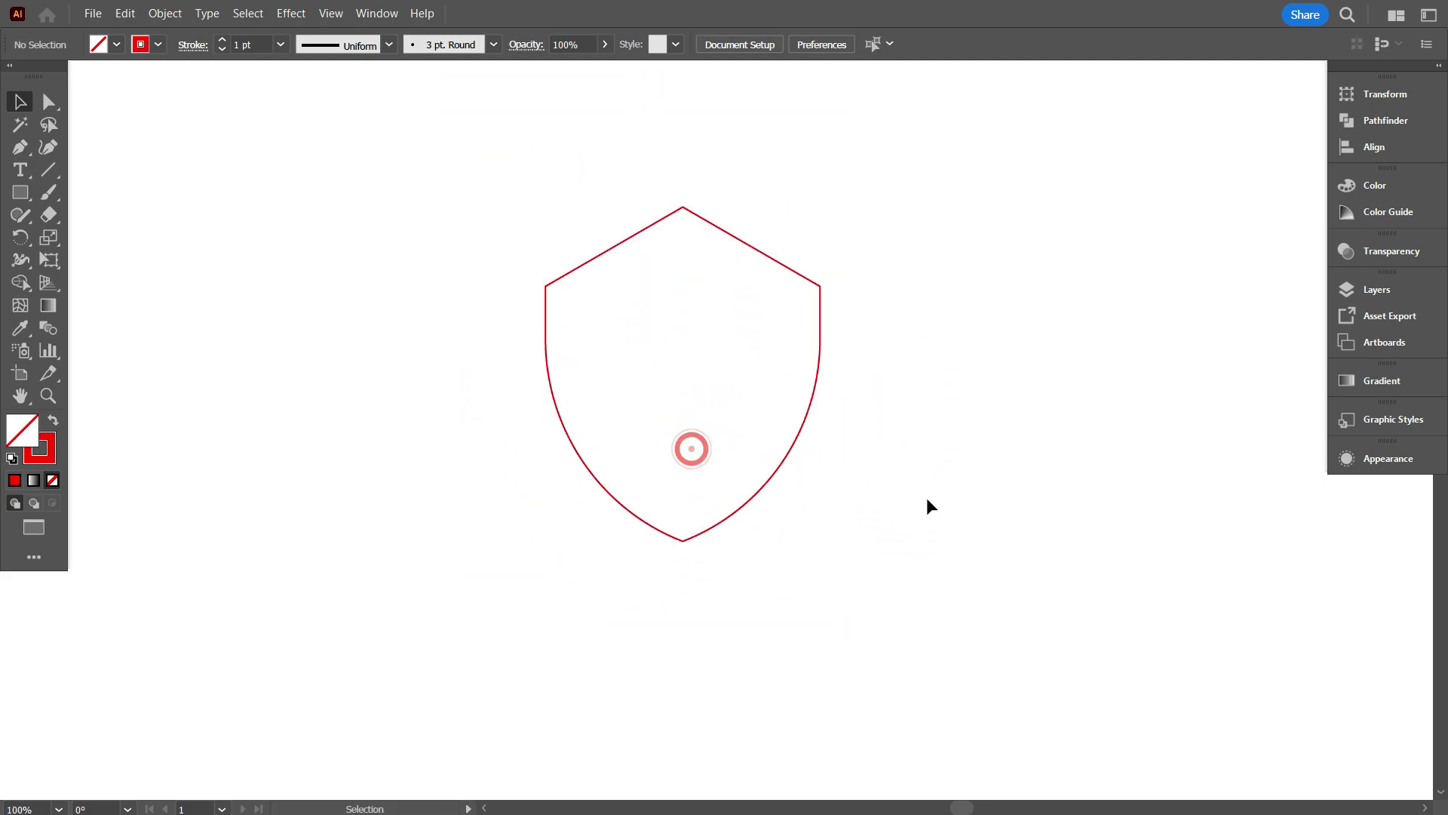
scroll(927, 497, "up", 1)
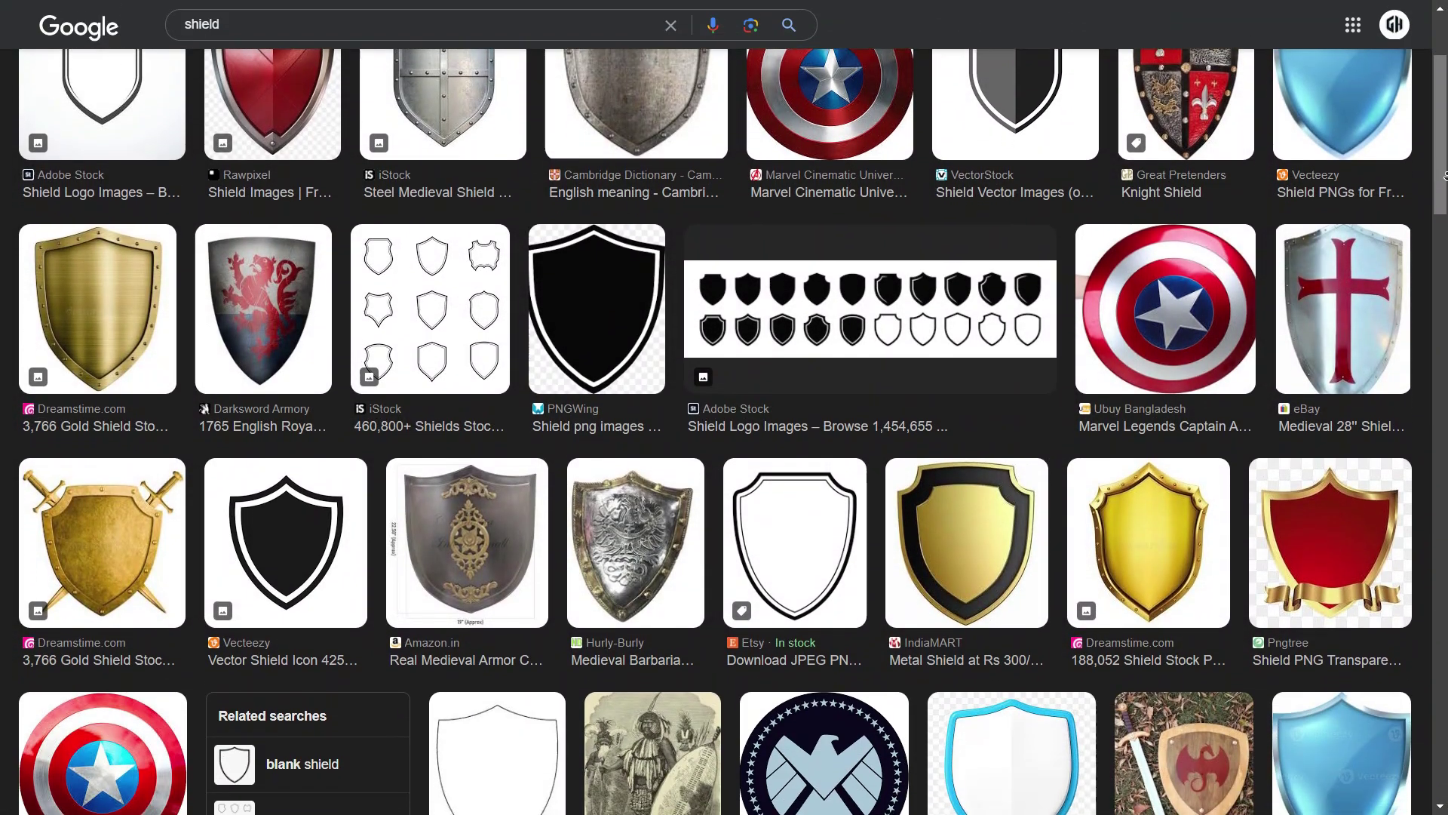
- Scroll through the 'shield' image results, from outline templates to medieval and Captain America shields
scroll(1444, 176, "down", 5)
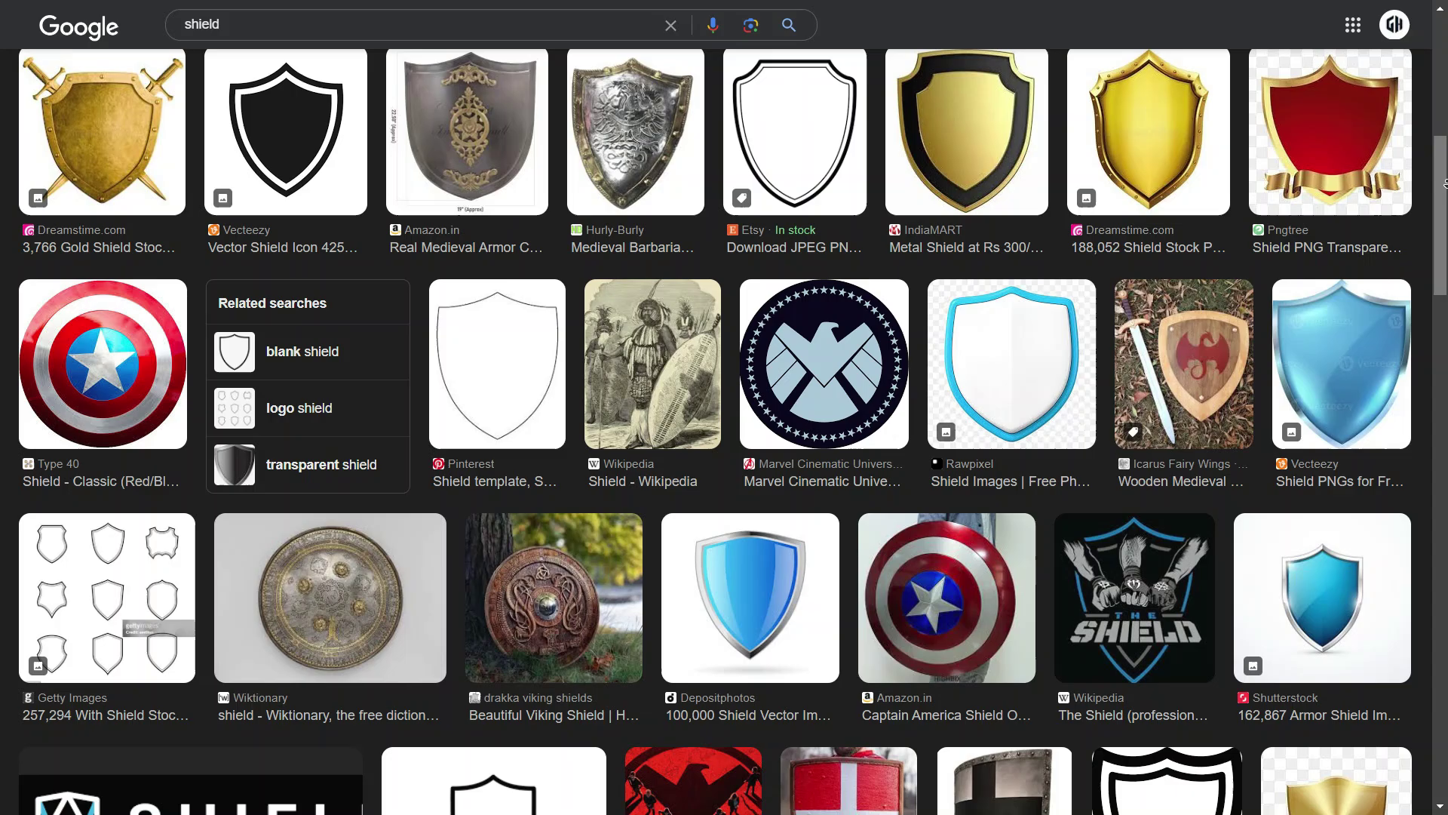
scroll(1445, 183, "down", 6)
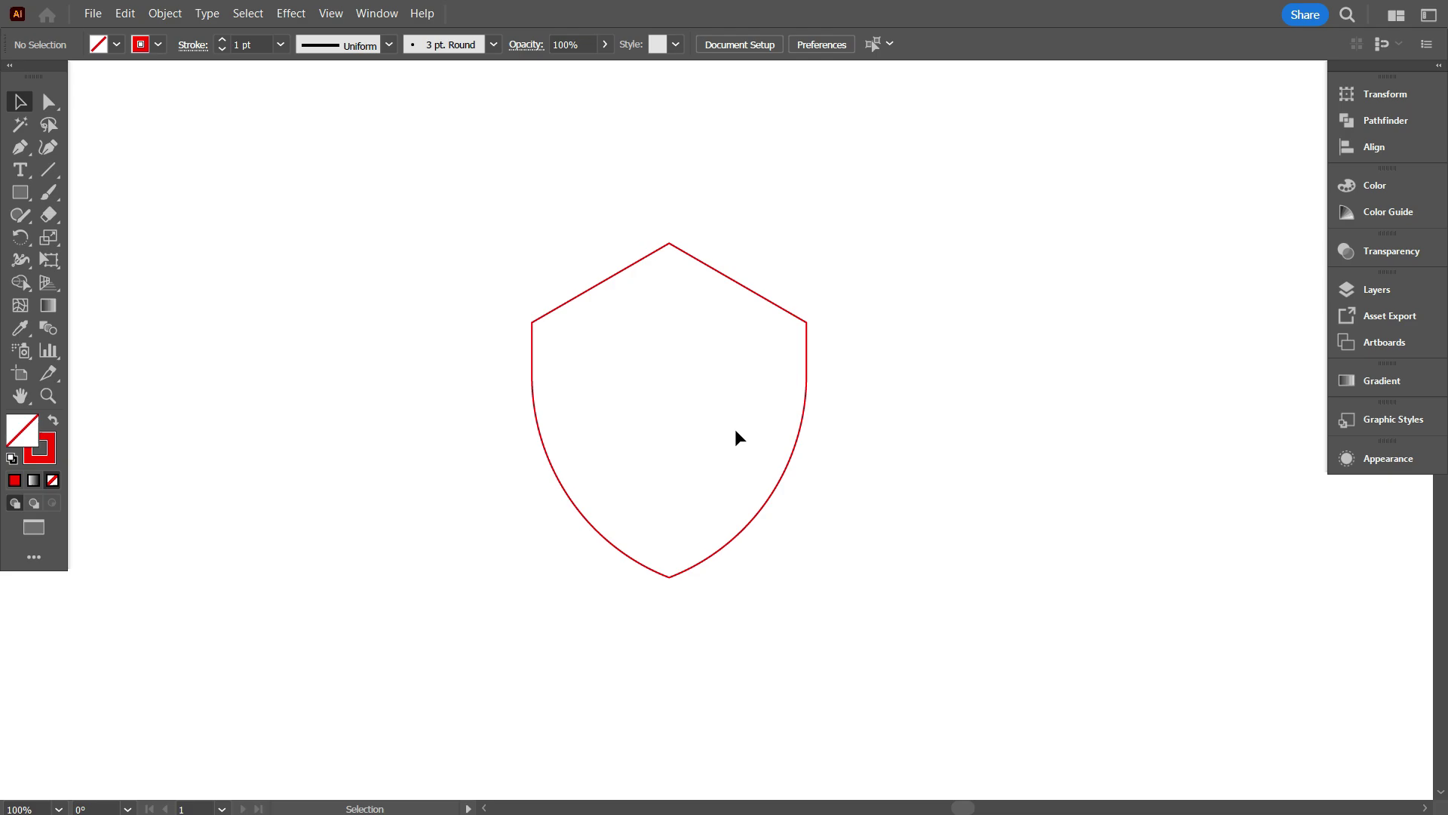
- Move the red shield to the left
left_click_drag(768, 477, 562, 470)
left_click(722, 440)
scroll(722, 439, "down", 1)
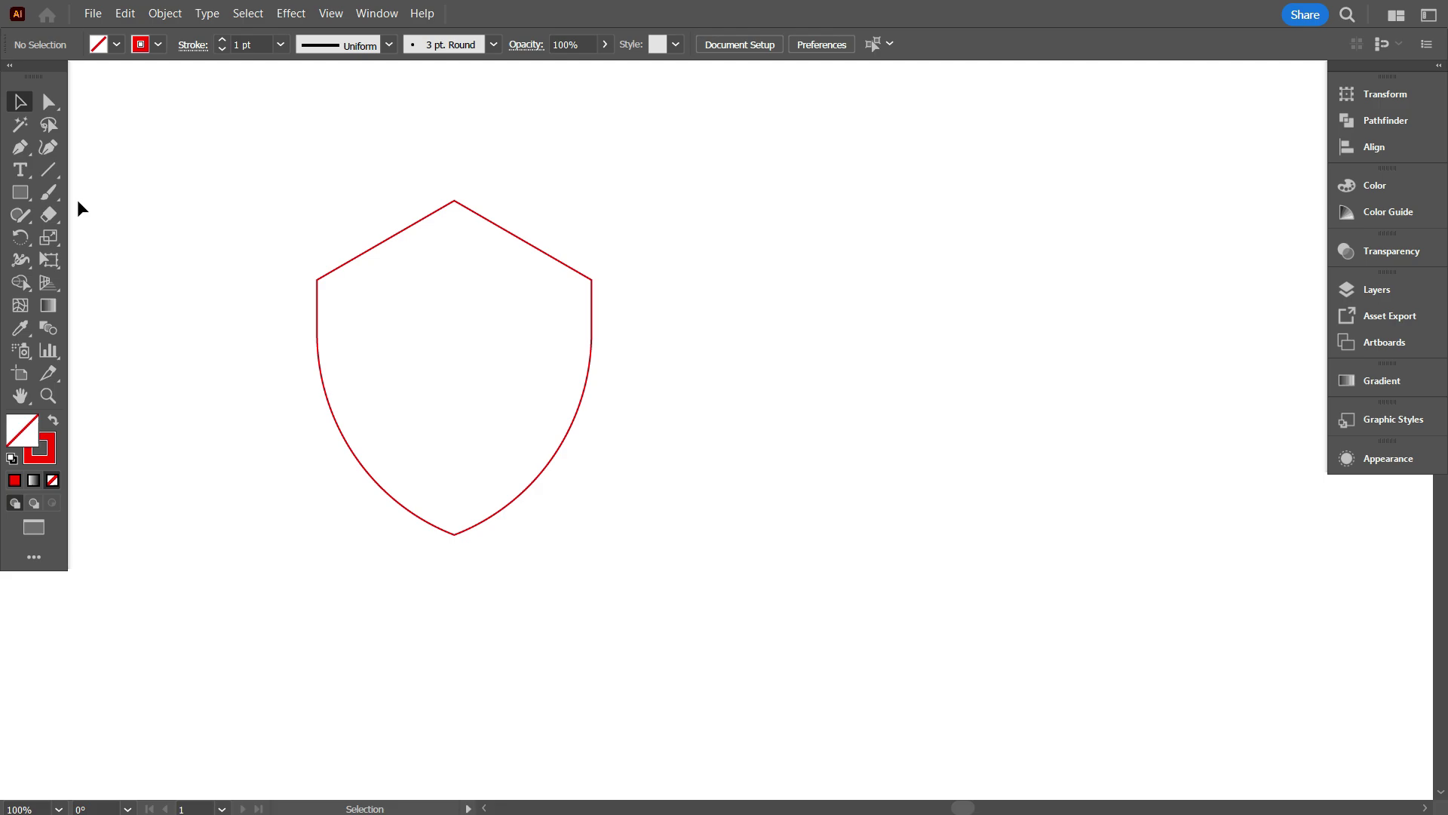
- Draw a tall vertical line beside the shield and repeat copies into twelve evenly spaced lines
left_click(48, 170)
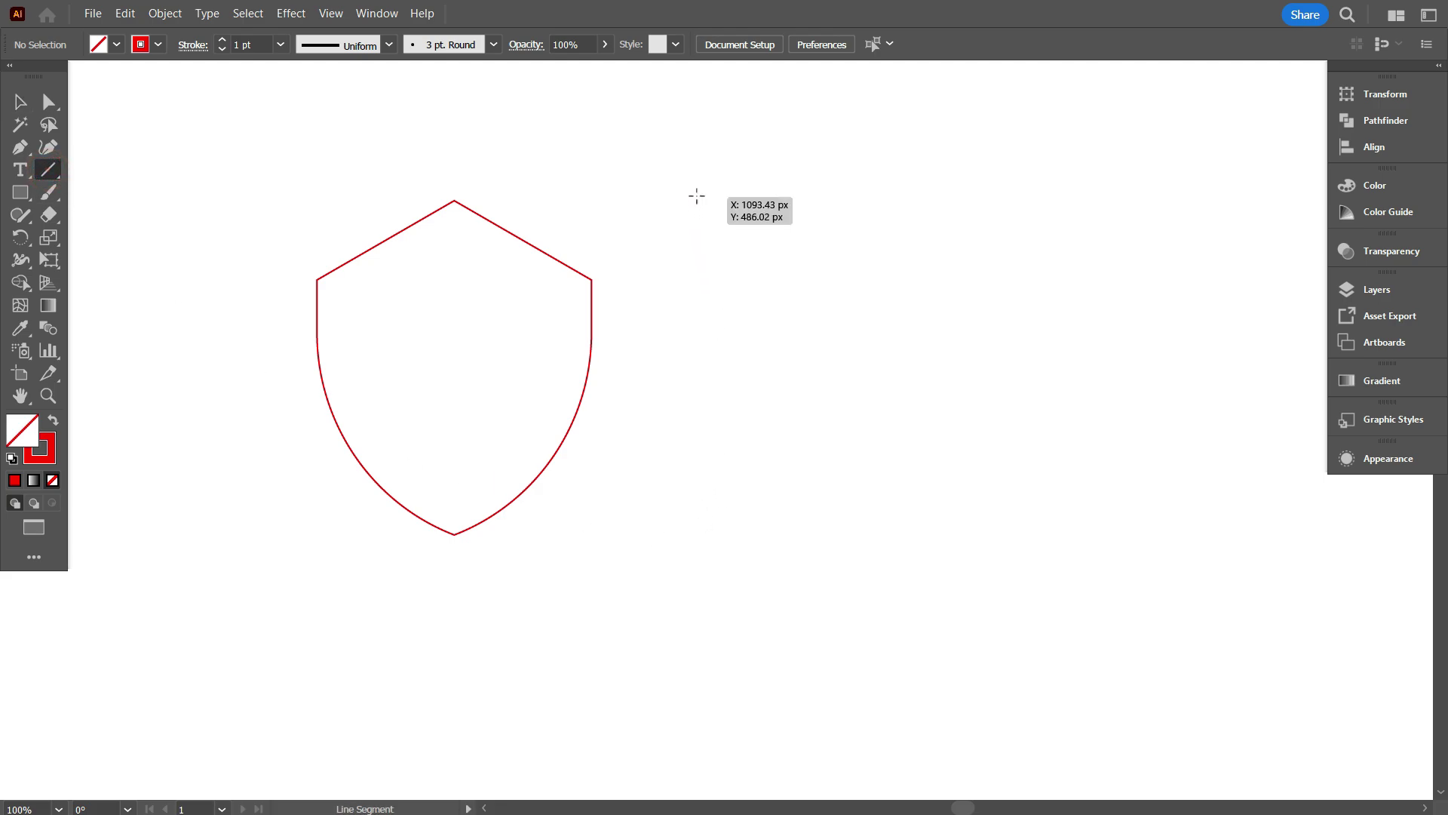
left_click_drag(697, 196, 722, 645)
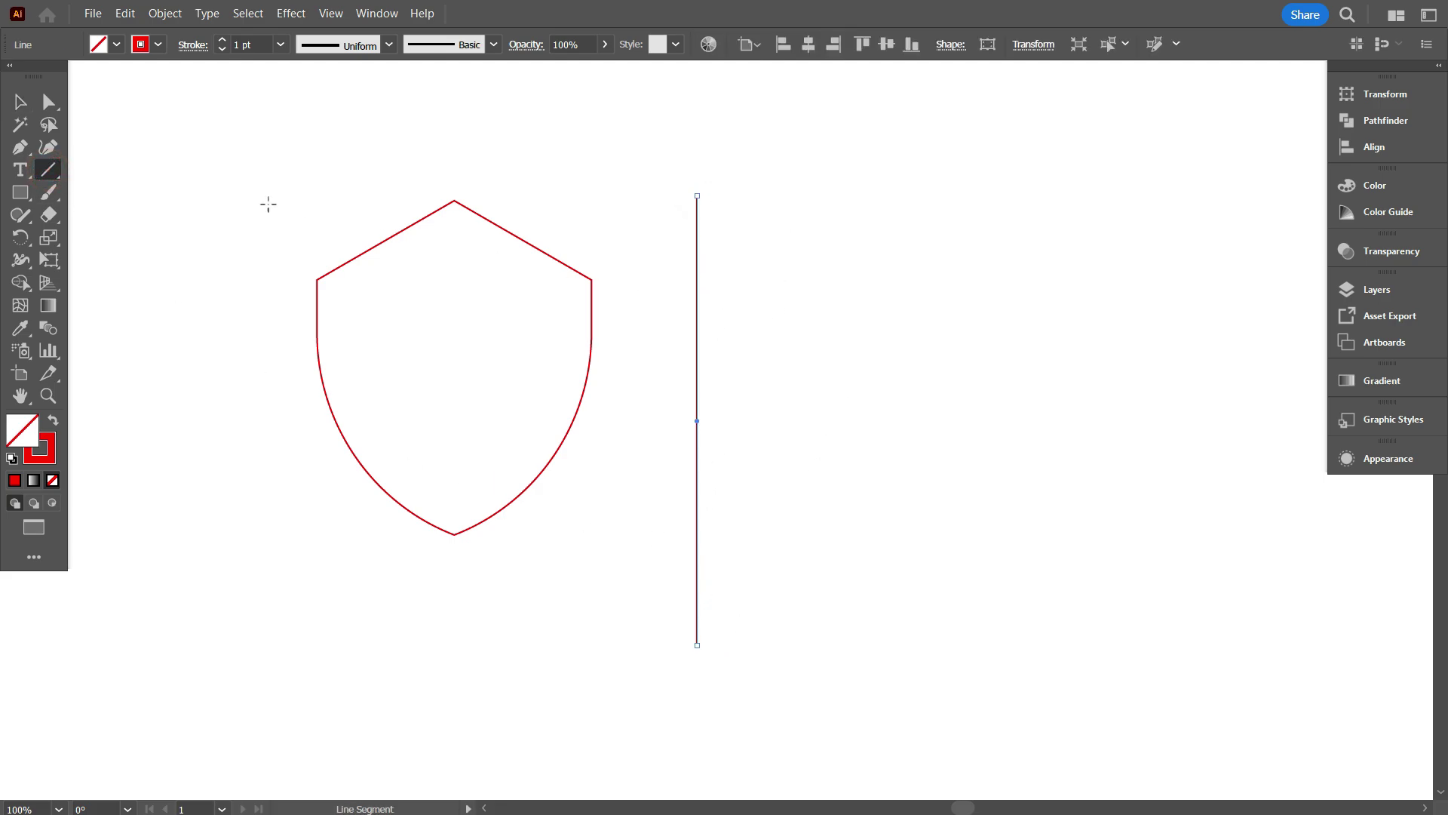
left_click(20, 102)
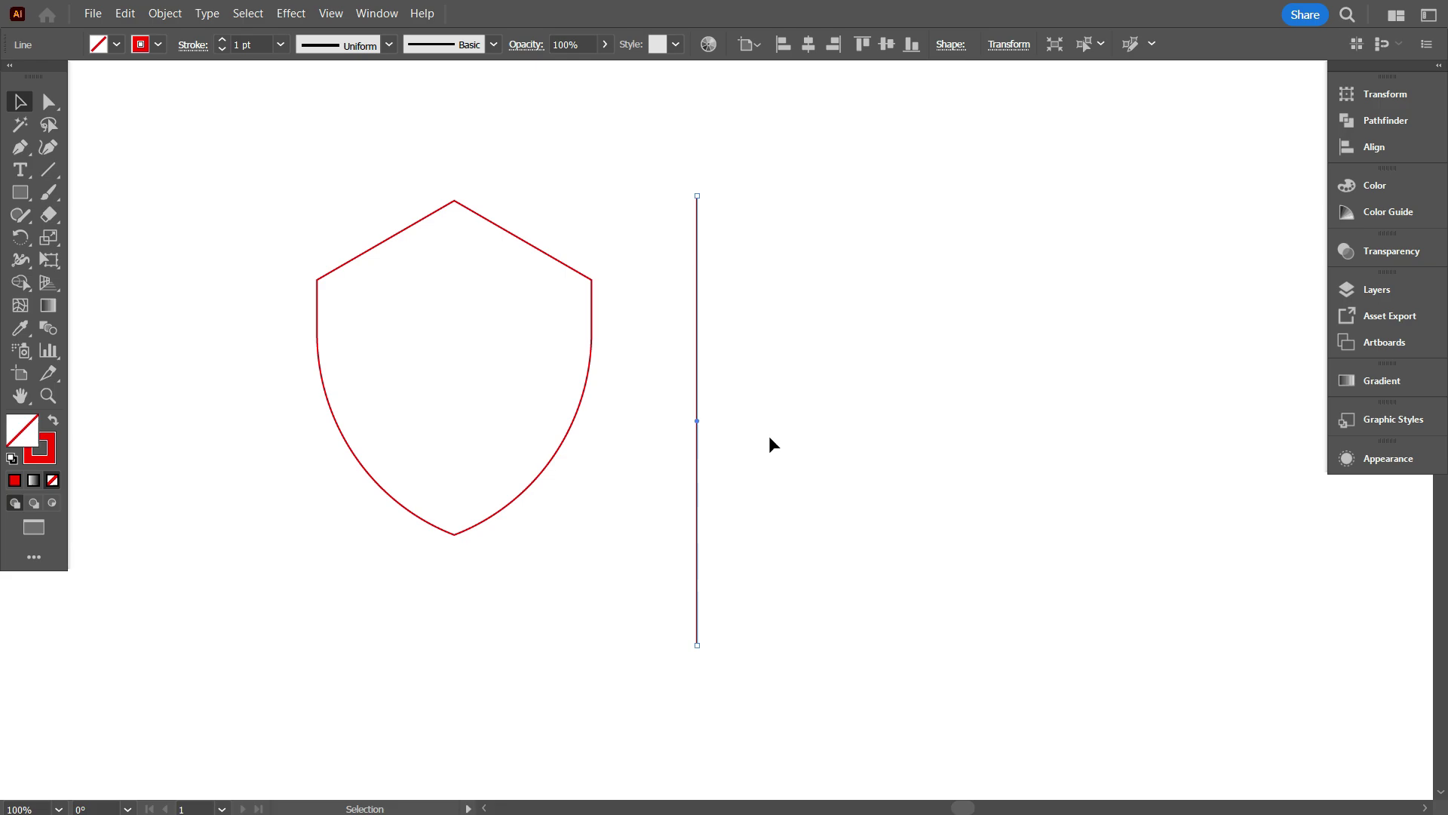
left_click_drag(698, 370, 722, 370)
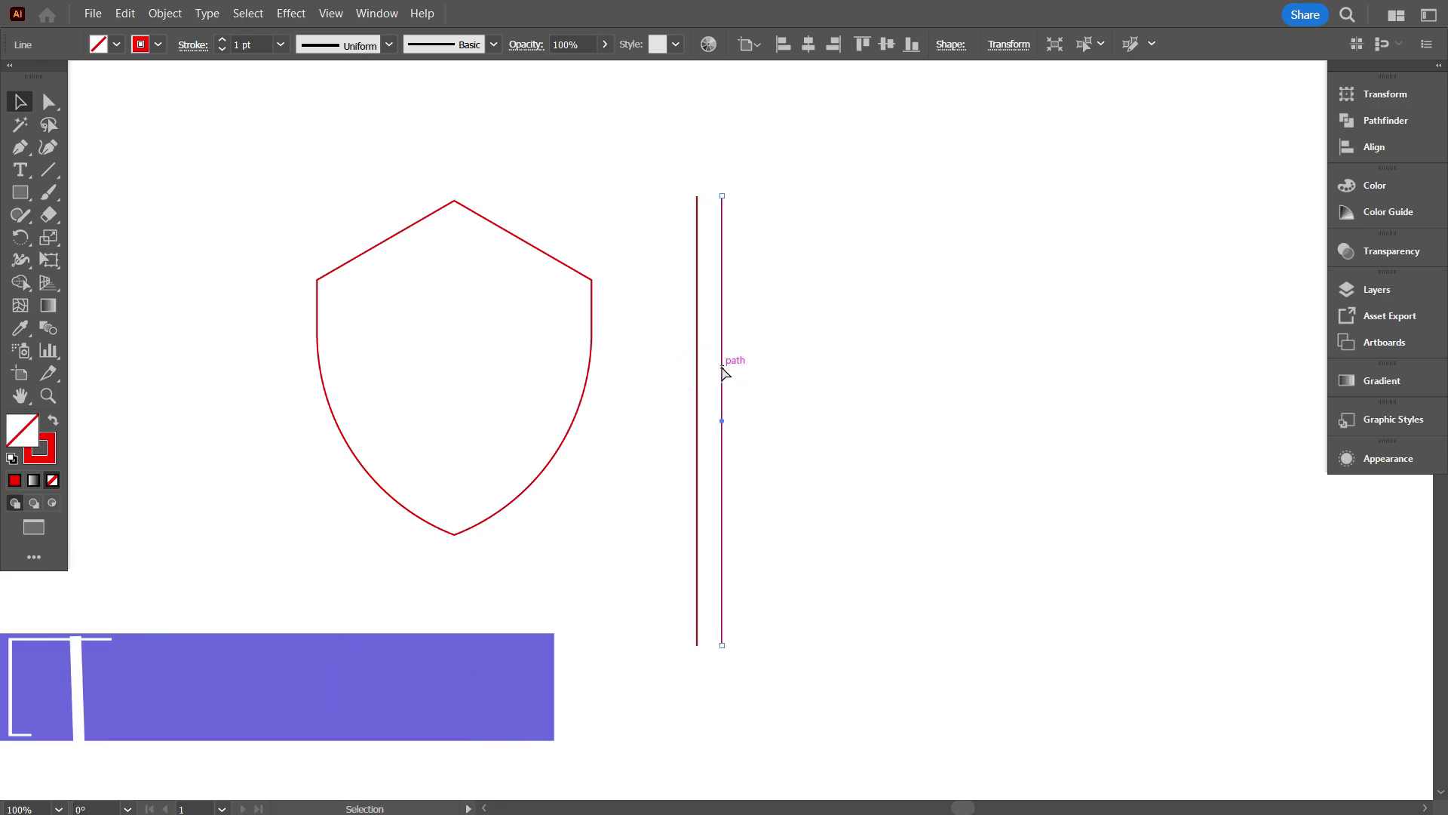
key("ctrl+d")
key("ctrl+d")
key("ctrl+d")
key("ctrl+d")
key("ctrl+d")
key("ctrl+d")
key("ctrl+d")
key("ctrl+d")
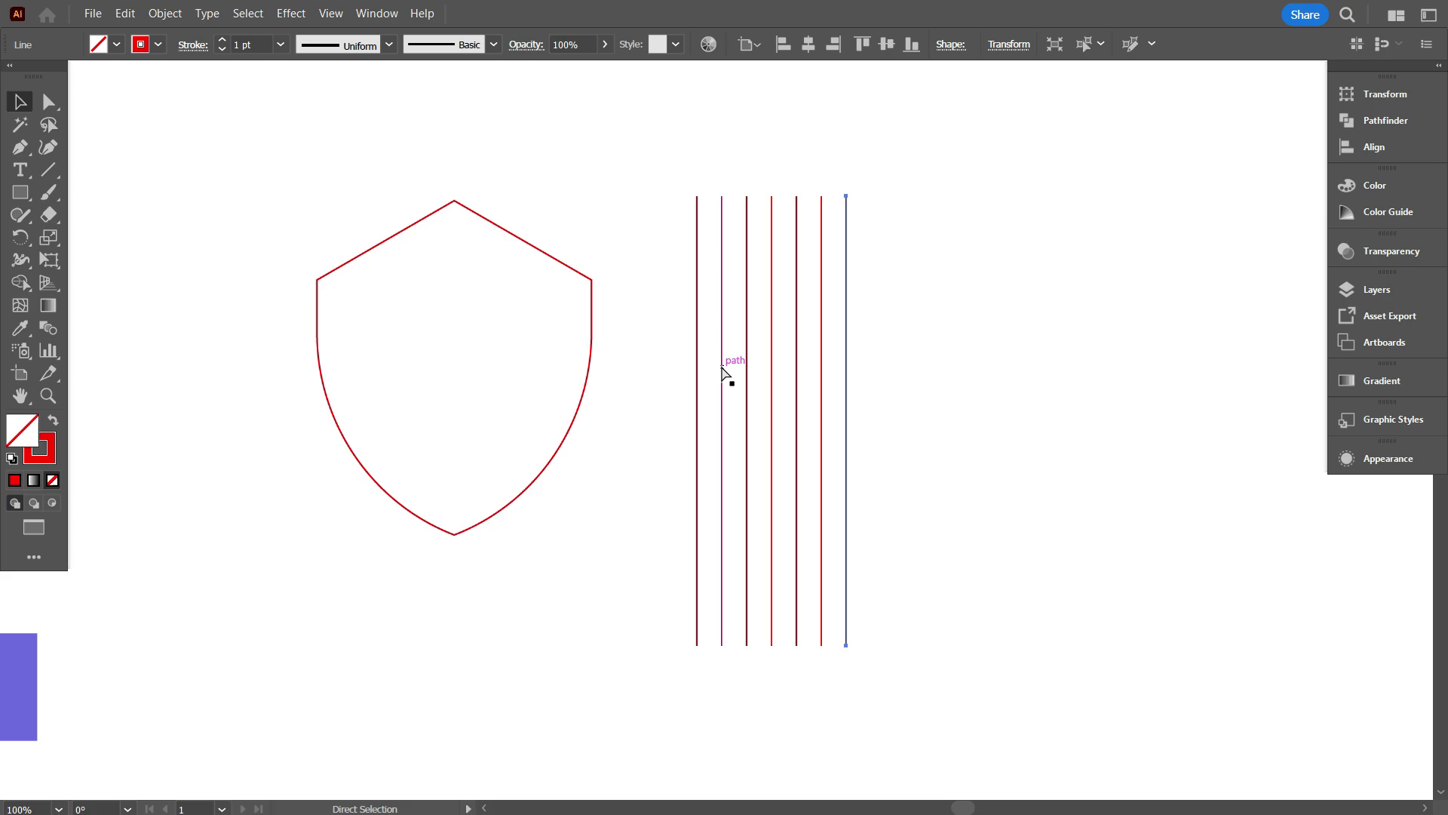
key("ctrl+d")
key("ctrl+d")
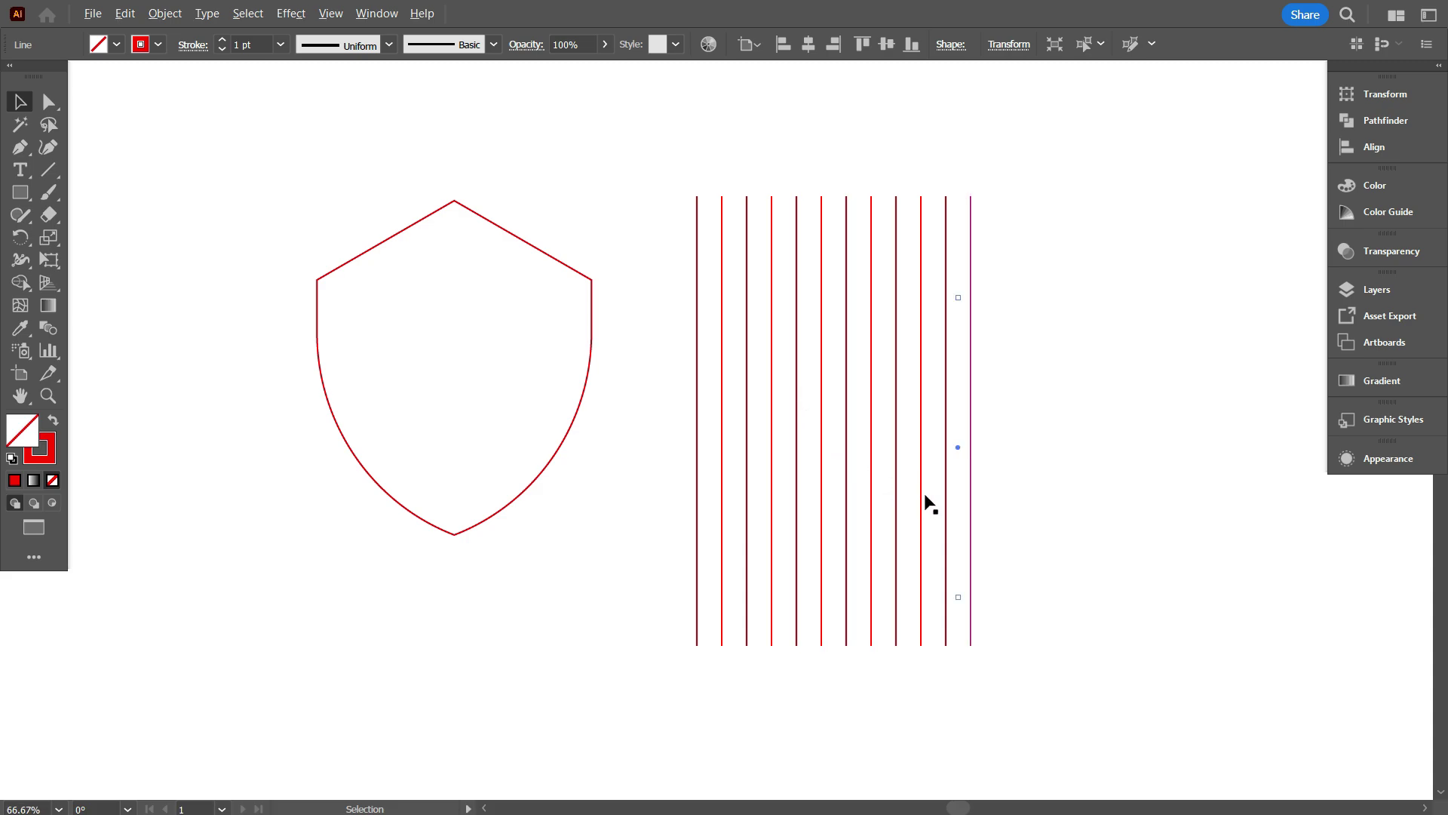
scroll(931, 504, "down", 1)
left_click(1054, 483)
scroll(1028, 465, "up", 1)
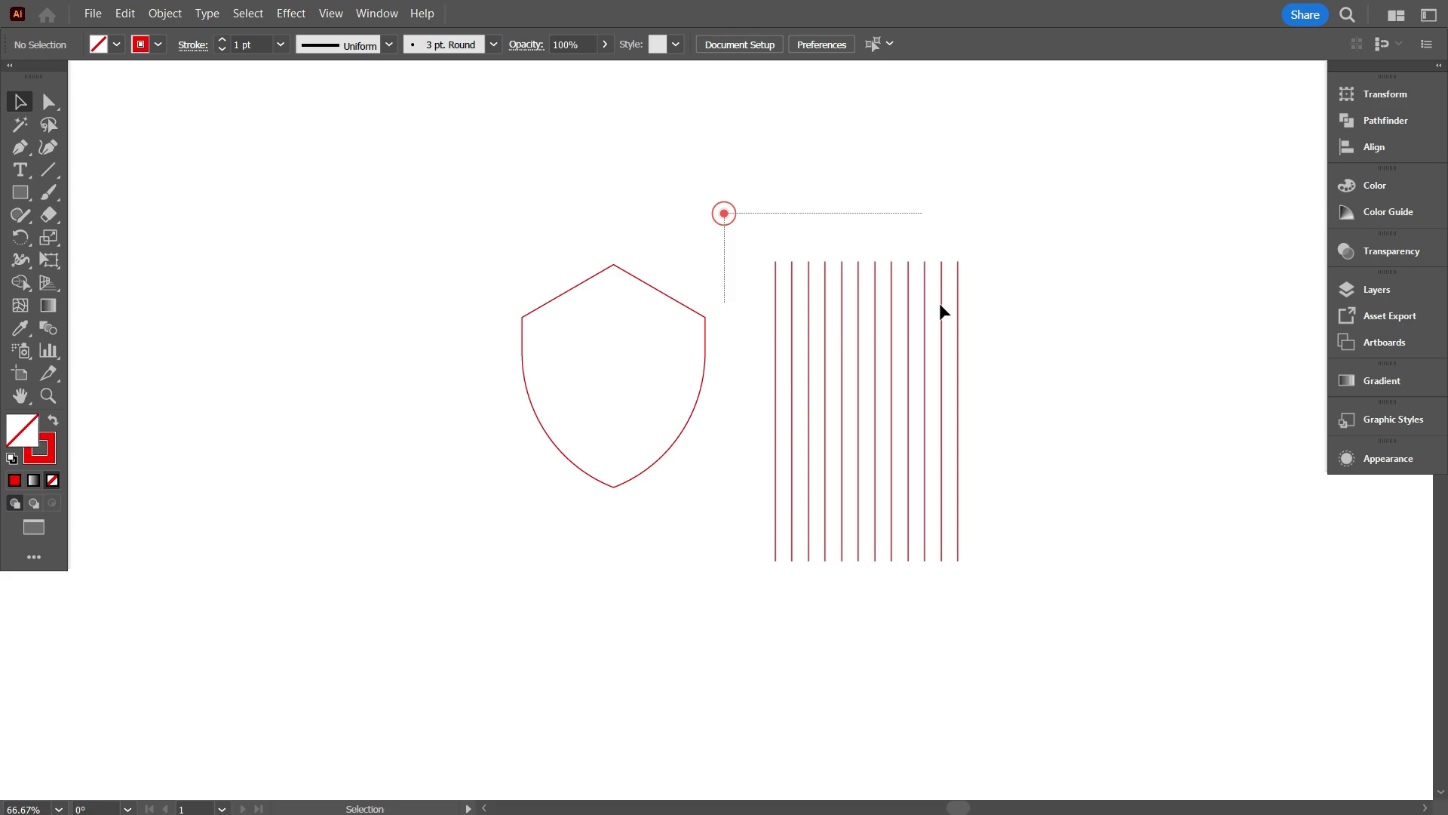
- Select all the vertical red lines and group them
left_click_drag(941, 309, 1000, 297)
scroll(1024, 293, "up", 1)
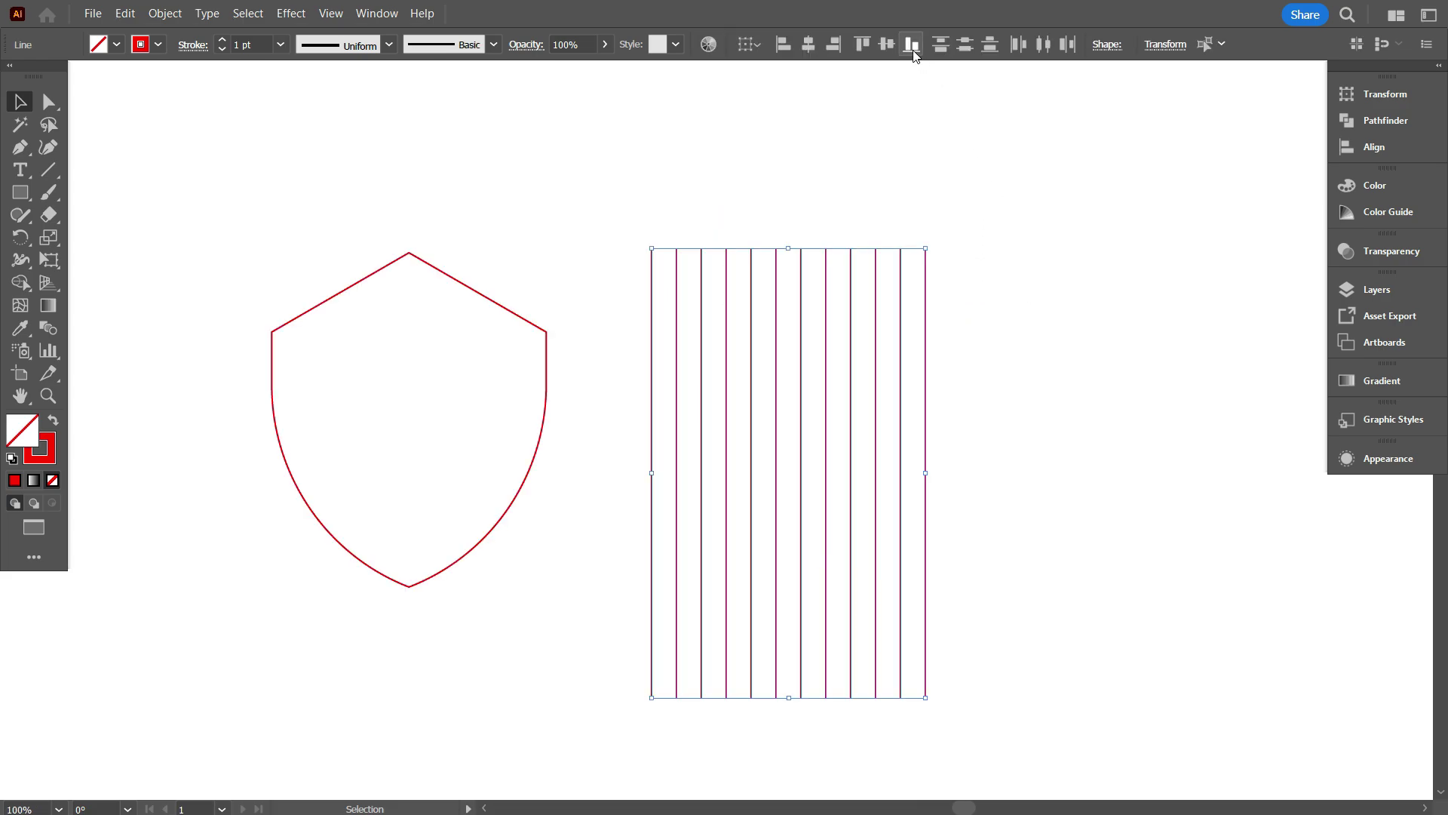
right_click(876, 160)
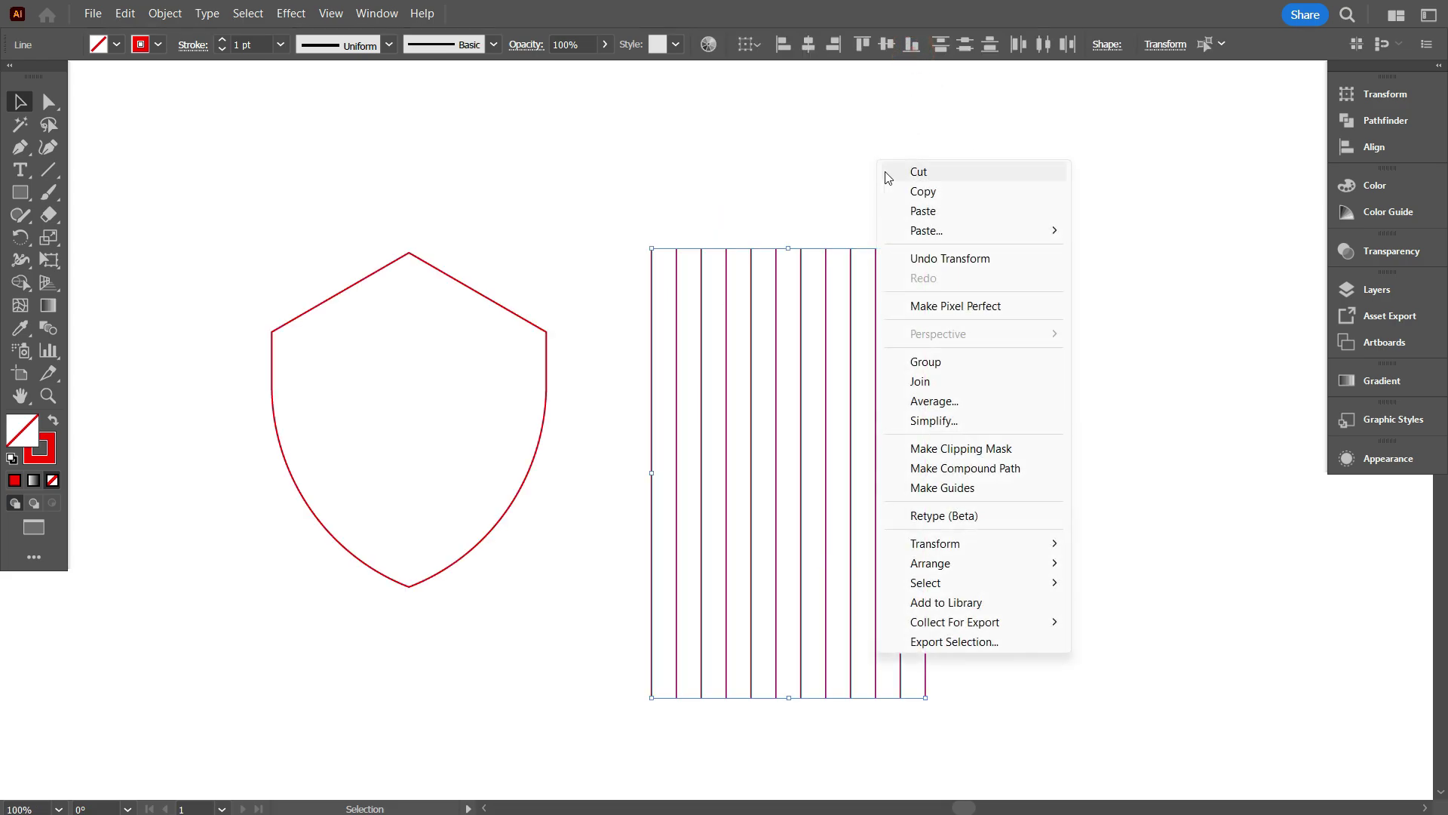
left_click(948, 356)
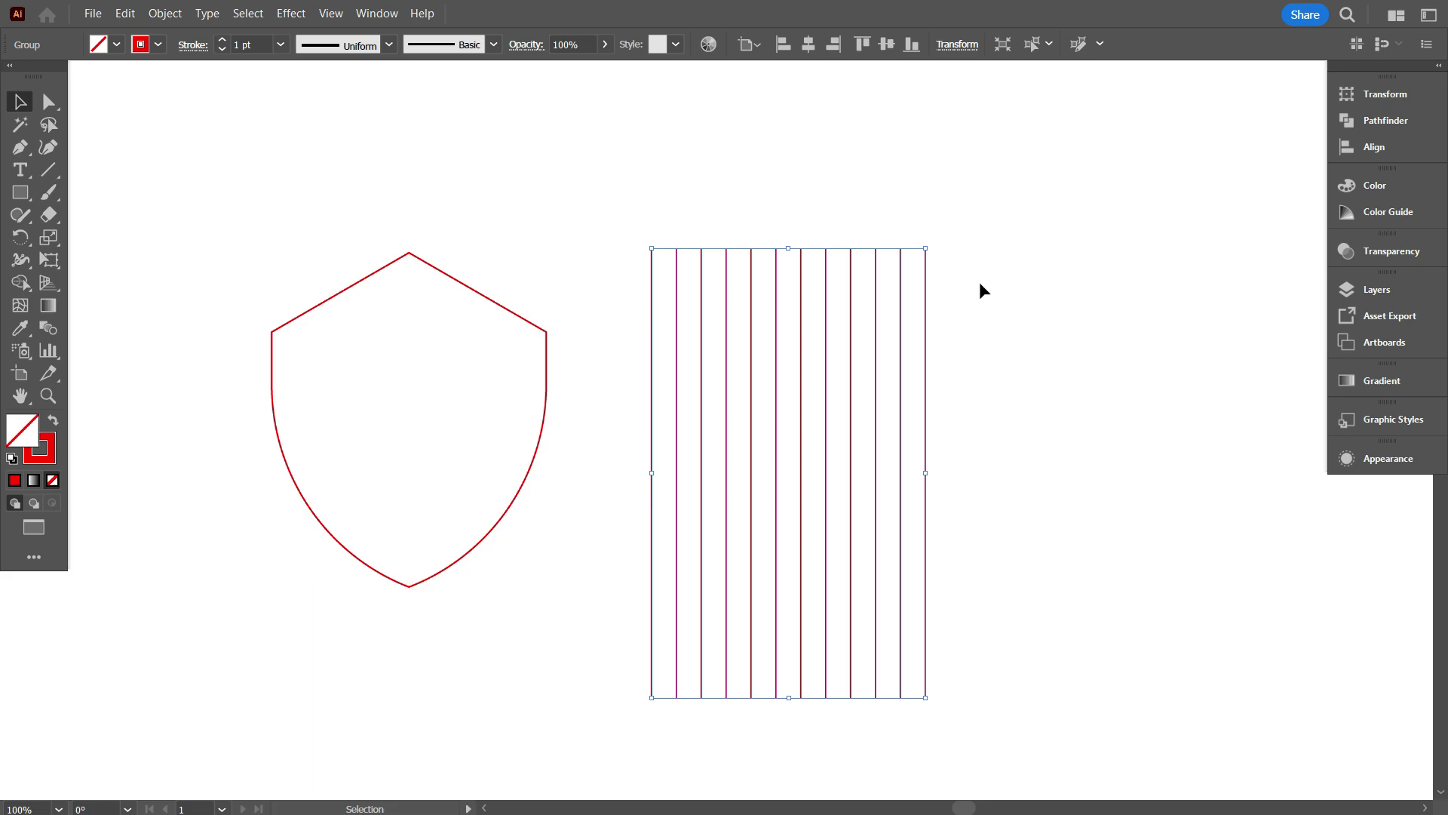
scroll(980, 283, "down", 1)
- Rotate the line group 30° in the Transform panel
left_click(959, 47)
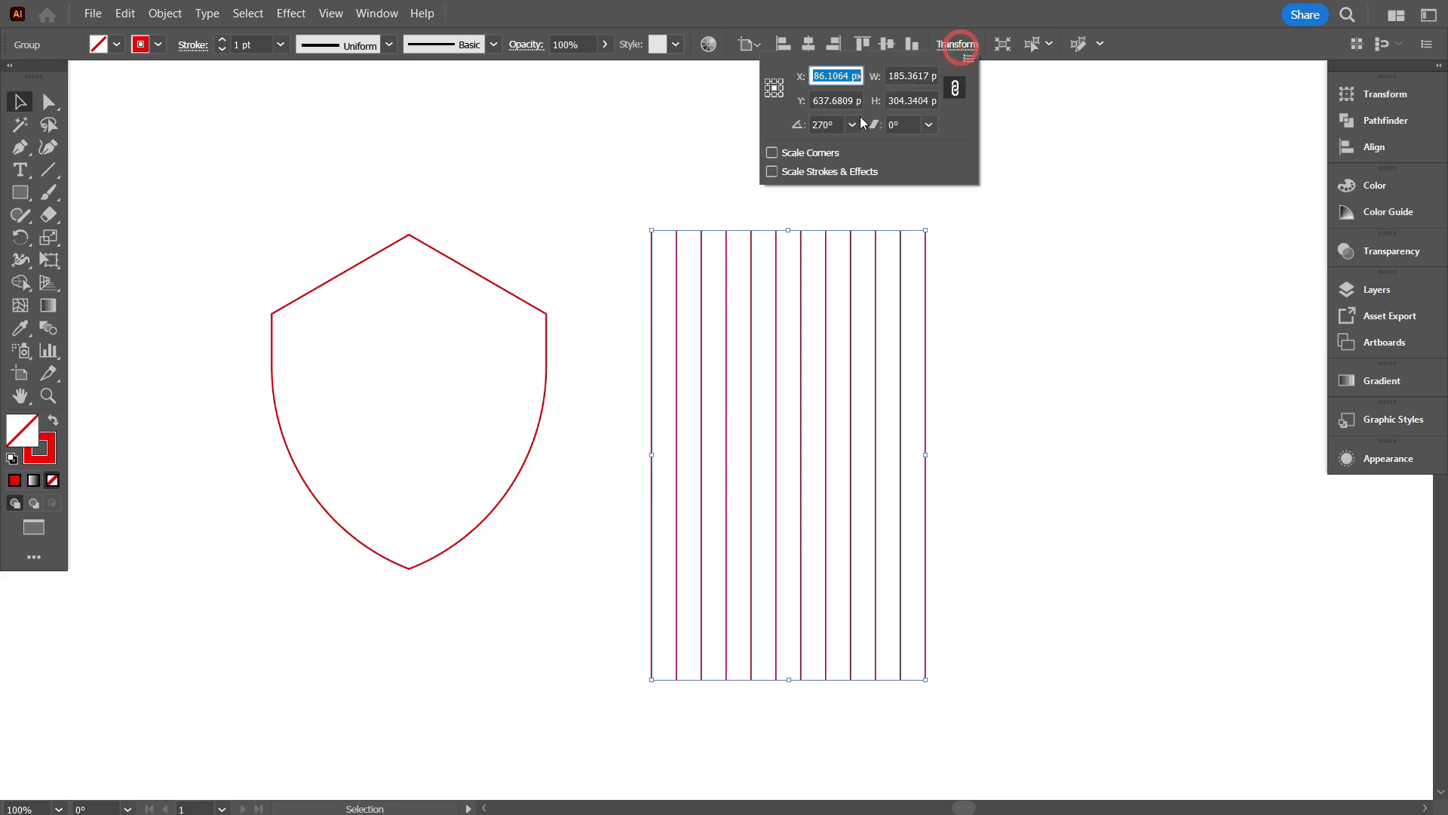
left_click(838, 122)
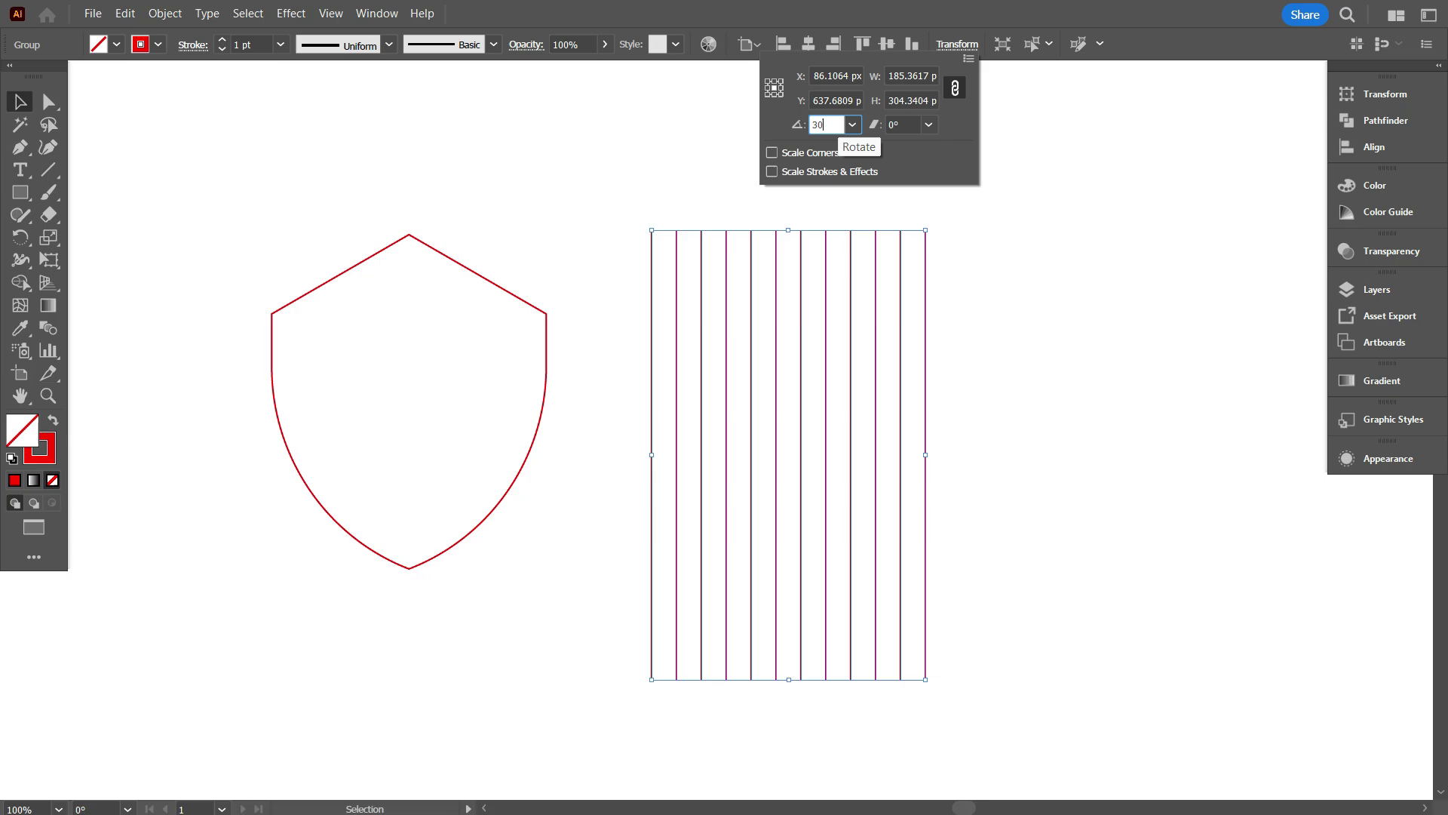
left_click(969, 335)
scroll(896, 437, "down", 2)
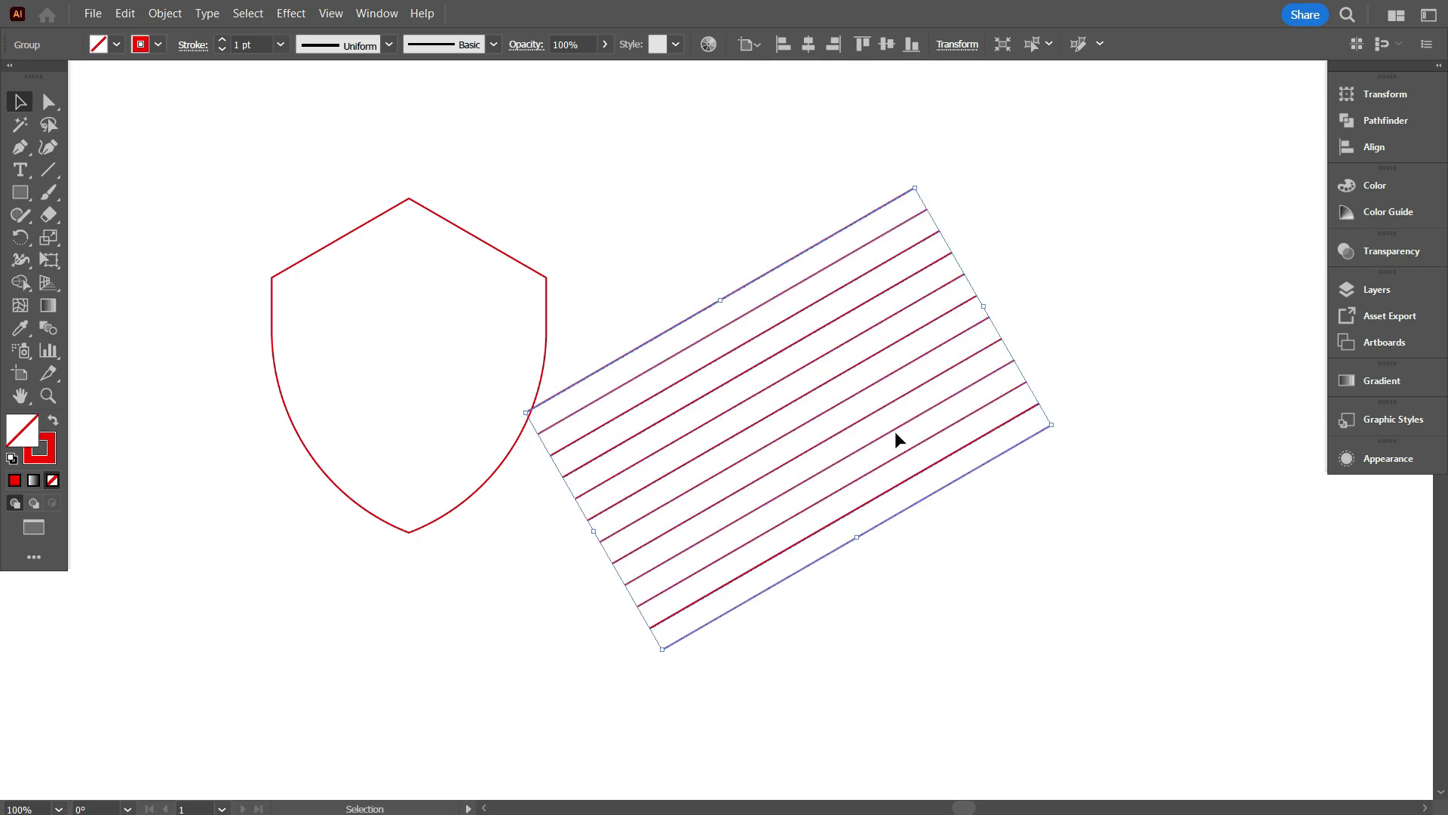
- Open Reflect for the line group, set to the Vertical axis with preview
right_click(729, 194)
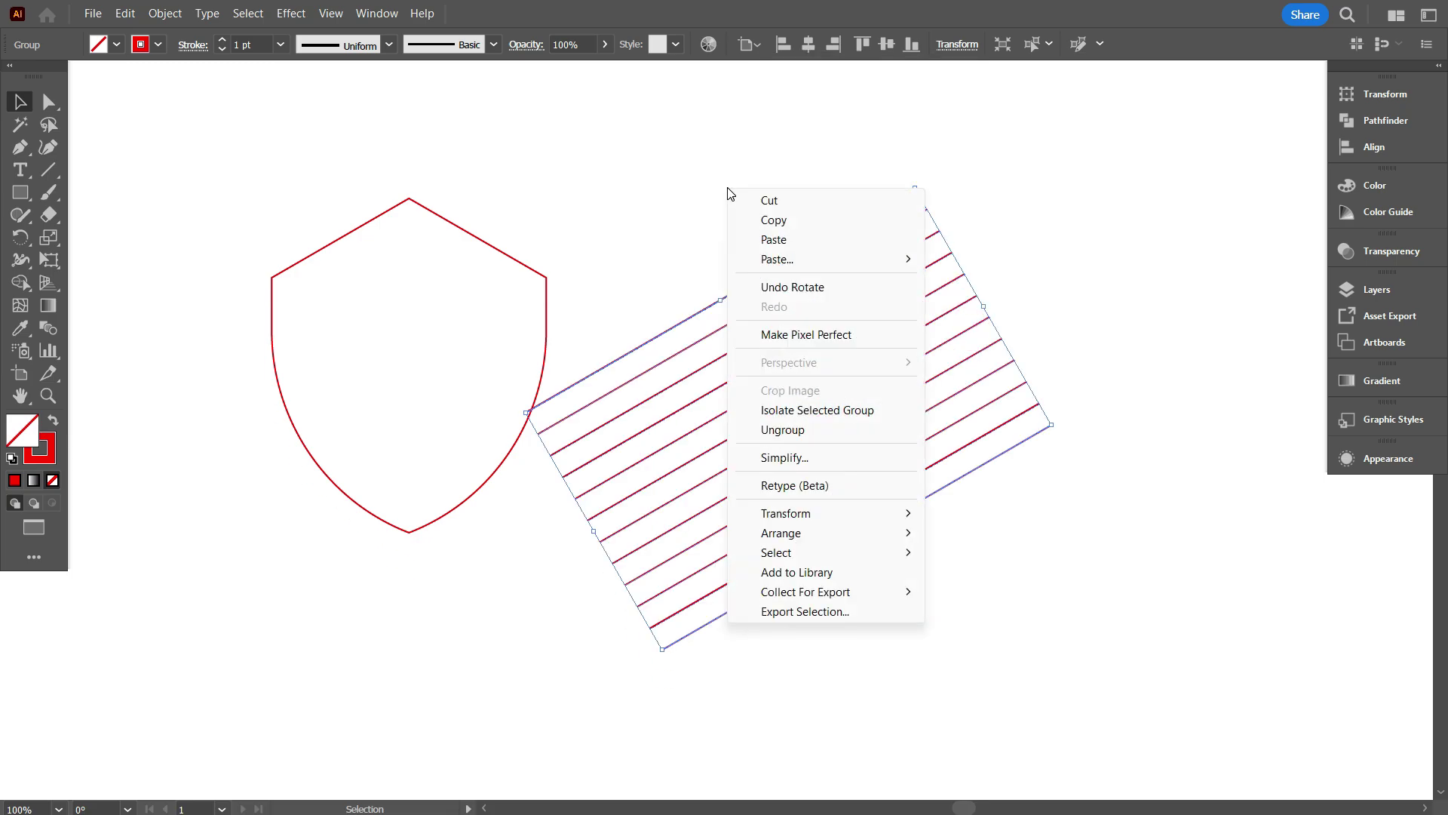
mouse_move(792, 514)
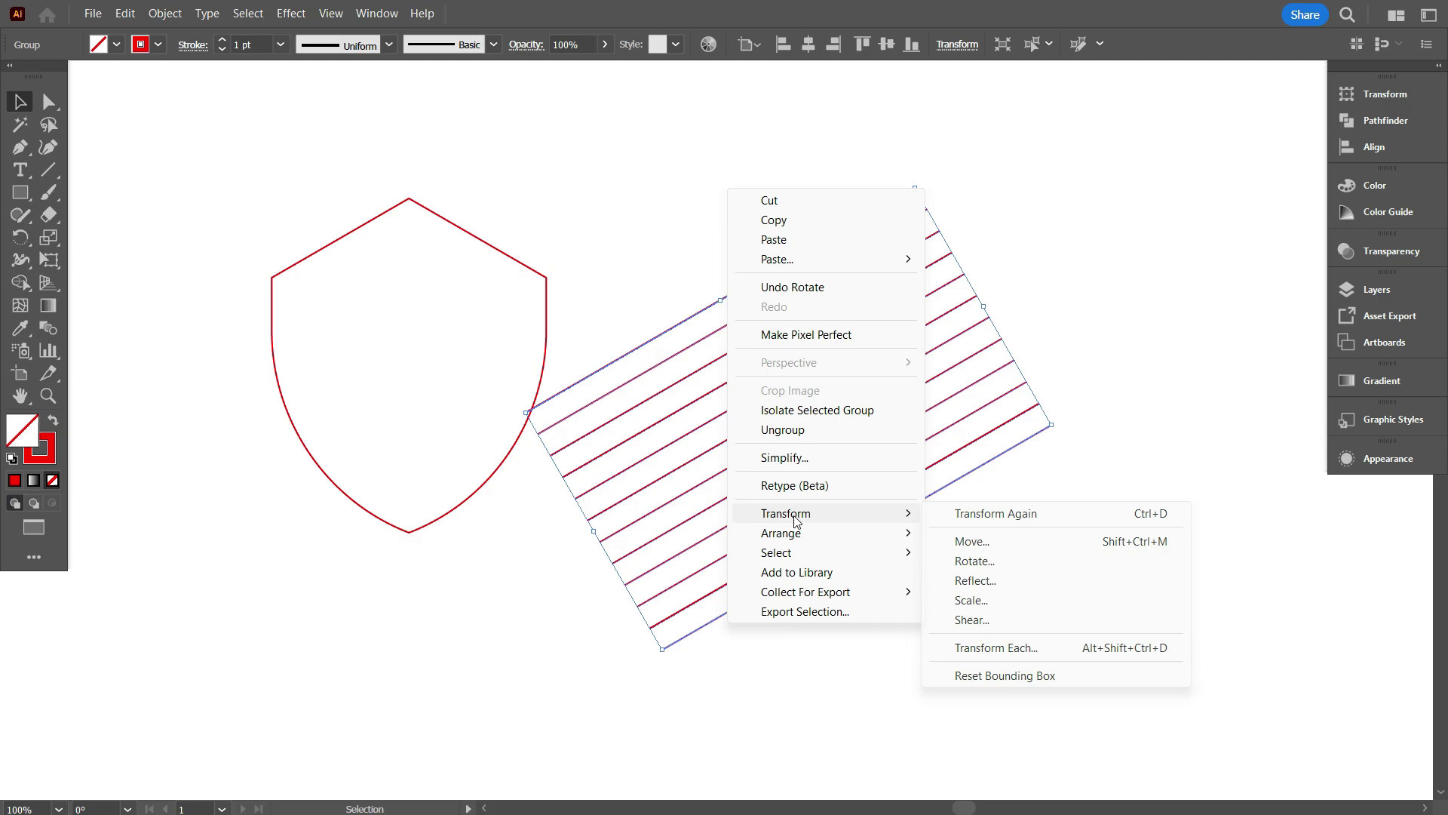
left_click(1009, 578)
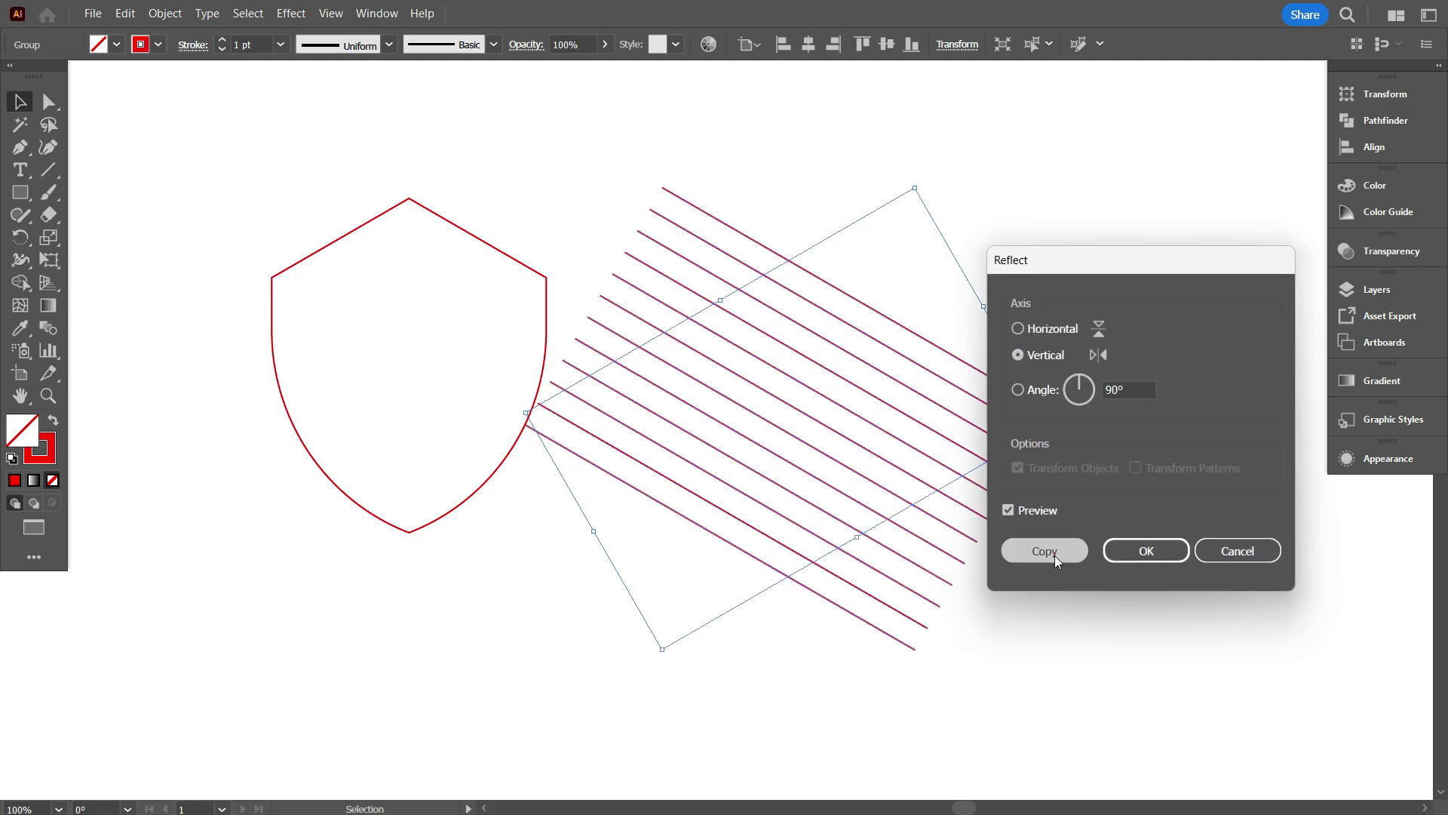
- Add a mirrored copy of the stripes to form a diamond crosshatch
left_click(1053, 555)
scroll(1135, 549, "down", 2)
left_click(1134, 549)
scroll(1134, 549, "up", 2)
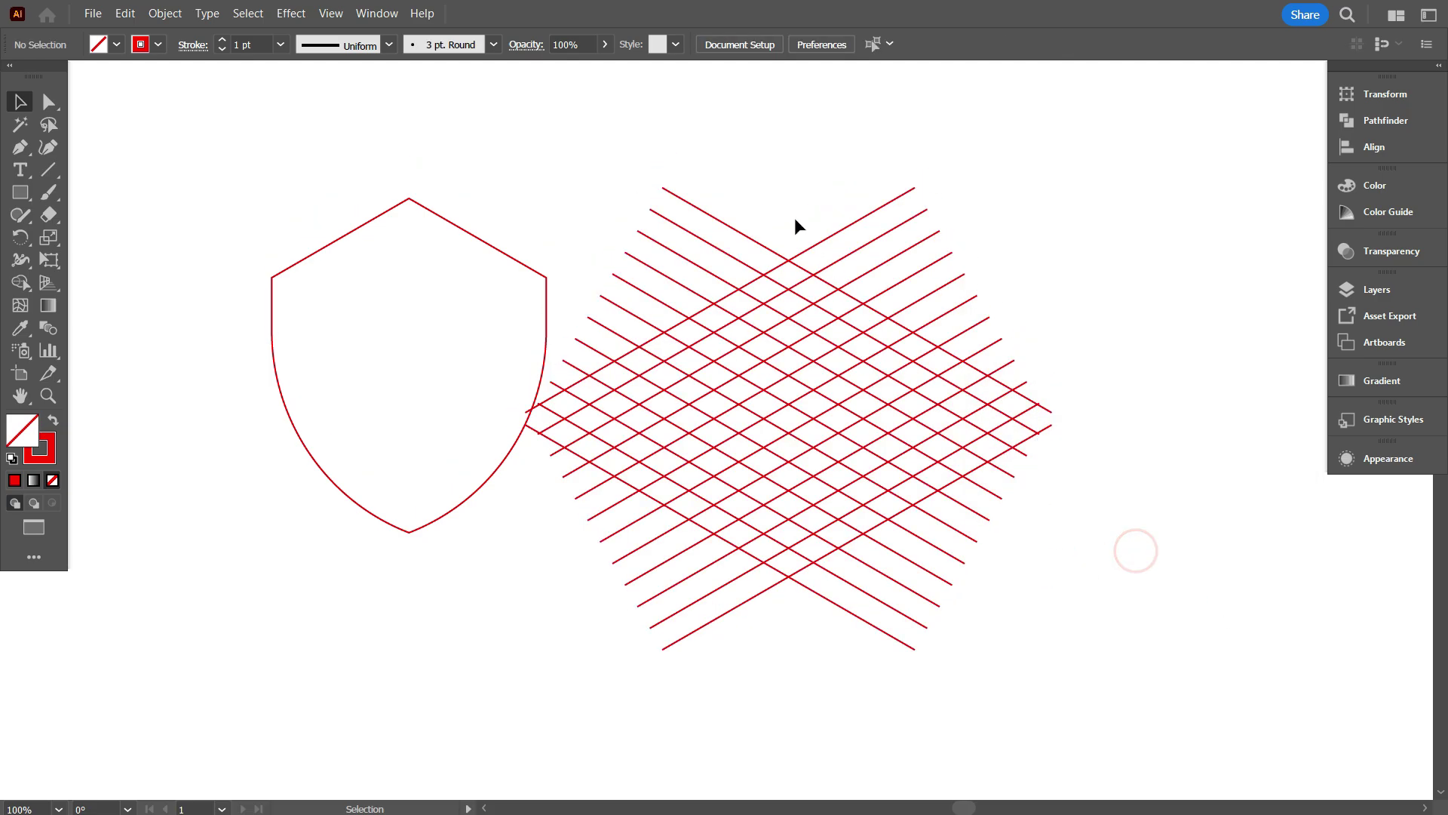
- Group all the crosshatch lines together
left_click_drag(767, 177, 890, 420)
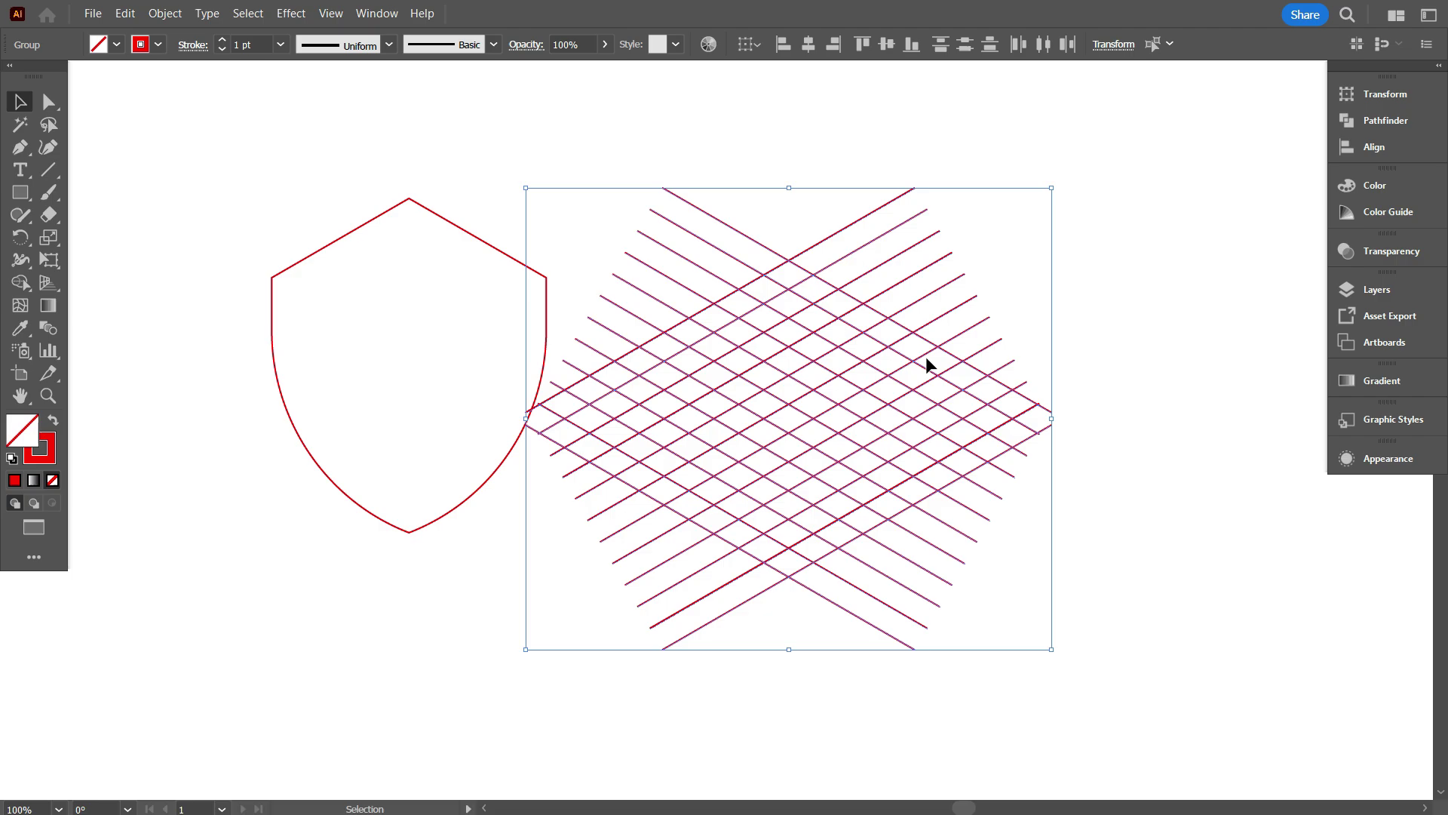
scroll(926, 356, "down", 1)
right_click(912, 236)
left_click(980, 464)
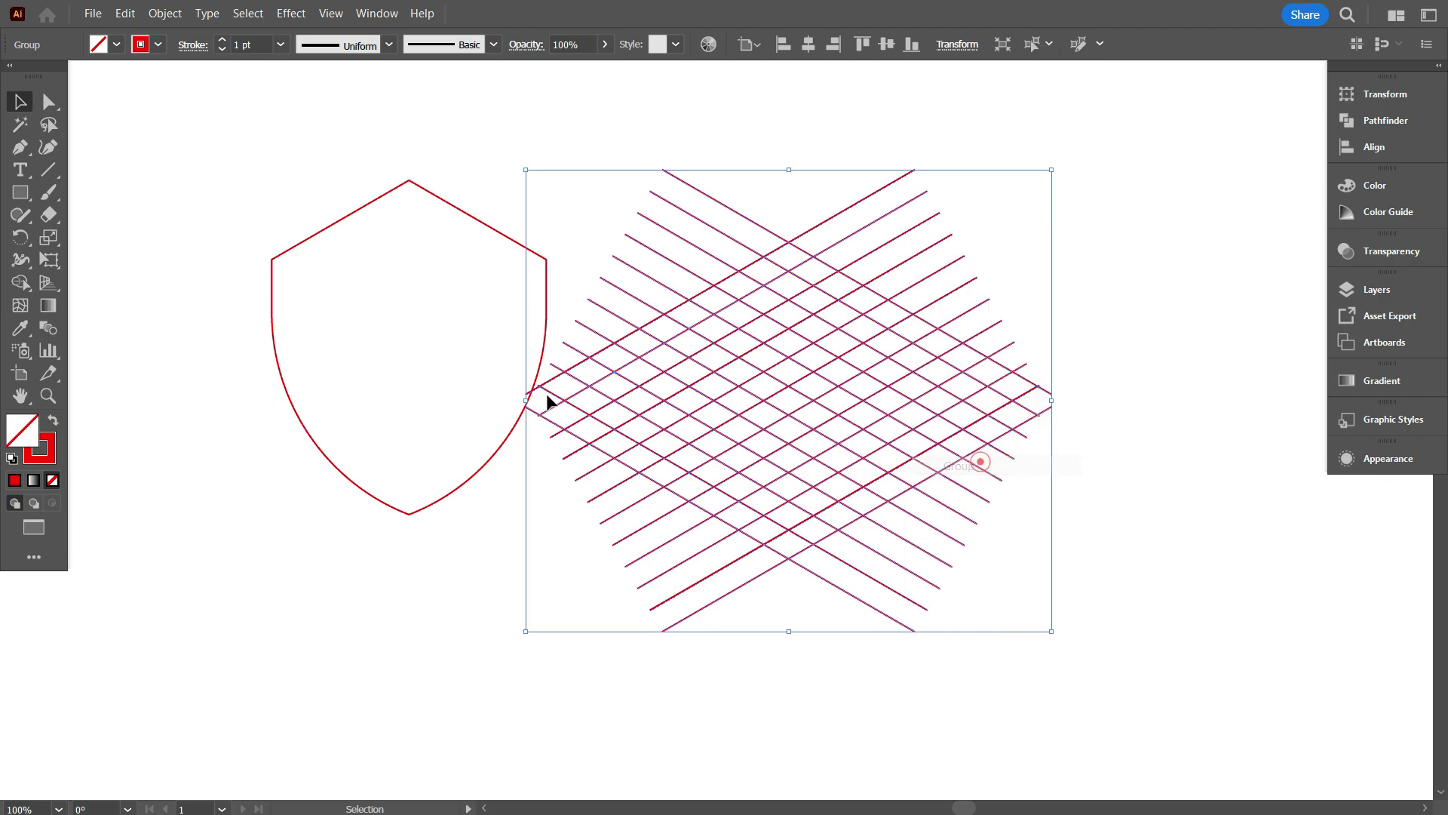
left_click(392, 318)
- Centre the shield and lattice on each other horizontally and vertically
left_click_drag(355, 315, 873, 400)
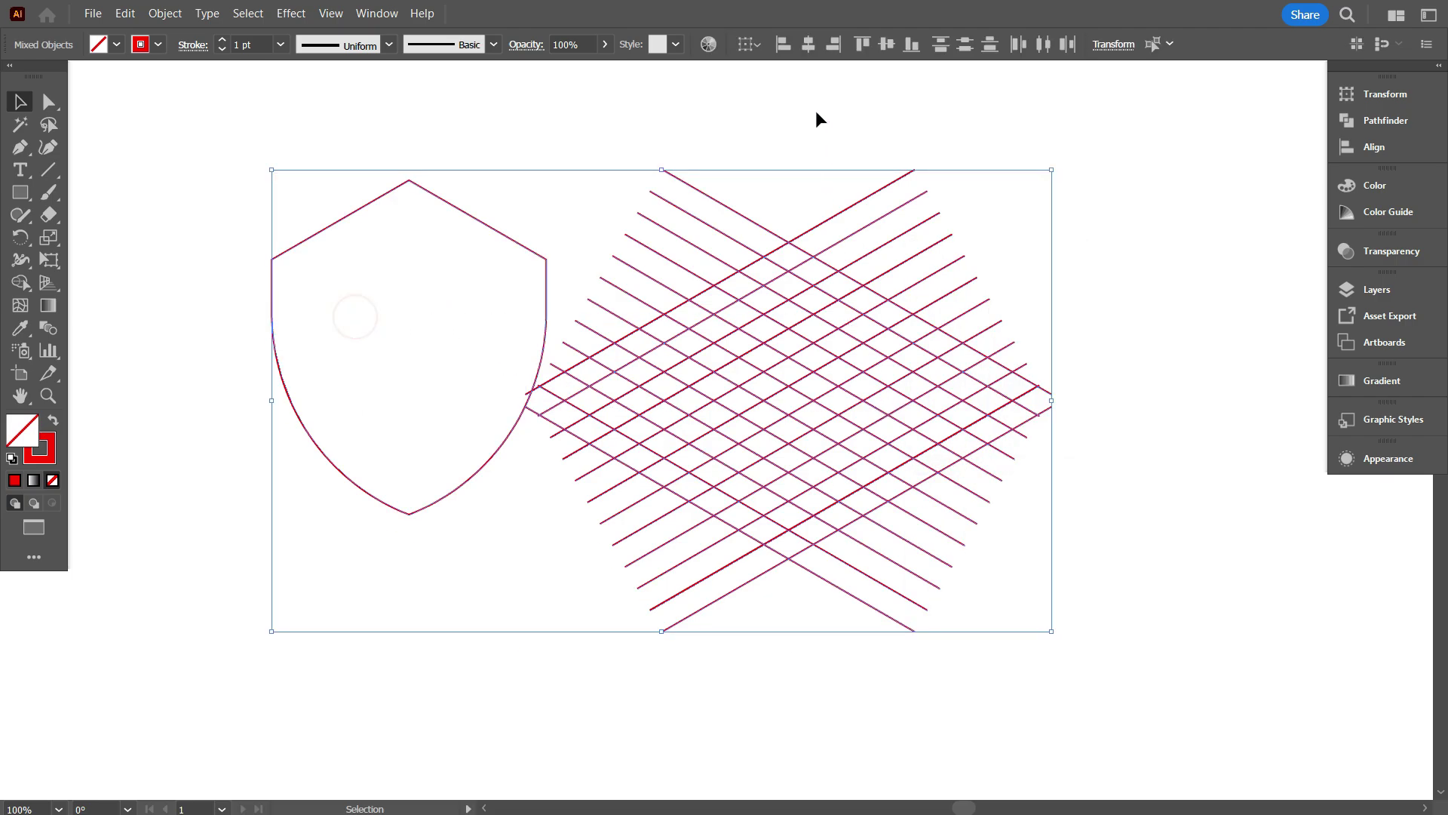
left_click(808, 45)
left_click(887, 44)
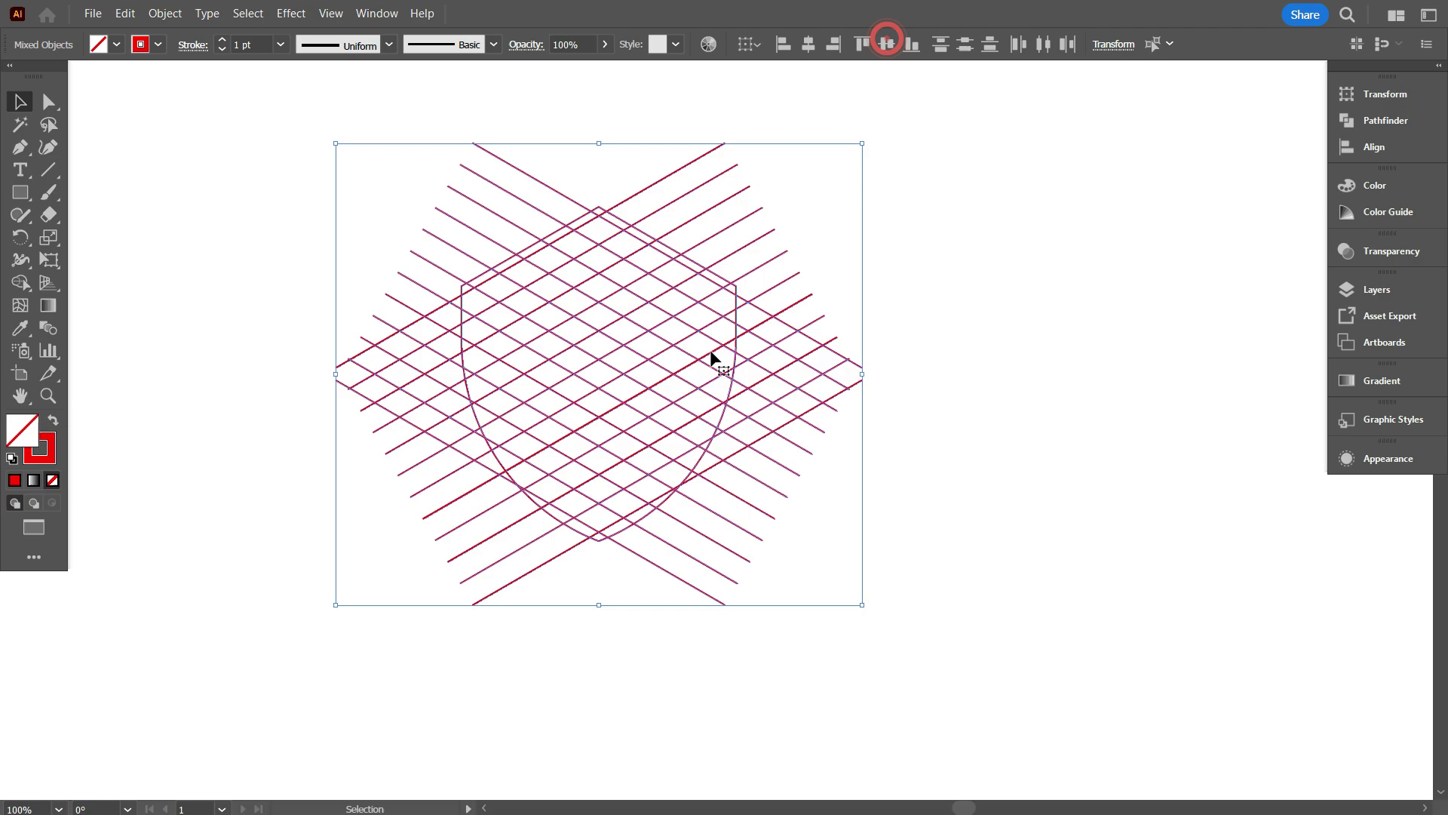
left_click(623, 641)
- Shorten the shield so its bottom tip lands on a lattice crossing
scroll(581, 551, "up", 1)
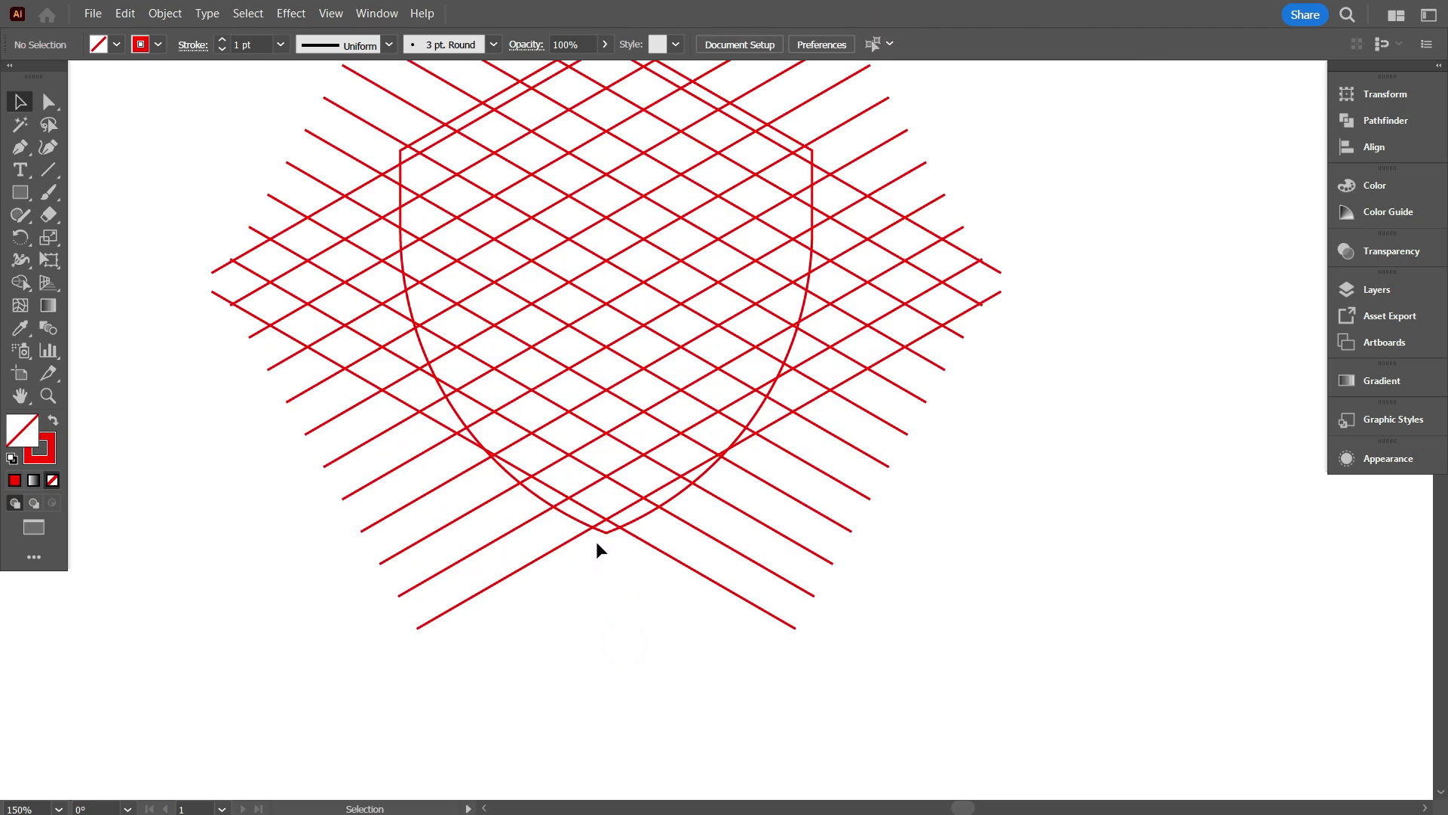
scroll(602, 553, "up", 3)
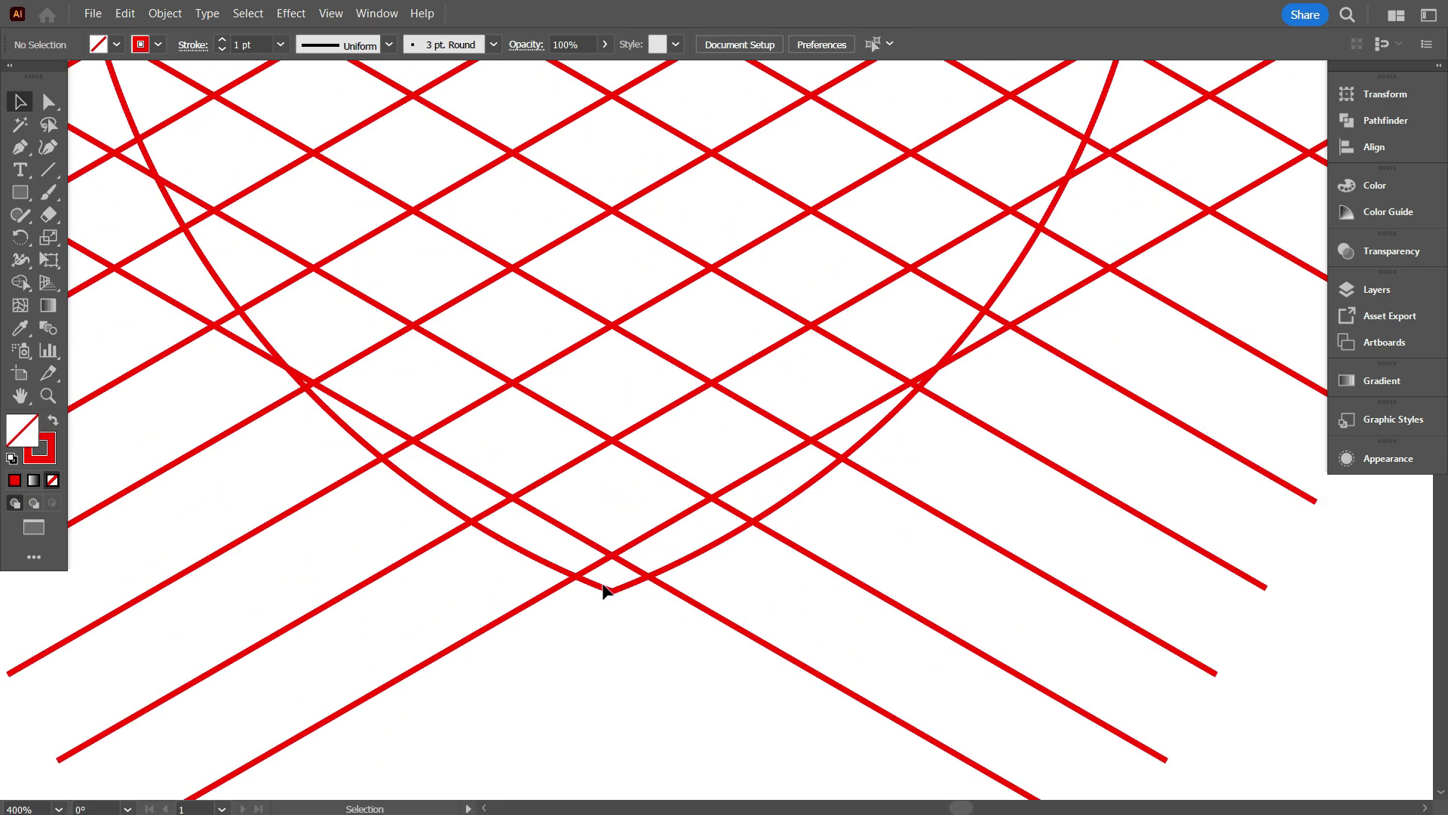
left_click(604, 594)
mouse_move(611, 589)
left_mouse_down()
mouse_move(611, 556)
mouse_move(635, 599)
left_mouse_up()
scroll(675, 613, "down", 4)
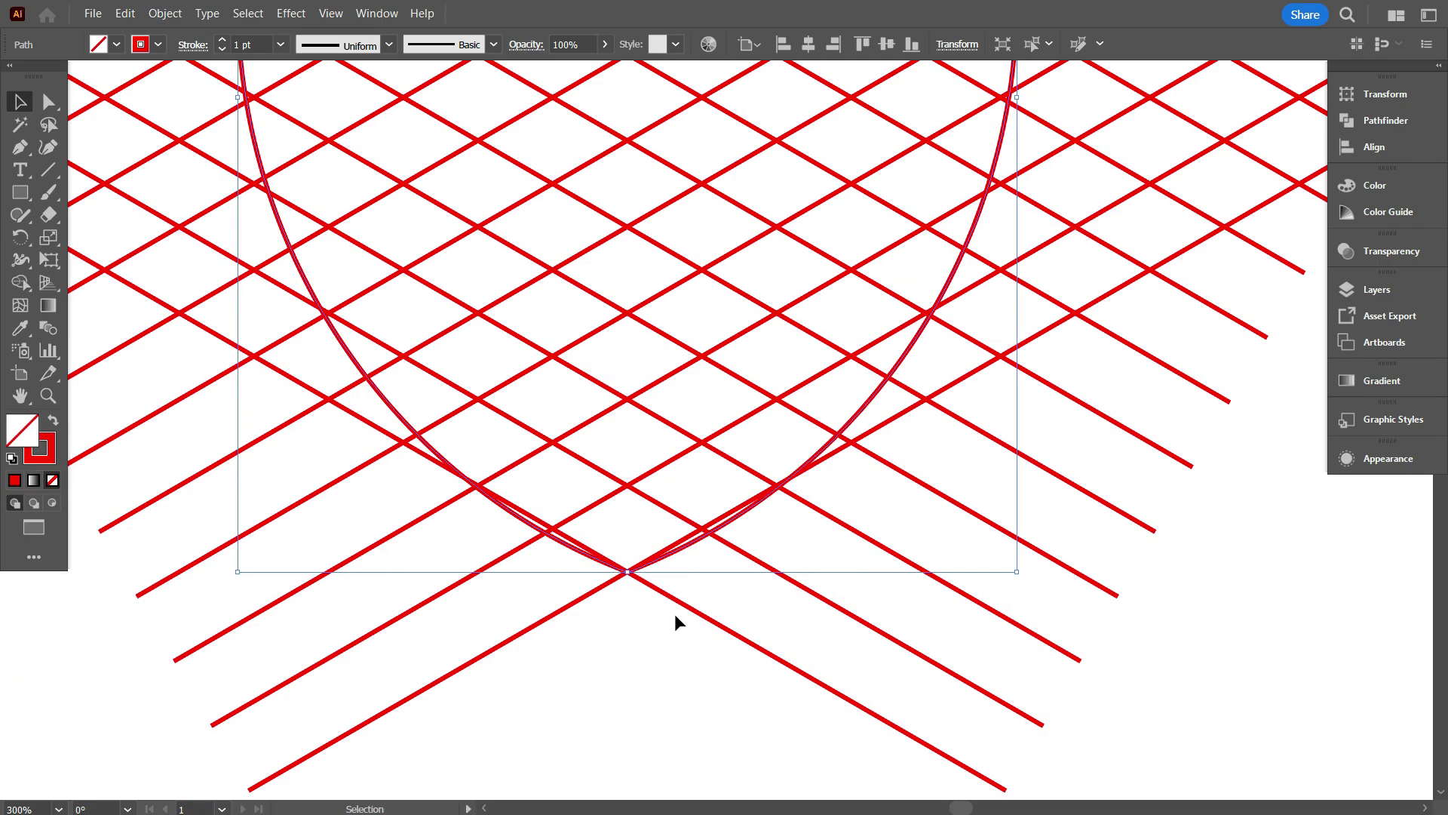
scroll(653, 144, "up", 6)
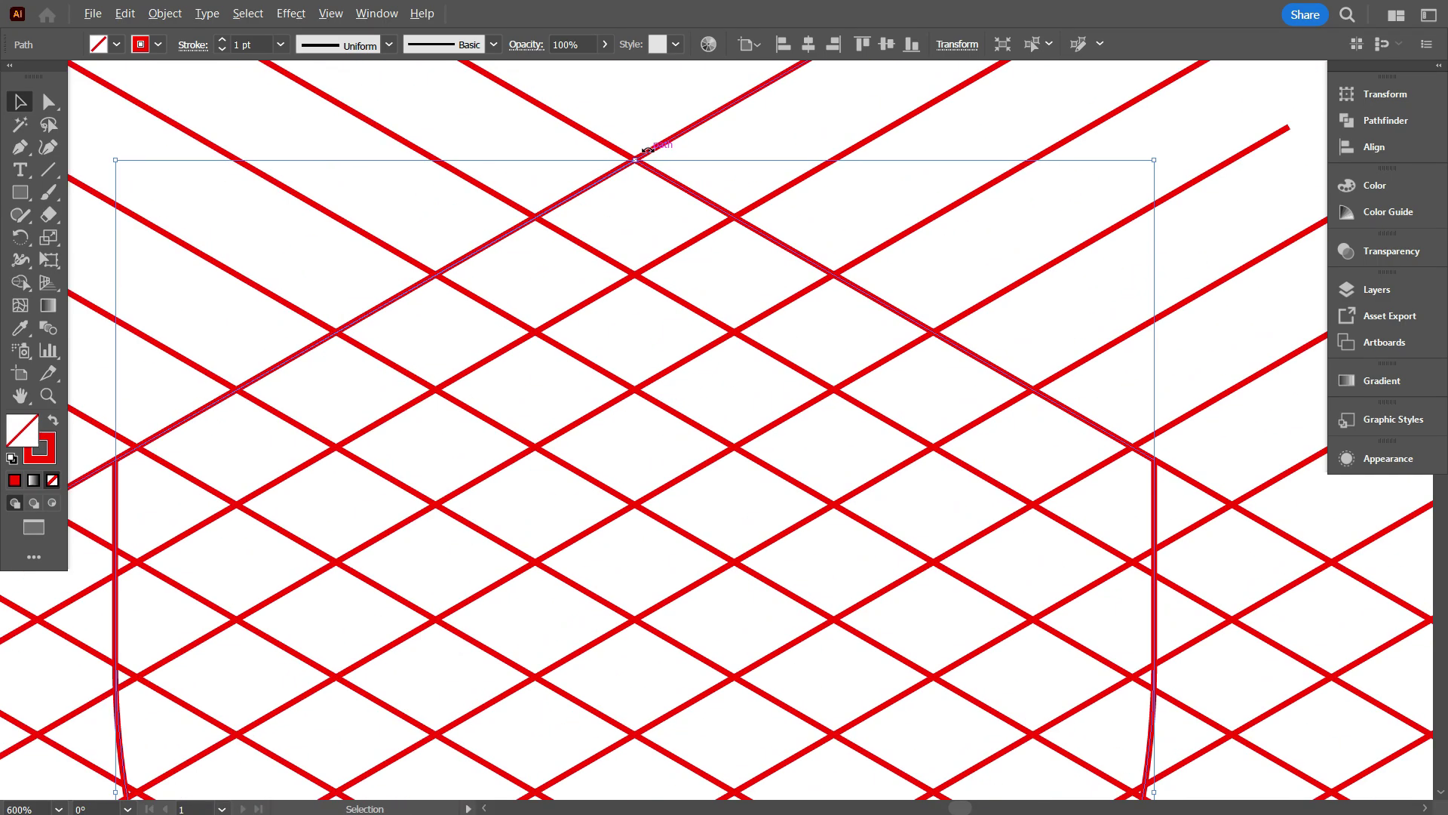
scroll(655, 212, "down", 6)
scroll(656, 210, "down", 1)
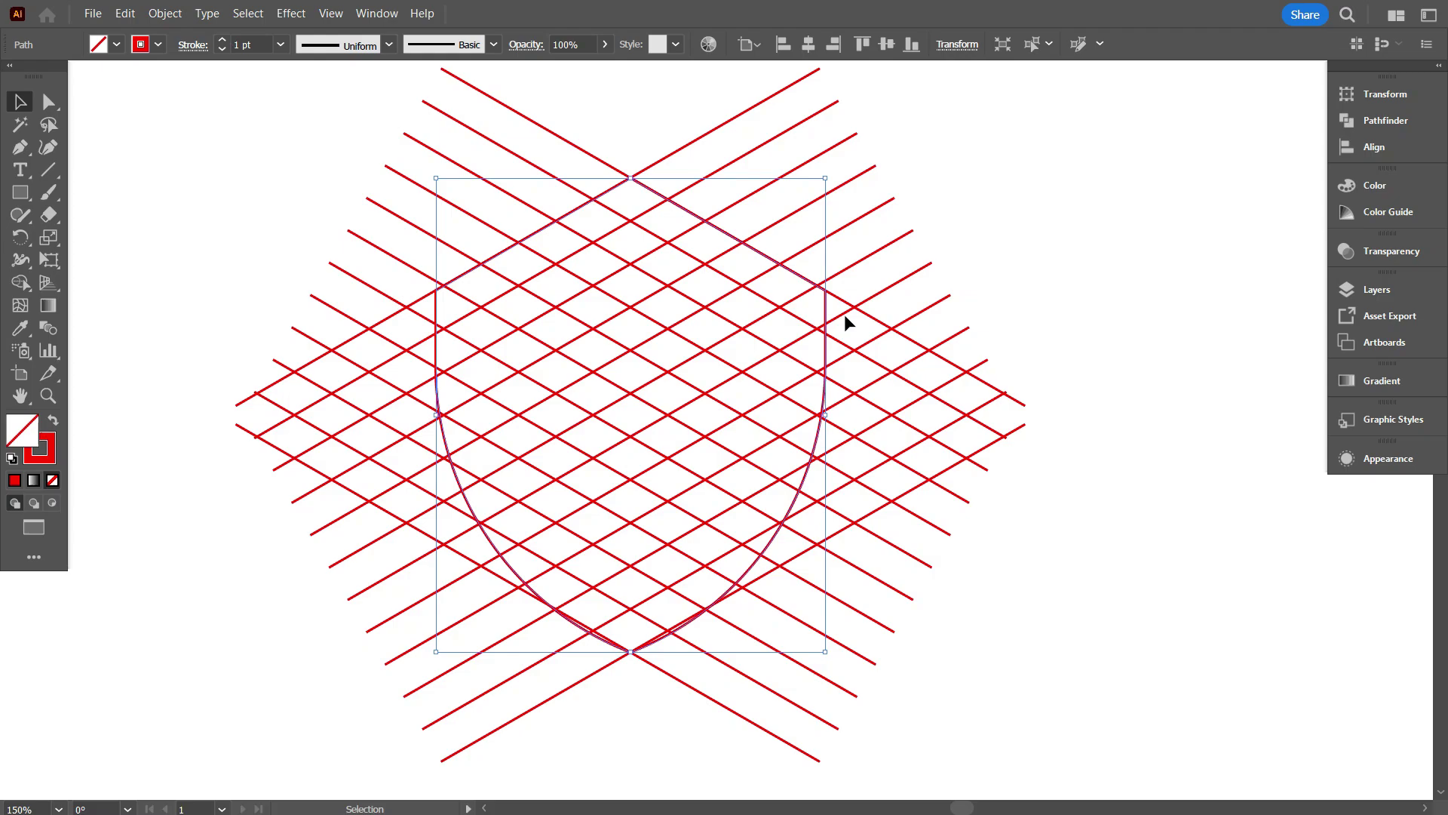
left_click(994, 480)
scroll(995, 482, "down", 3)
scroll(952, 613, "up", 1)
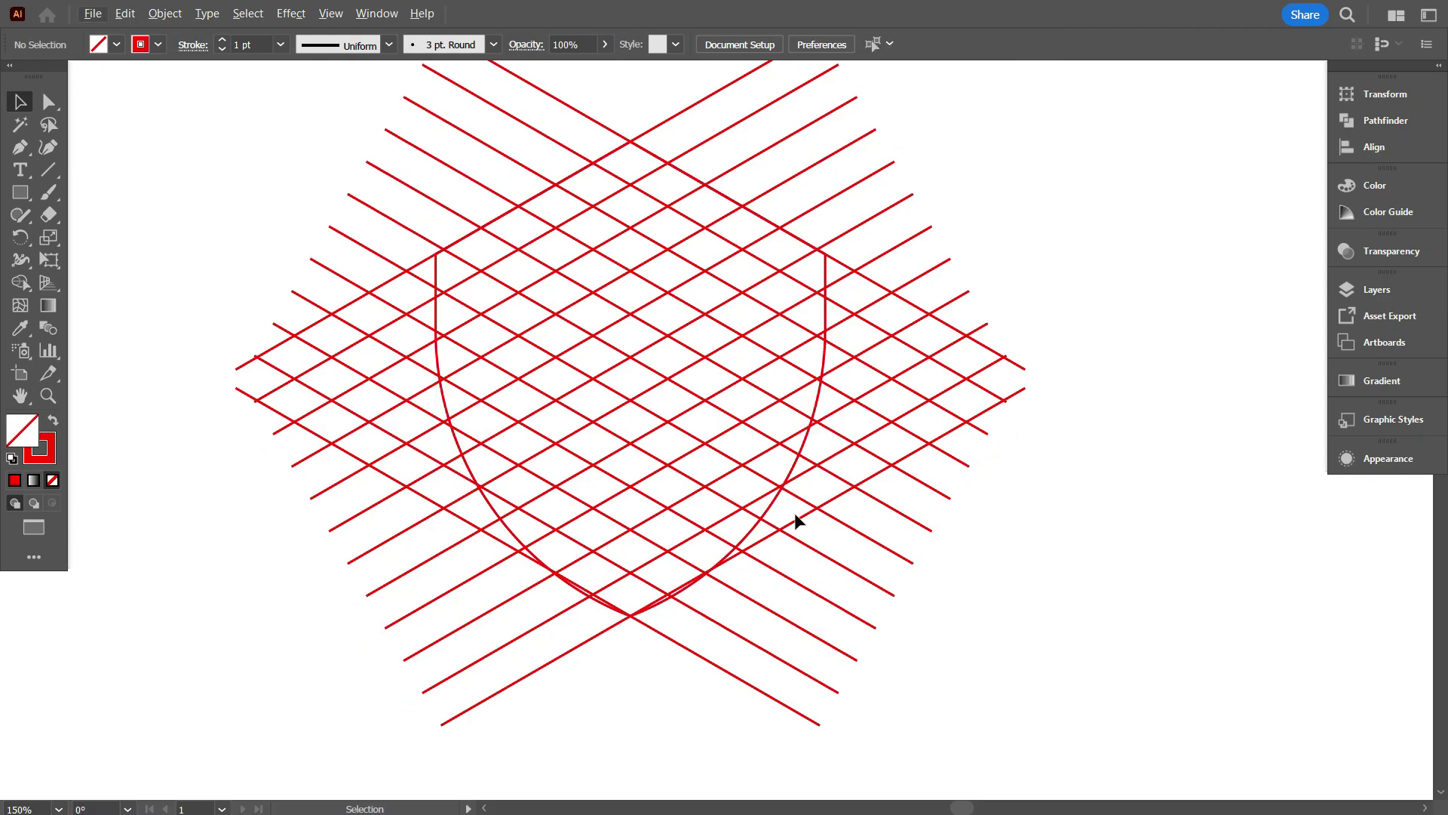
- Select the shield and all lattice paths for recolouring
left_click(770, 504)
scroll(704, 556, "up", 2)
scroll(704, 554, "down", 1)
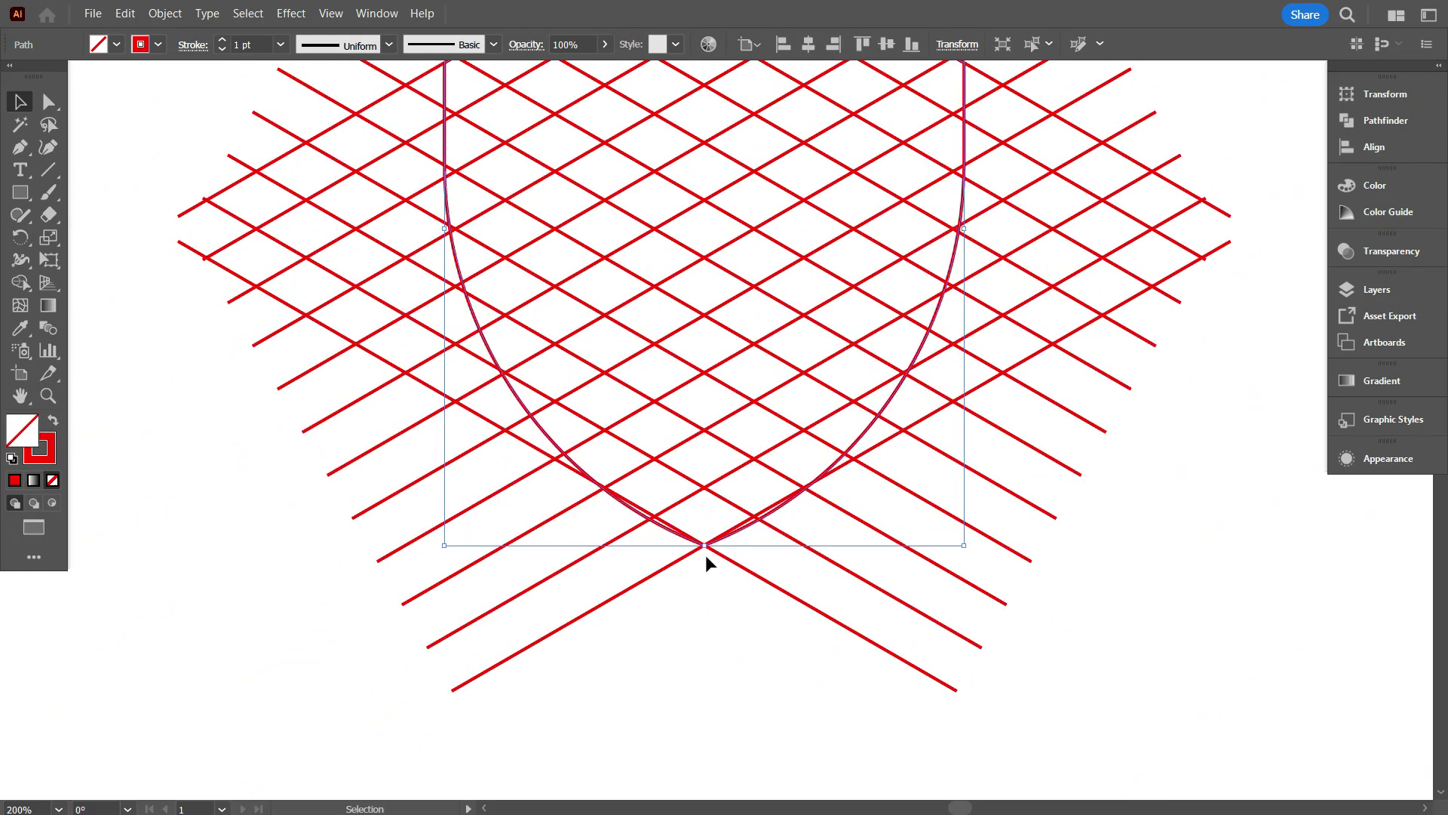
scroll(704, 555, "down", 1)
scroll(646, 595, "up", 3)
mouse_move(292, 238)
left_mouse_down()
mouse_move(643, 390)
mouse_move(936, 543)
left_mouse_up()
left_click(145, 44)
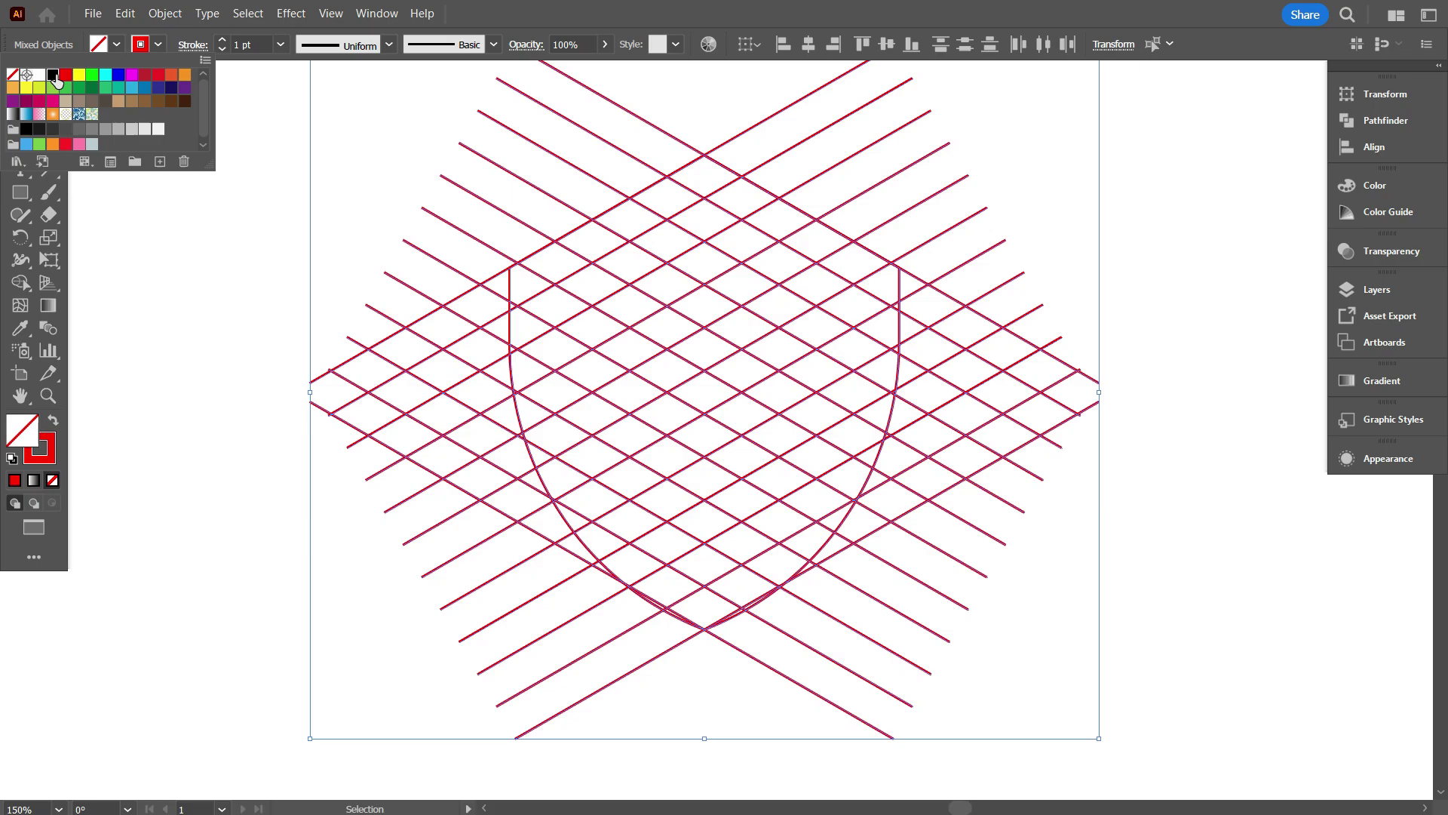
- Change the stroke of the shield and all grid lines to black
left_click(52, 75)
left_click(181, 310)
scroll(857, 226, "up", 3)
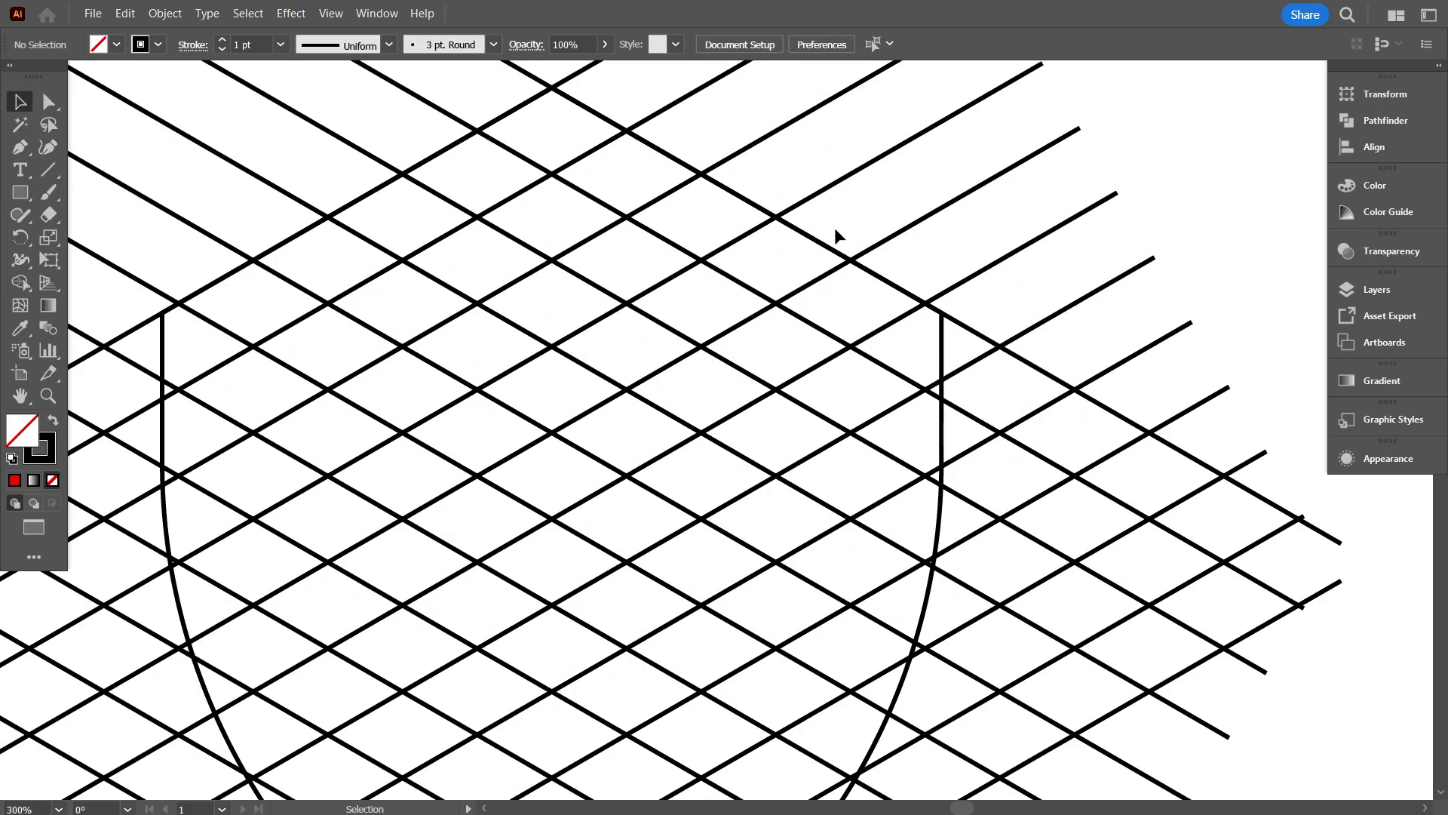
scroll(539, 141, "up", 1)
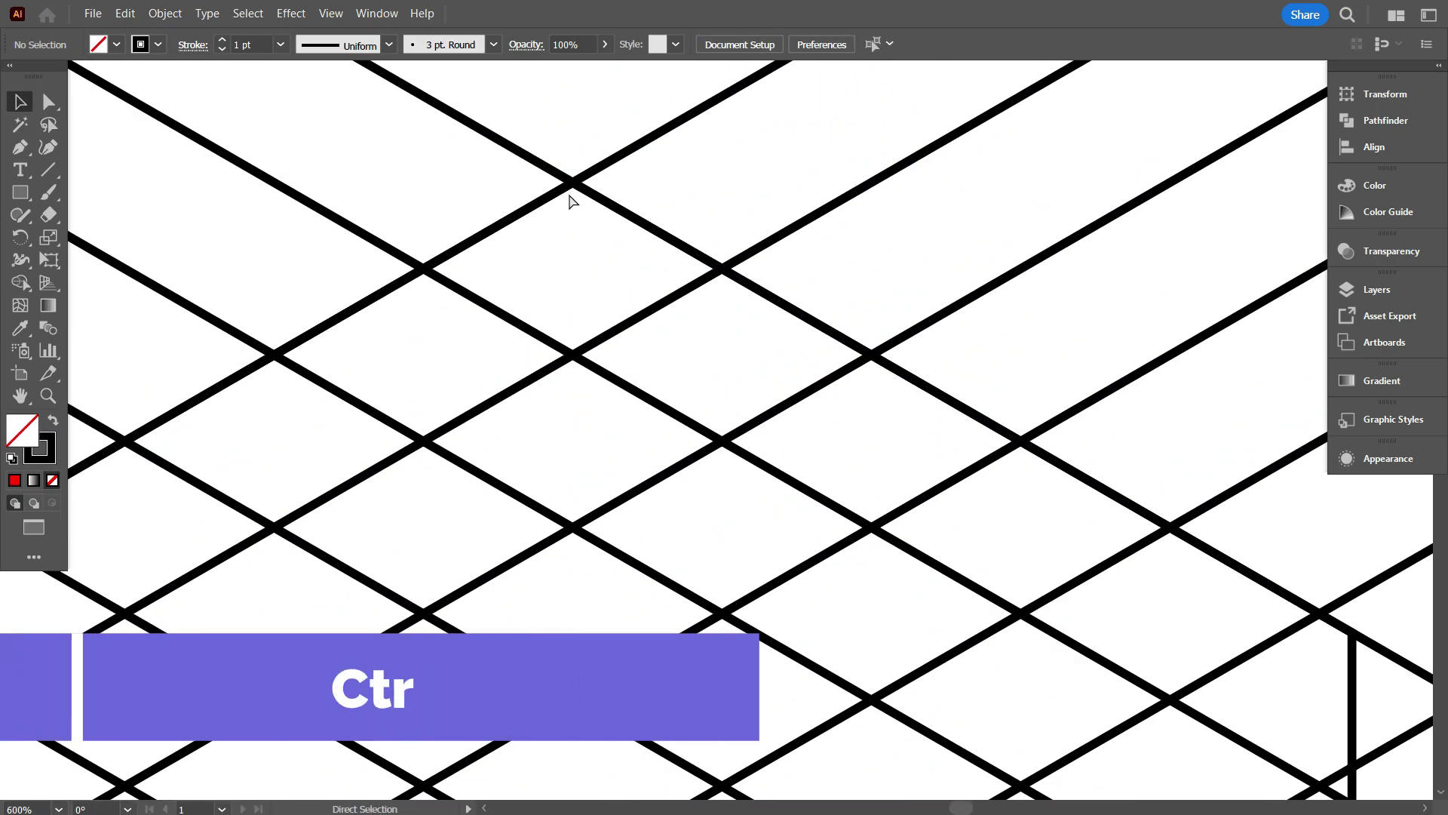
- Check in Outline view that the shield's points sit on crossings, then return to Preview
key("ctrl+y")
scroll(568, 192, "up", 2)
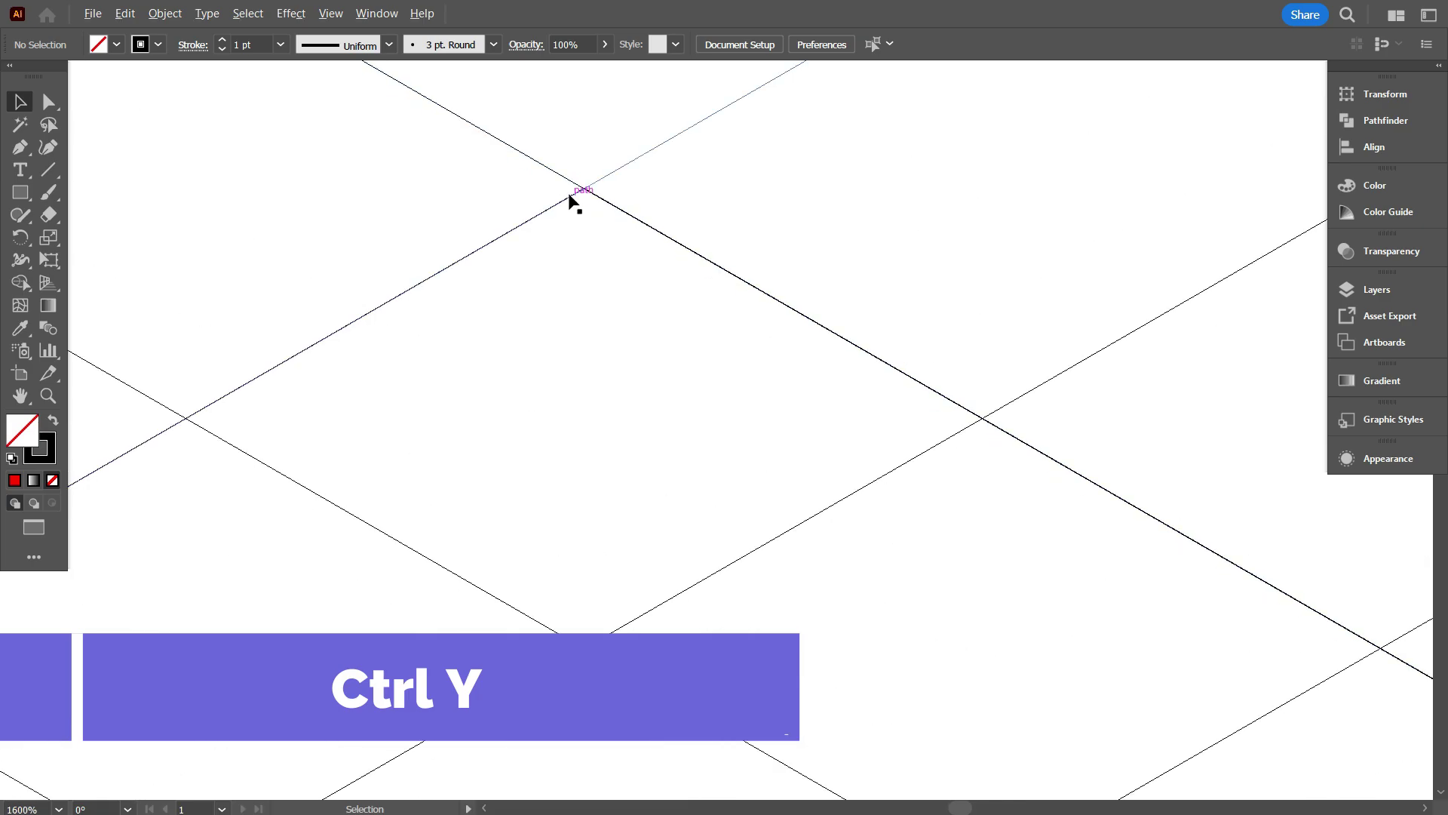
scroll(604, 279, "down", 5)
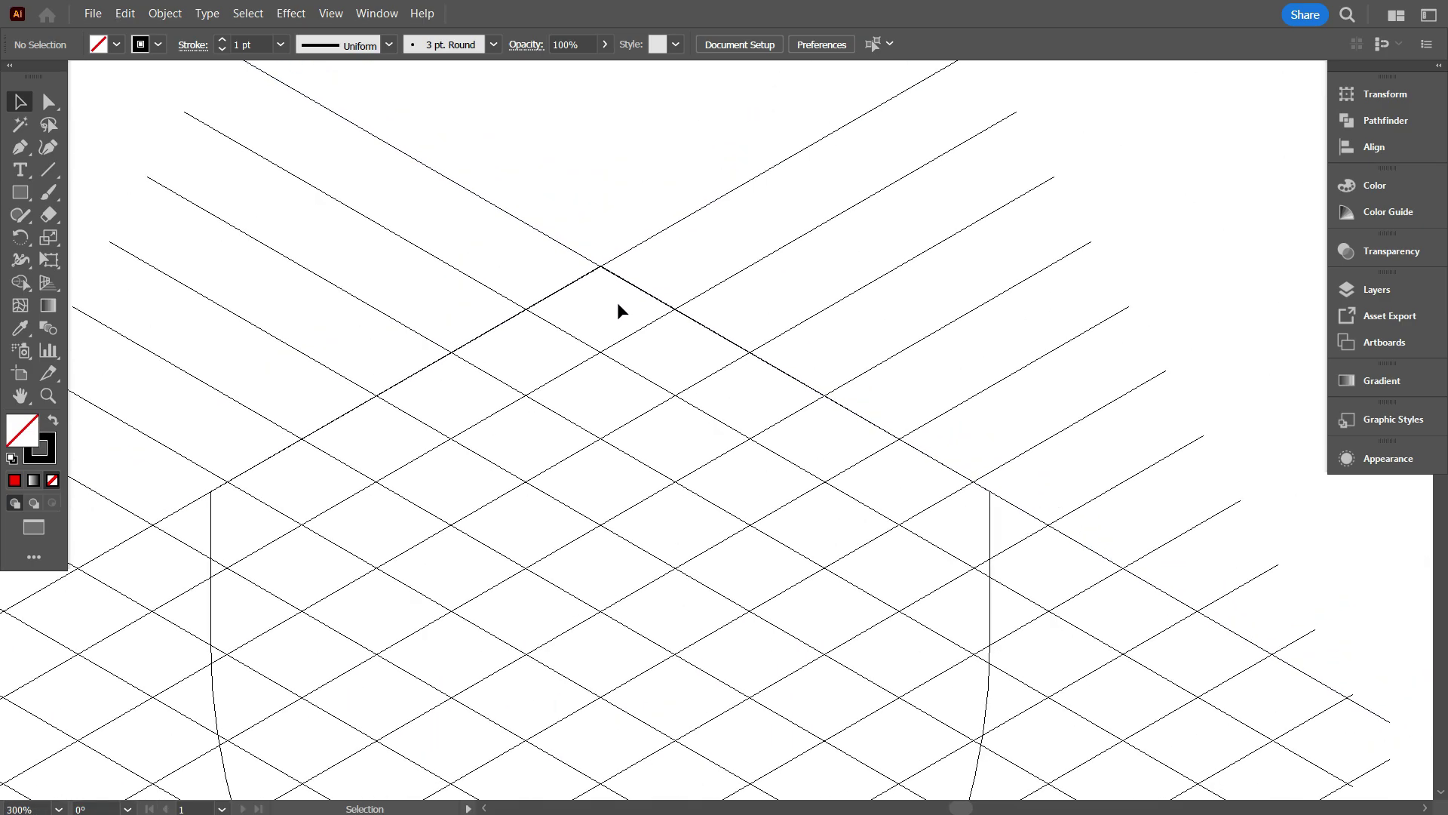
scroll(658, 626, "up", 5)
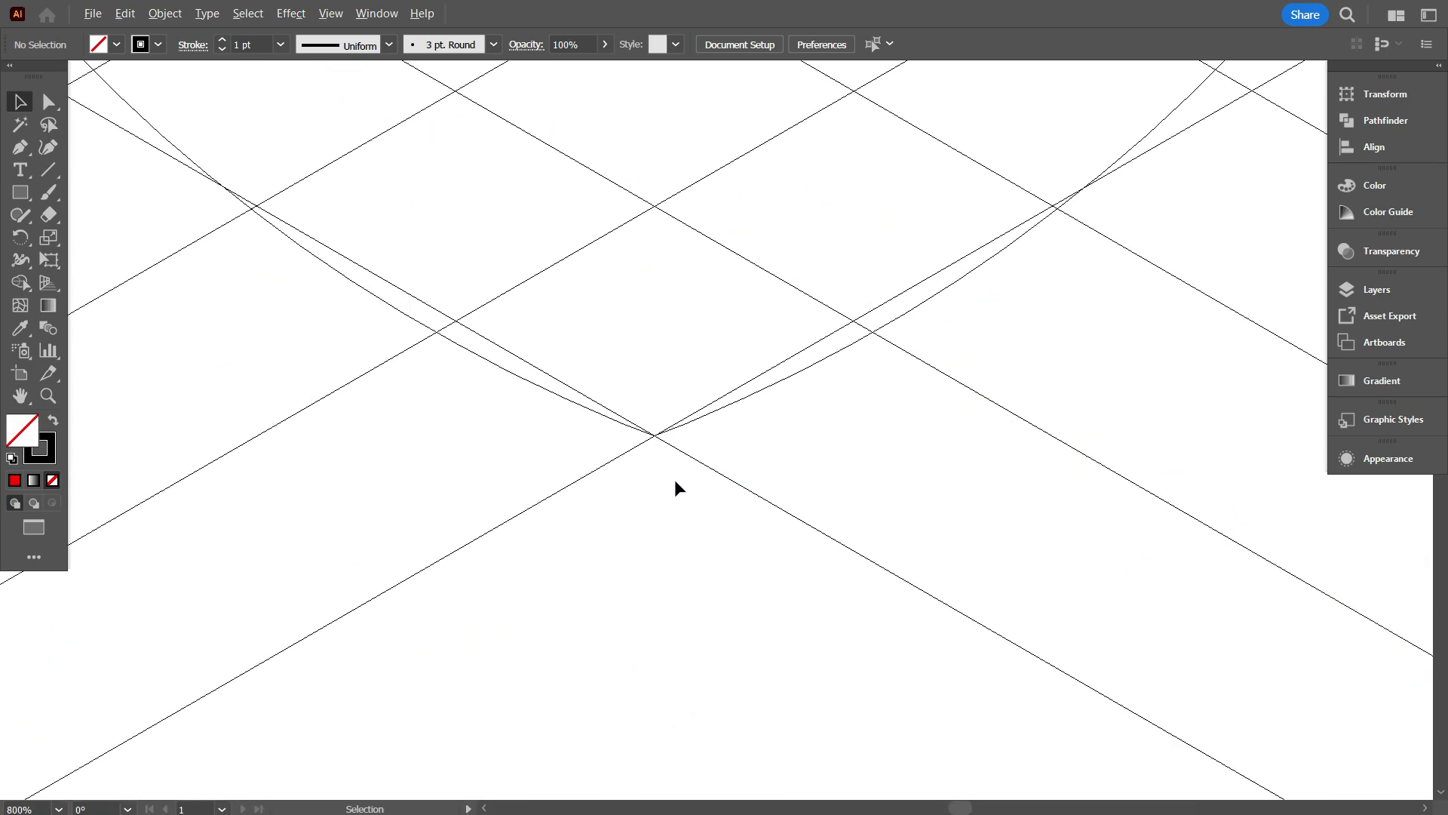
scroll(675, 480, "down", 5)
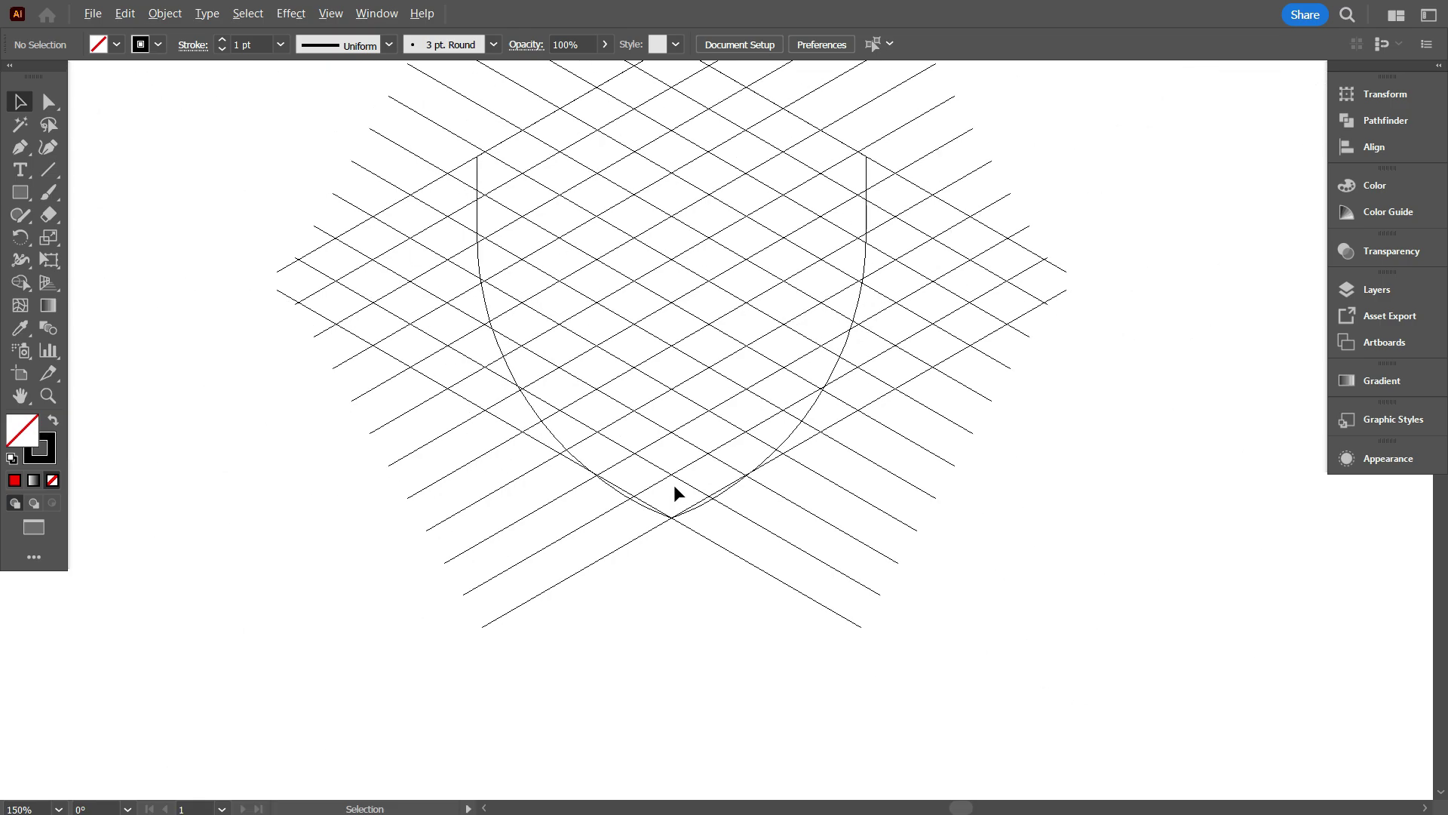
scroll(674, 486, "up", 3)
key("ctrl+y")
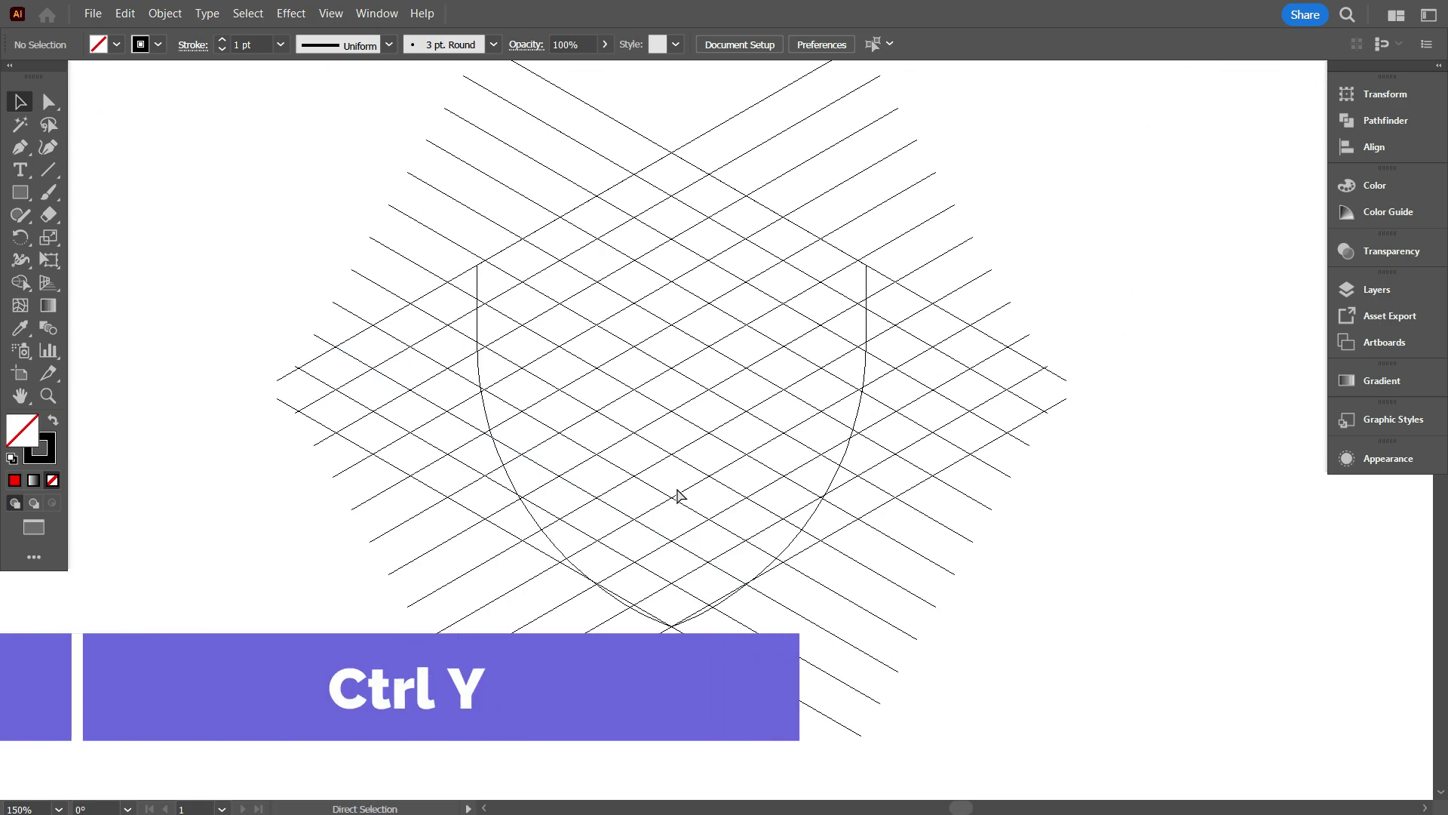
key("ctrl+y")
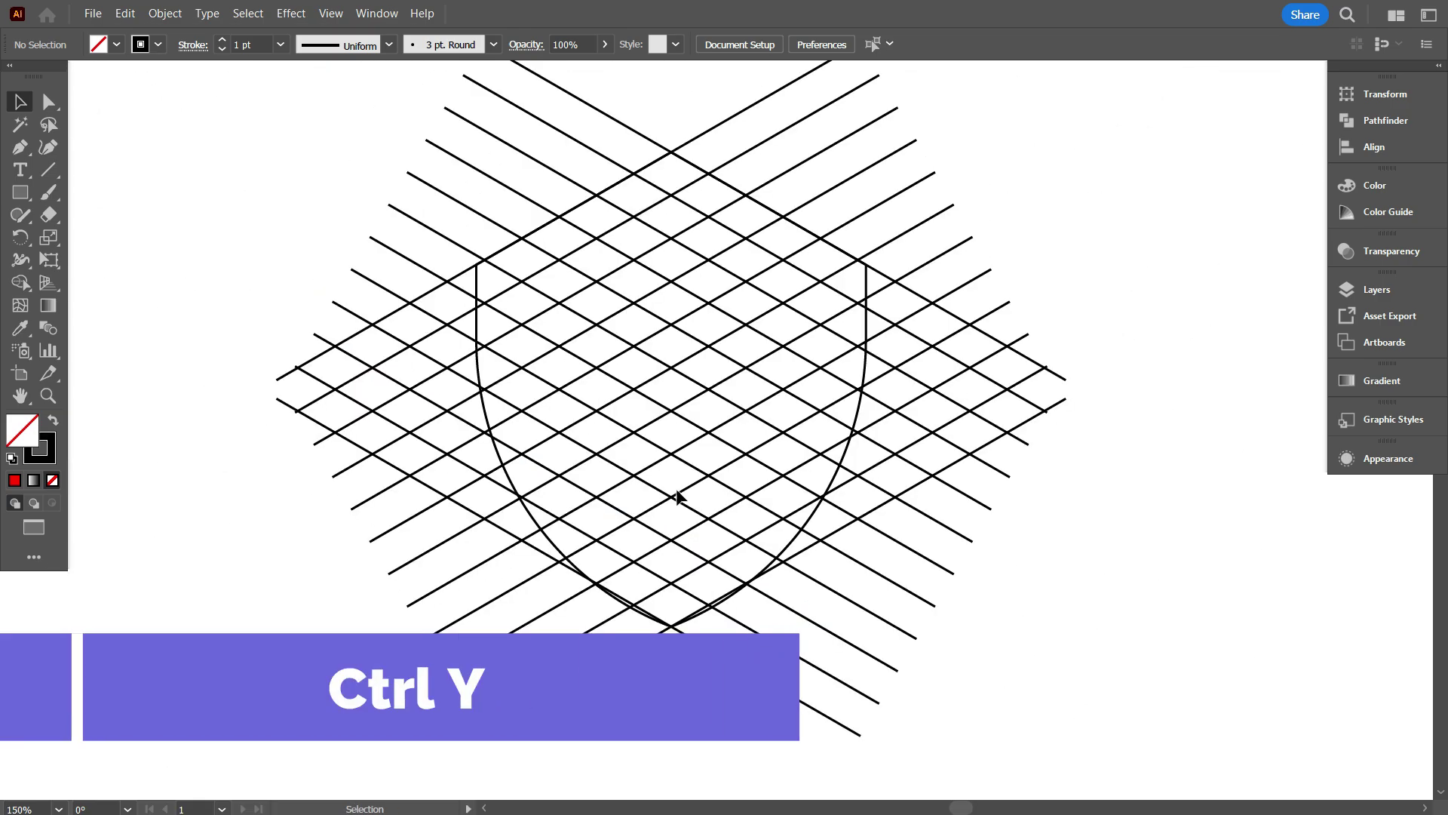
- Paste a copy of the shield in place and shrink it so its bottom snaps to the next crossing
left_click(789, 544)
scroll(784, 547, "up", 1)
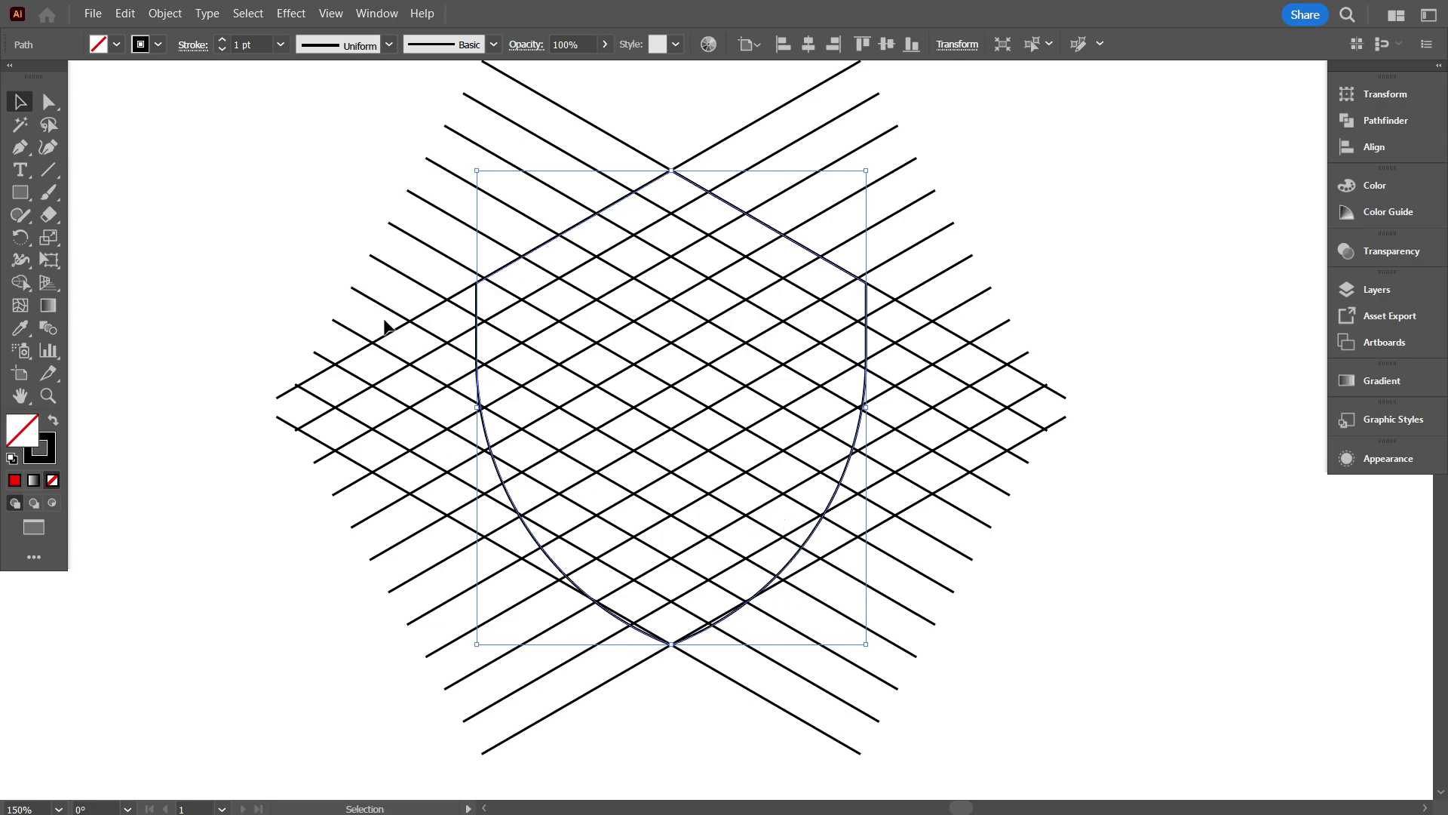
left_click(119, 16)
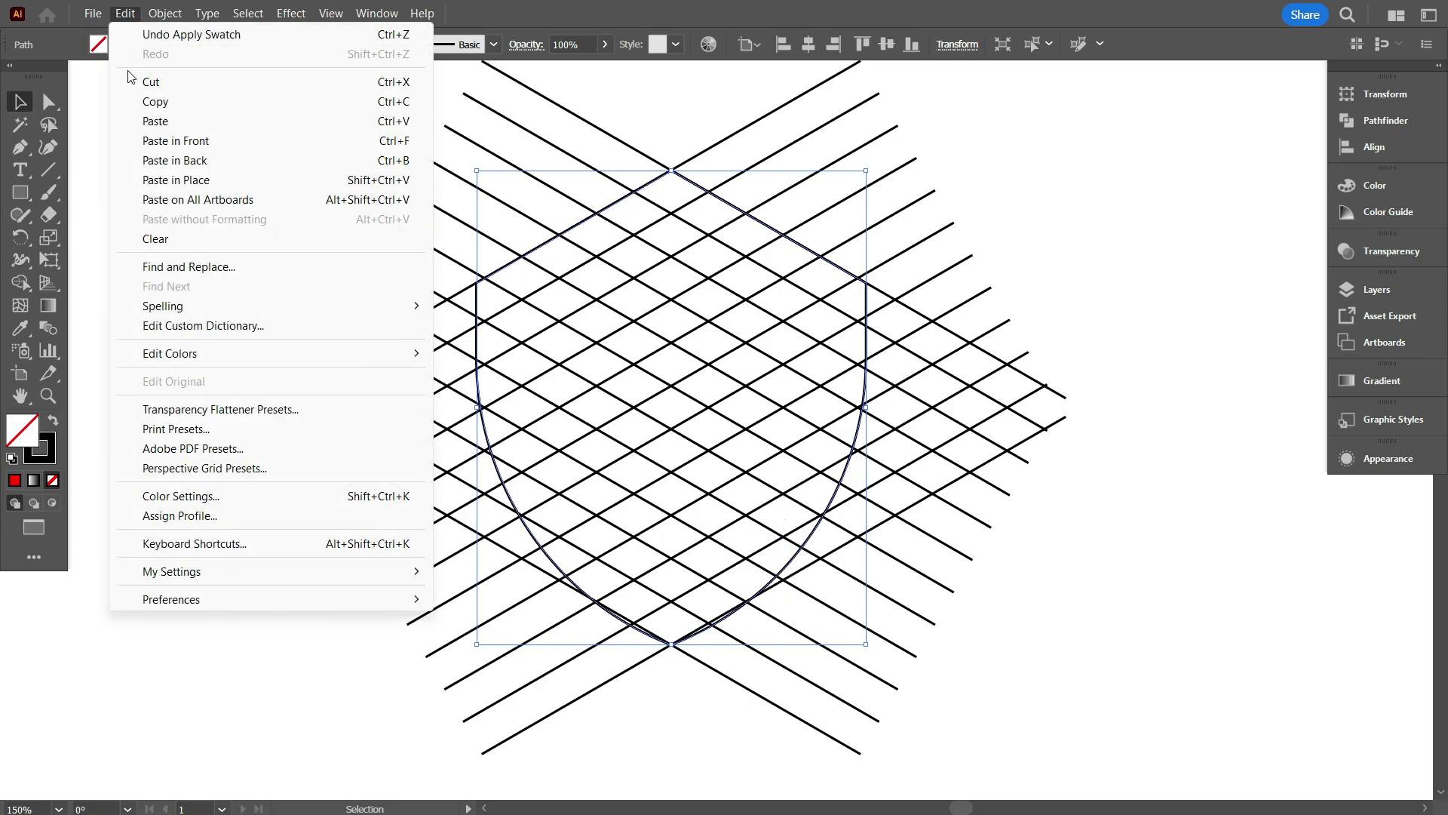
left_click(154, 102)
left_click(127, 15)
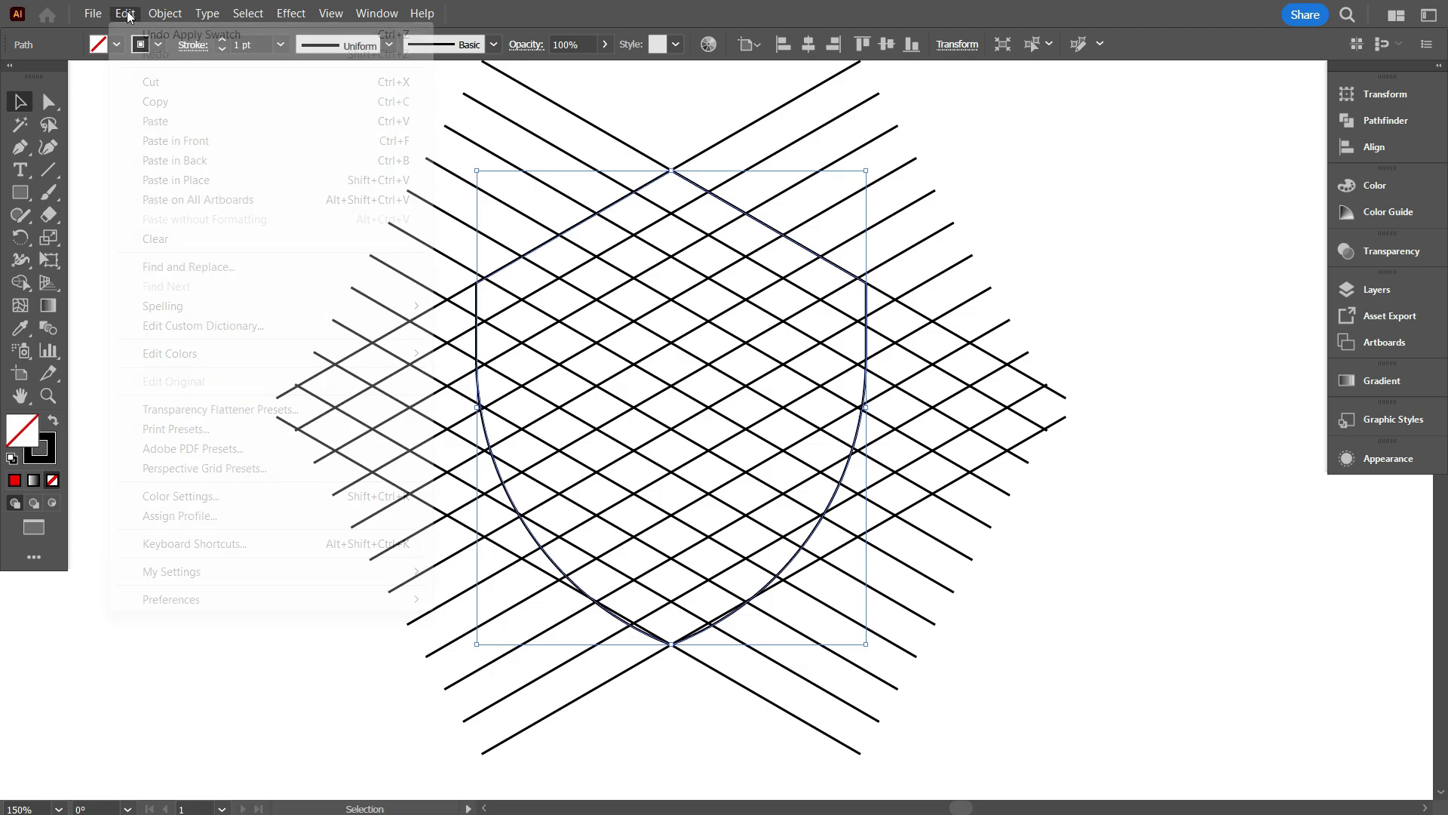
left_click(164, 181)
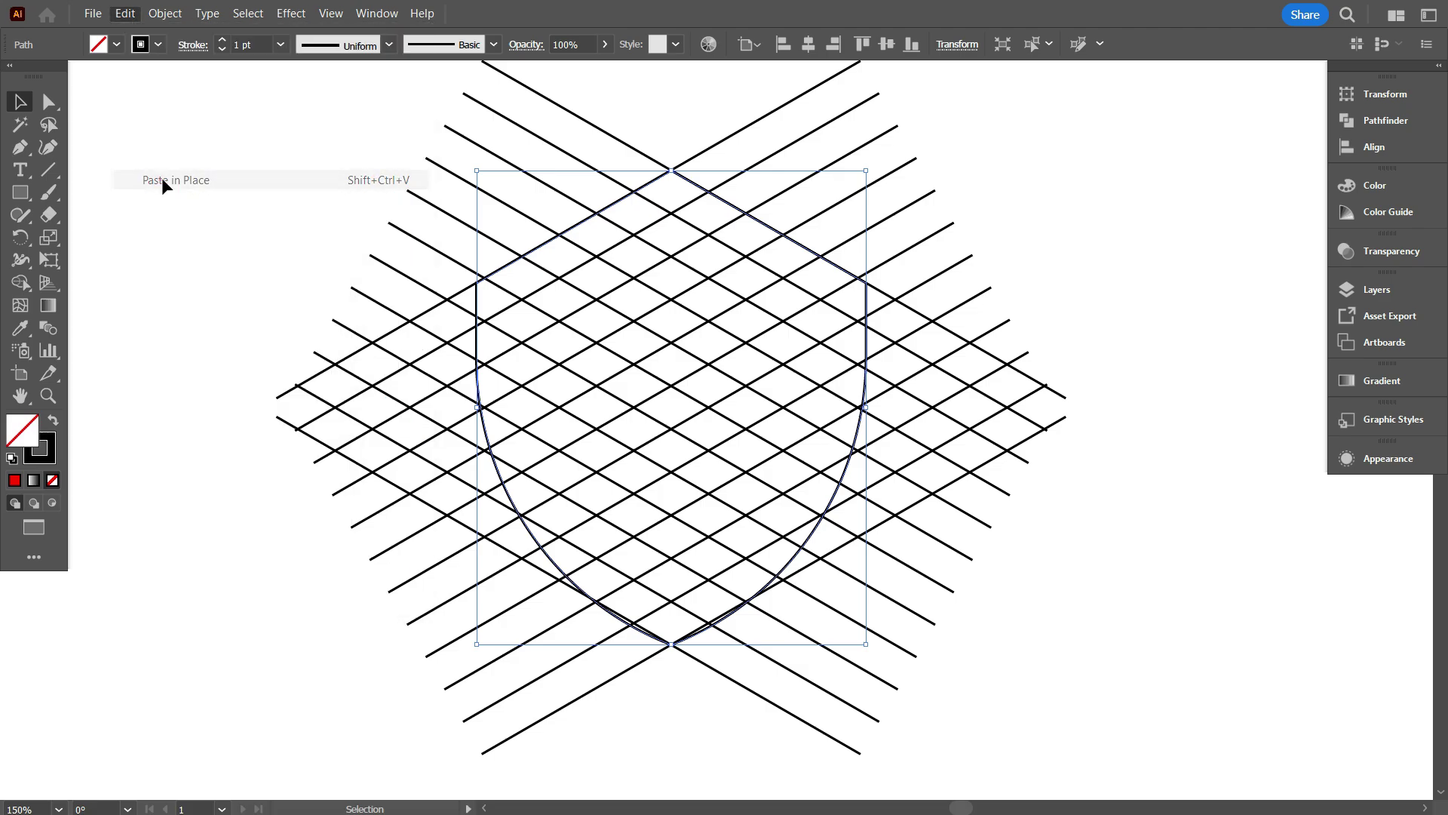
scroll(707, 491, "down", 2)
scroll(673, 592, "up", 1)
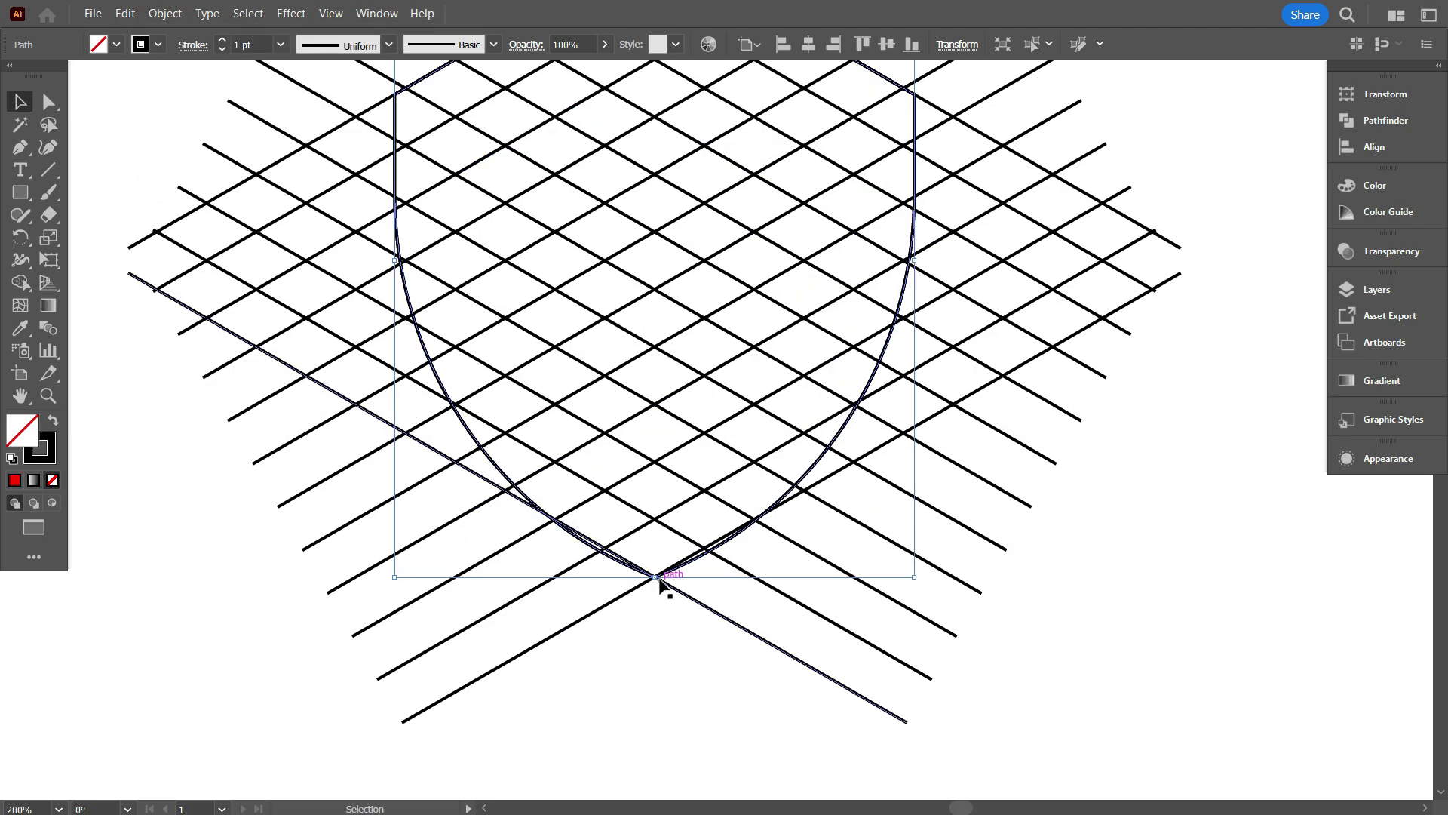
left_click_drag(658, 581, 659, 521)
scroll(649, 530, "up", 5)
left_click_drag(690, 456, 688, 449)
scroll(747, 569, "down", 3)
- Add two more smaller in-place copies with Ctrl+C/Ctrl+F, each bottom on a lattice crossing
key("ctrl+c")
key("ctrl+f")
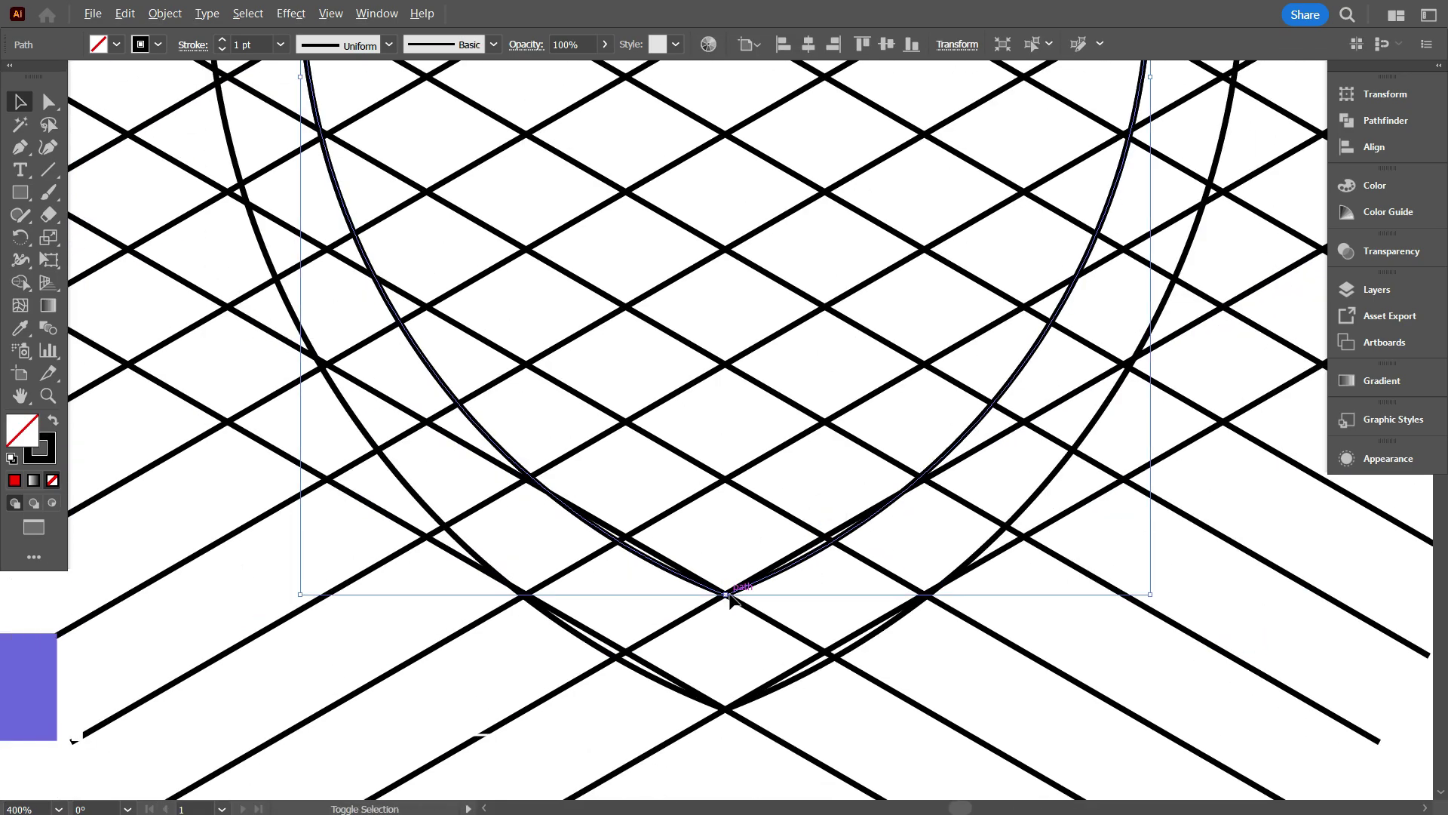
left_click_drag(725, 595, 725, 480)
scroll(725, 506, "down", 4)
scroll(722, 513, "up", 3)
key("ctrl+c")
key("ctrl+f")
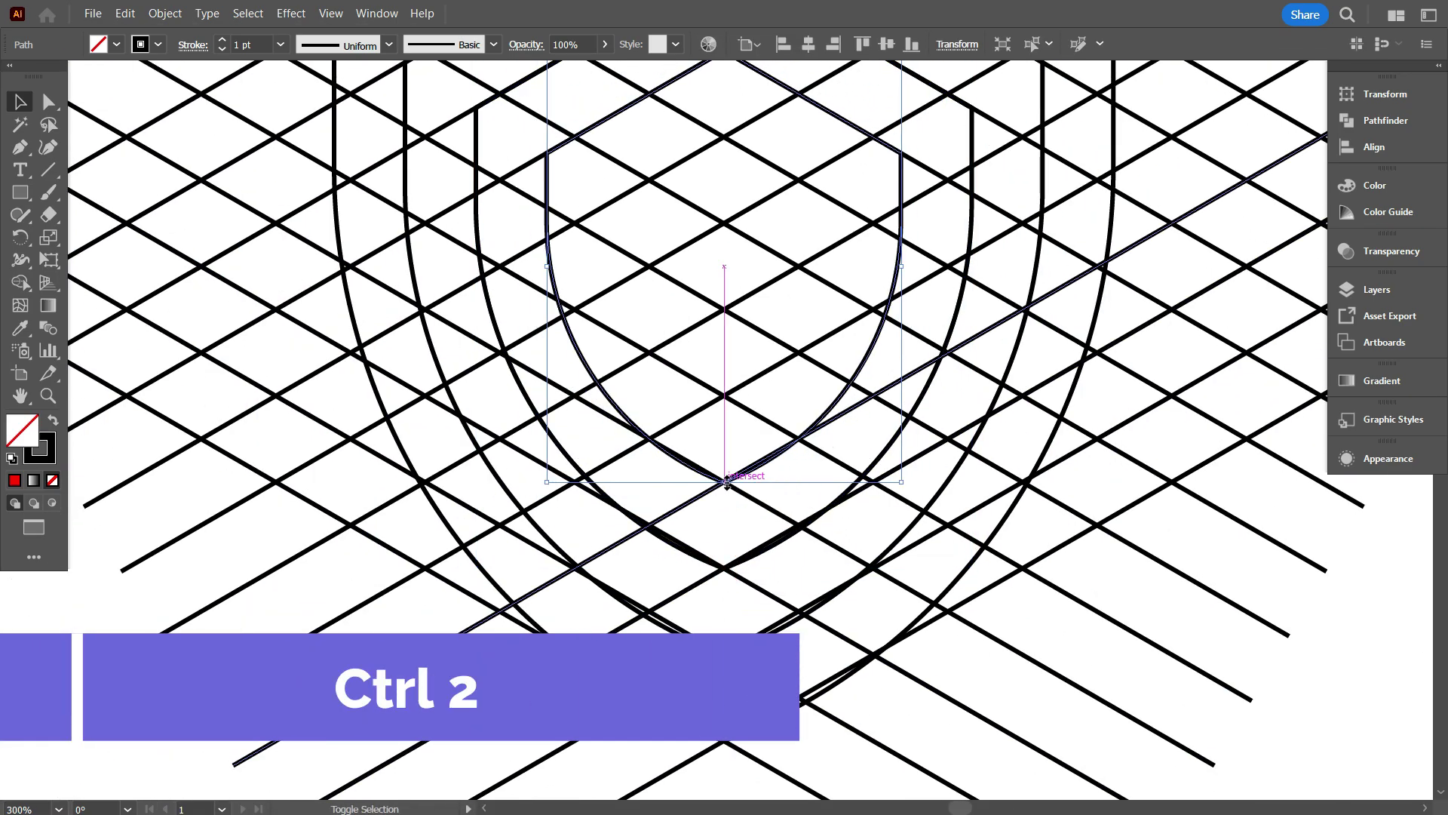
scroll(727, 603, "down", 3)
left_click(939, 620)
scroll(952, 623, "up", 2)
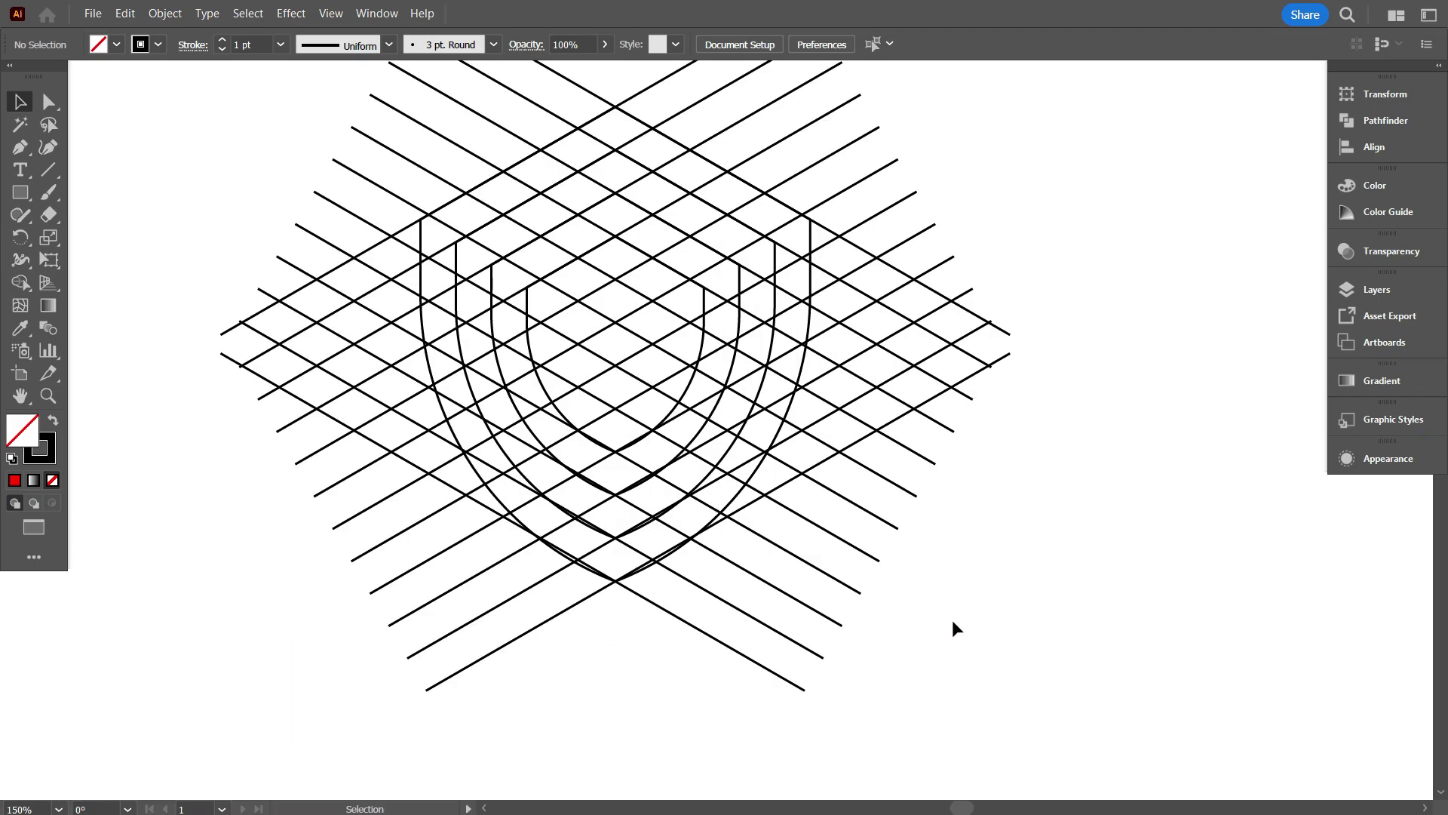
scroll(835, 543, "up", 1)
scroll(780, 510, "down", 2)
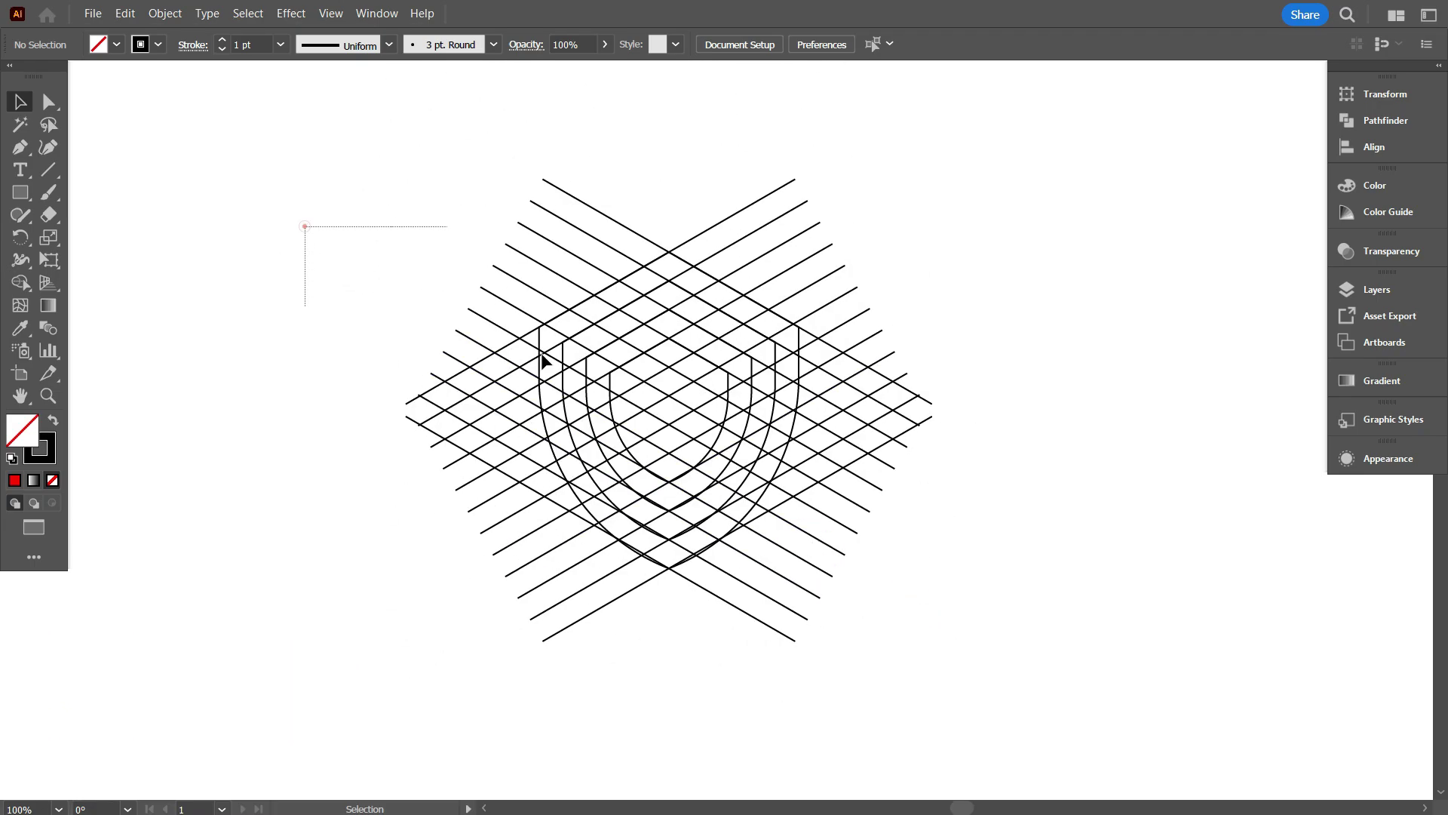
- Select all lattice lines and arcs, pick Shape Builder with a black fill, and zoom in
left_click_drag(542, 354, 1031, 669)
scroll(625, 491, "up", 1)
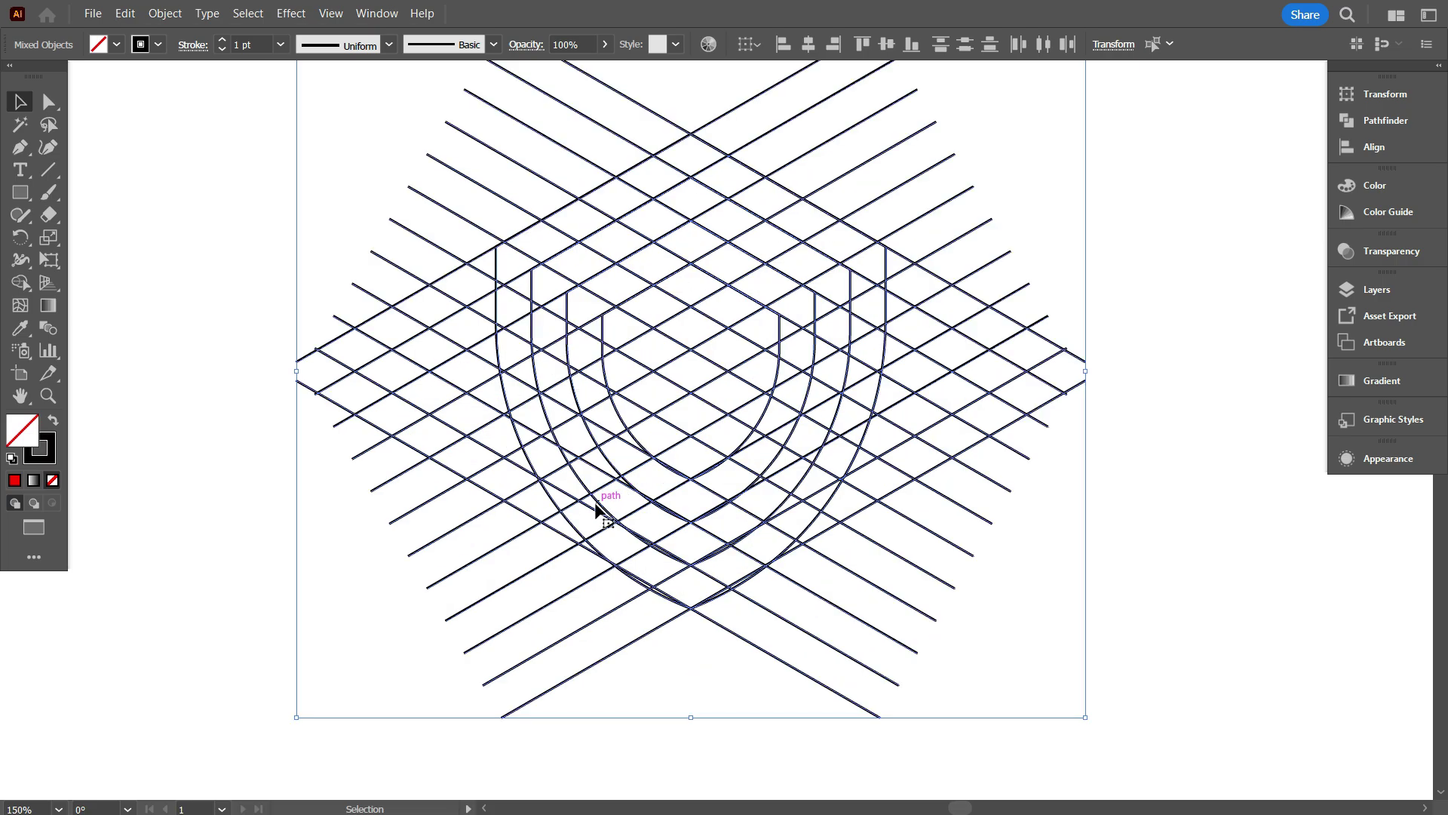
left_click(25, 283)
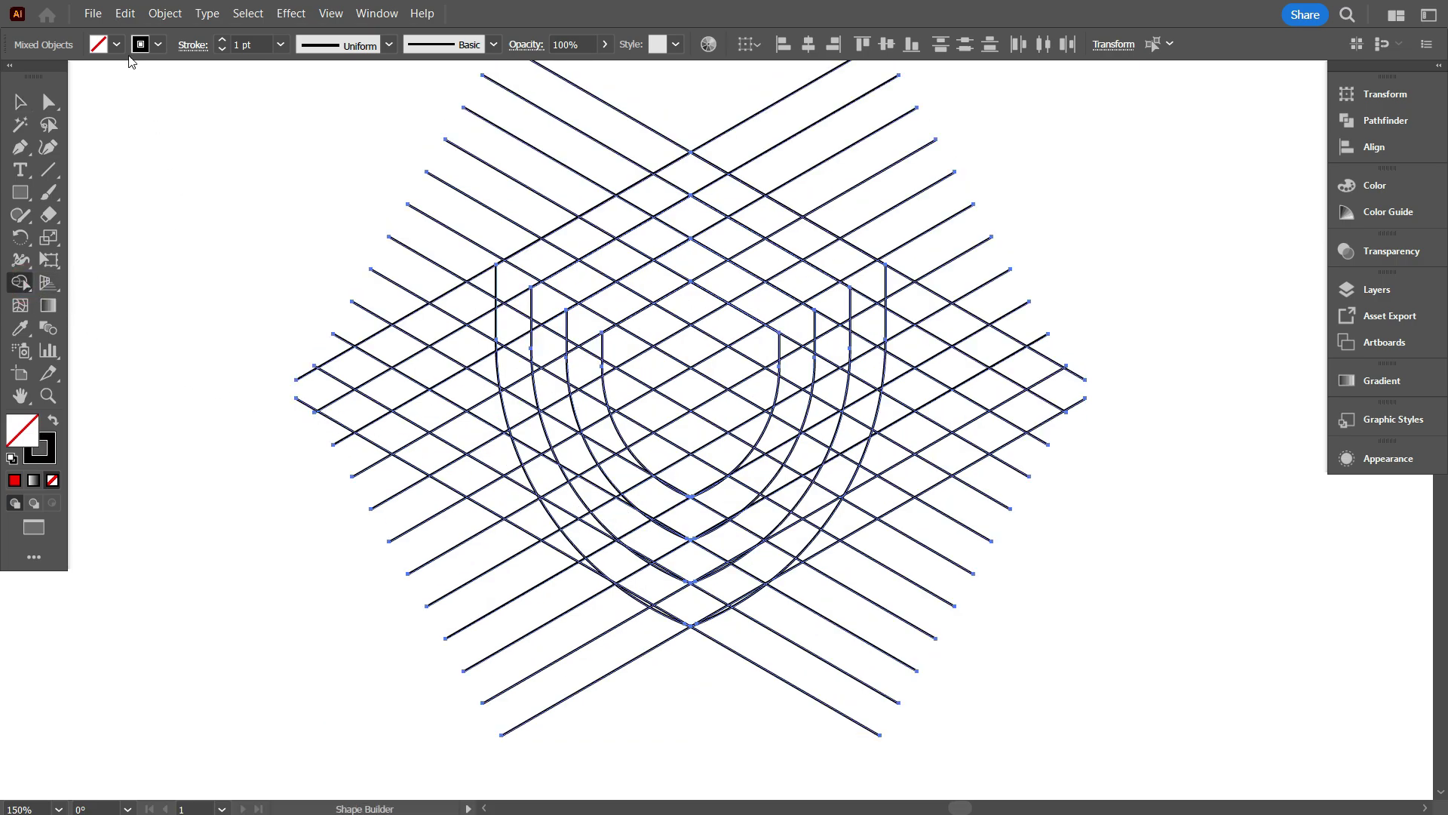
left_click(119, 45)
left_click(51, 77)
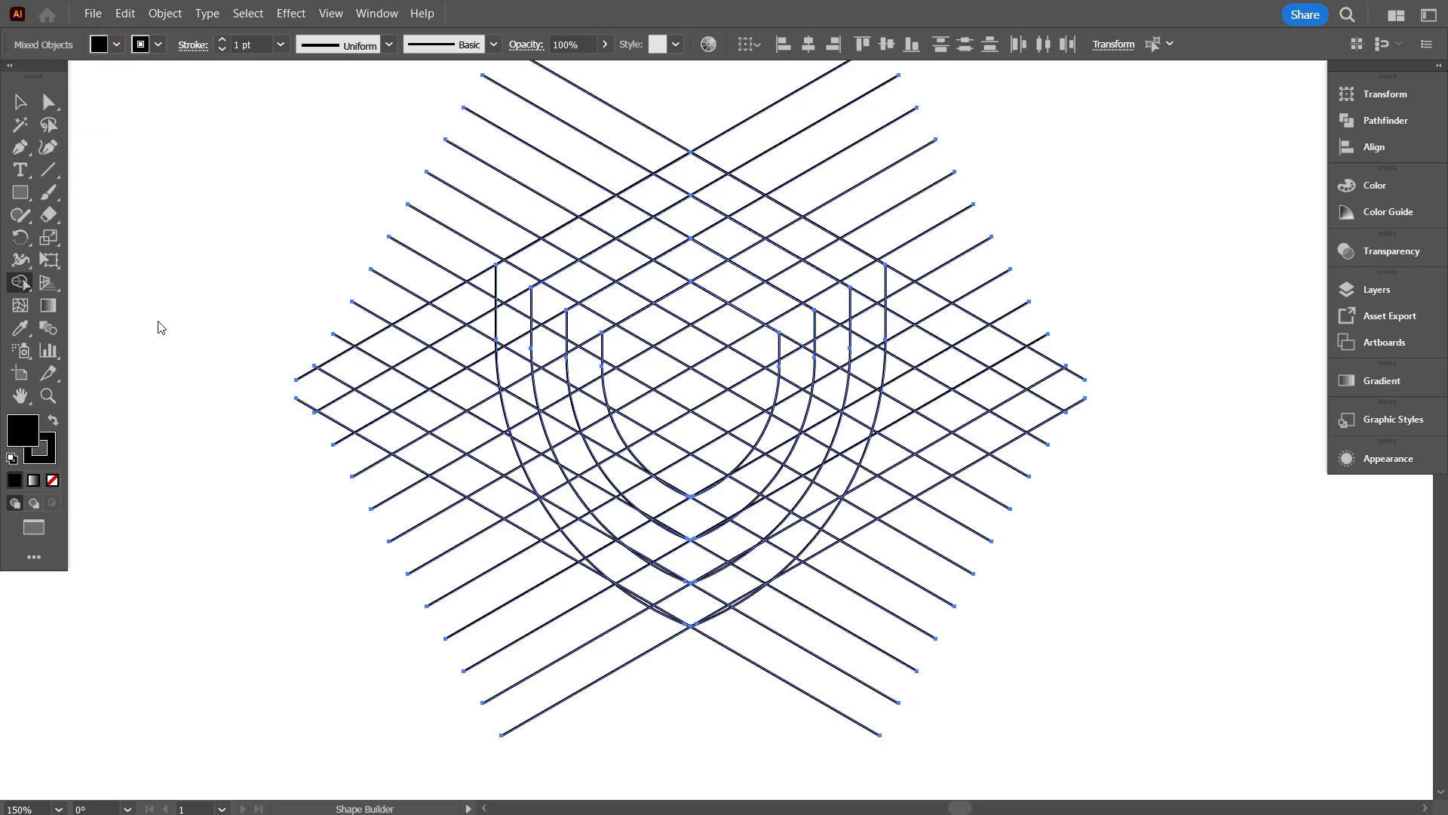
key("ctrl+plus")
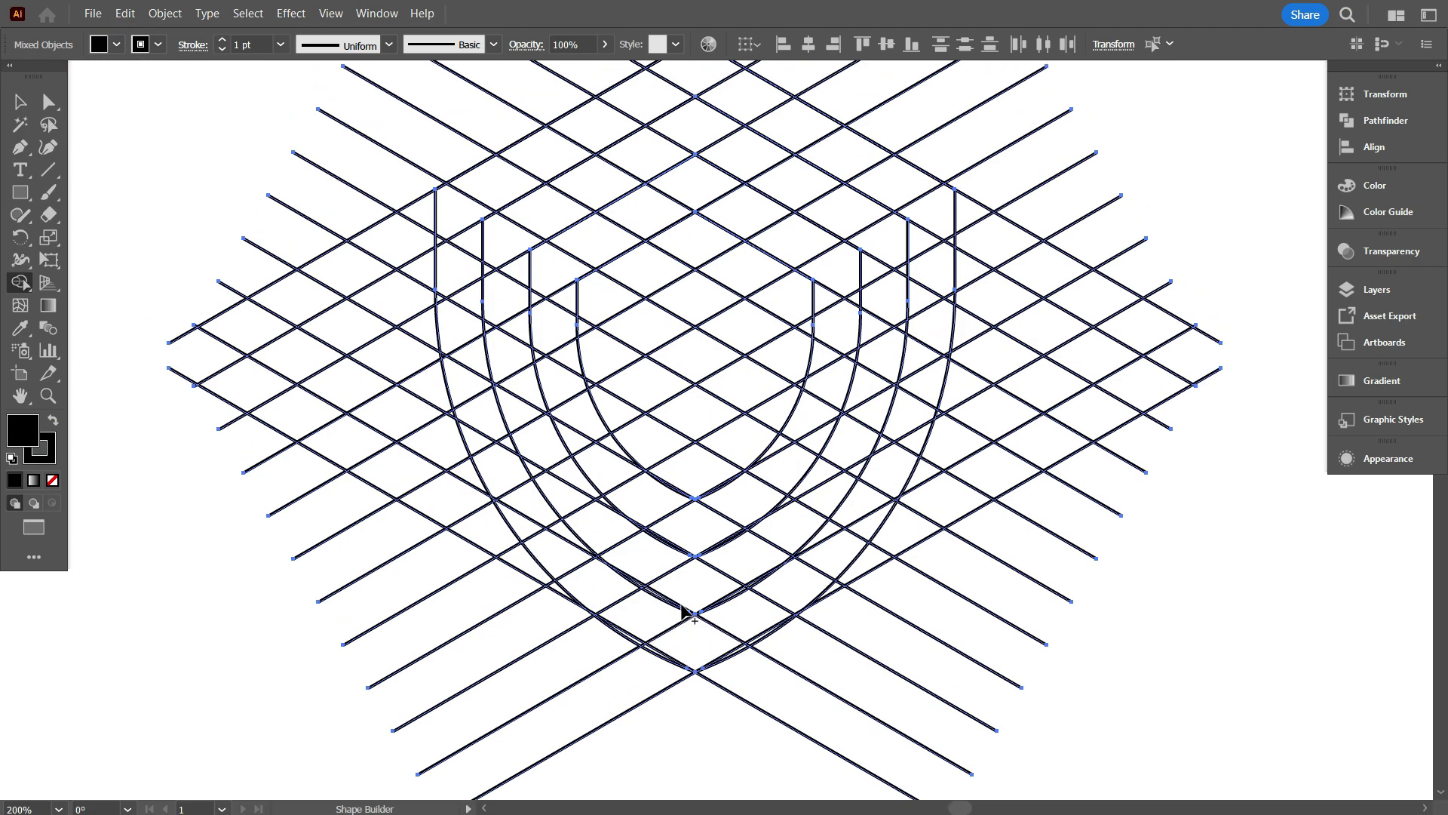
scroll(689, 592, "up", 1)
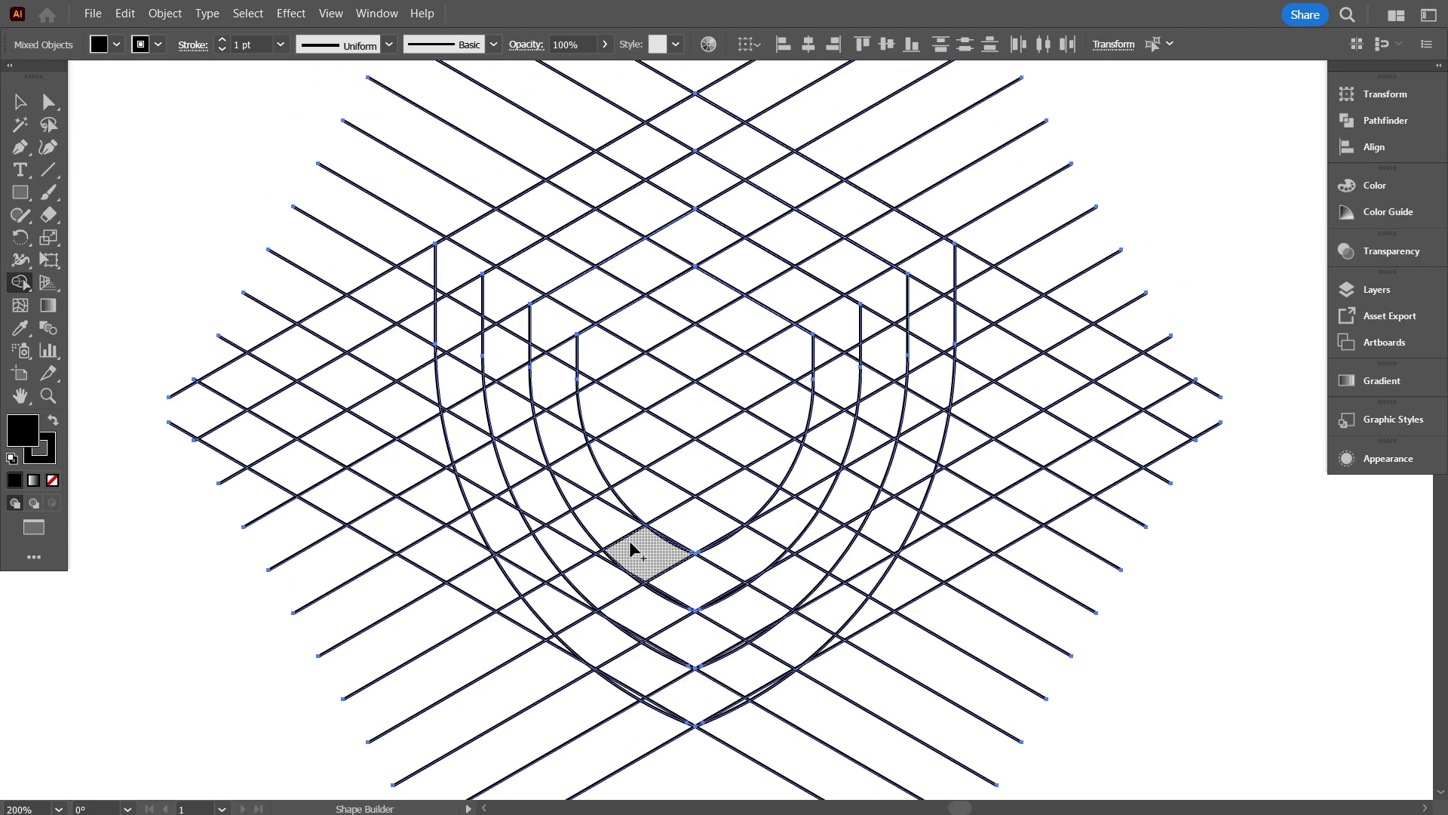
- Merge the S's cells into black shapes: the C-shaped band, top-right strip, lower arc and middle bar
left_click_drag(585, 503, 699, 594)
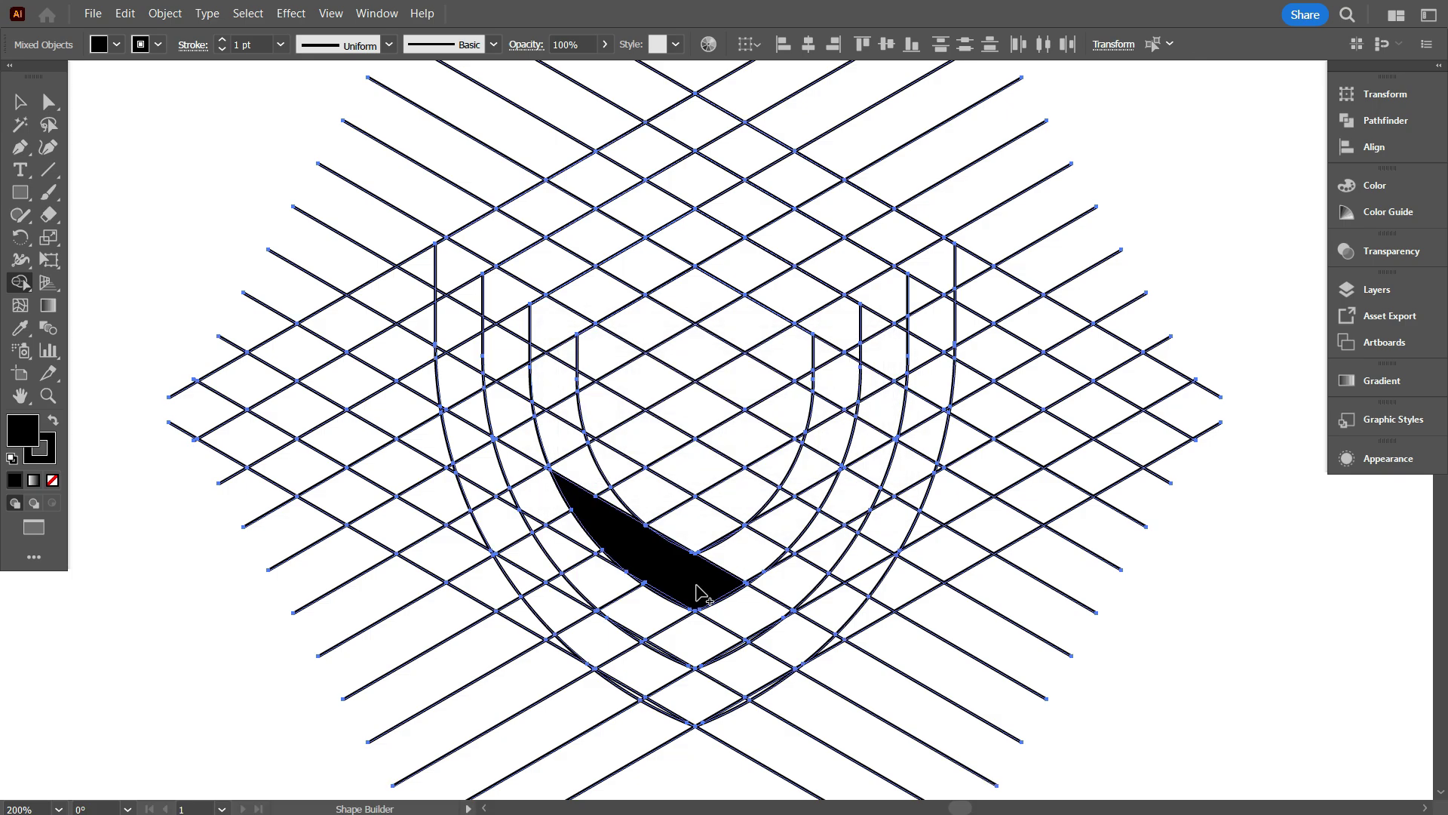
key("ctrl+z")
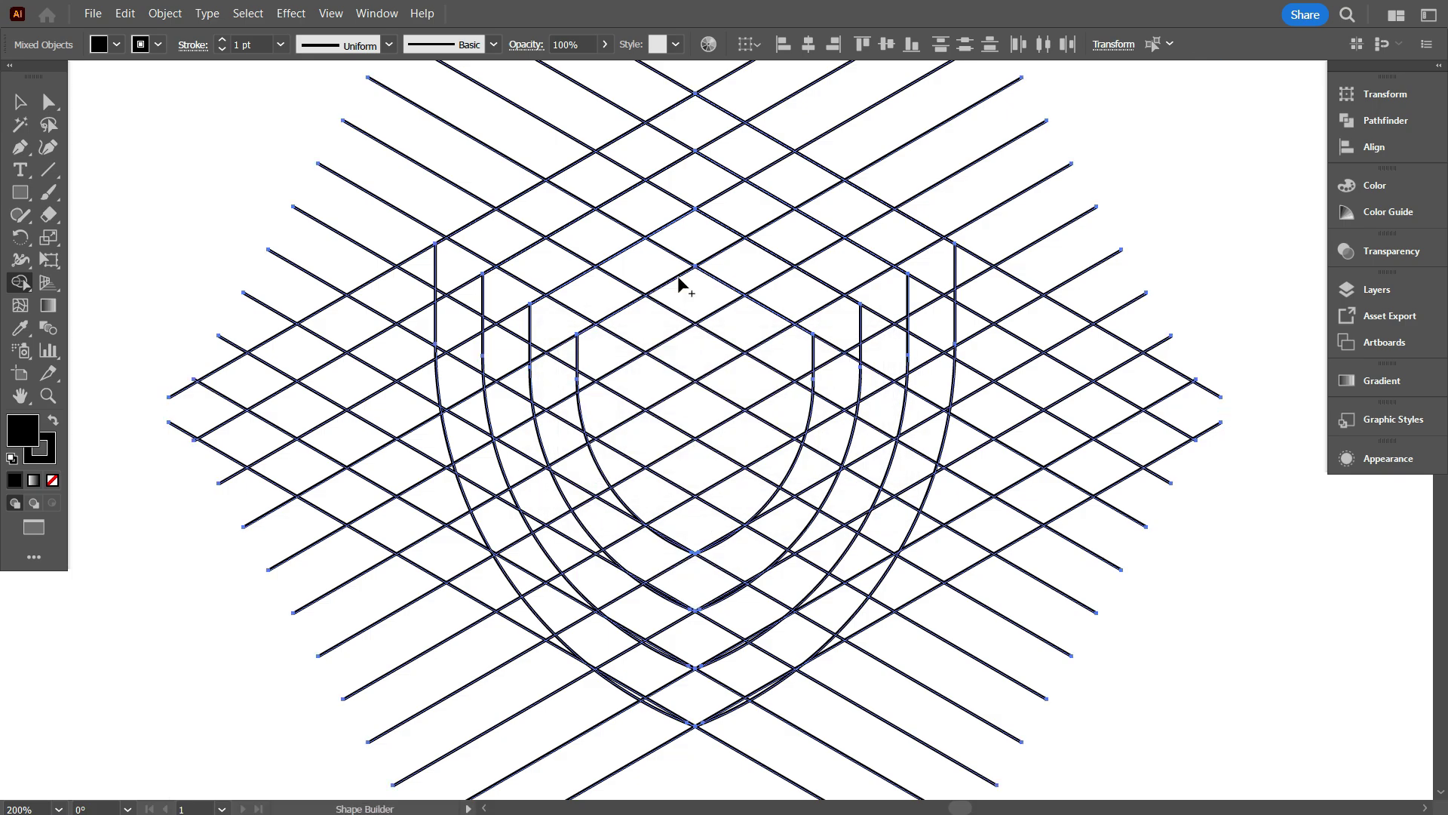
left_click_drag(645, 549, 577, 488)
mouse_move(684, 589)
left_mouse_down()
mouse_move(795, 517)
mouse_move(812, 476)
mouse_move(784, 487)
left_mouse_up()
mouse_move(762, 534)
left_mouse_down()
mouse_move(564, 423)
mouse_move(555, 376)
mouse_move(605, 325)
mouse_move(696, 279)
mouse_move(807, 336)
left_mouse_up()
left_click_drag(855, 390, 857, 392)
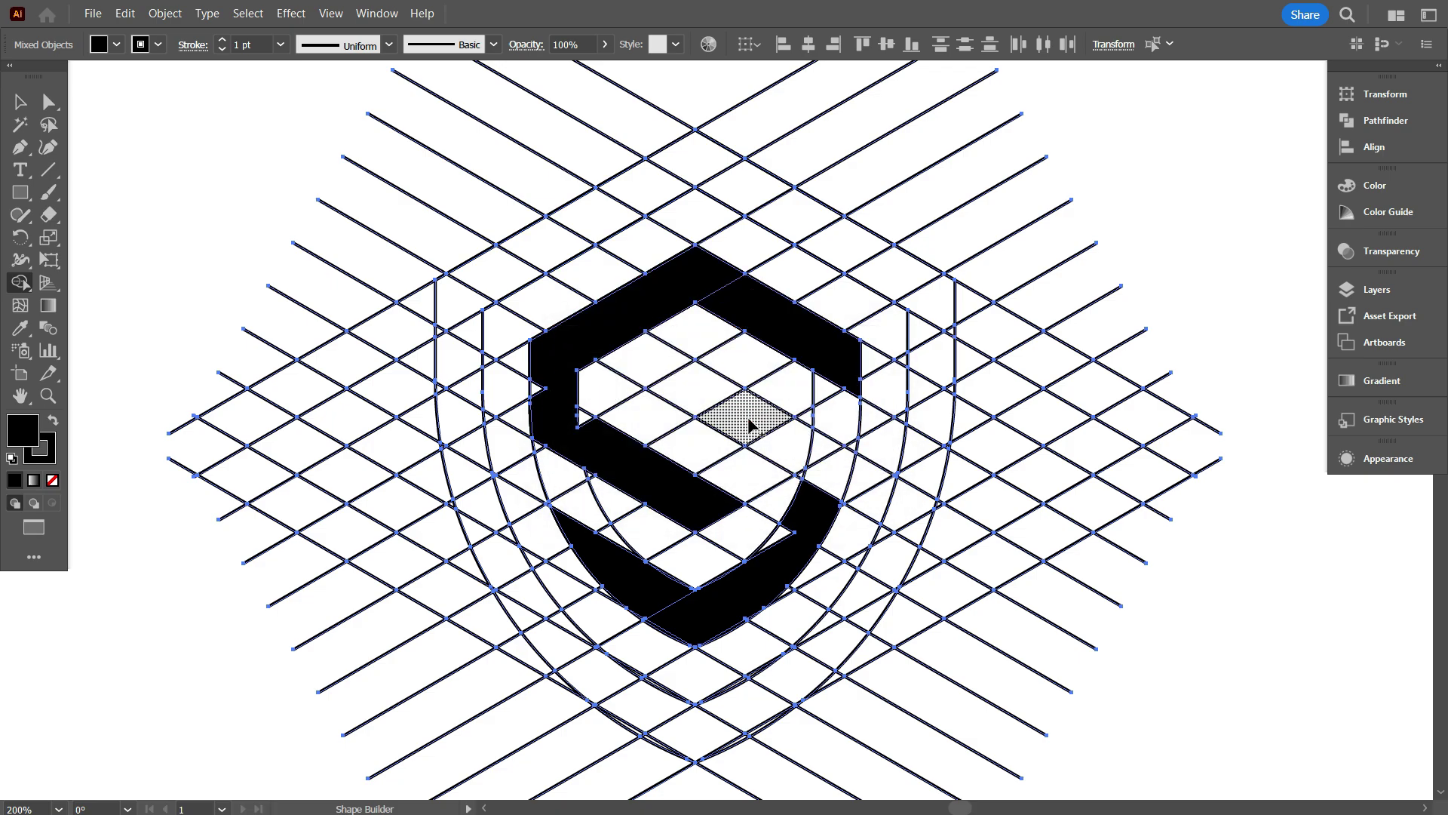
mouse_move(702, 634)
left_mouse_down()
mouse_move(828, 478)
mouse_move(731, 411)
mouse_move(725, 422)
left_mouse_up()
- Merge the thin sliver and small triangles into the left region and right arc
scroll(712, 602, "down", 1)
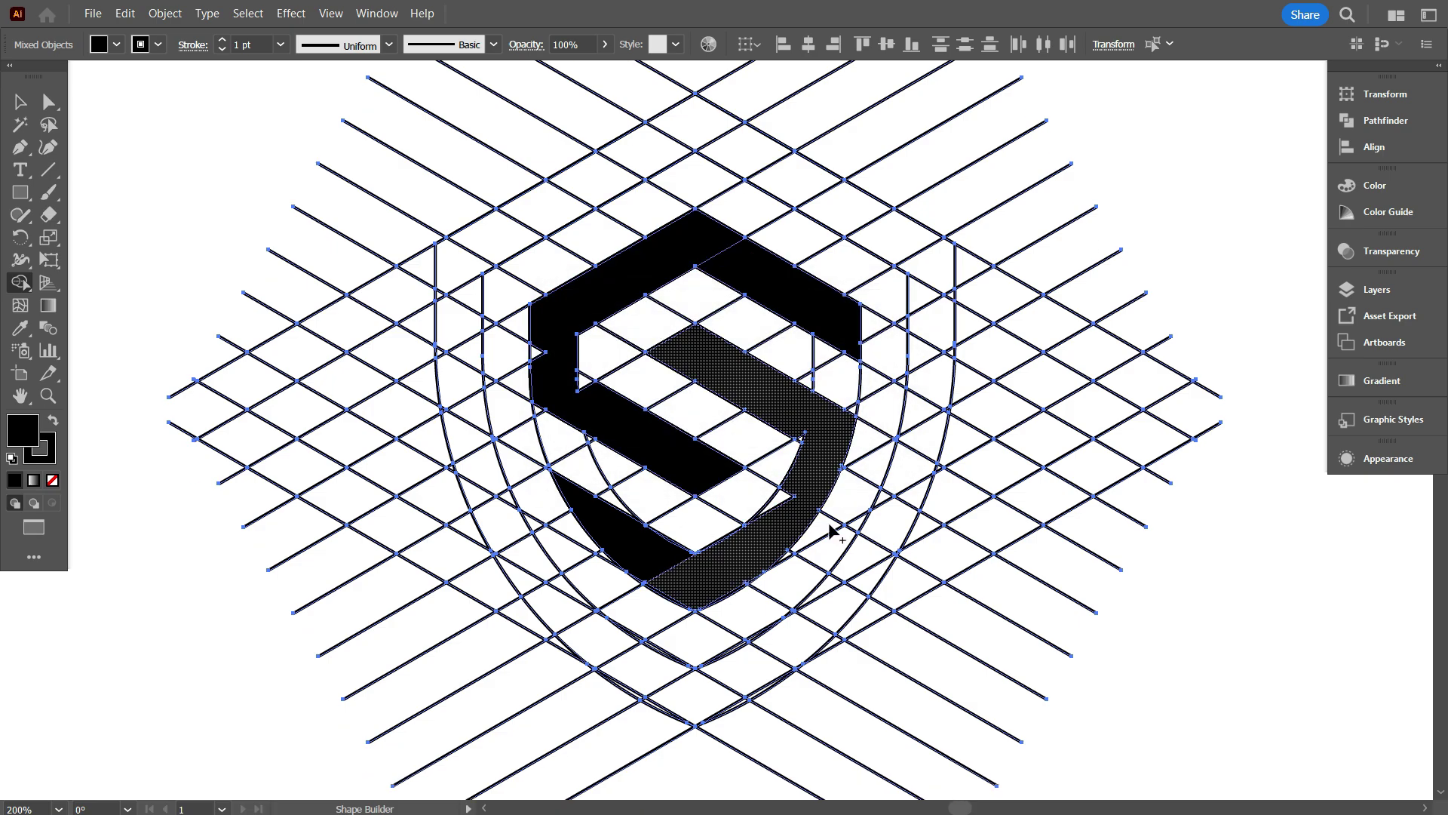
scroll(704, 633, "up", 6)
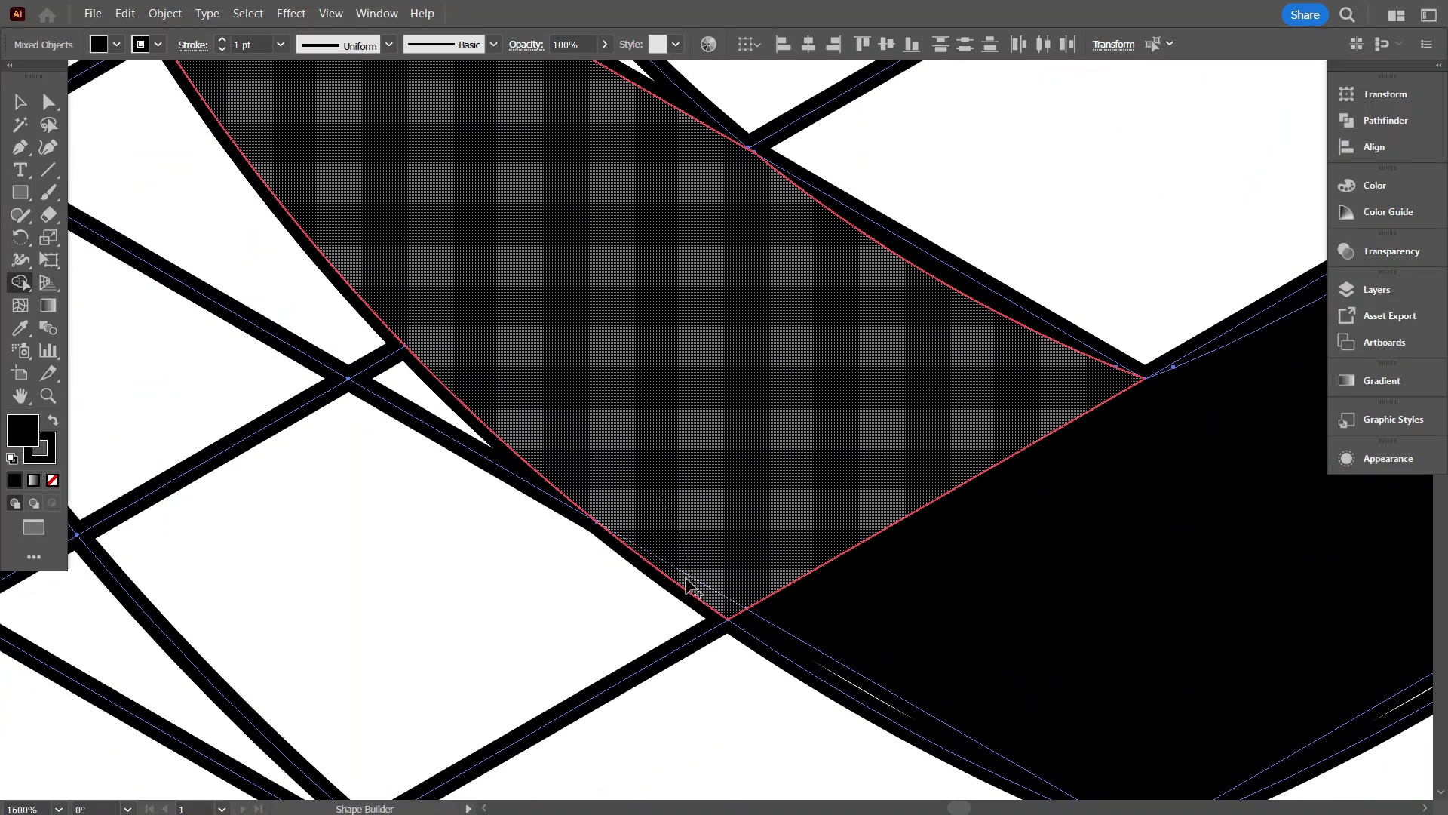
scroll(695, 588, "down", 4)
scroll(717, 516, "up", 2)
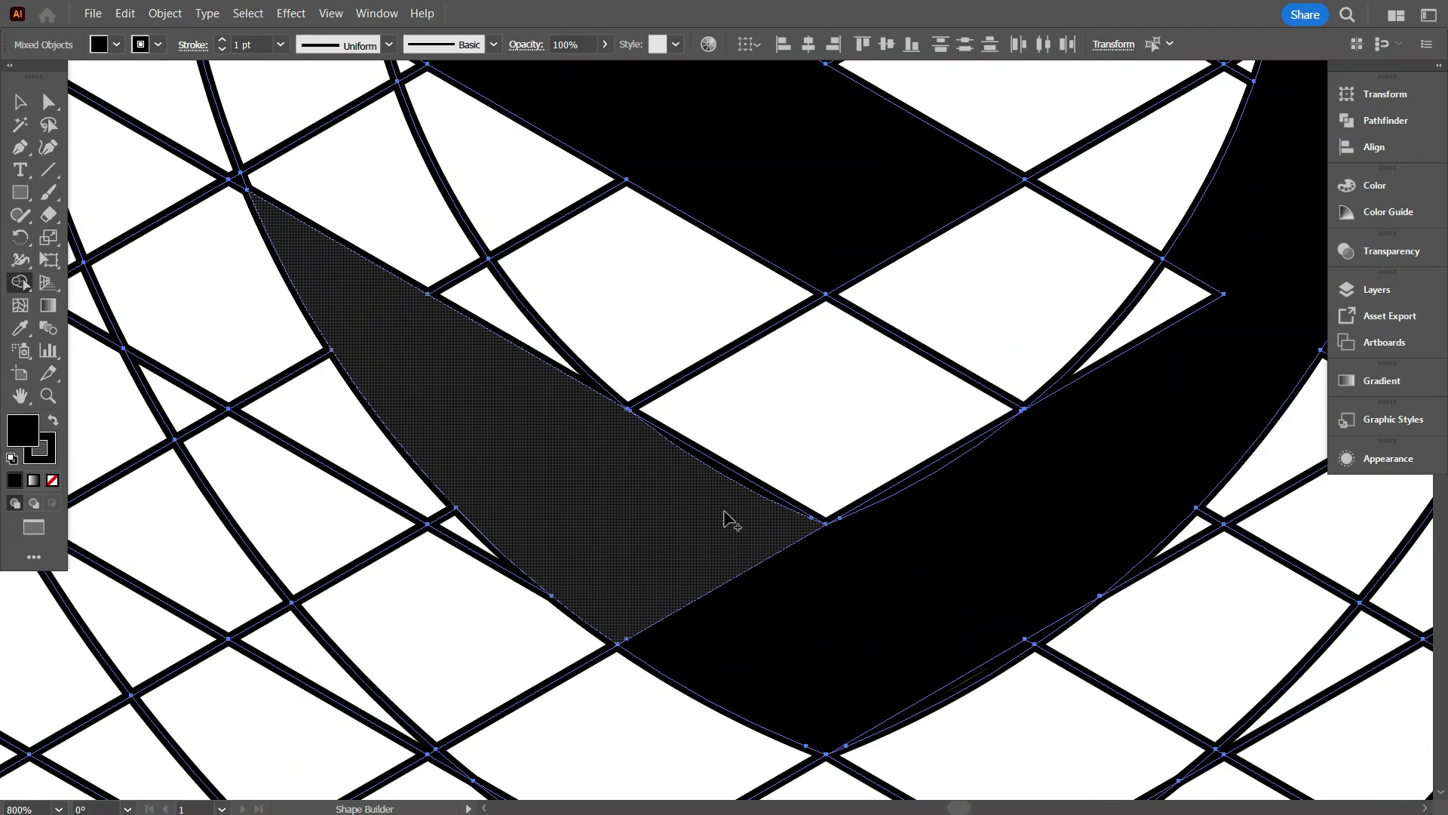
left_click_drag(729, 521, 702, 459)
scroll(491, 449, "down", 2)
scroll(726, 513, "down", 1)
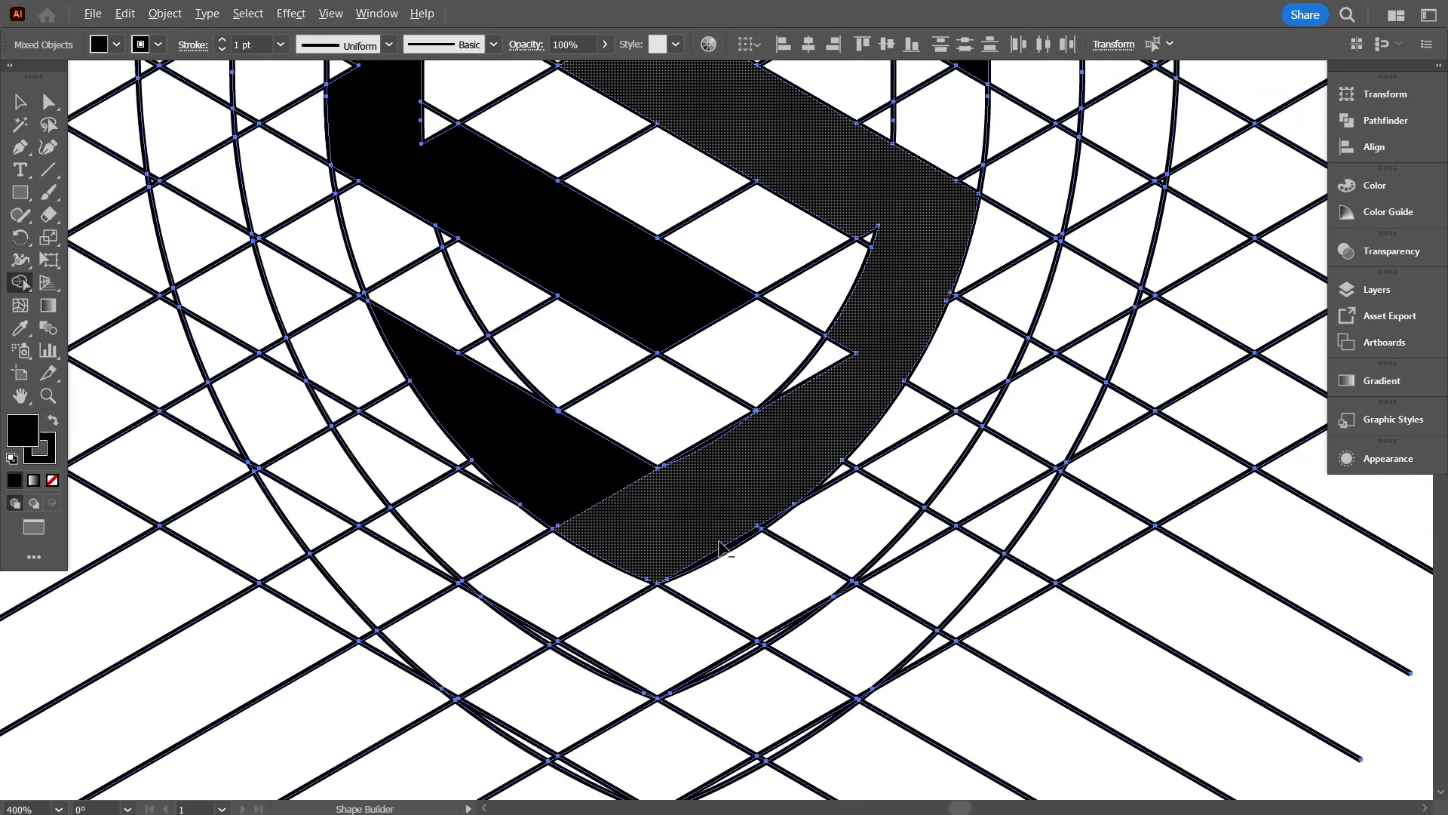
scroll(725, 519, "up", 3)
scroll(850, 498, "down", 3)
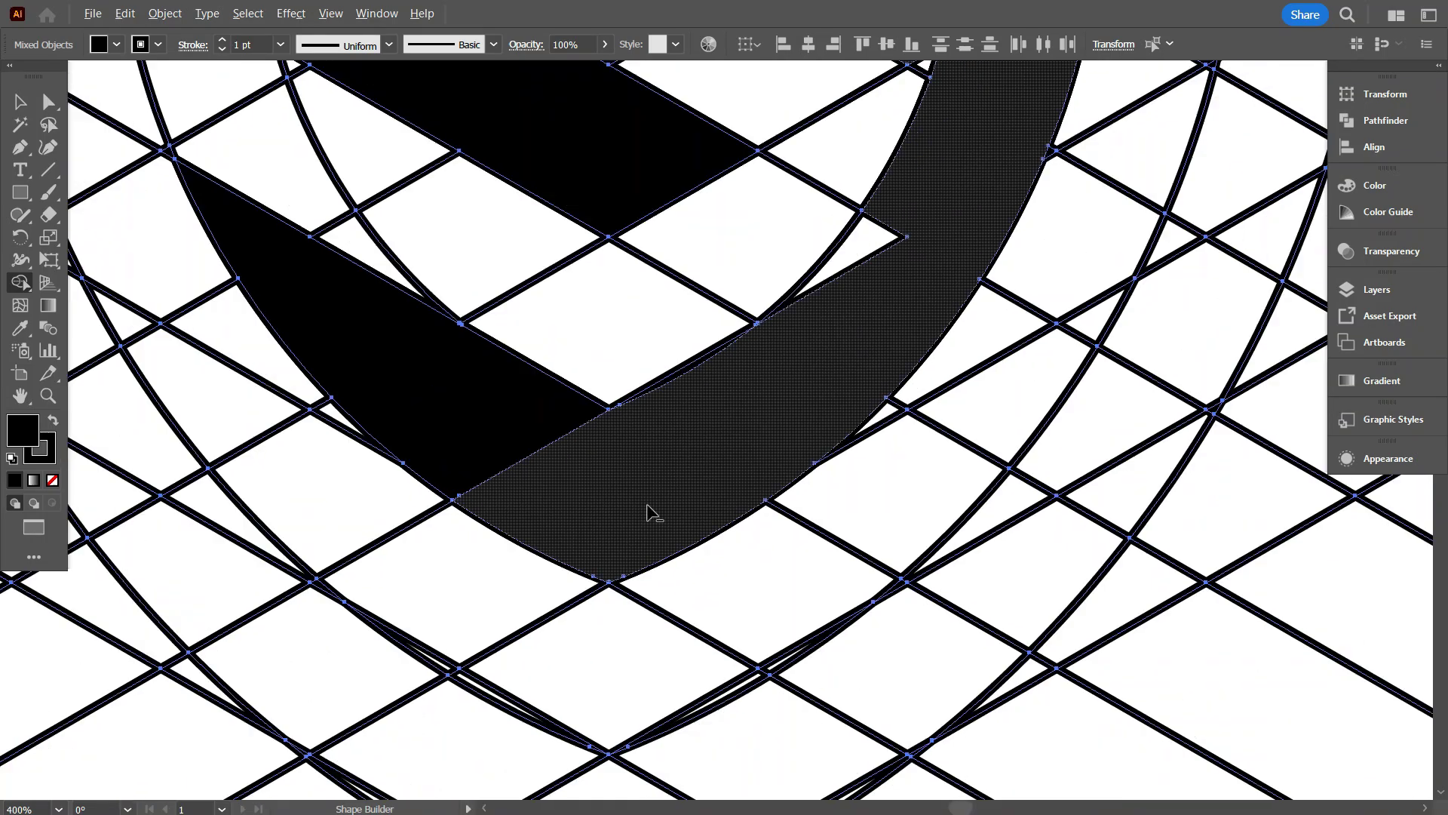
scroll(801, 369, "up", 1)
left_click_drag(814, 408, 783, 331)
scroll(726, 363, "up", 1)
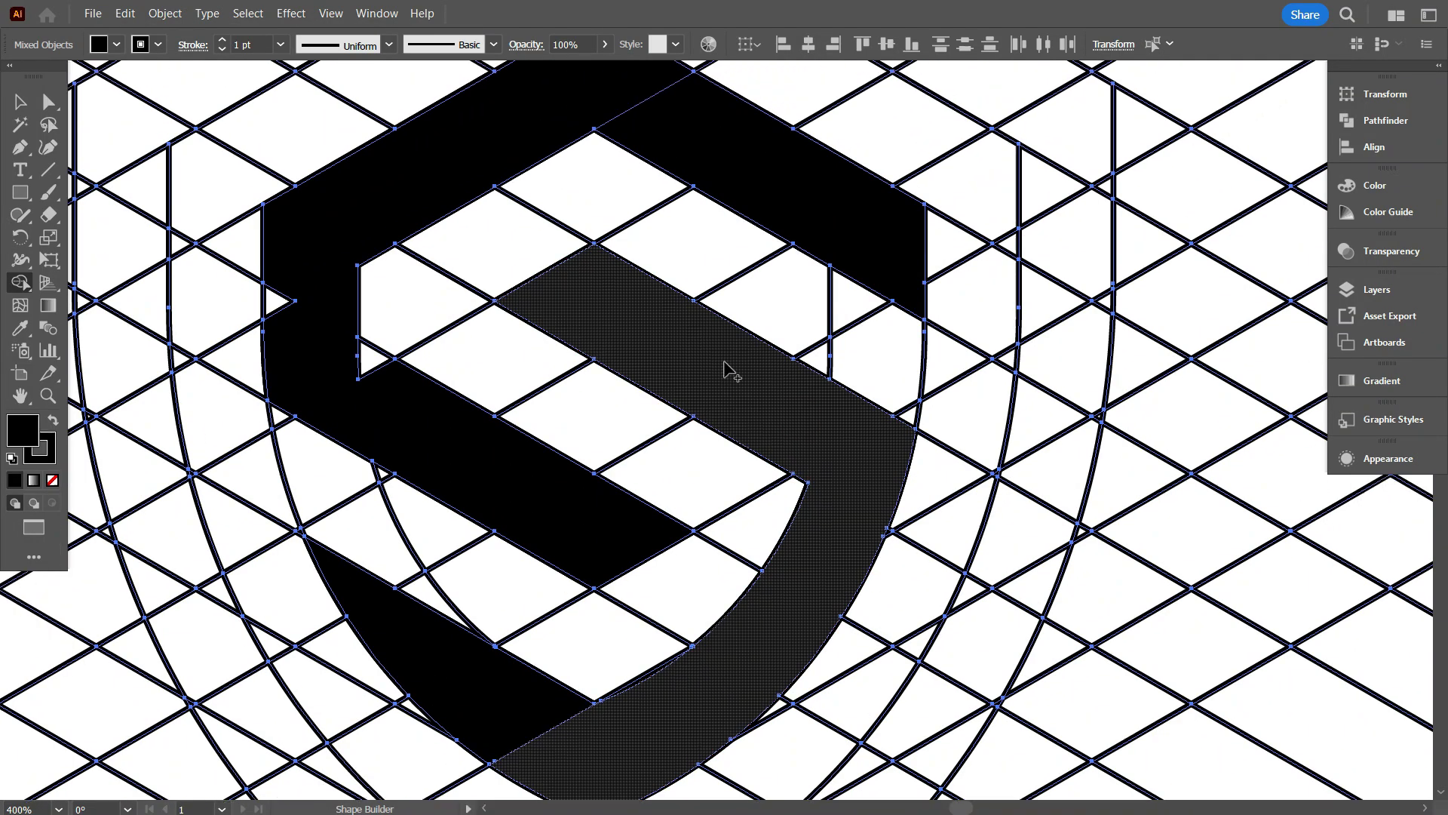
left_click_drag(388, 411, 347, 361)
scroll(462, 479, "up", 1)
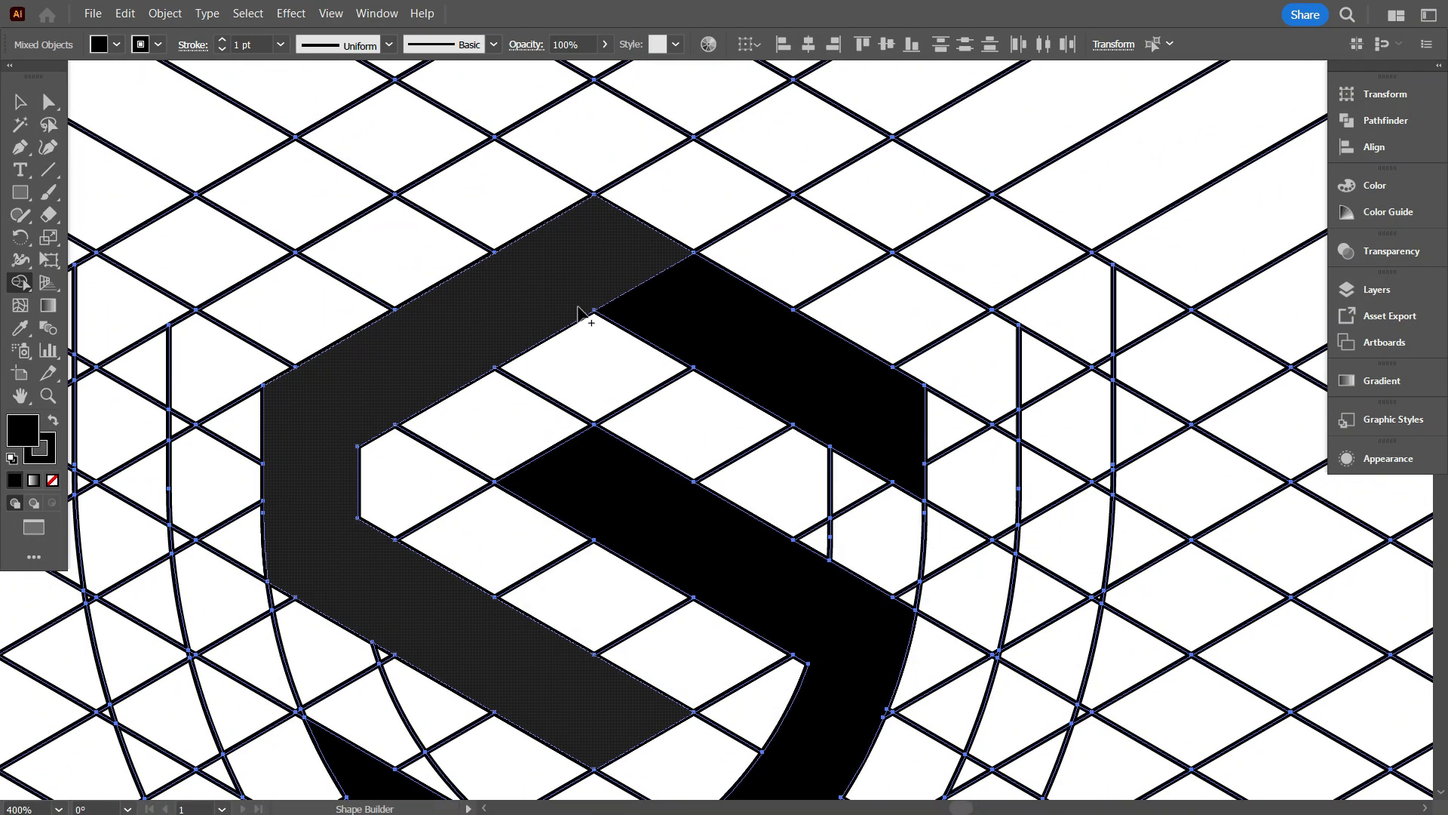
scroll(641, 392, "down", 2)
scroll(767, 640, "up", 1)
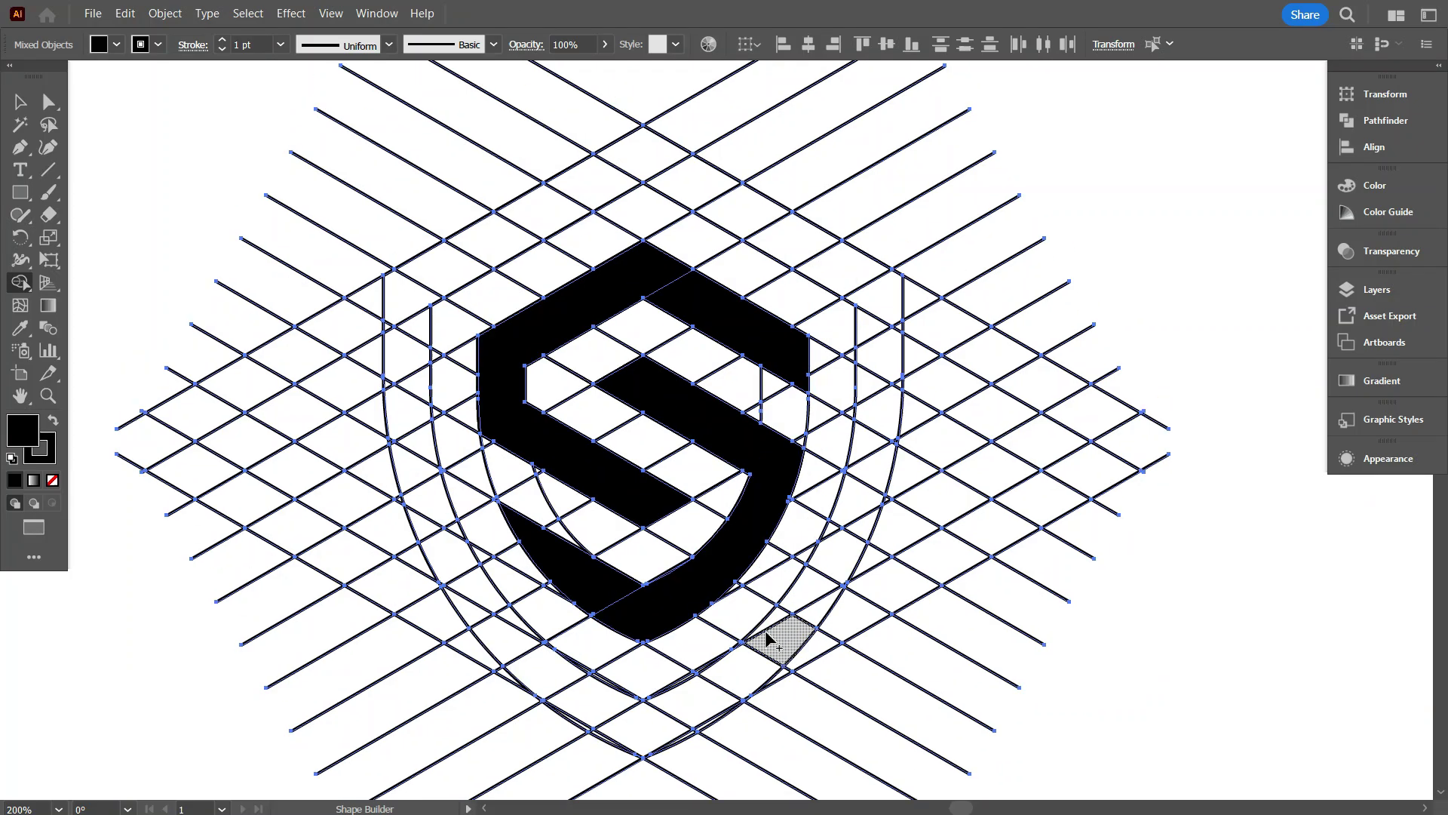
- Merge the outer stripes running down-left and down-right, the left L shape and the lower arc stripes
mouse_move(646, 152)
left_mouse_down()
mouse_move(443, 254)
mouse_move(418, 290)
left_mouse_up()
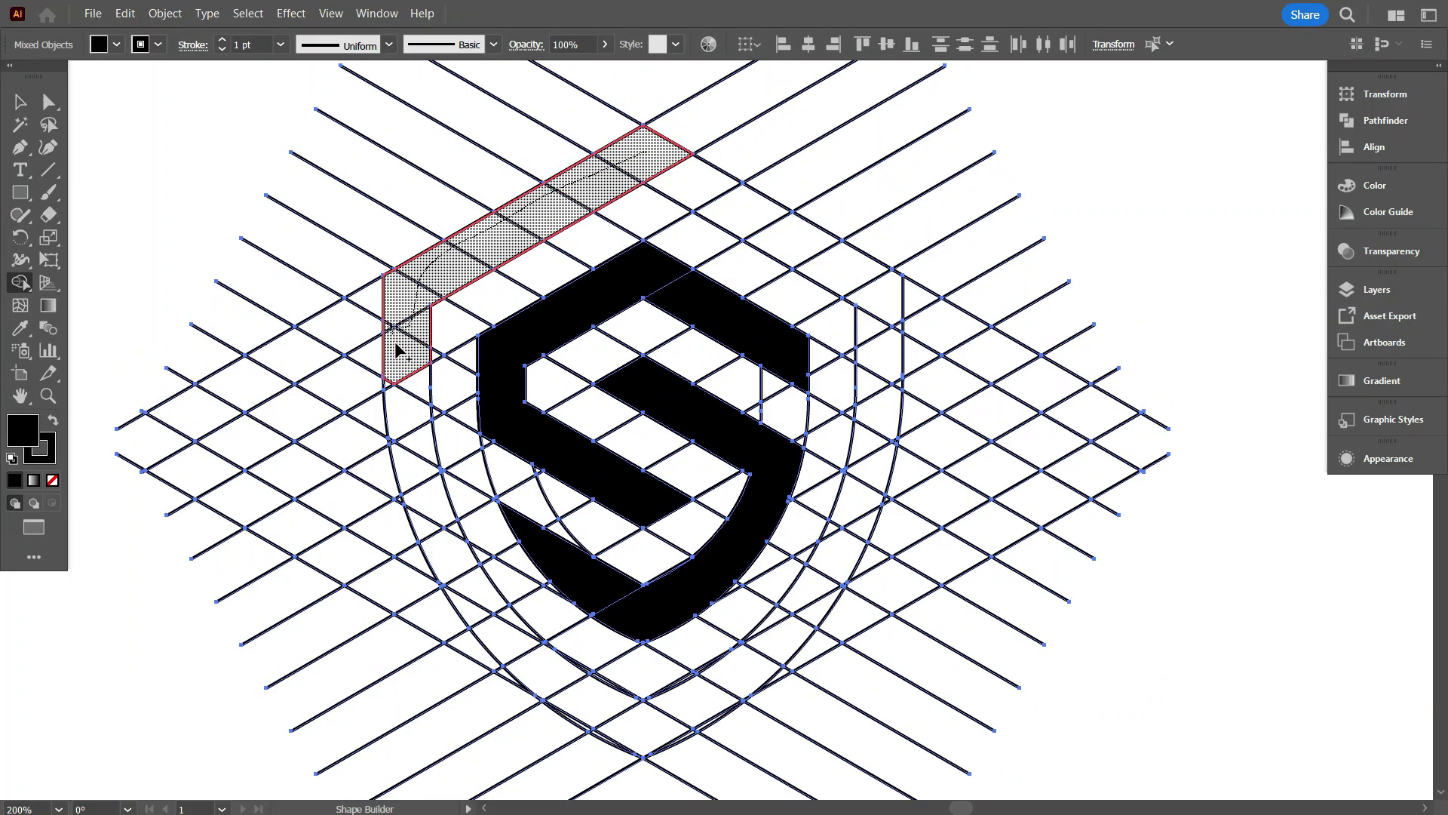
left_click_drag(419, 389, 419, 391)
mouse_move(647, 154)
left_mouse_down()
mouse_move(821, 261)
mouse_move(879, 358)
mouse_move(896, 341)
left_mouse_up()
scroll(566, 453, "down", 5)
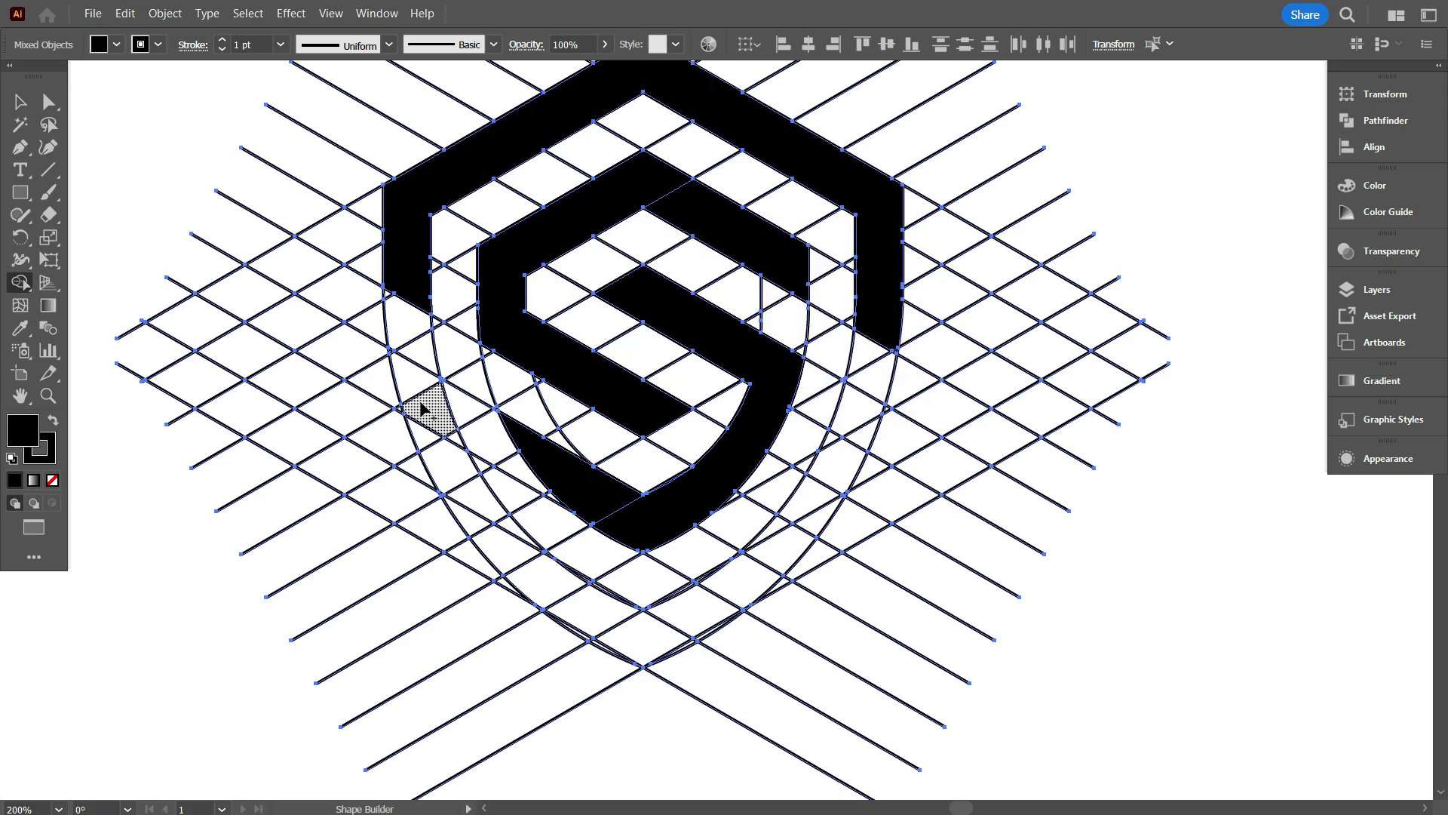
mouse_move(404, 377)
left_mouse_down()
mouse_move(487, 445)
mouse_move(636, 642)
left_mouse_up()
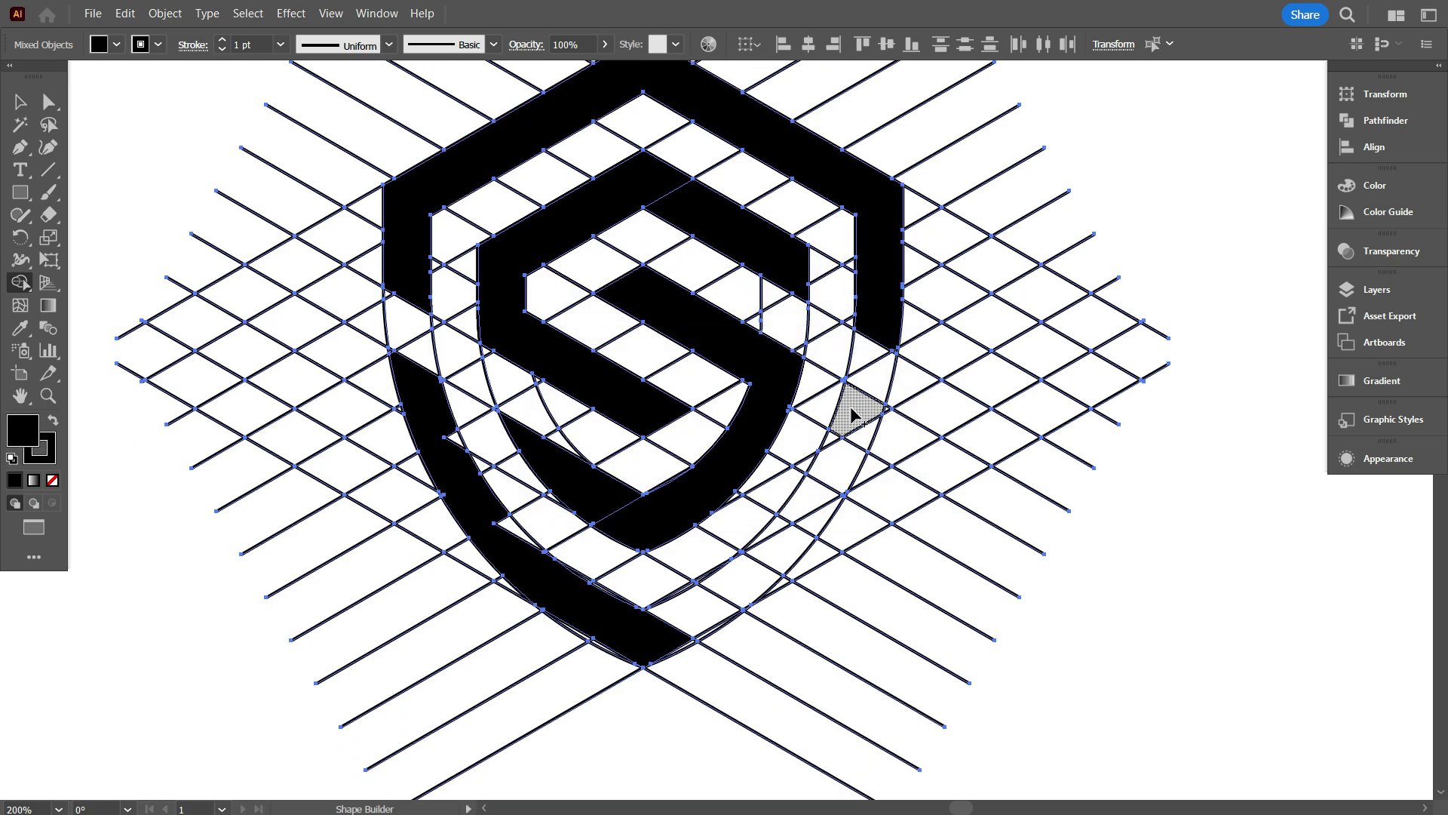
mouse_move(857, 411)
left_mouse_down()
mouse_move(769, 556)
mouse_move(661, 647)
left_mouse_up()
- Merge the small triangle and lower slivers into the arc stripe and lower band
scroll(445, 414, "up", 5)
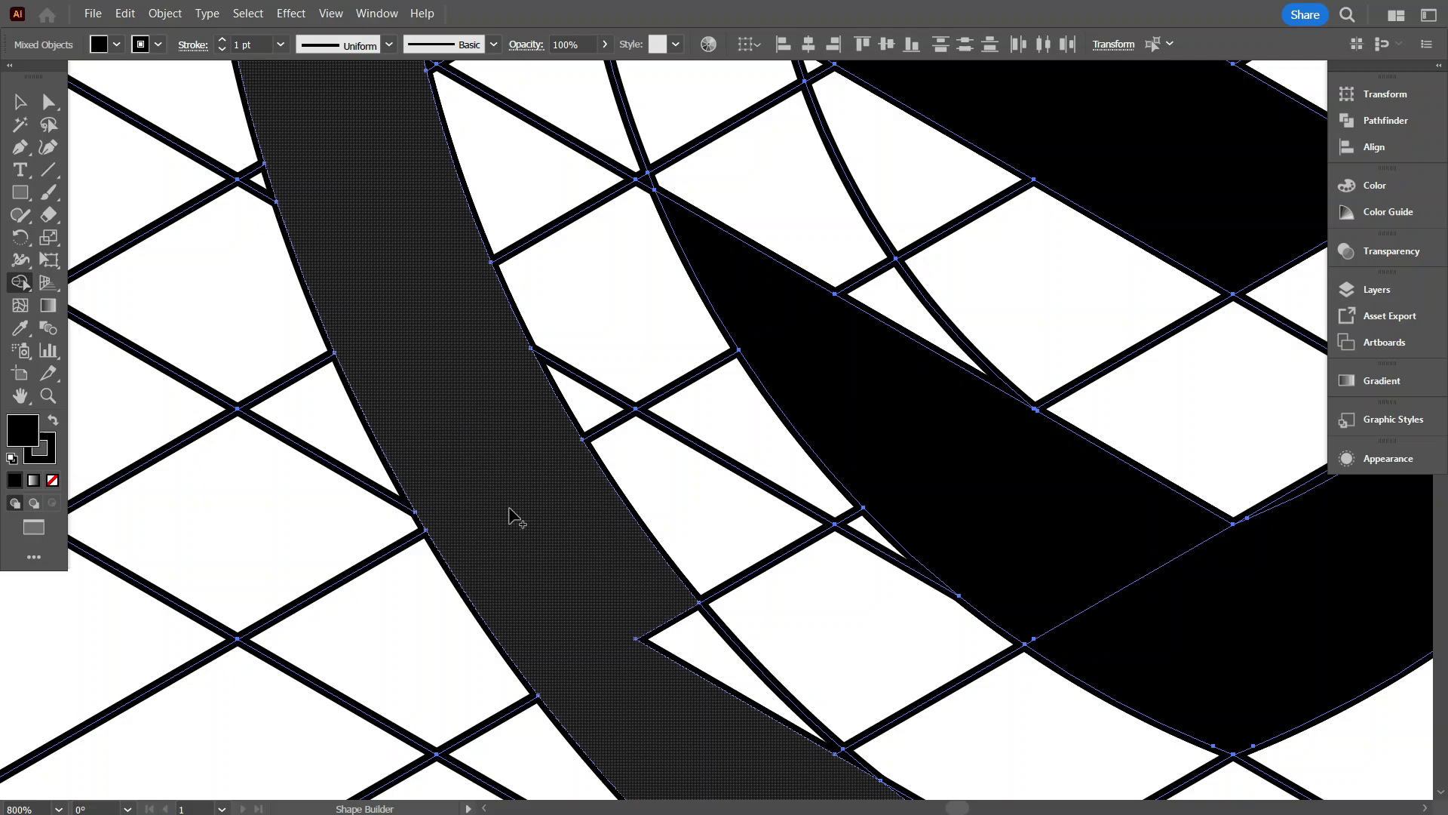
scroll(514, 517, "down", 2)
left_click_drag(614, 542, 706, 658)
scroll(706, 657, "down", 4)
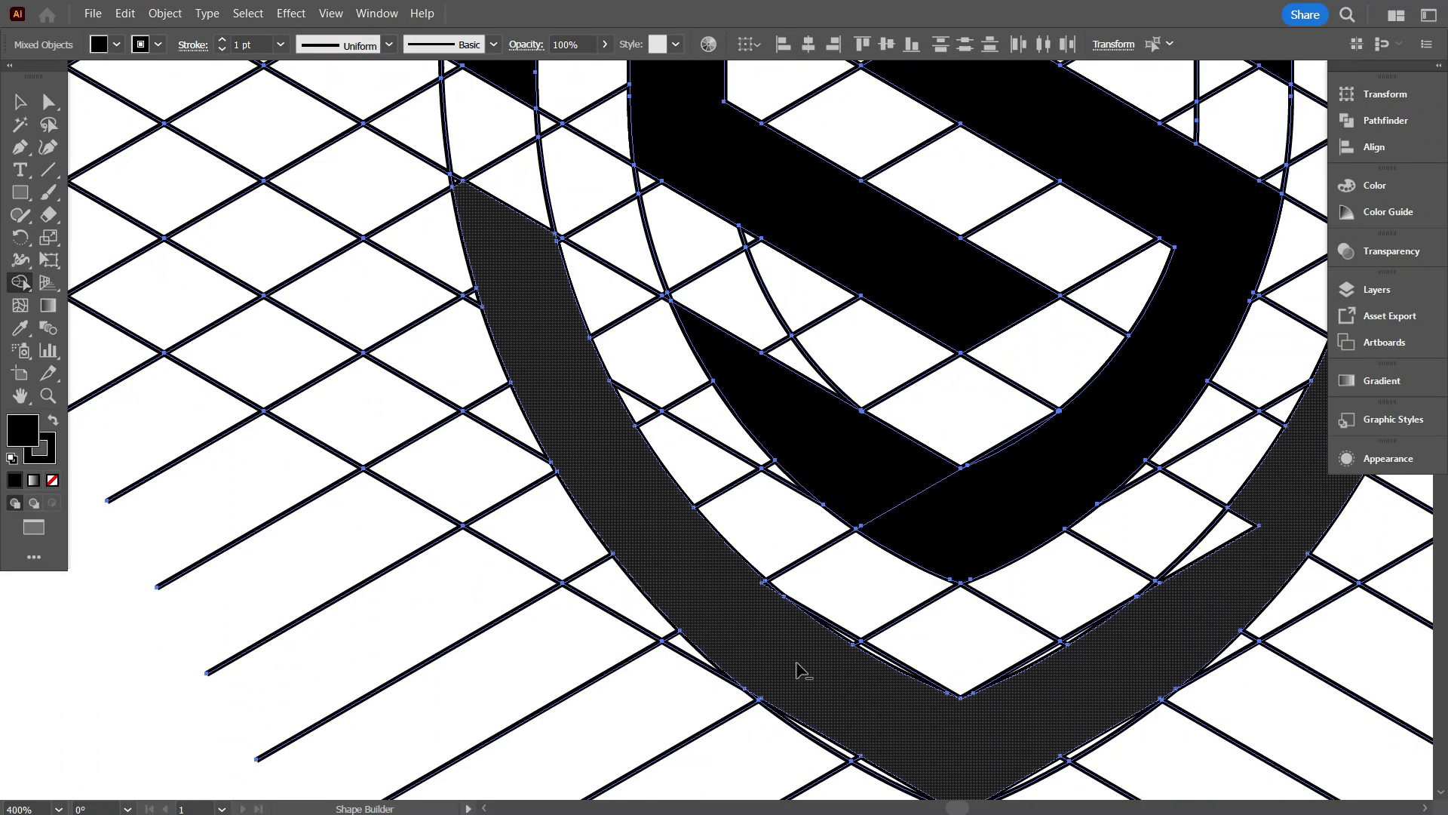
scroll(800, 666, "up", 3)
mouse_move(776, 590)
left_mouse_down()
mouse_move(717, 520)
mouse_move(694, 455)
left_mouse_up()
scroll(830, 614, "down", 5)
scroll(820, 573, "up", 5)
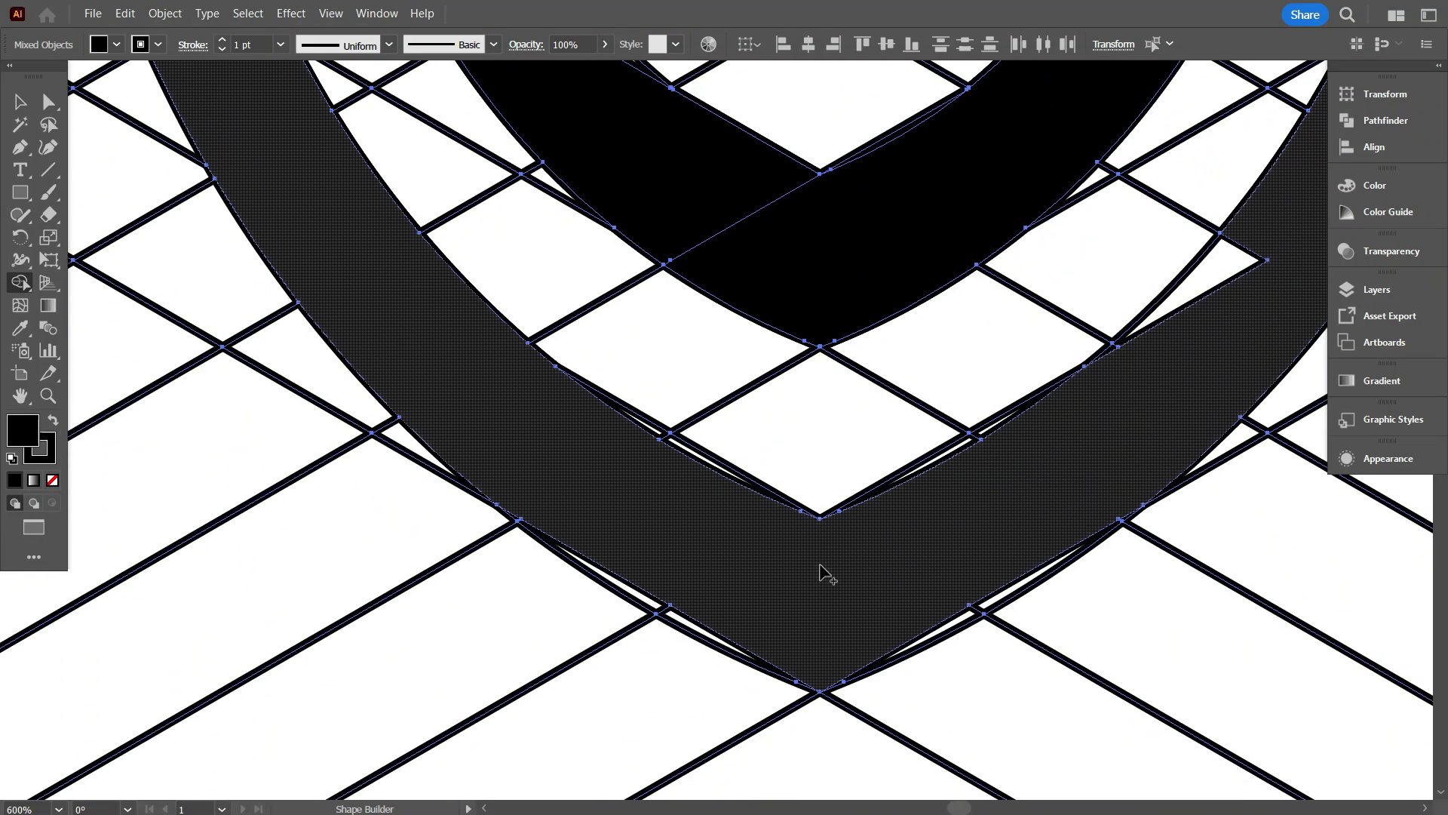
mouse_move(610, 545)
left_mouse_down()
mouse_move(668, 627)
mouse_move(730, 655)
left_mouse_up()
scroll(522, 498, "up", 2)
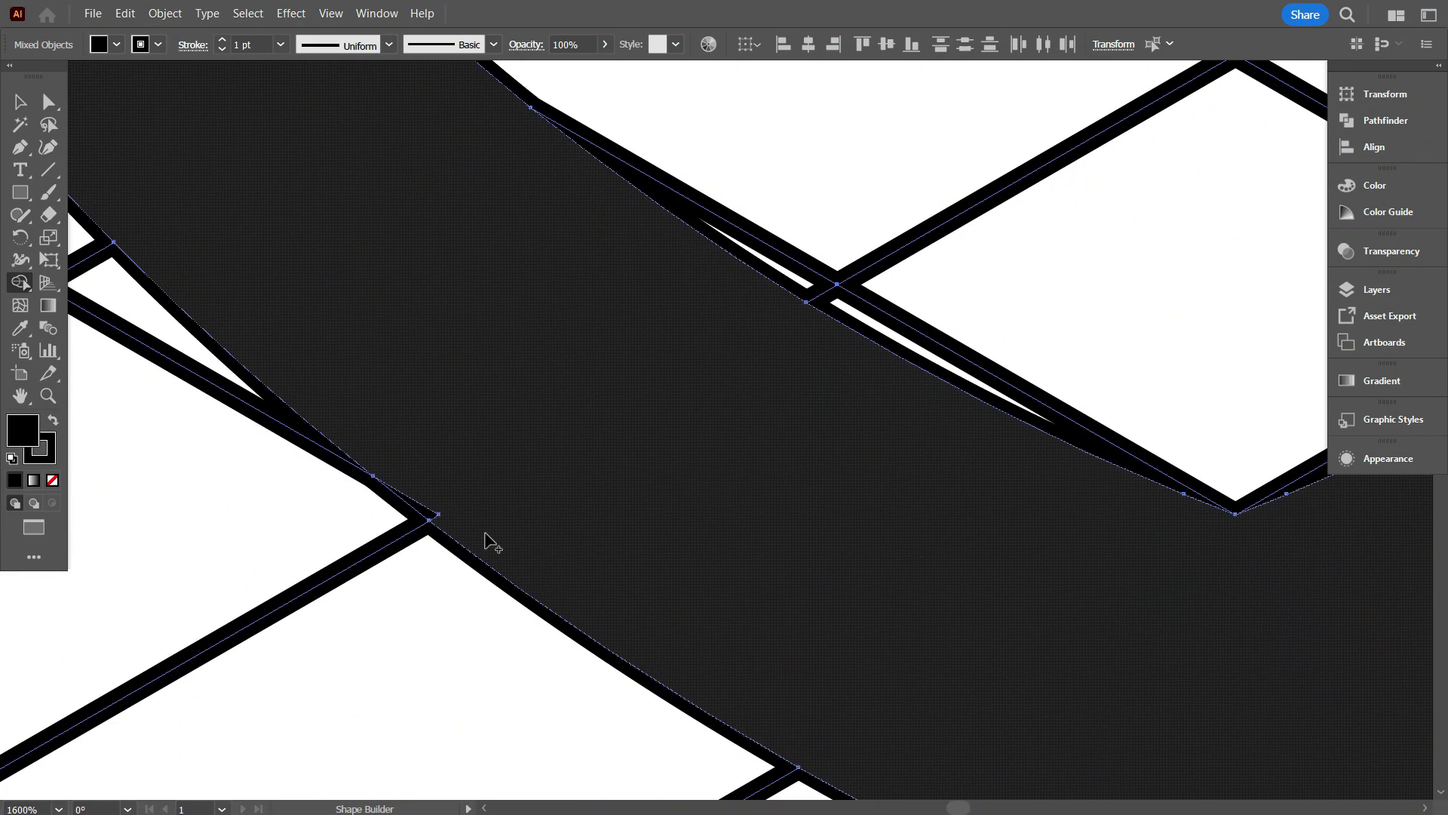
left_click_drag(466, 524, 423, 502)
scroll(423, 457, "down", 3)
scroll(792, 603, "up", 3)
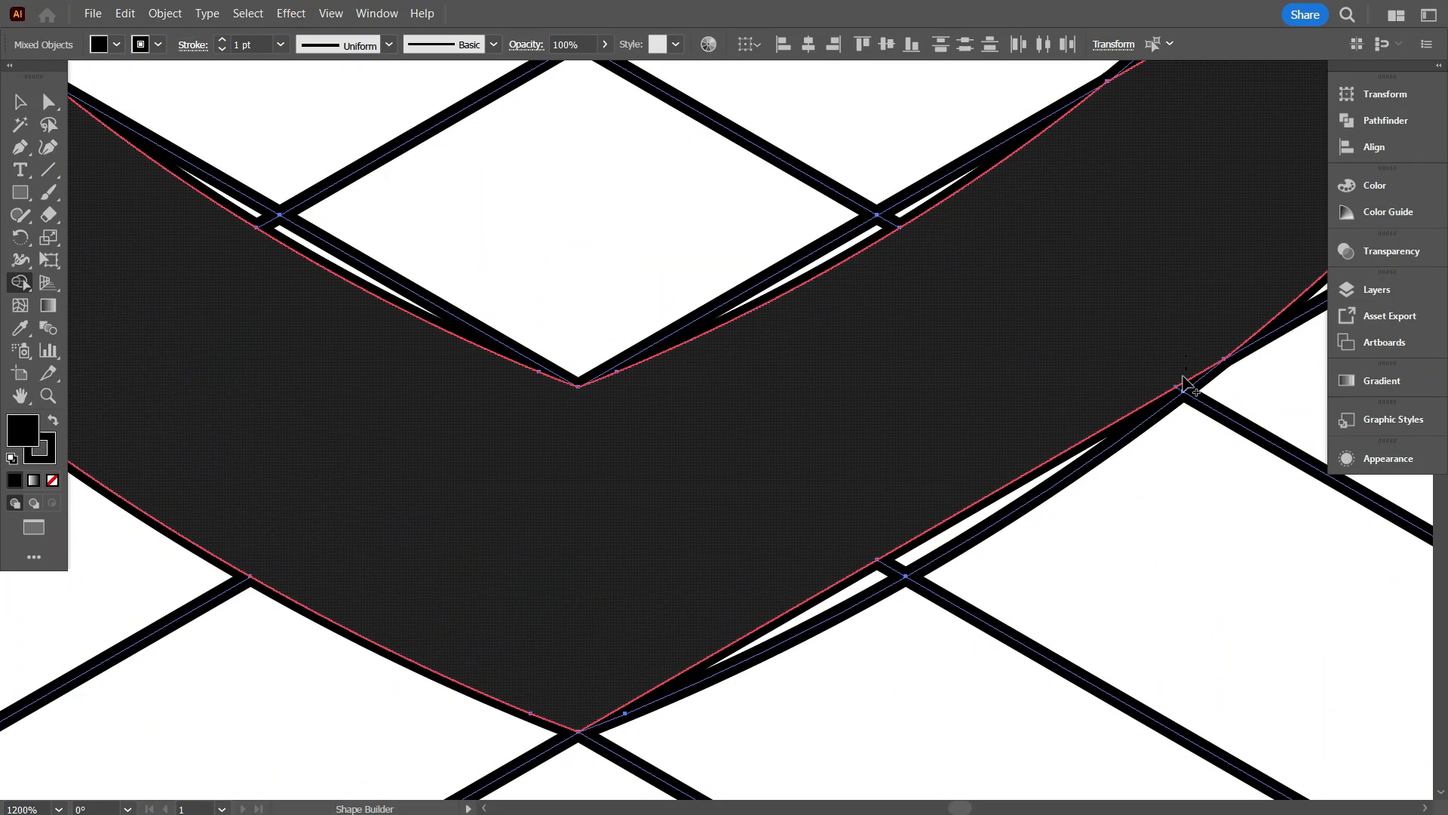
- Merge the remaining slivers at the lower stripe, the band's right edge and the left strip's corner
mouse_move(916, 544)
left_mouse_down()
mouse_move(822, 594)
mouse_move(619, 617)
left_mouse_up()
scroll(636, 592, "down", 3)
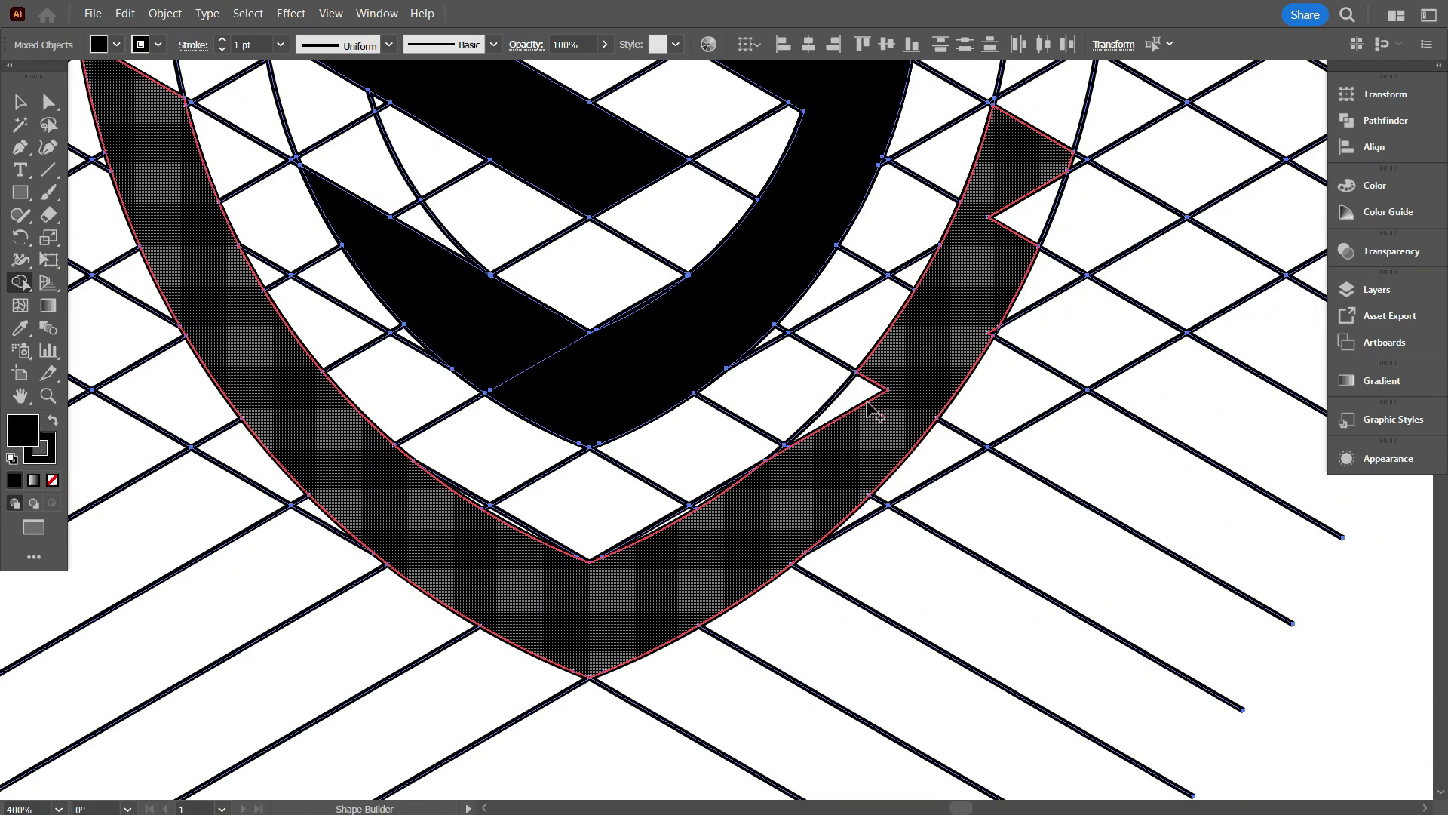
scroll(811, 446, "up", 4)
left_click_drag(796, 473, 735, 368)
scroll(792, 484, "down", 4)
scroll(808, 488, "up", 2)
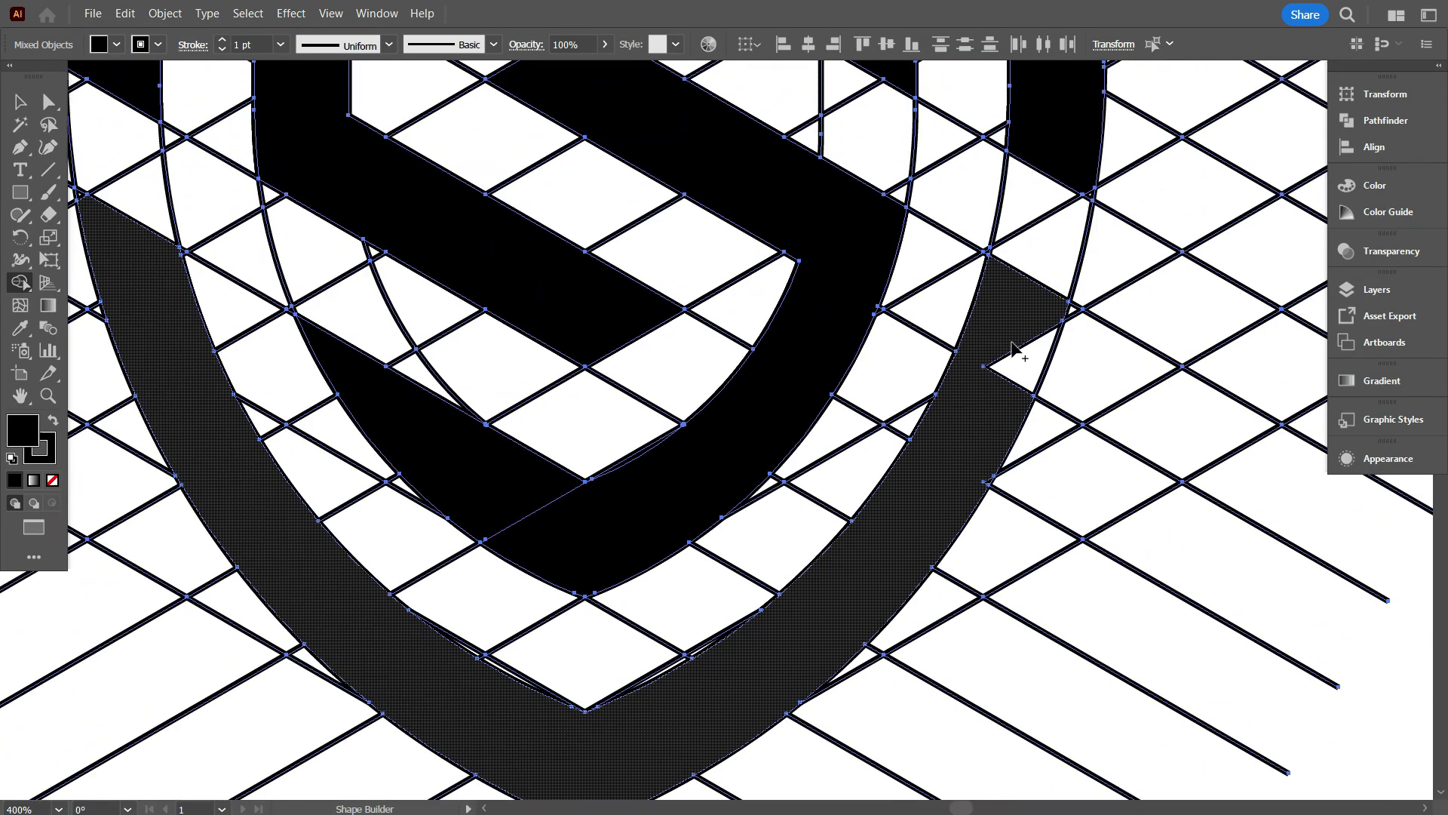
left_click_drag(1024, 324, 999, 399)
scroll(994, 465, "up", 4)
scroll(960, 511, "down", 5)
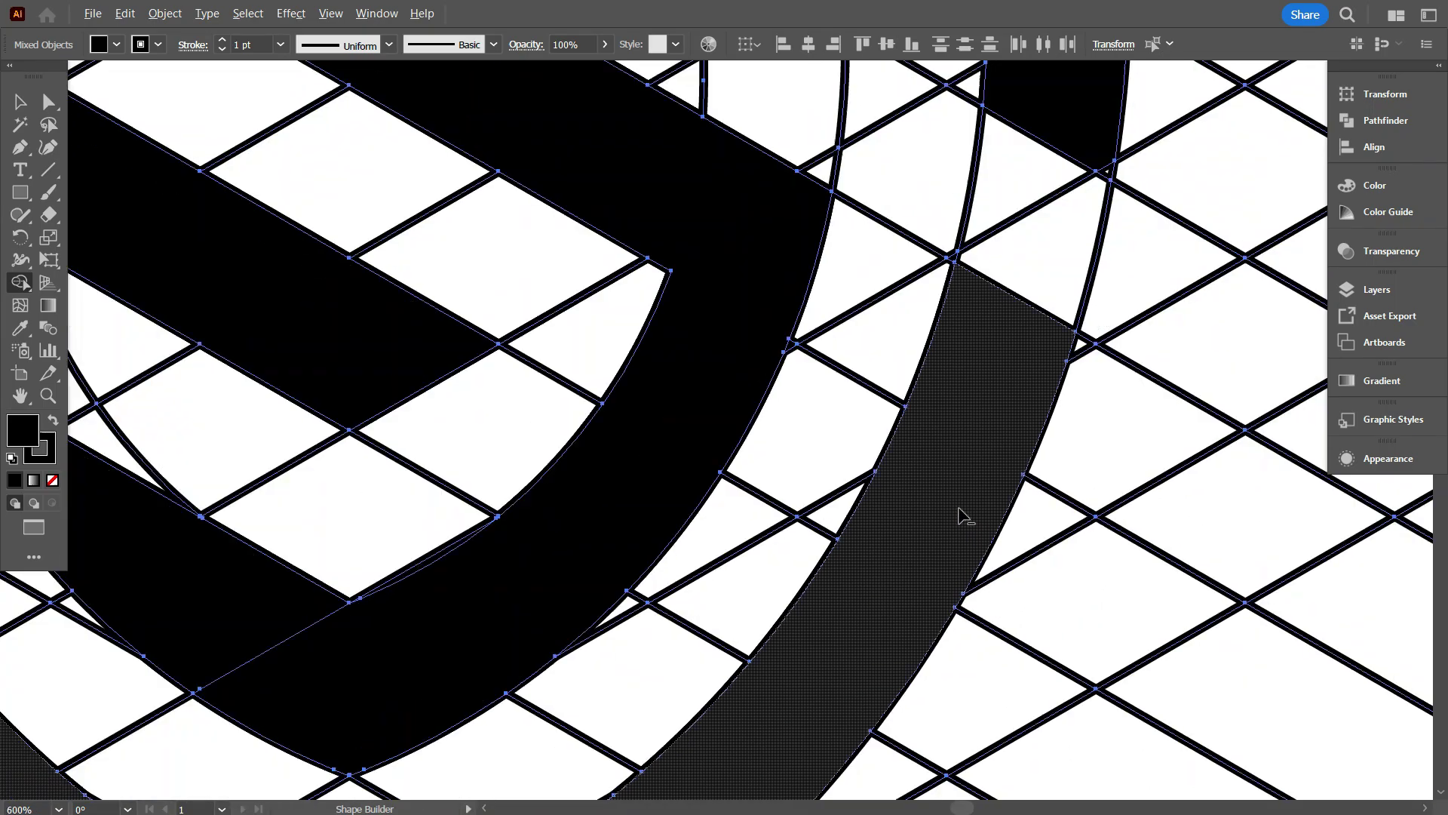
scroll(452, 423, "up", 2)
scroll(320, 407, "up", 4)
left_click_drag(311, 400, 243, 312)
scroll(491, 491, "down", 4)
scroll(498, 405, "down", 2)
scroll(769, 592, "up", 1)
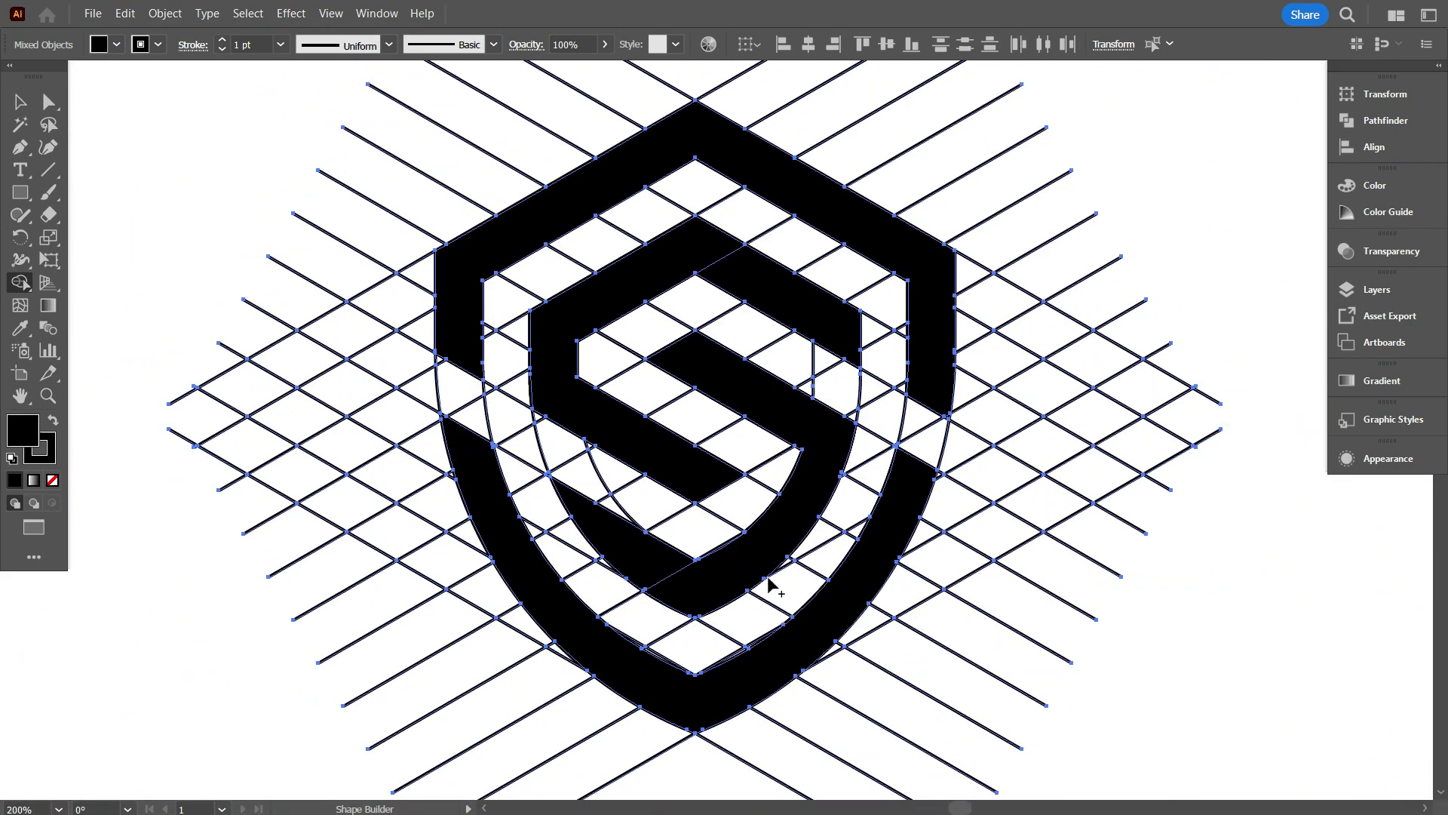
scroll(777, 548, "down", 2)
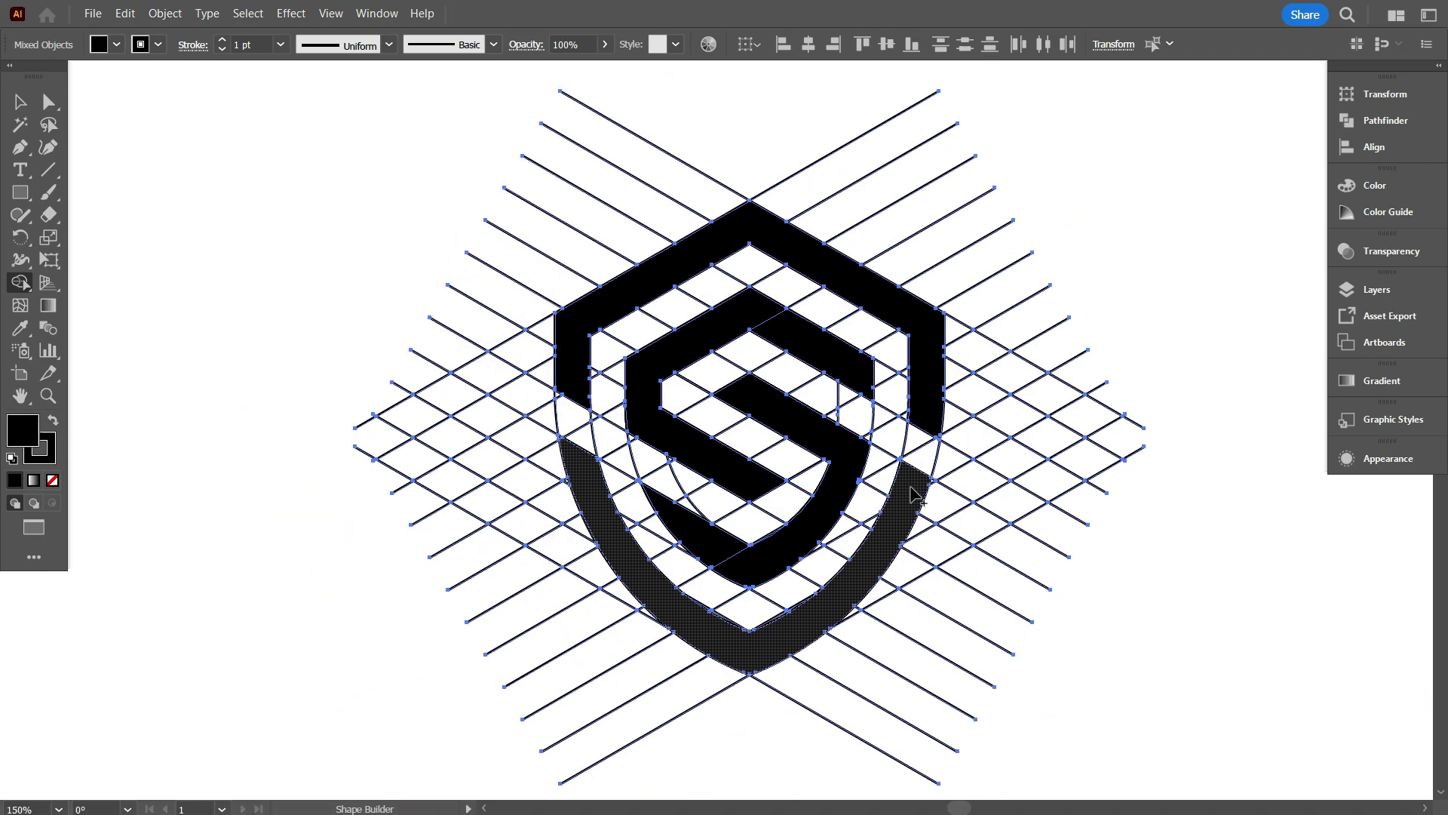
- Select the whole artwork group with the Selection tool and ungroup it
left_click(20, 102)
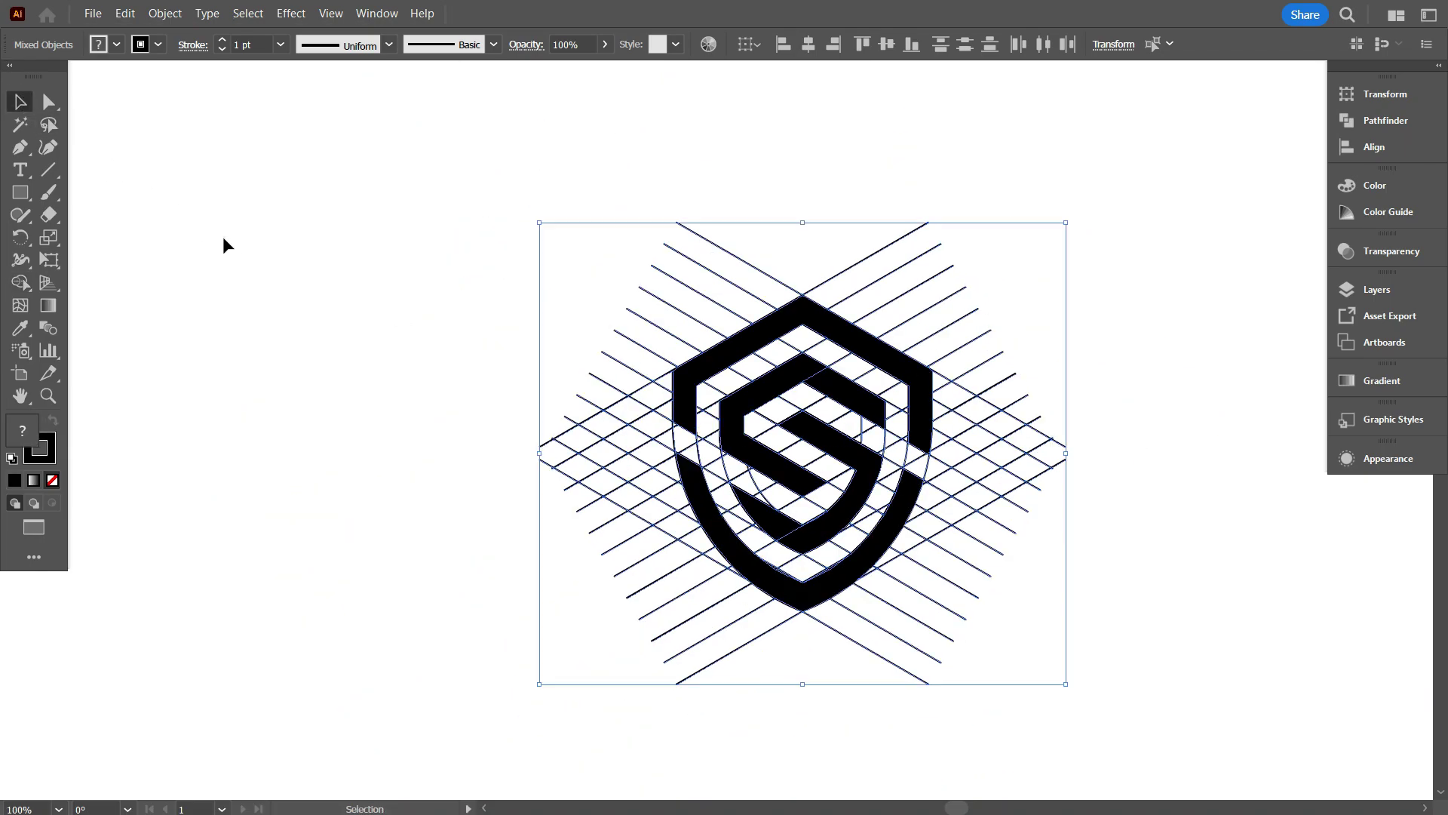
left_click(224, 240)
left_click_drag(385, 417, 260, 352)
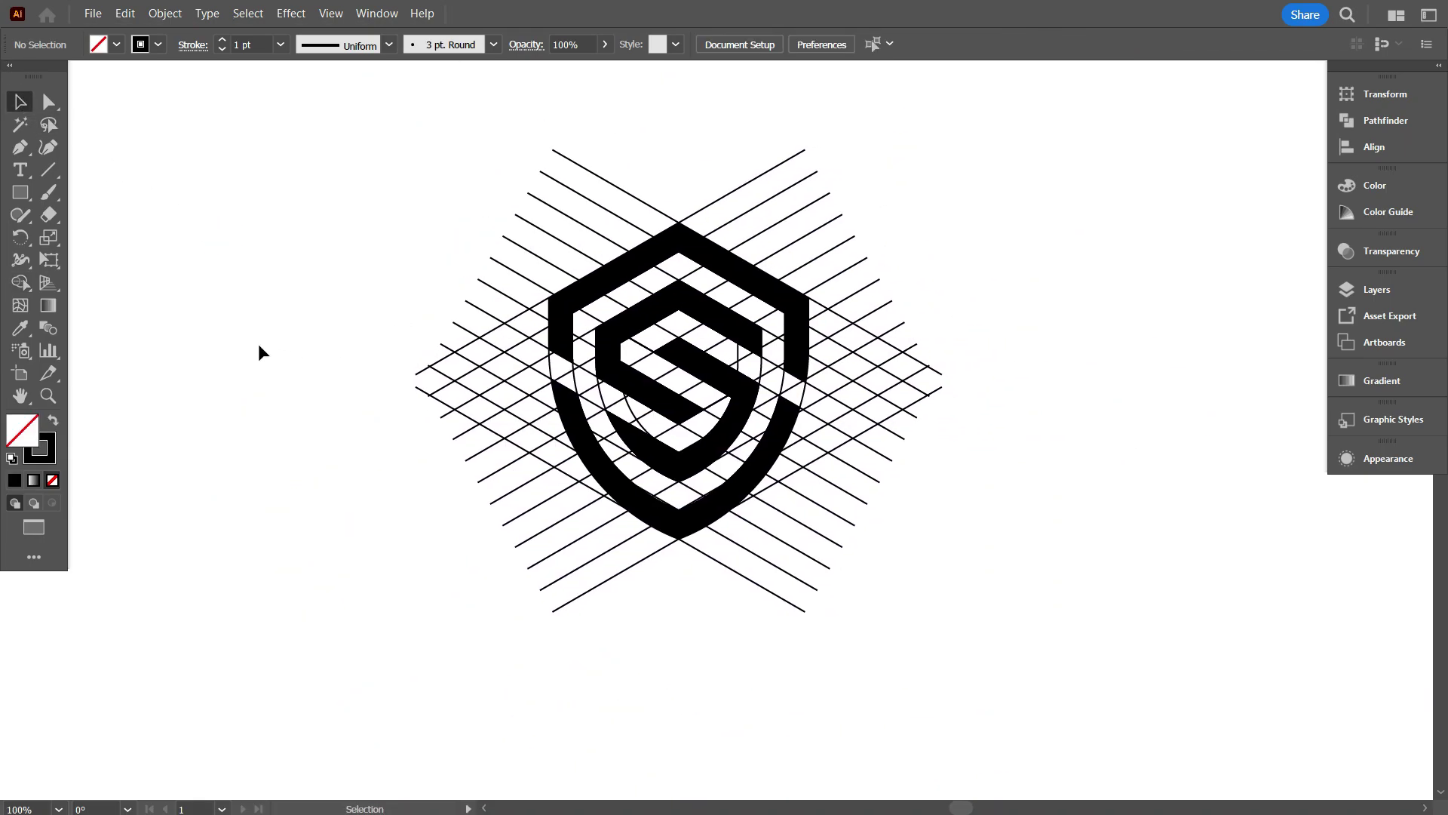
left_click(260, 347)
left_click(724, 445)
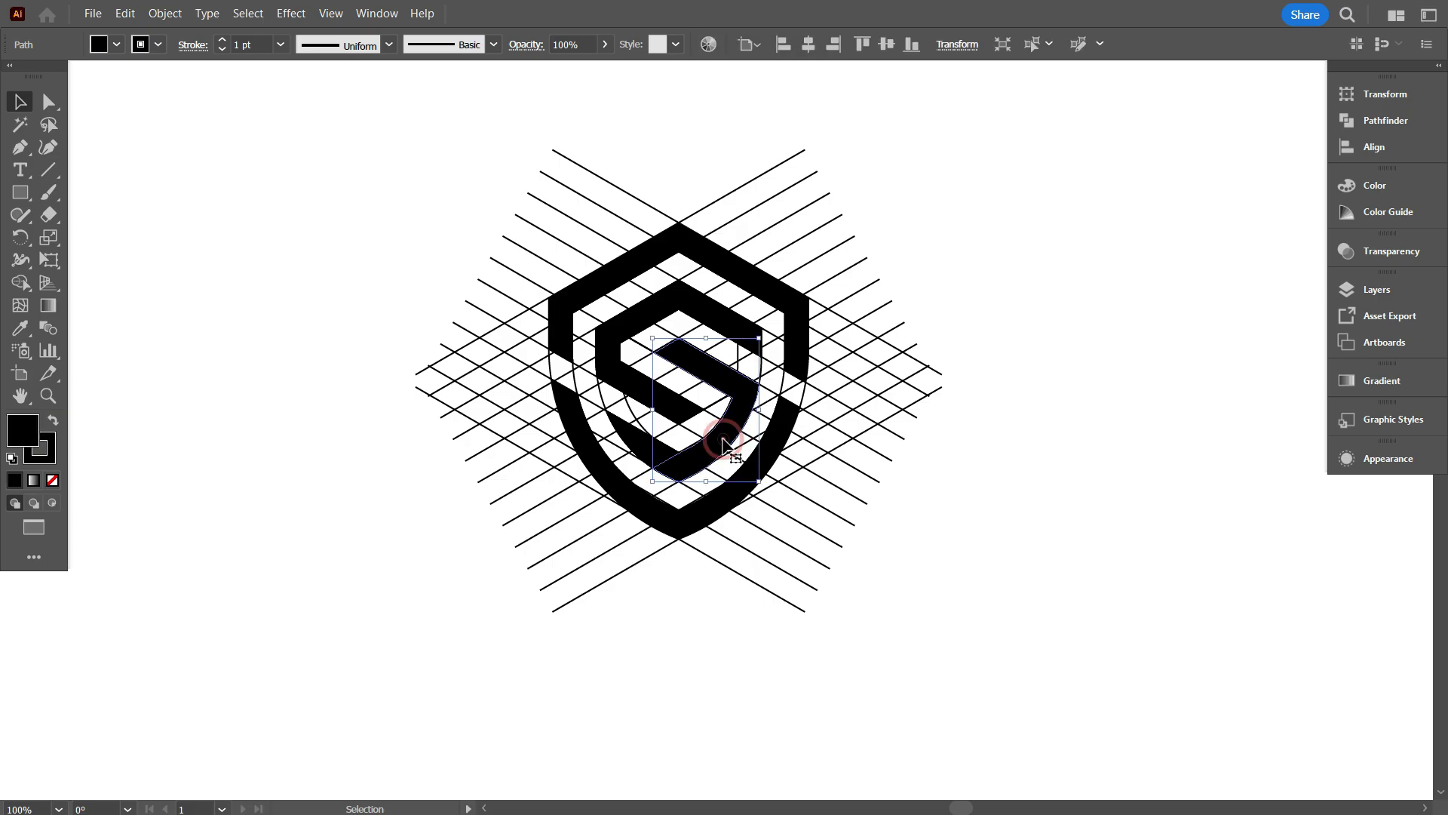
left_click(717, 511)
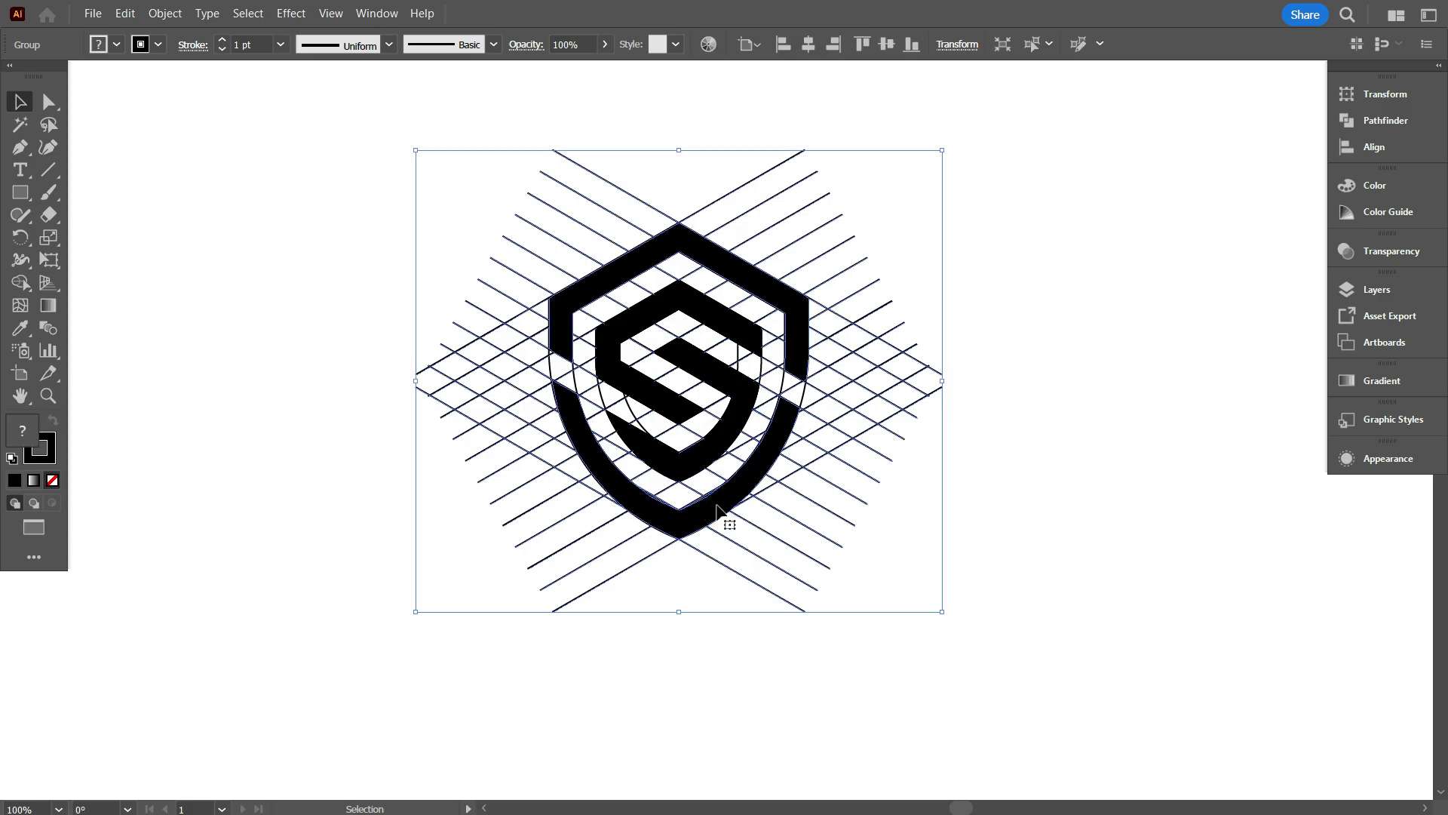
right_click(785, 268)
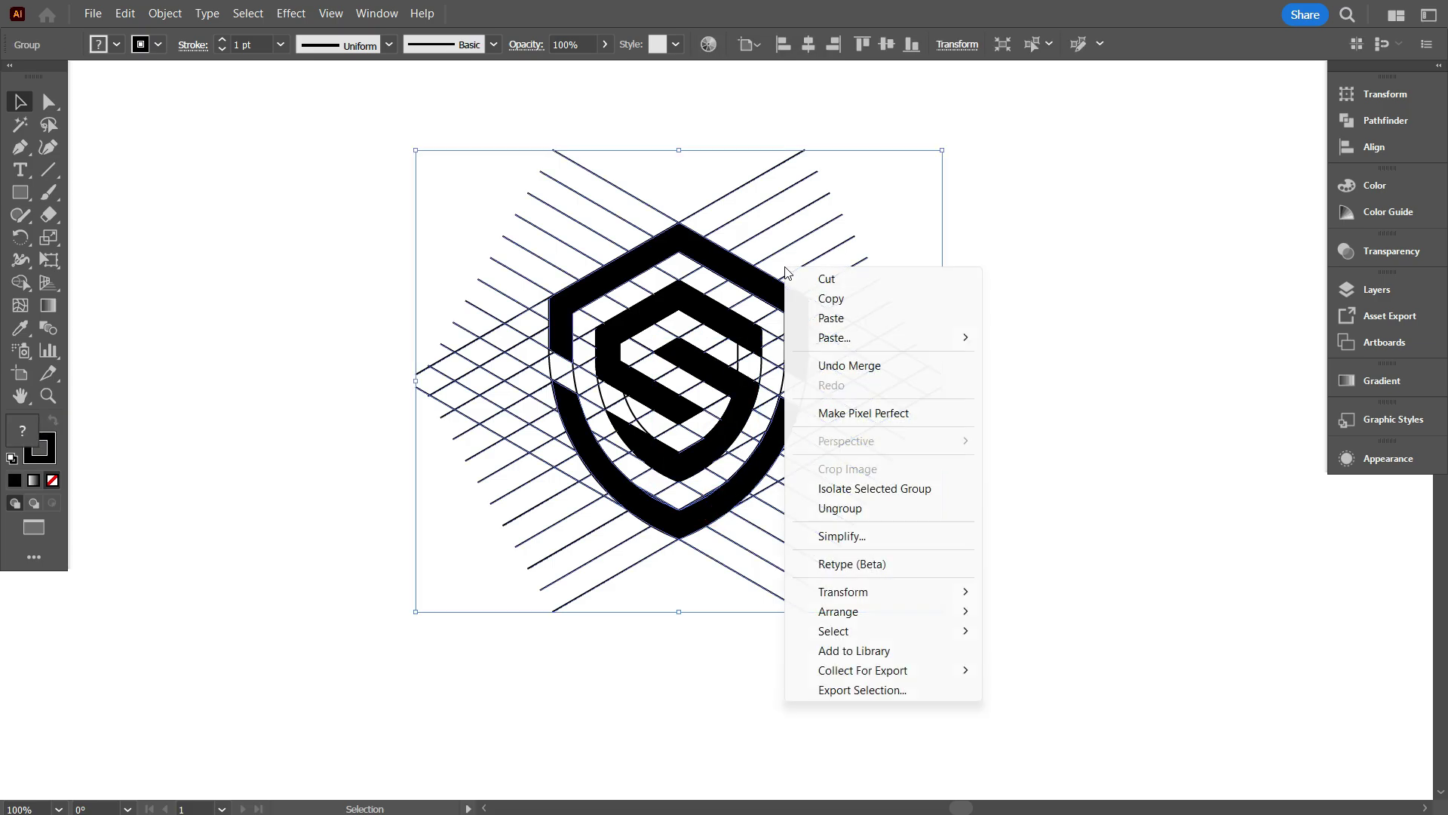
left_click(847, 506)
- Select the remaining grouped artwork and ungroup it as well
scroll(752, 443, "up", 3)
scroll(638, 431, "up", 2)
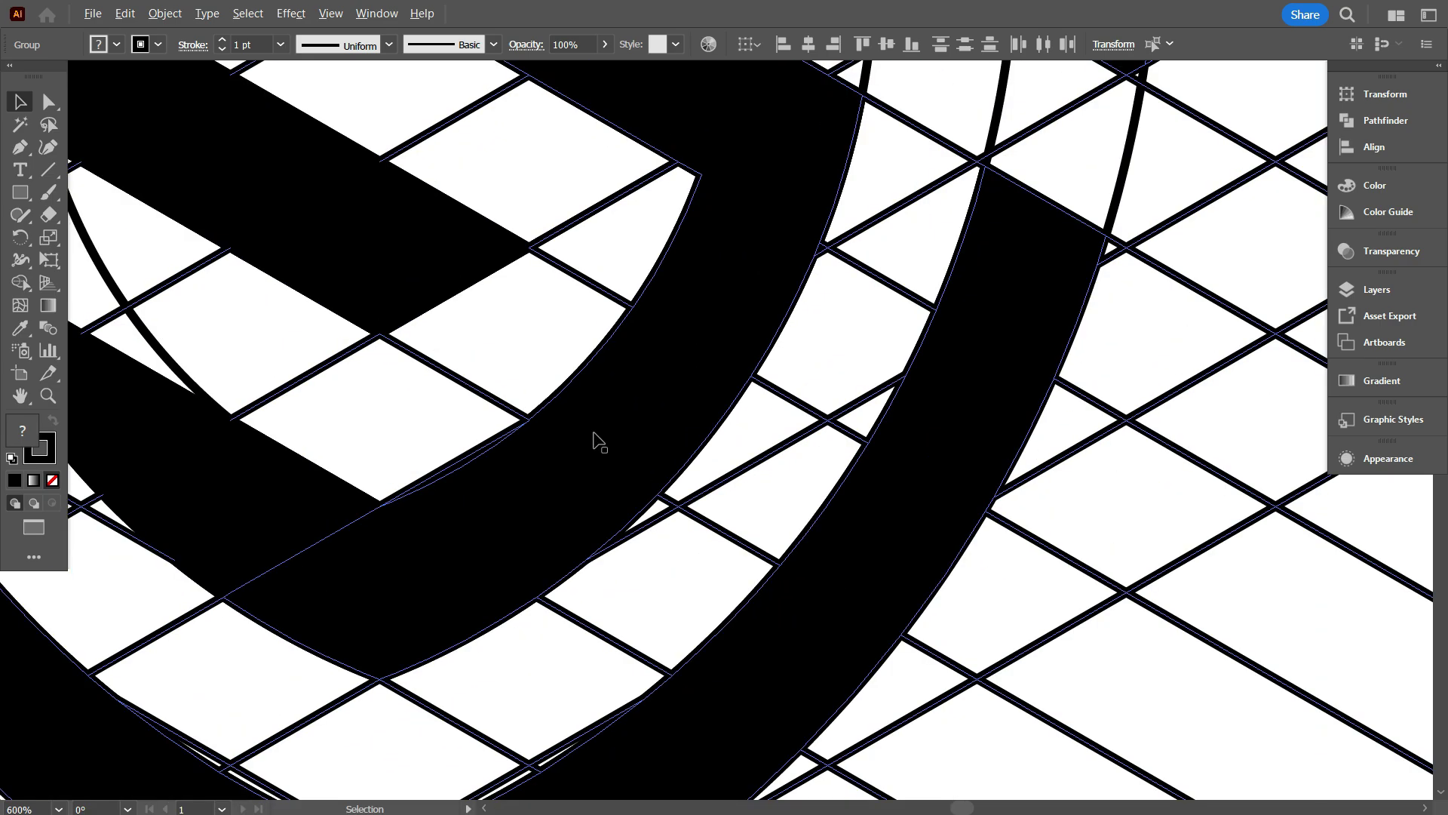
scroll(752, 411, "down", 1)
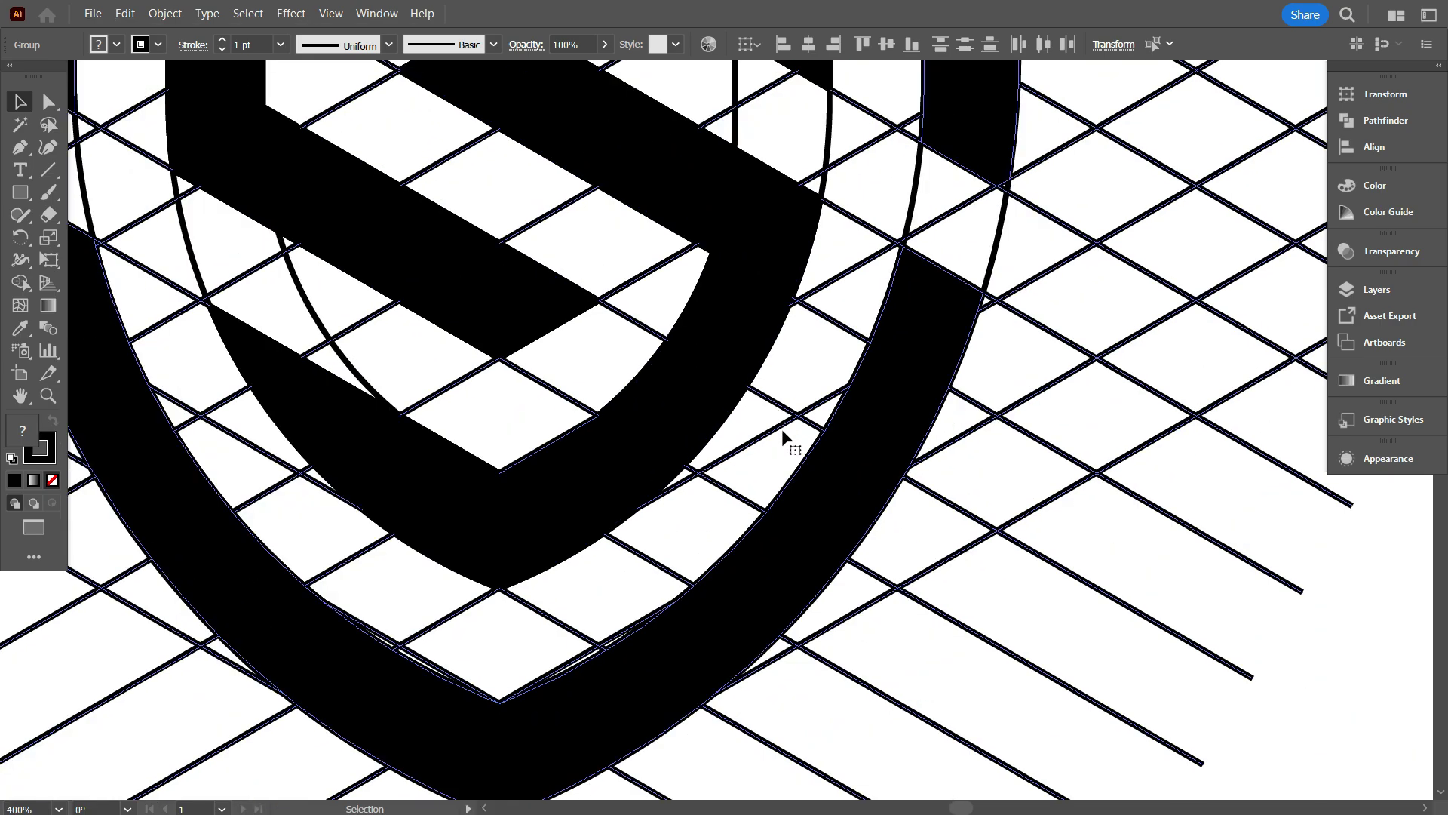
scroll(781, 428, "down", 3)
left_click(716, 626)
left_click(588, 489)
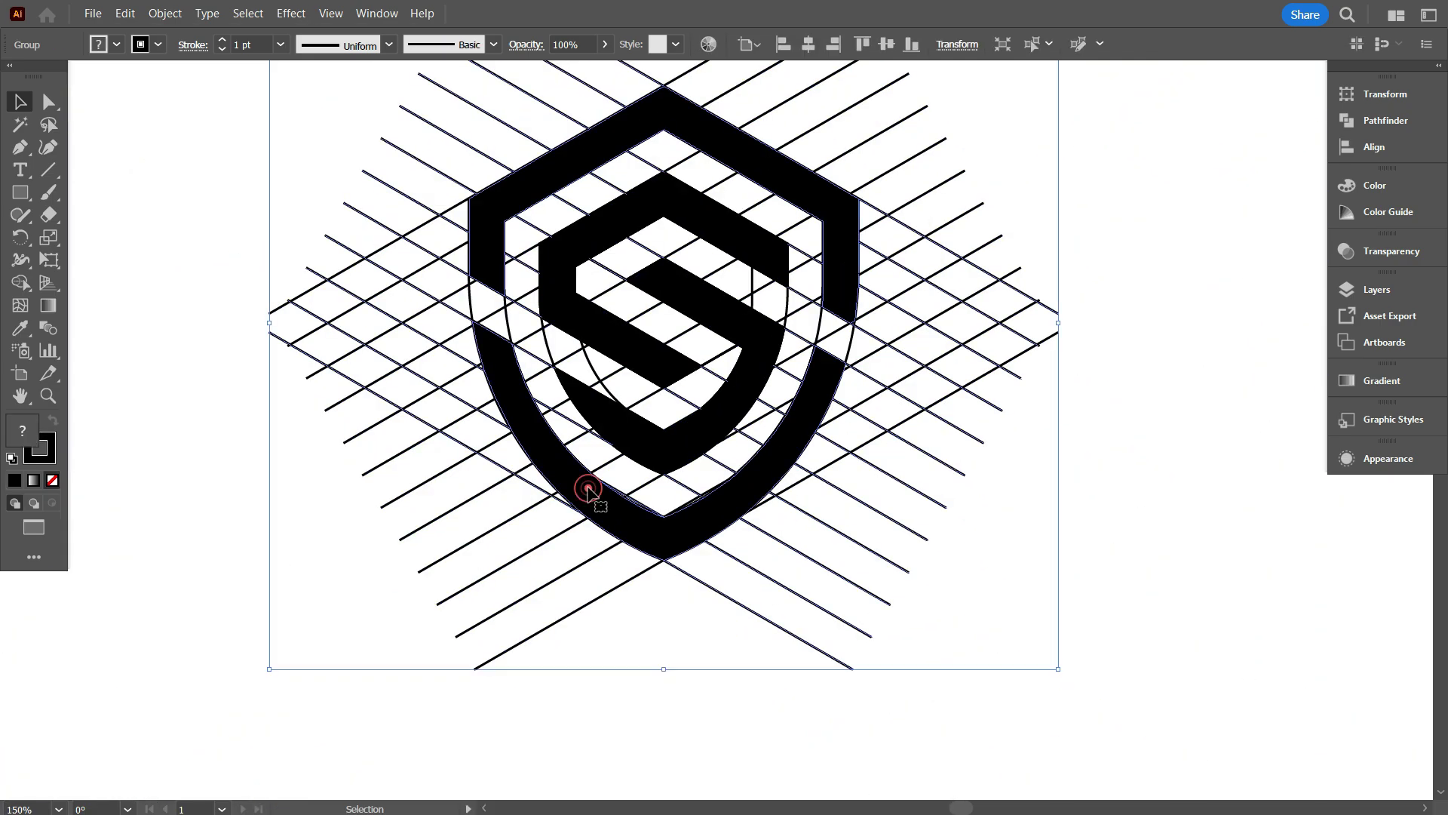
right_click(556, 228)
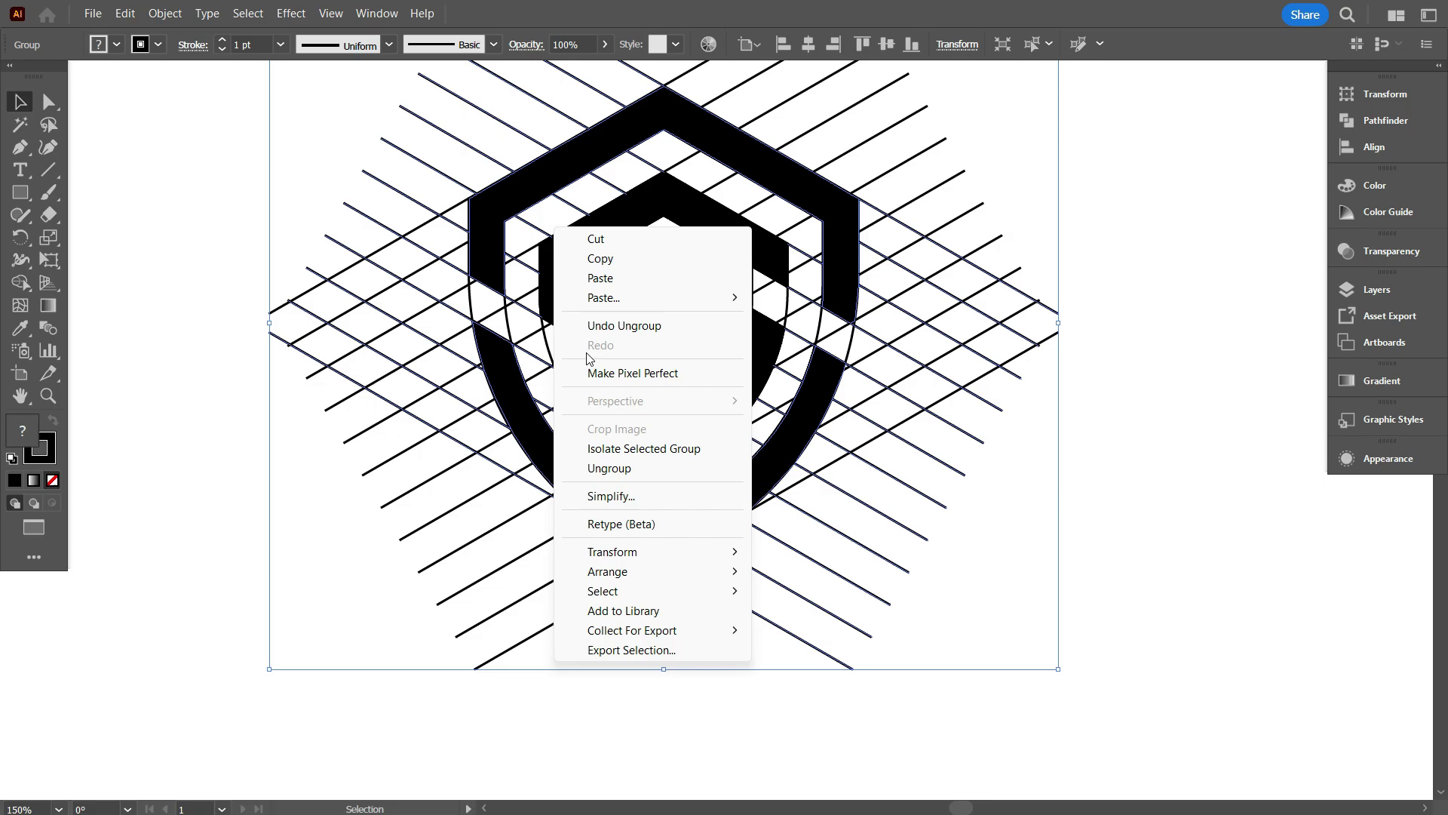
left_click(620, 468)
- Select the shield's top outer shape, the S pieces and the lower curved band
left_click(289, 510)
left_click(496, 248)
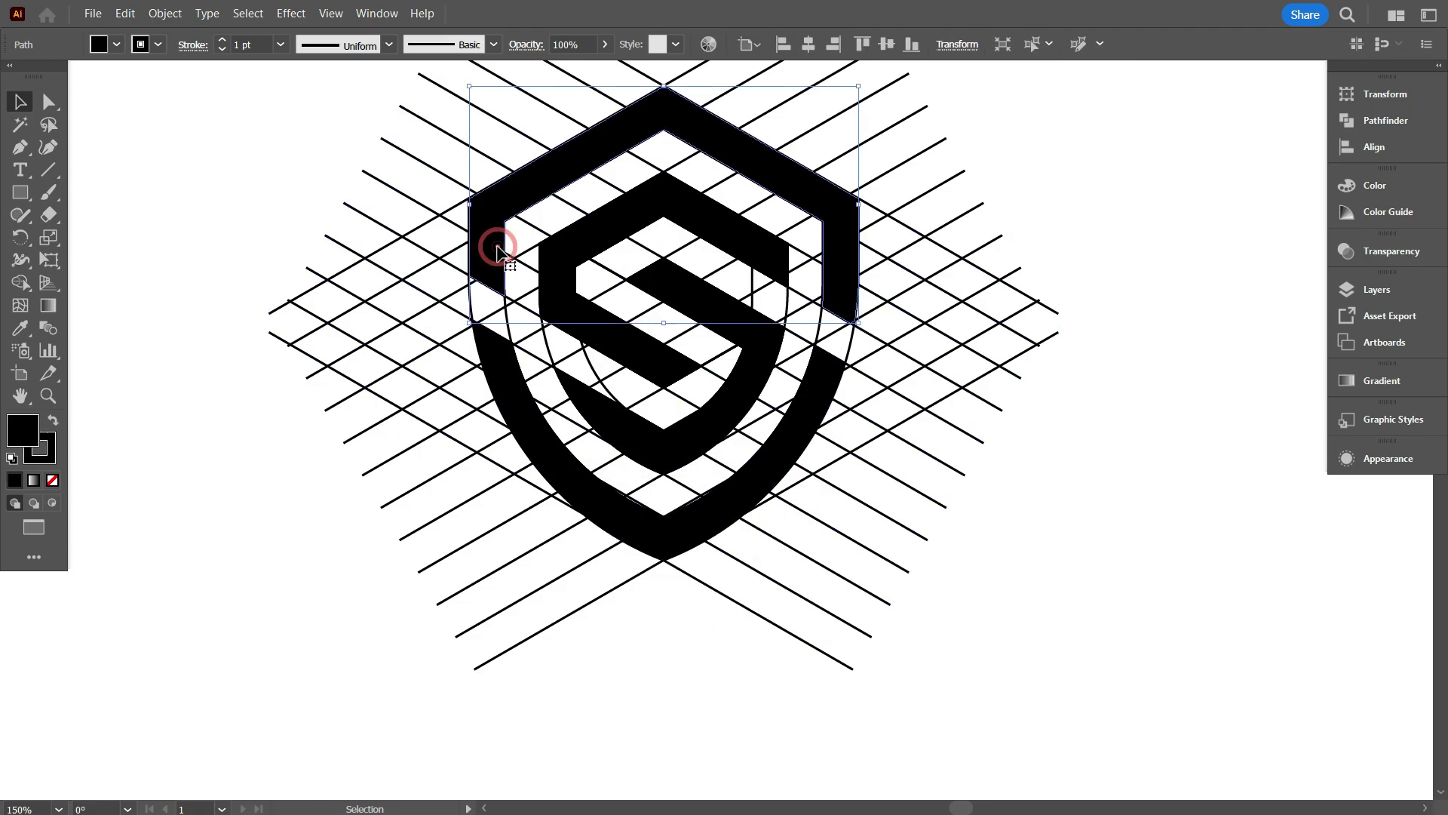
left_click(588, 252)
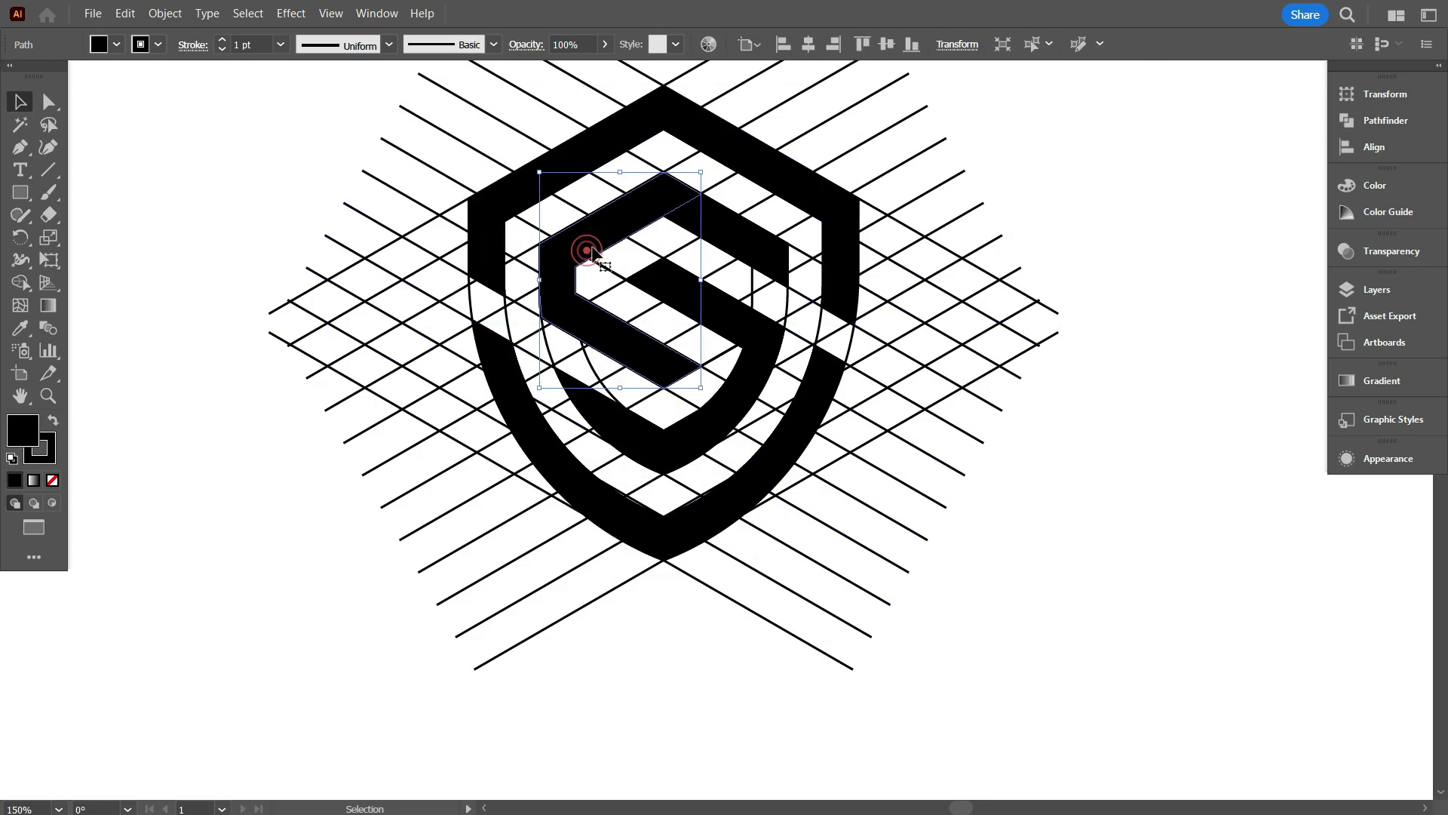
left_click(726, 227)
left_click(724, 314)
left_click(822, 389)
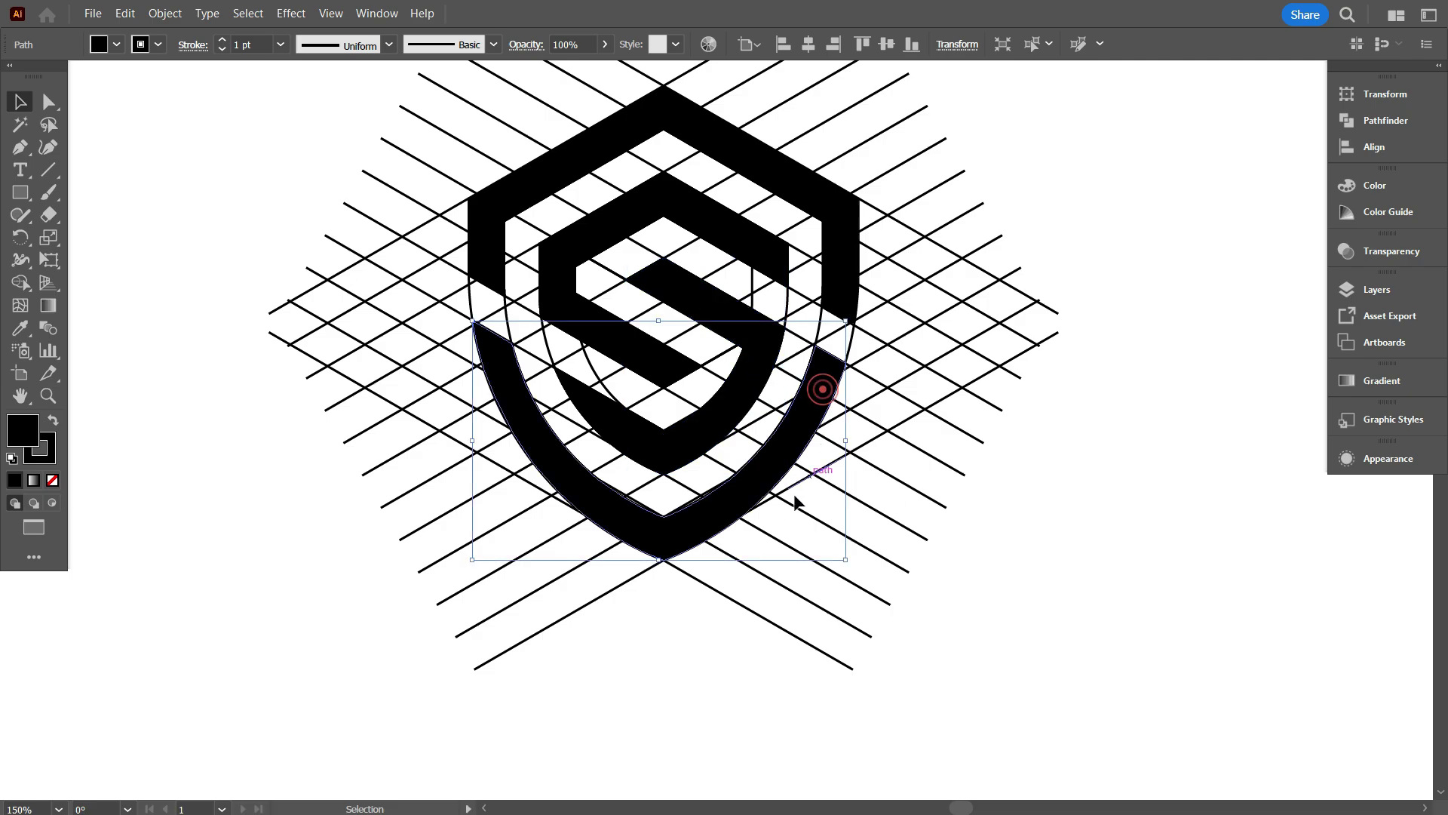
- Add the remaining S and shield pieces, then drag the filled logo to the grid's right
left_click(601, 421, "shift")
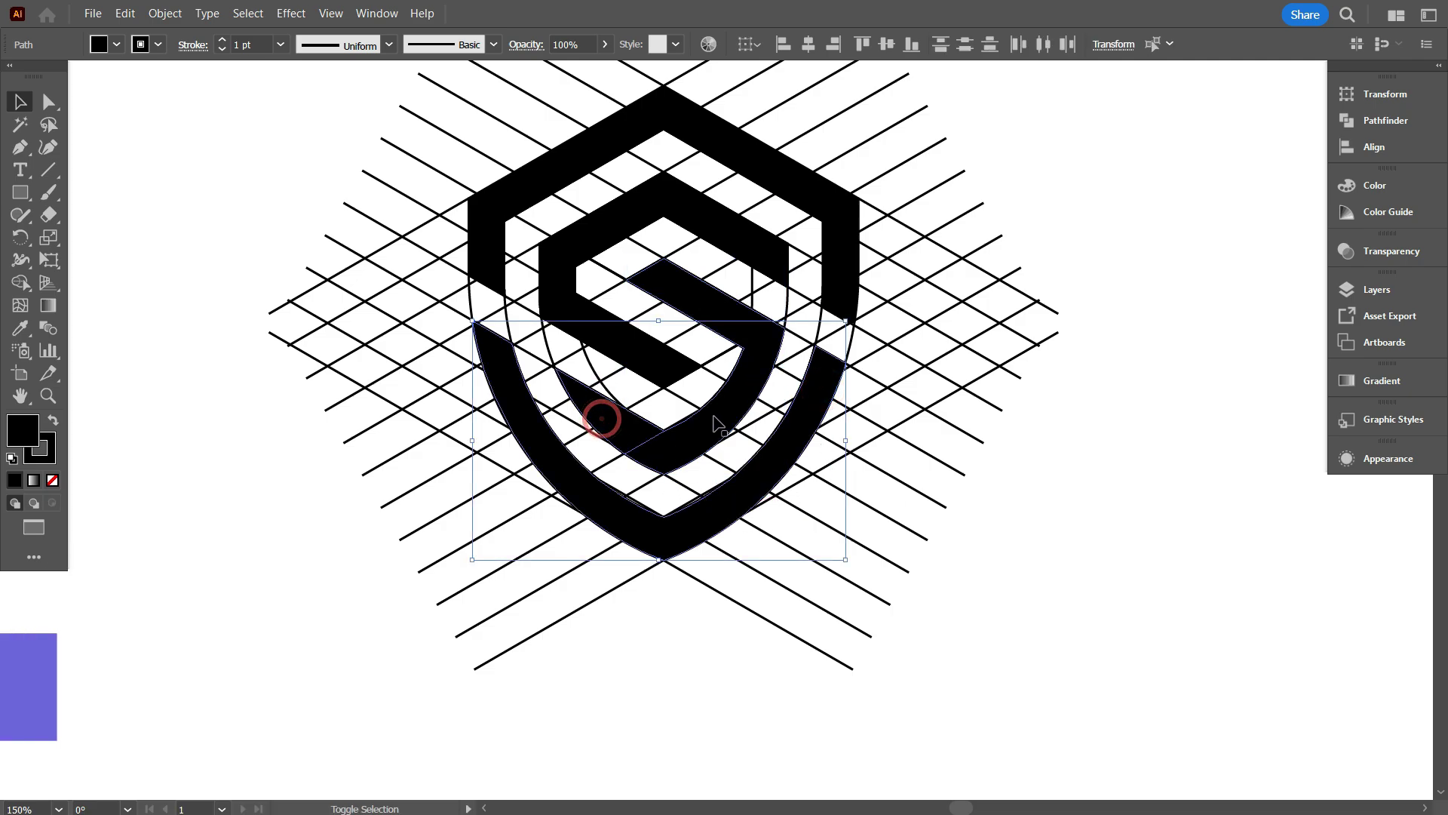
left_click(717, 410, "shift")
left_click(641, 356, "shift")
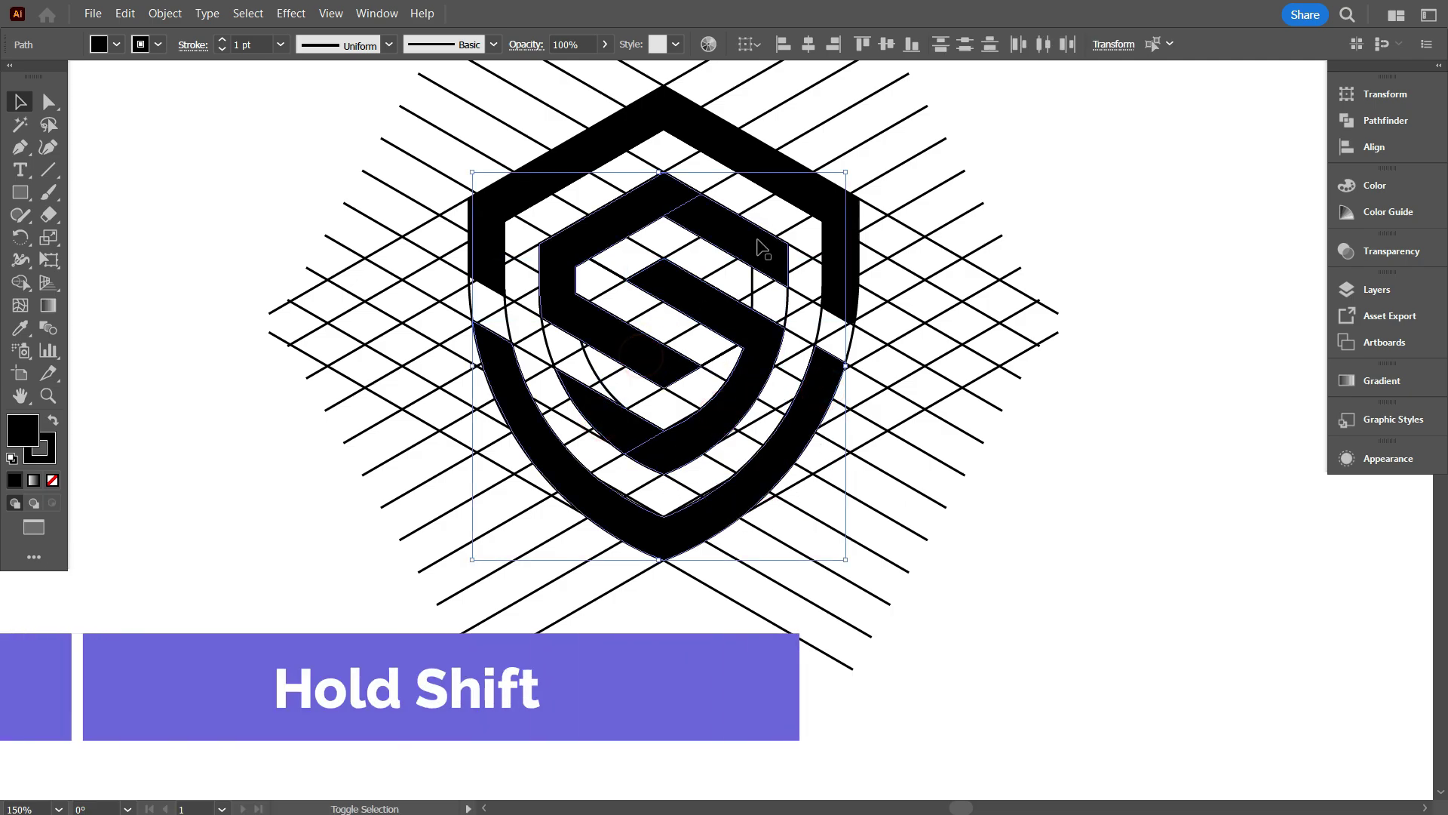
left_click(845, 287, "shift")
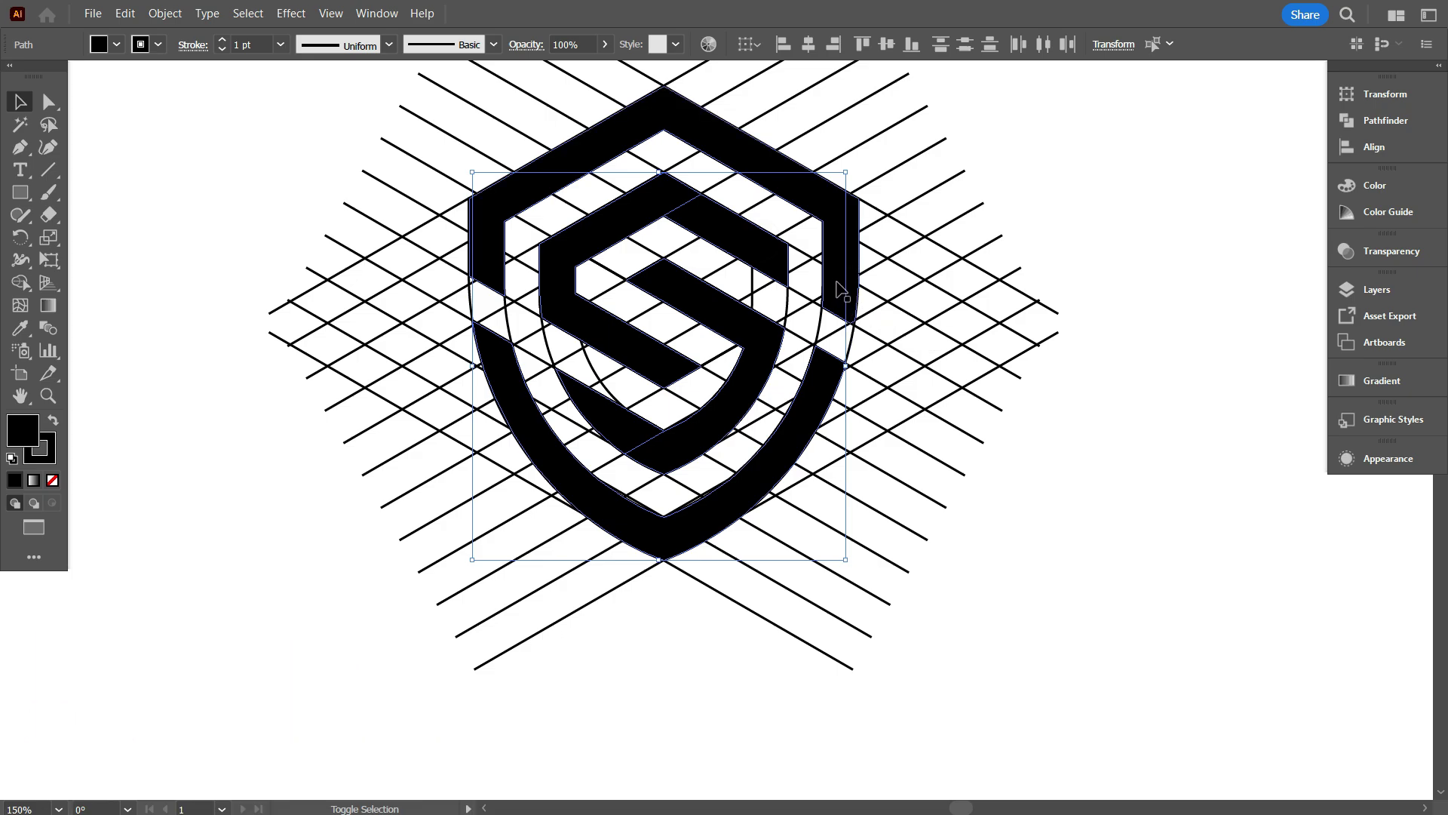
left_click(841, 288, "shift")
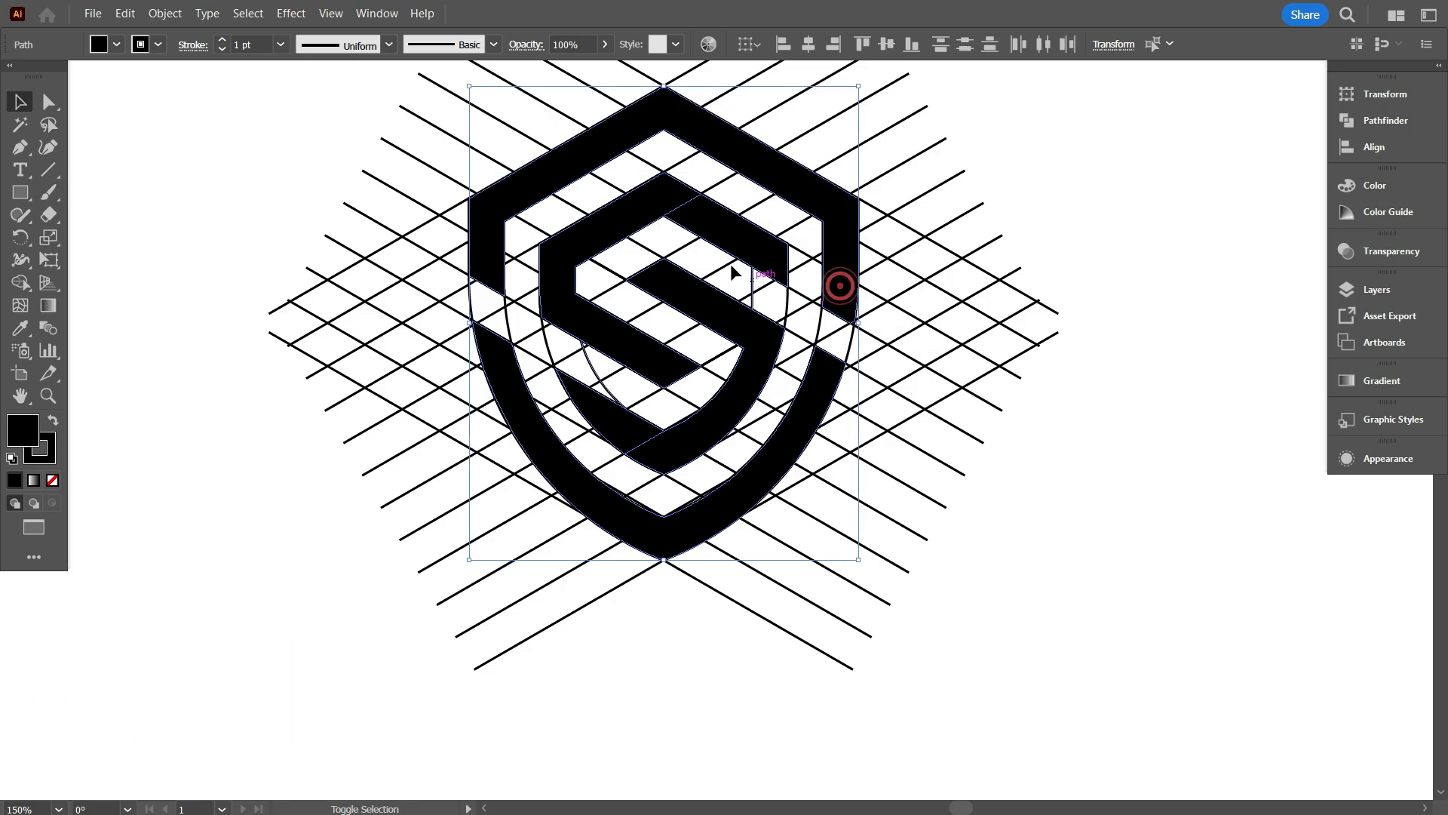
scroll(583, 301, "down", 2)
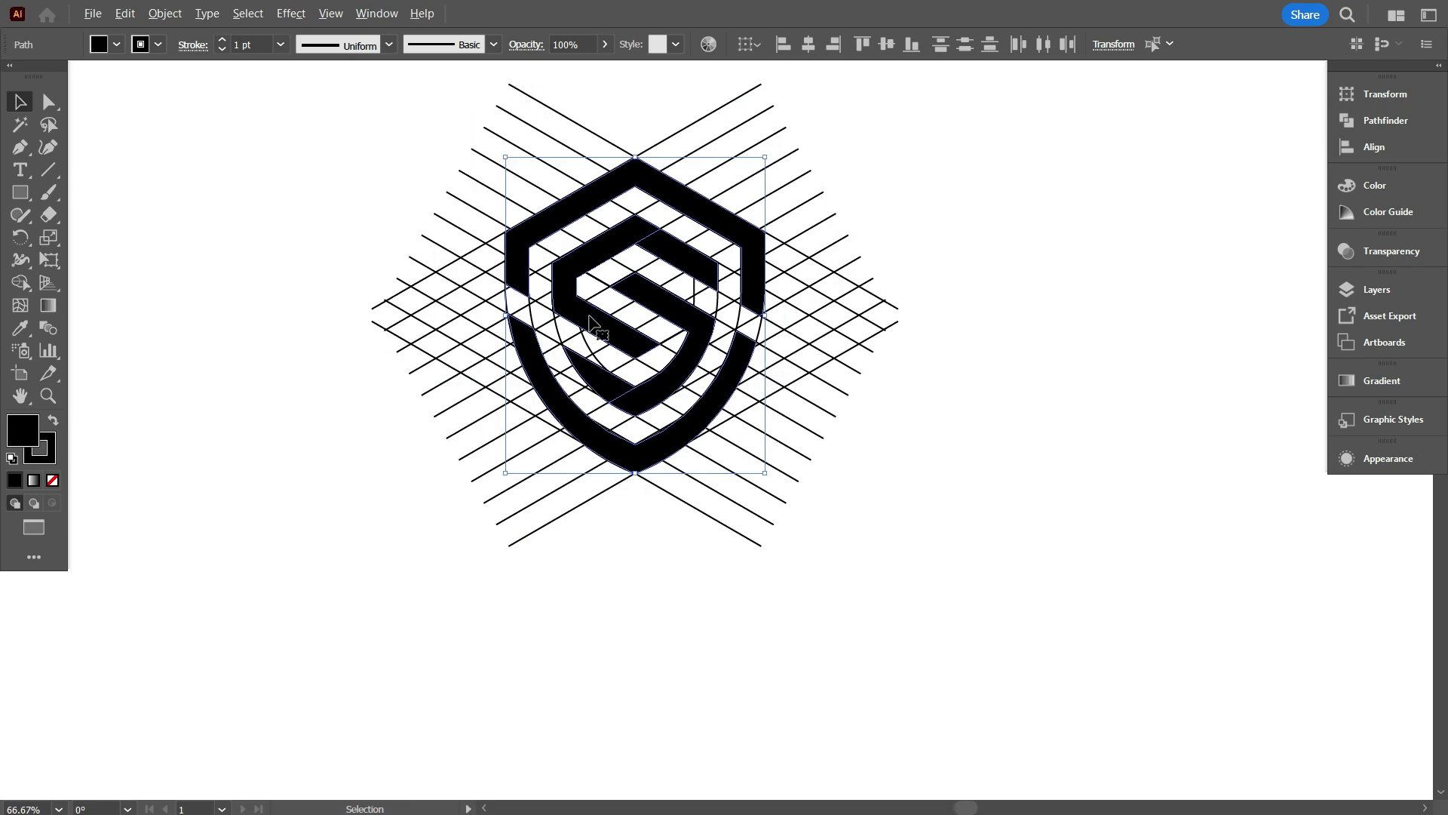
left_click_drag(604, 322, 872, 395)
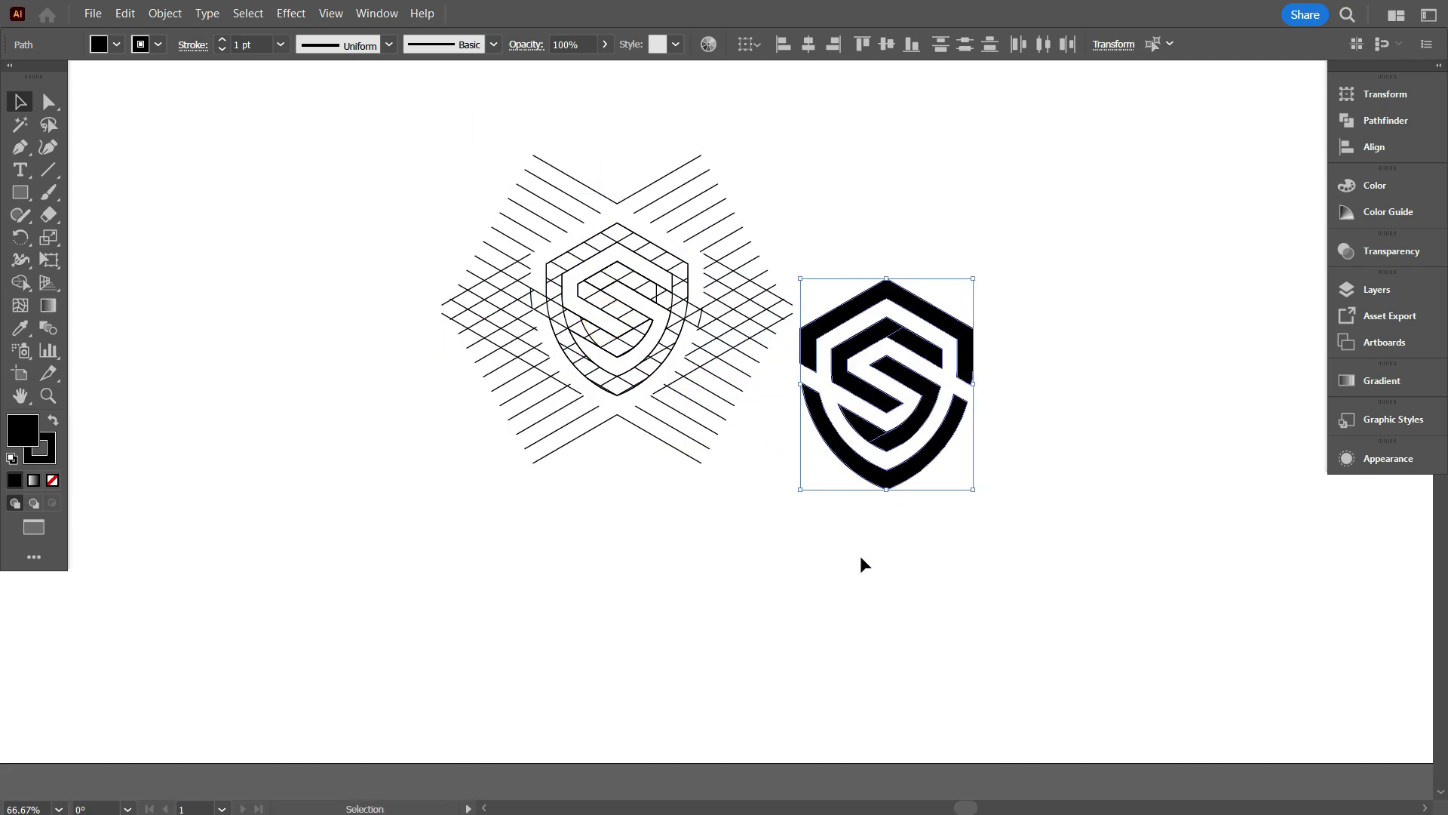
- Deselect the logo and undo the move, returning the filled shield onto the grid
left_click(861, 555)
scroll(849, 558, "up", 2)
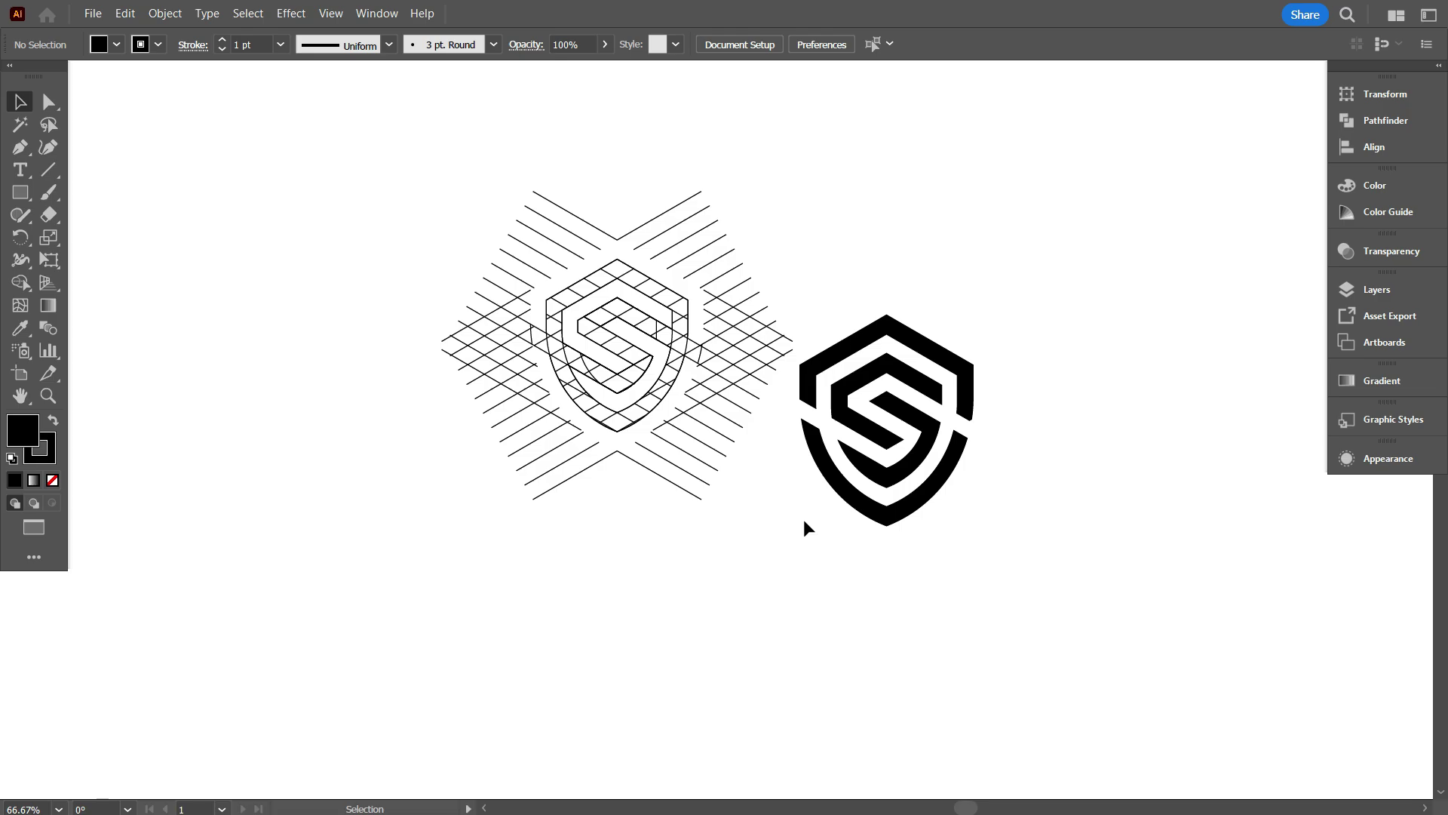
scroll(1015, 420, "up", 5)
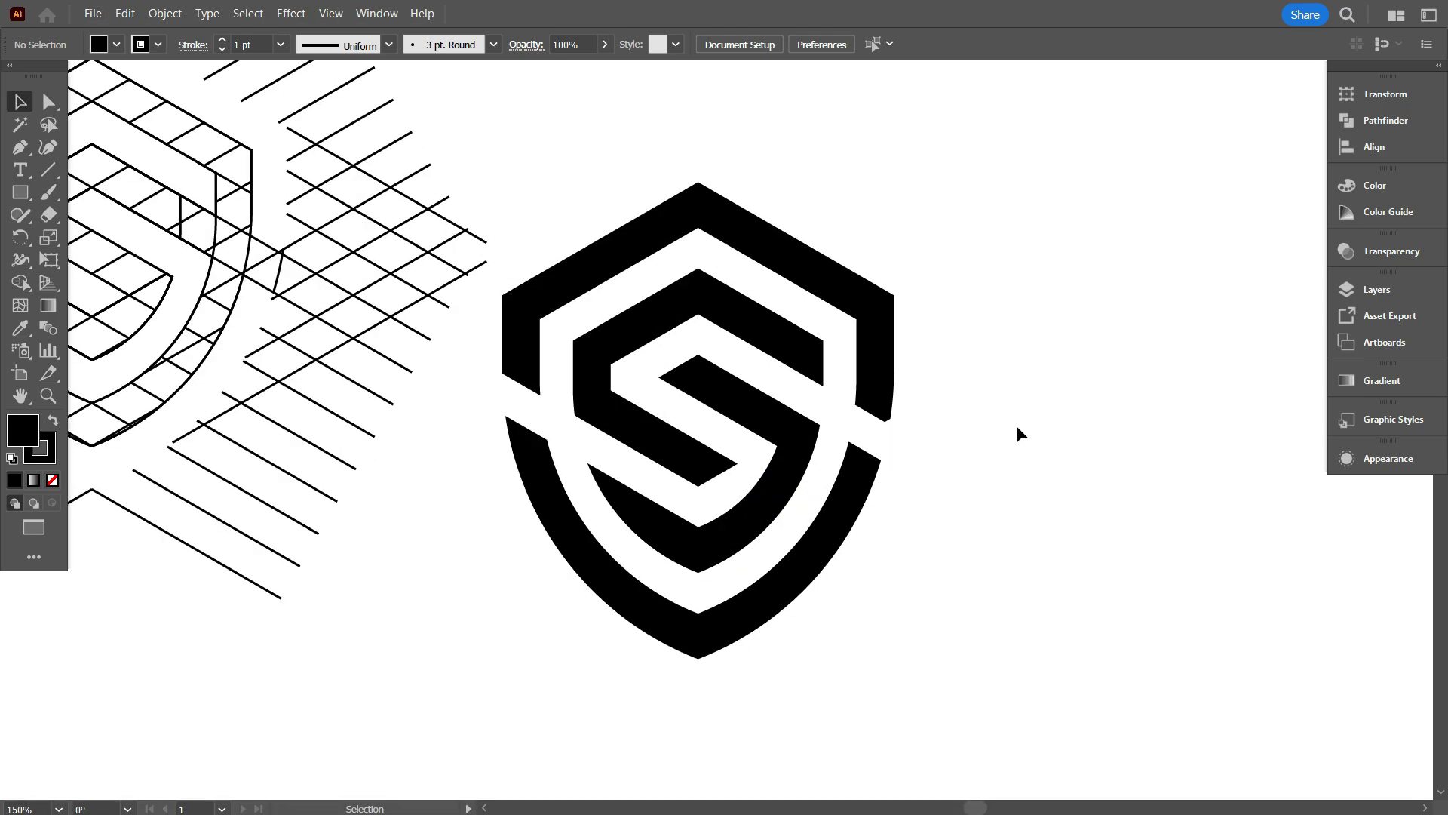
scroll(1021, 492, "down", 4)
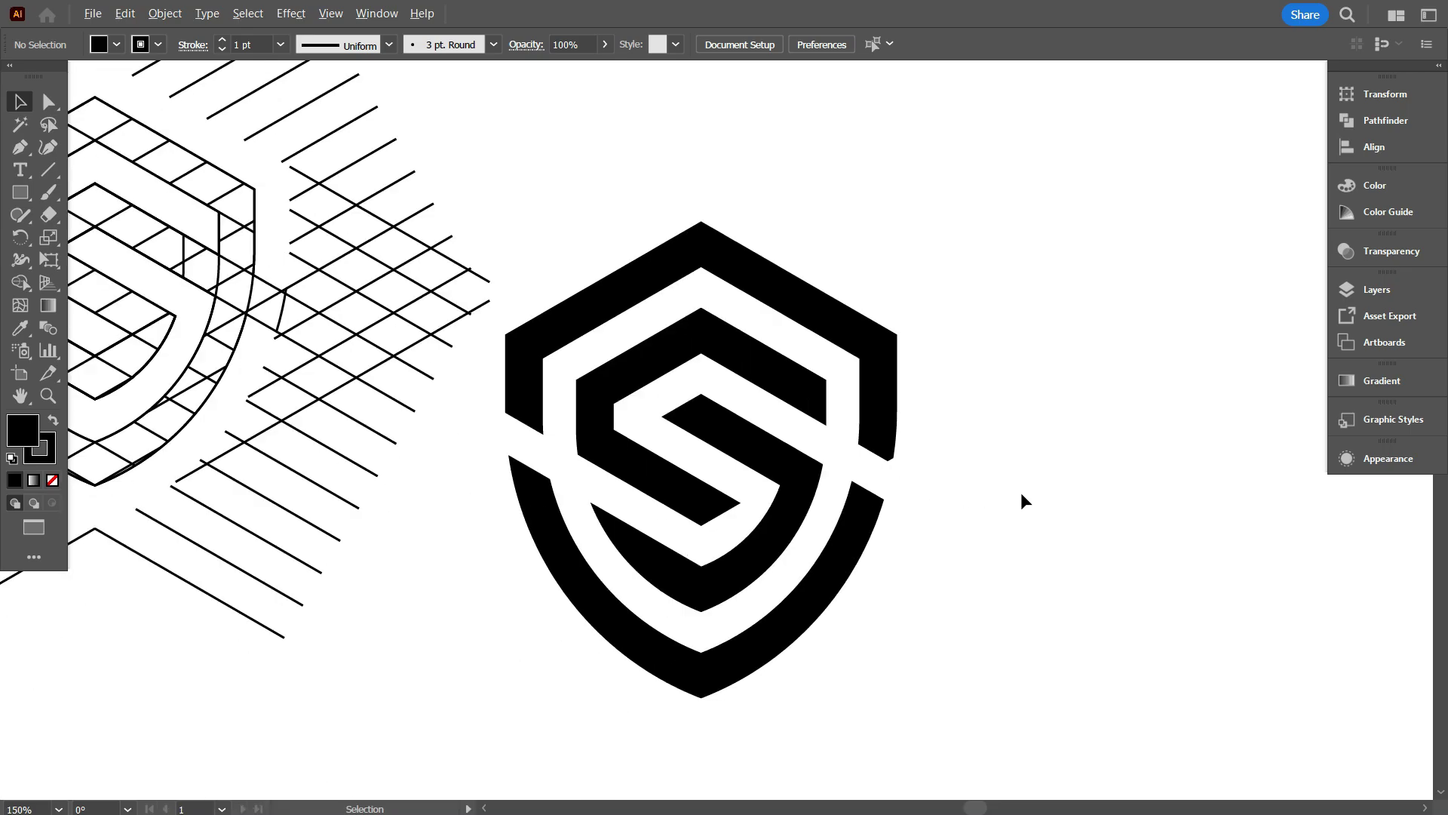
key("ctrl+z")
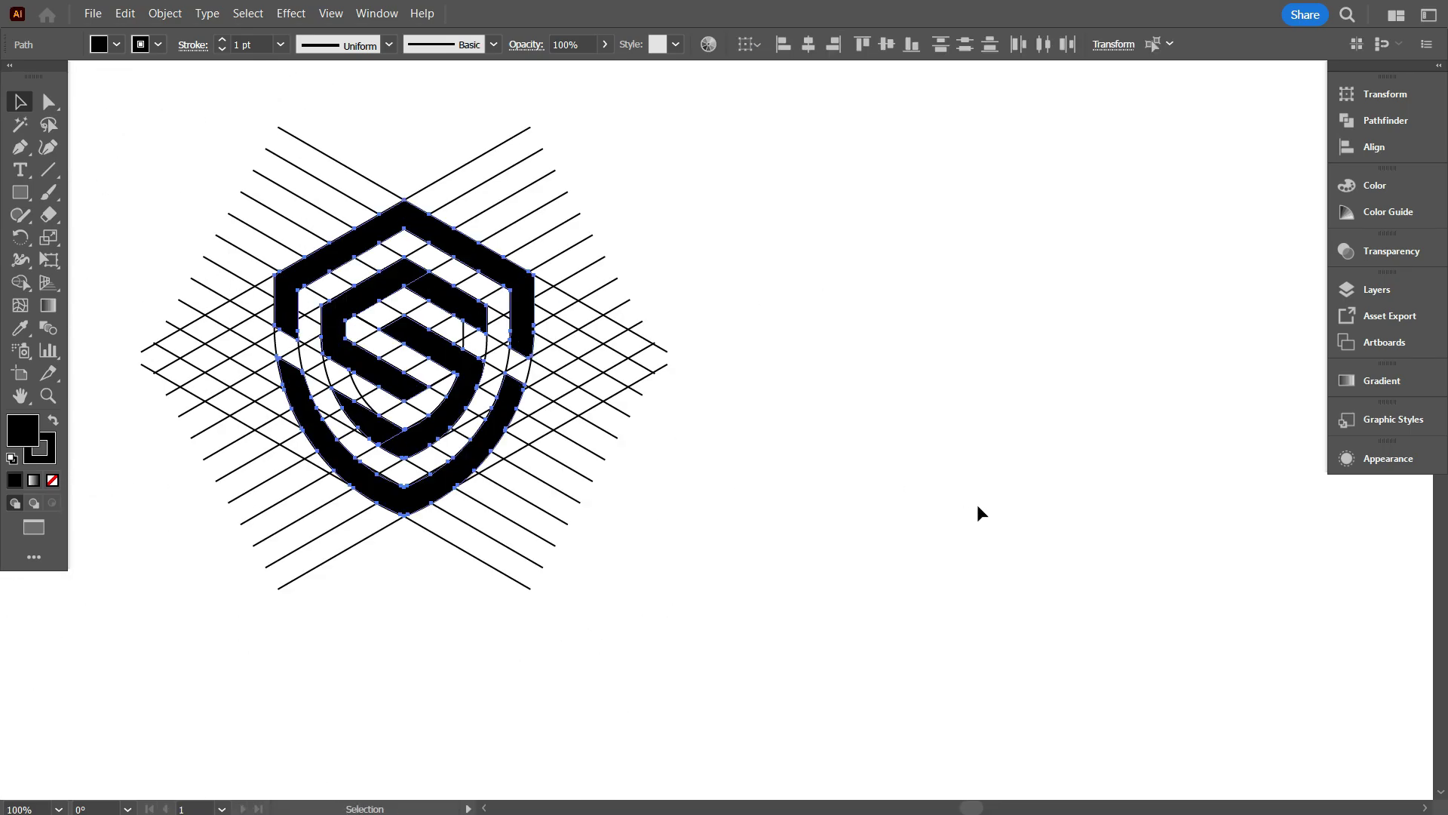
- Select all objects, switch to Shape Builder and back to Selection, and zoom out to the whole construction
key("ctrl+a")
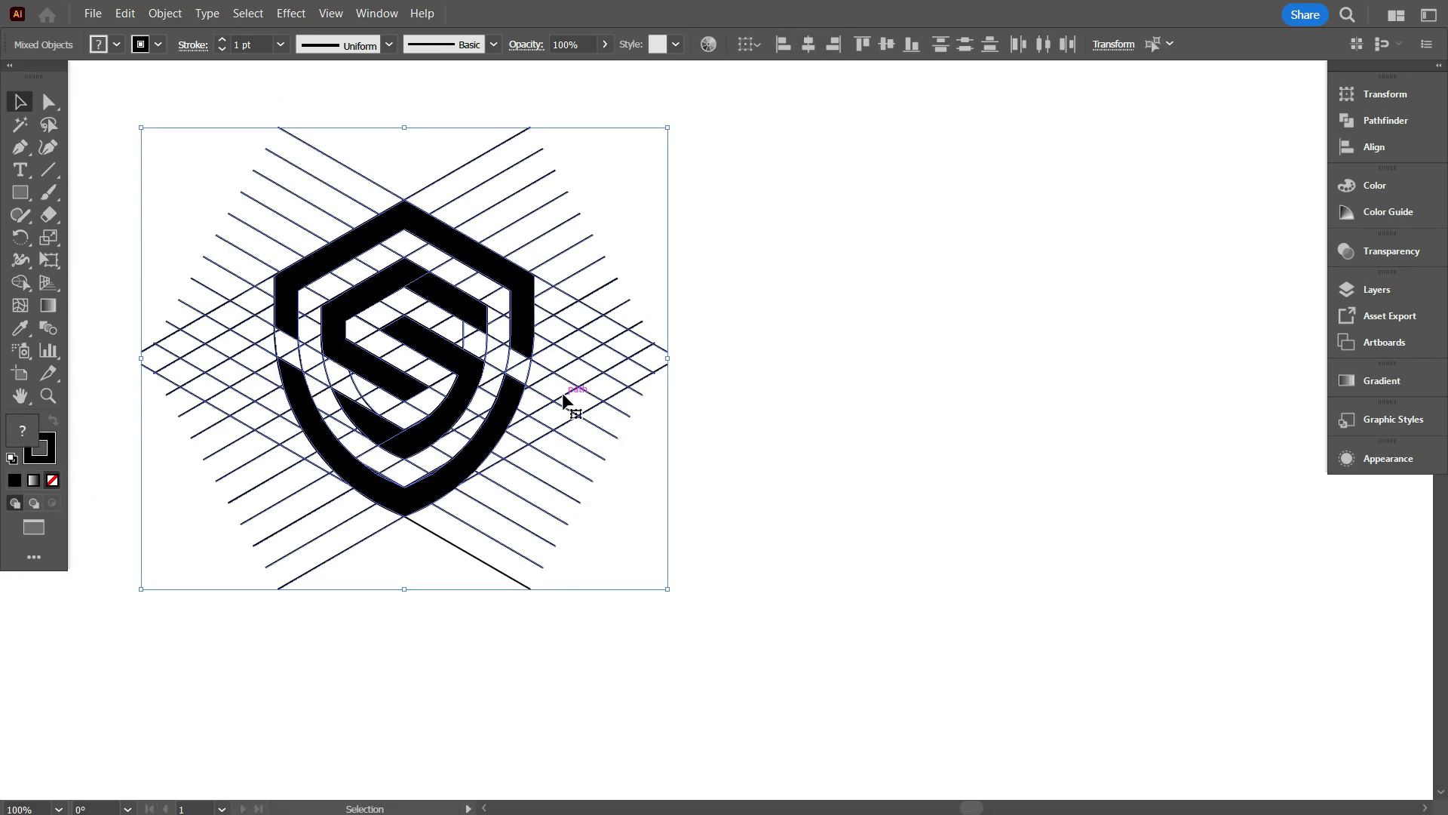
scroll(565, 396, "up", 5)
key("shift+m")
scroll(501, 223, "down", 2)
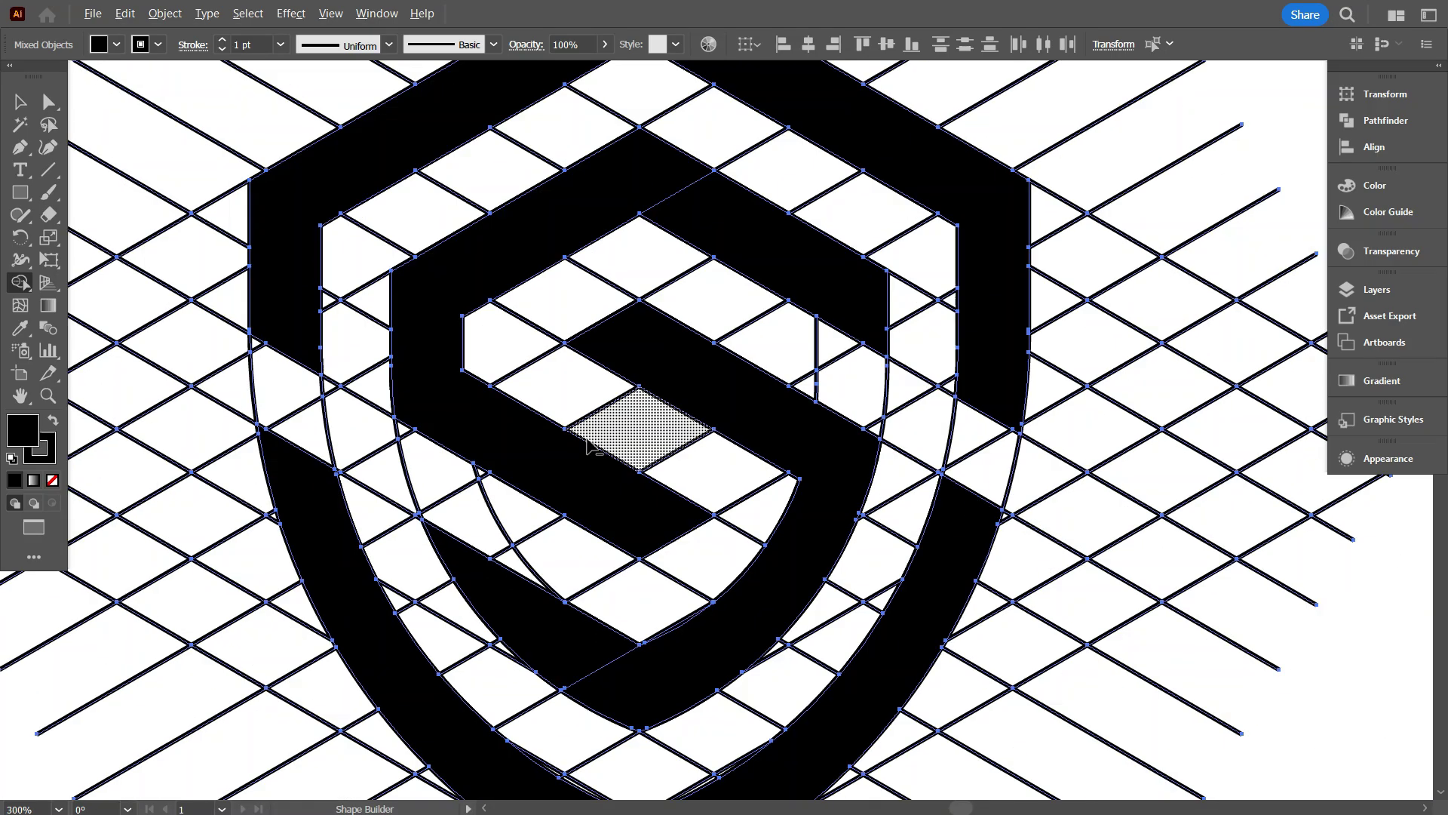
key("v")
scroll(603, 340, "down", 3)
key("ctrl+shift+a")
- Select the four black shield pieces together
left_click(473, 314)
left_click(527, 347, "shift")
left_click(635, 305, "shift")
left_click(652, 369, "shift")
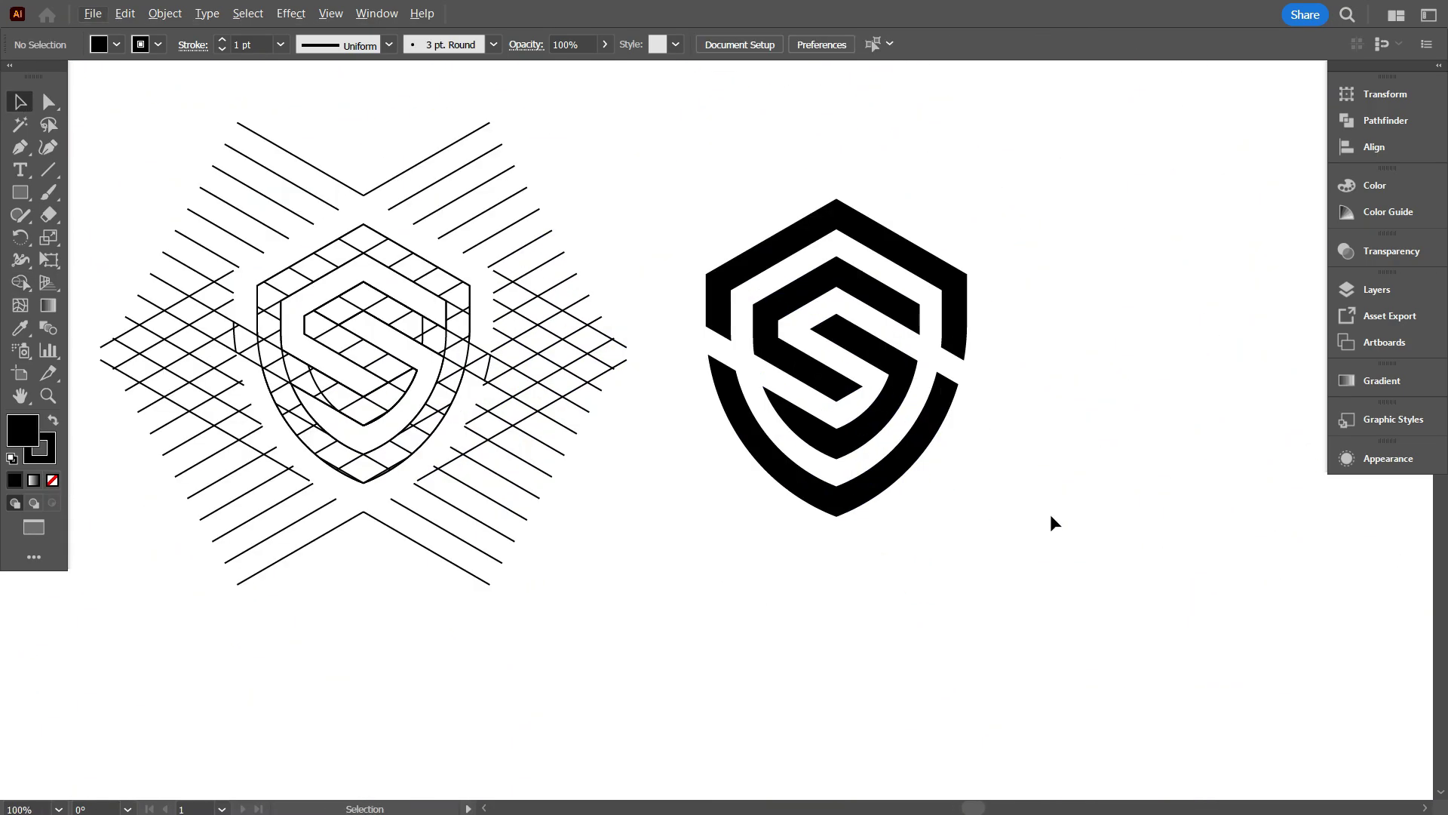
scroll(1053, 509, "up", 1)
scroll(1053, 509, "up", 2)
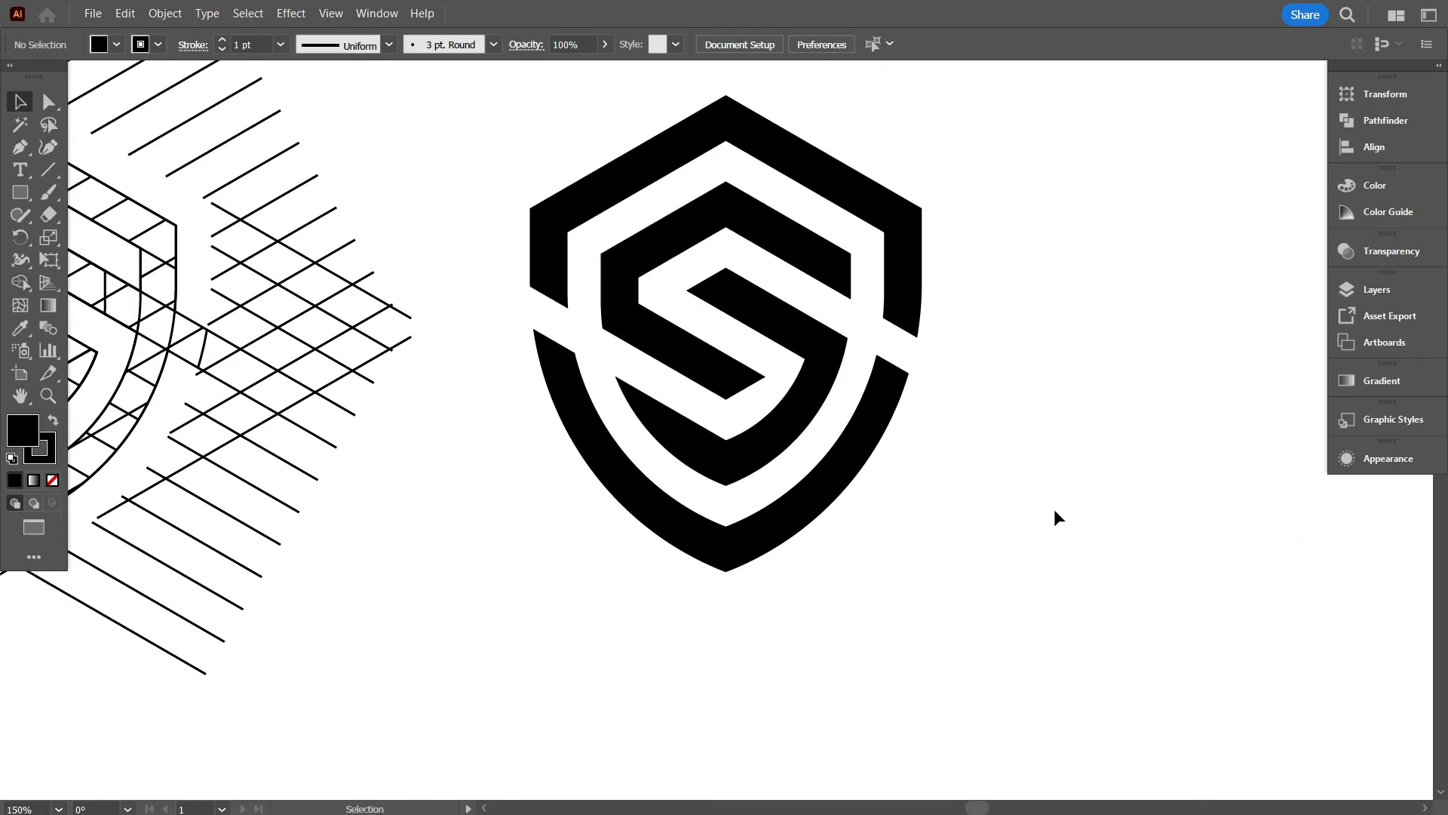
scroll(1053, 508, "down", 1)
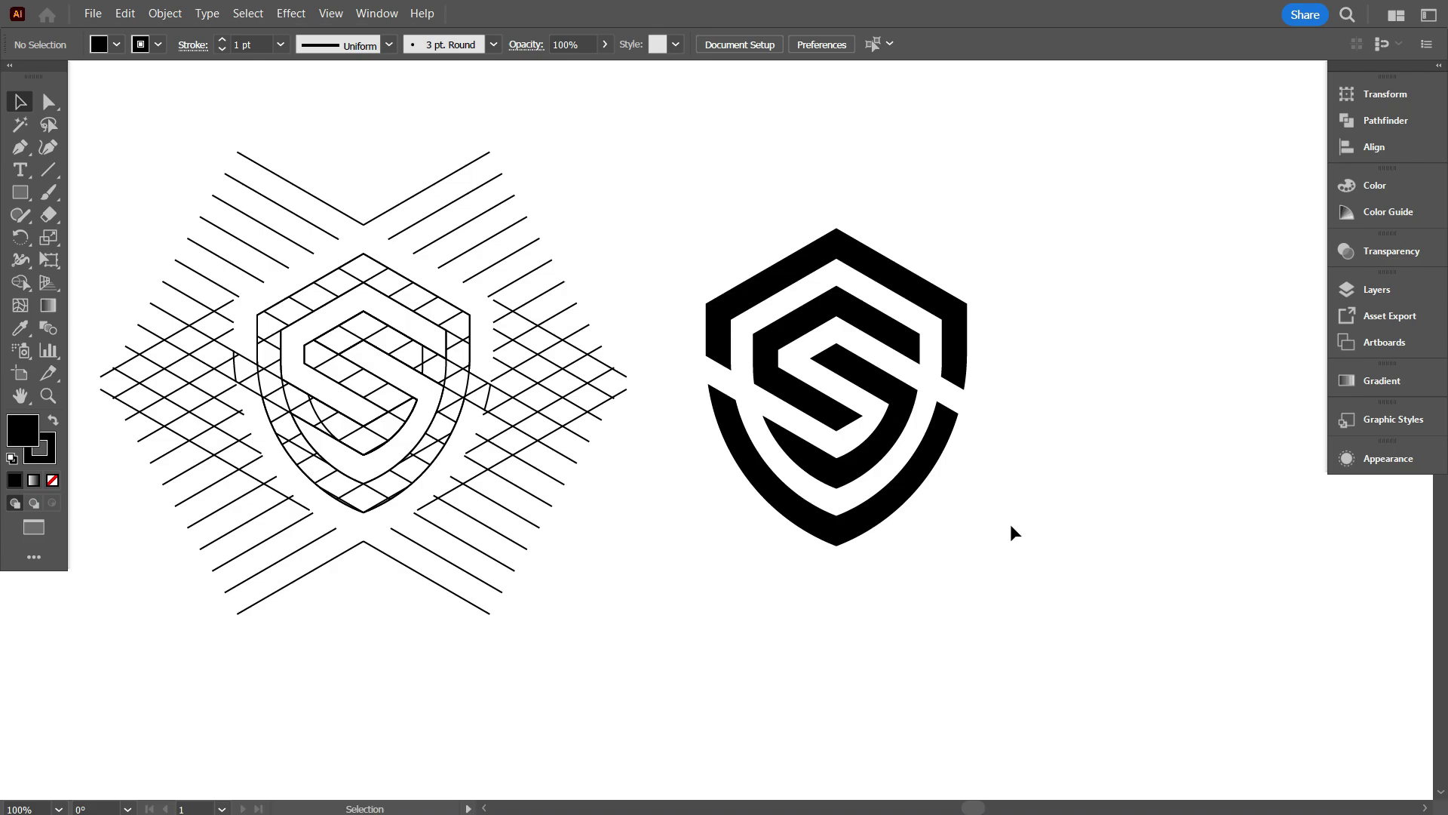
scroll(1011, 527, "down", 1)
- Marquee-select the leftover hatched grid shield and delete it
left_click_drag(365, 275, 724, 604)
key("Delete")
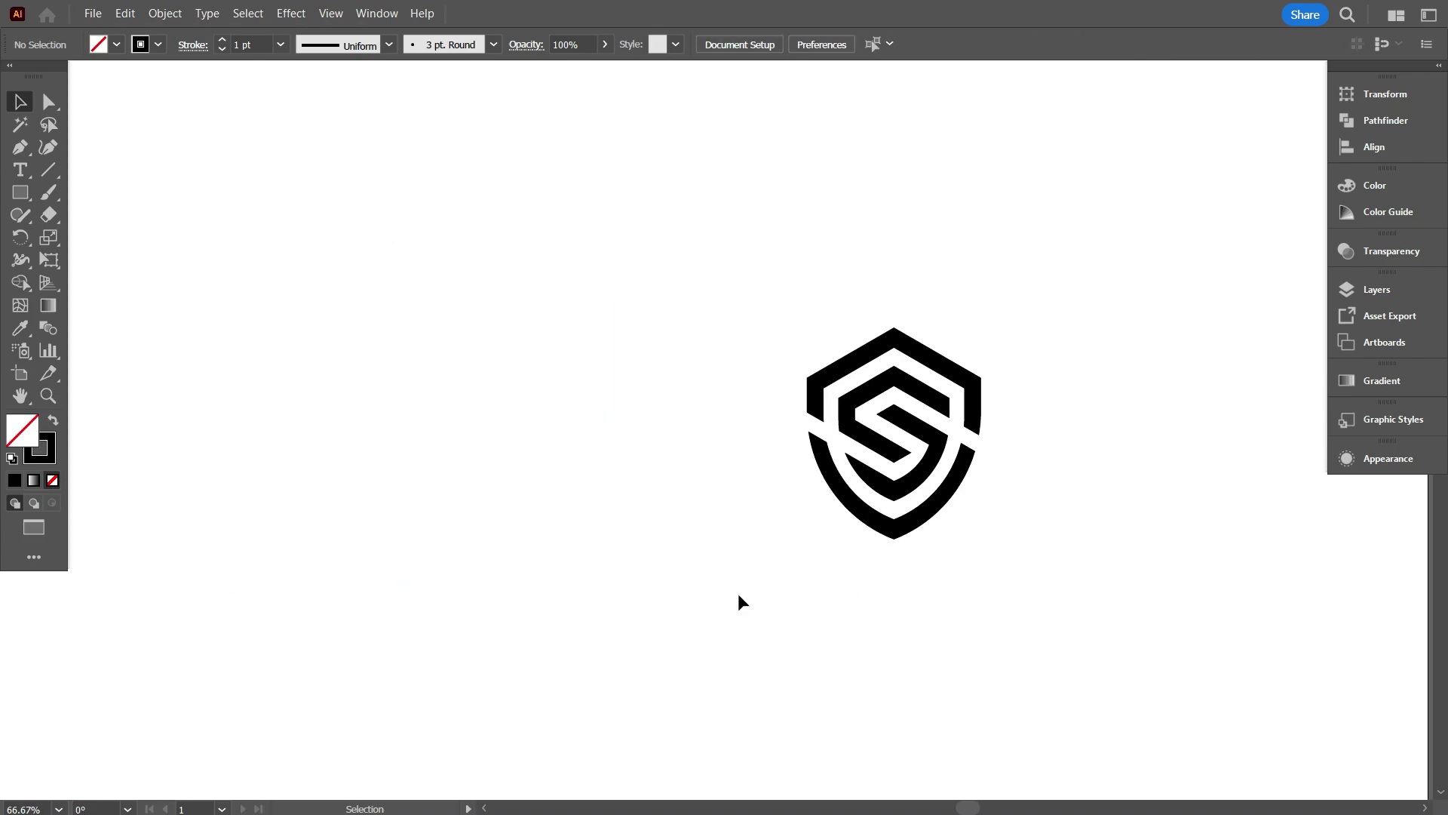
scroll(1031, 502, "up", 1)
scroll(1033, 528, "up", 1)
scroll(1036, 544, "down", 2)
- Select the solid shield and move it further left on the page
left_click_drag(808, 386, 1037, 639)
left_click_drag(988, 484, 603, 431)
scroll(452, 483, "up", 2)
left_click(425, 484)
scroll(424, 482, "up", 1)
scroll(424, 481, "up", 1)
left_click_drag(452, 505, 393, 520)
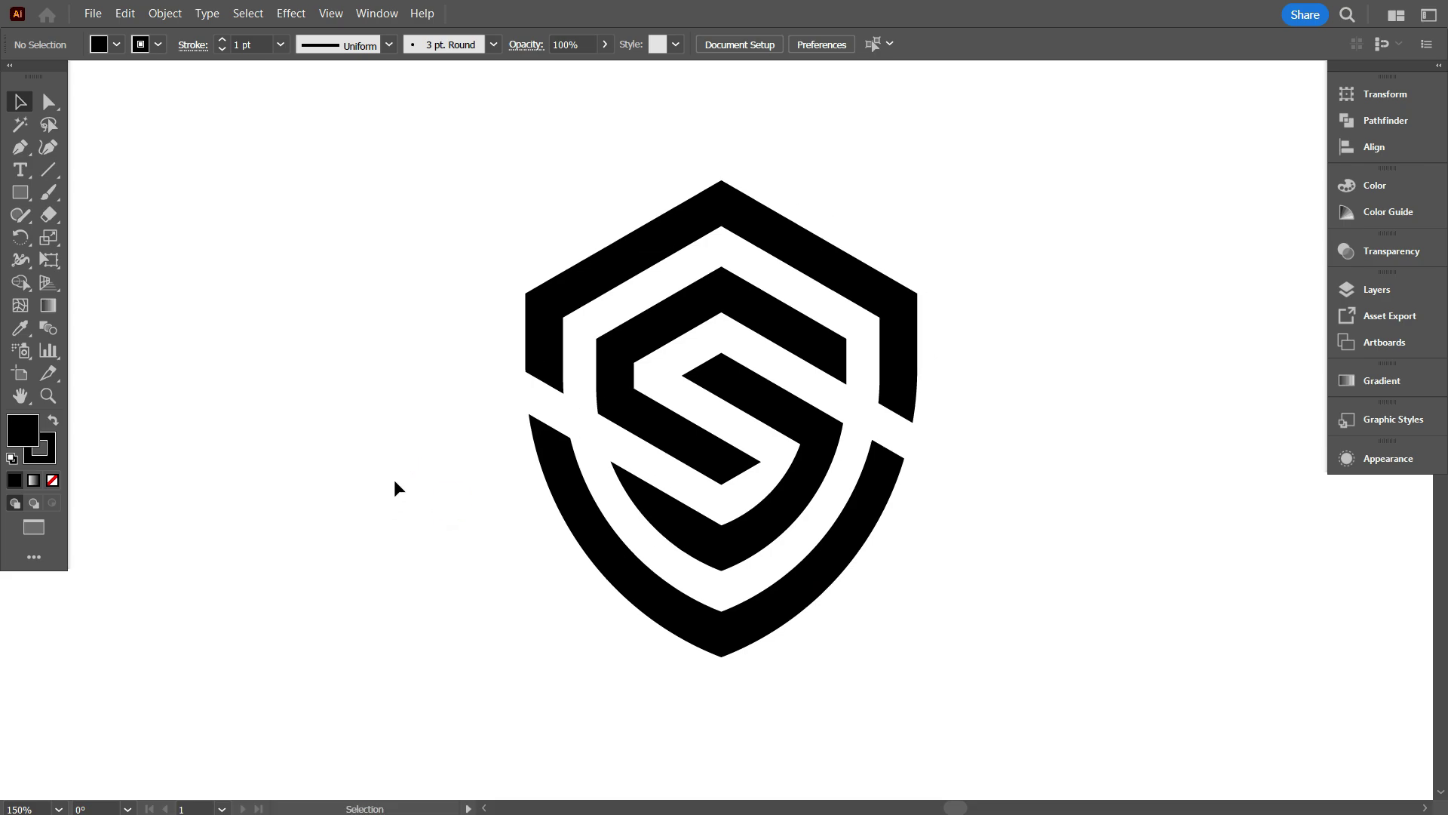
scroll(395, 480, "down", 1)
- Select every shield piece, apply a 10 pt stroke, then step it down to 3 pt
left_click(702, 495)
left_click(440, 368)
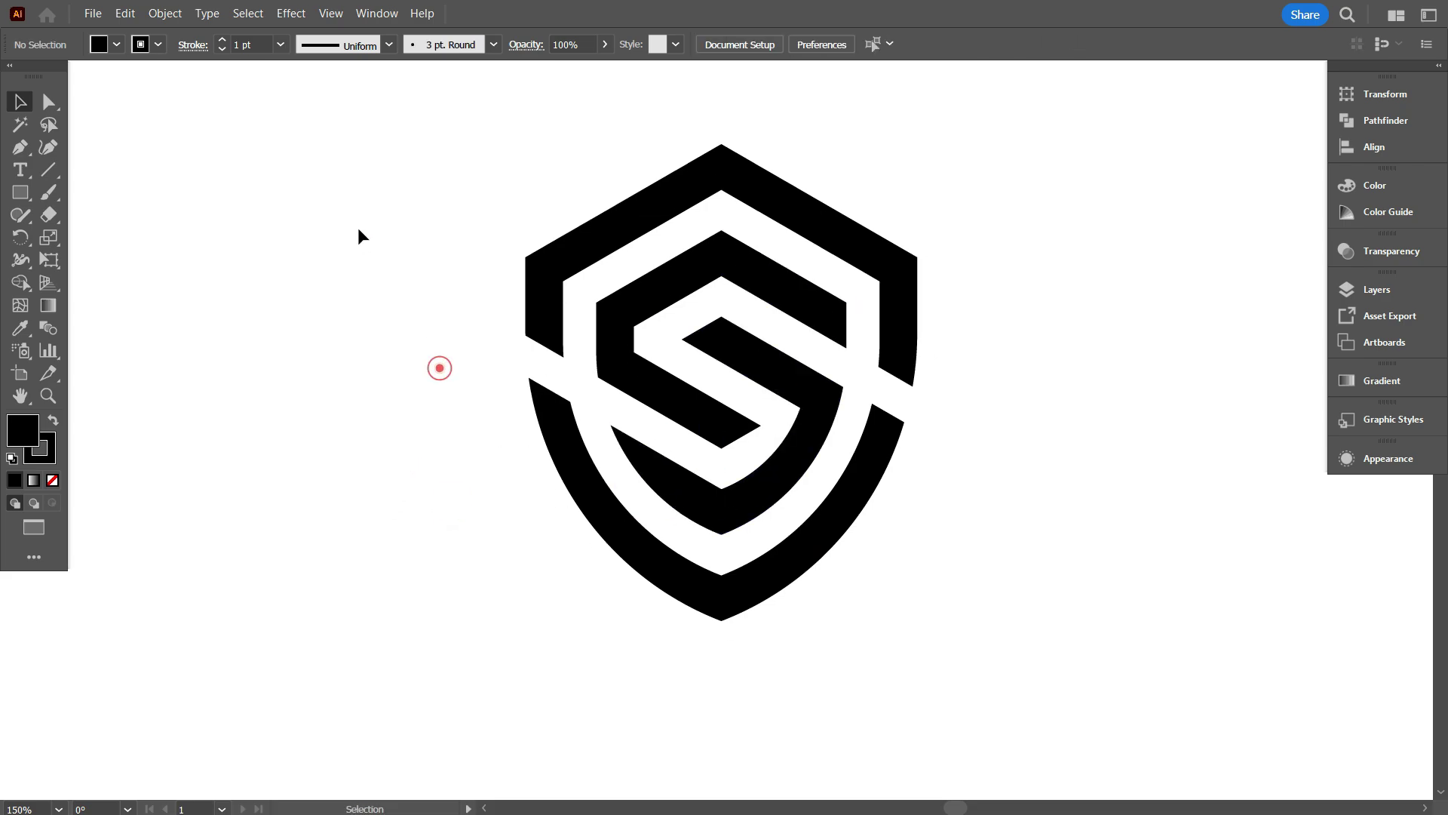
left_click_drag(360, 229, 995, 664)
scroll(834, 430, "up", 2)
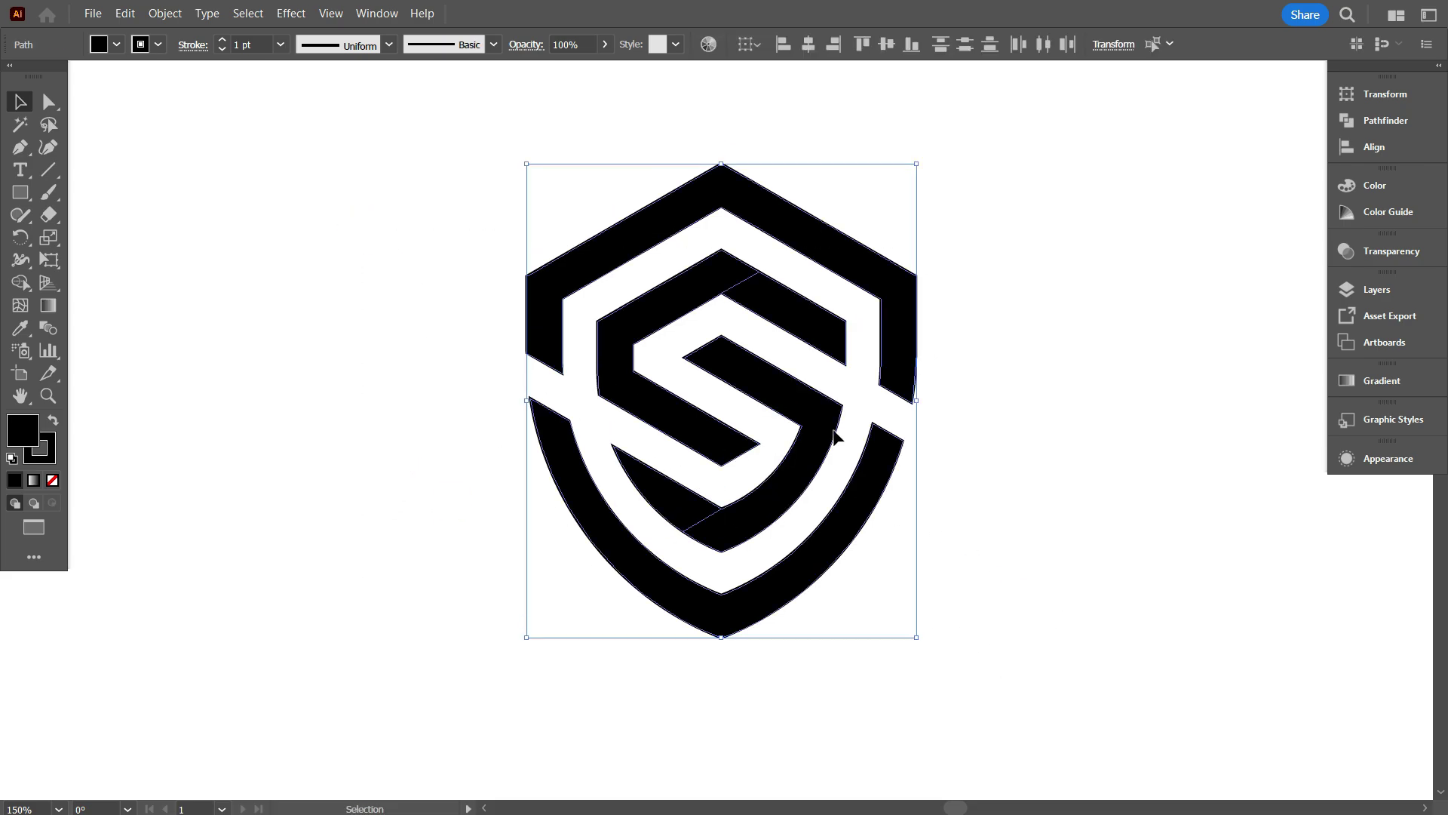
double_click(254, 43)
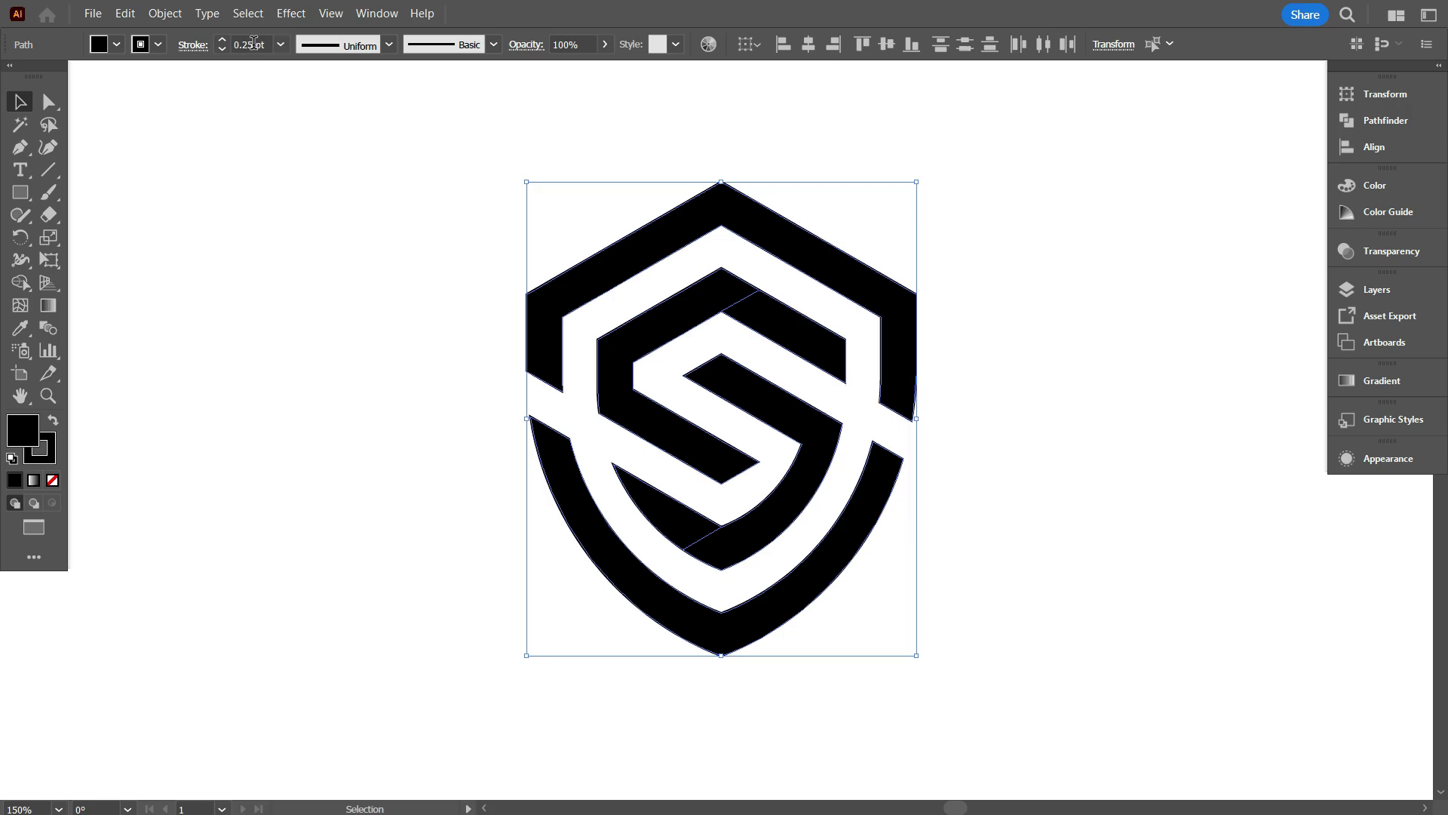
type("10")
key("Return")
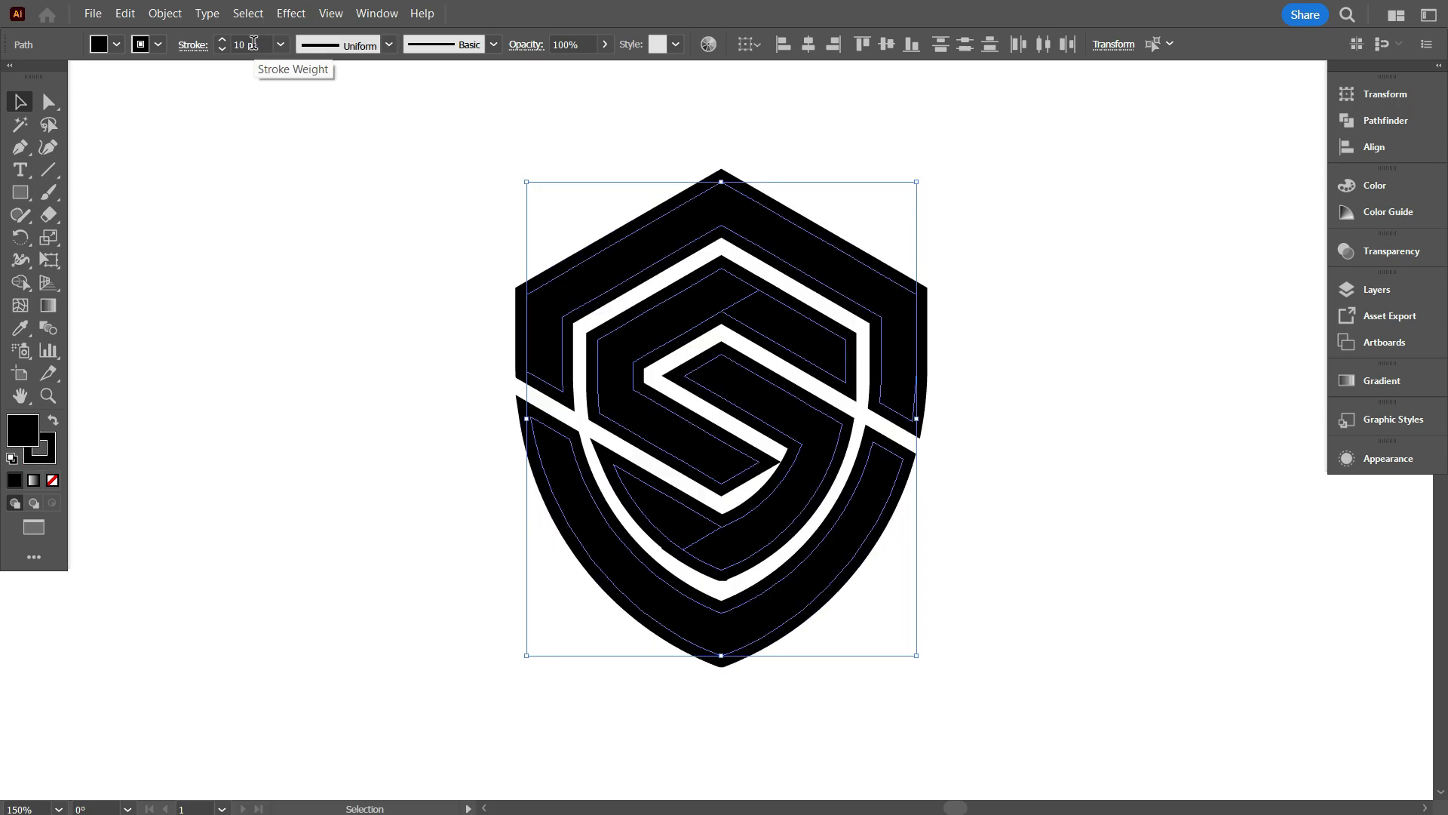
key("Down")
key("Down")
key("Down")
key("Down")
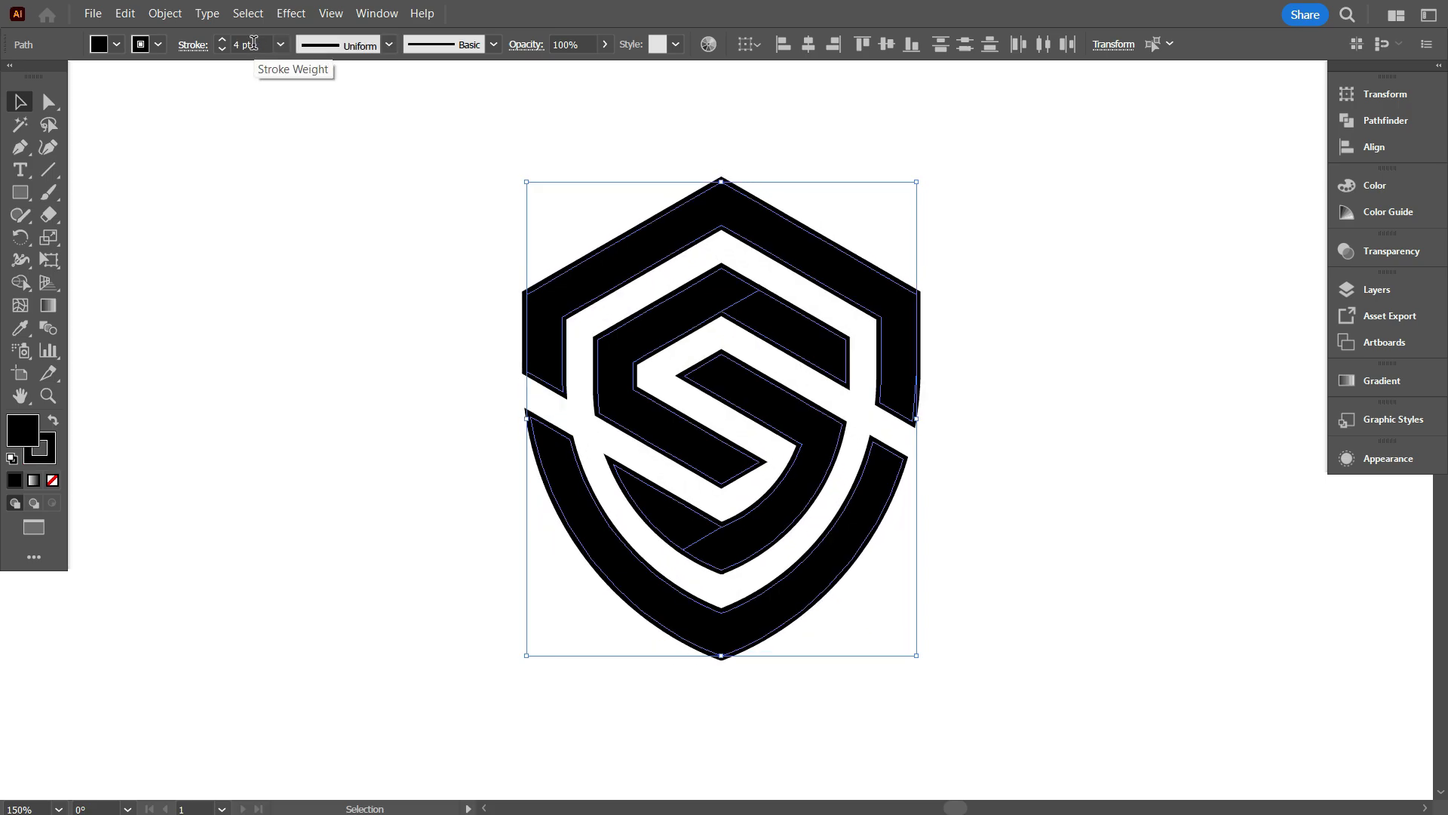
key("Down")
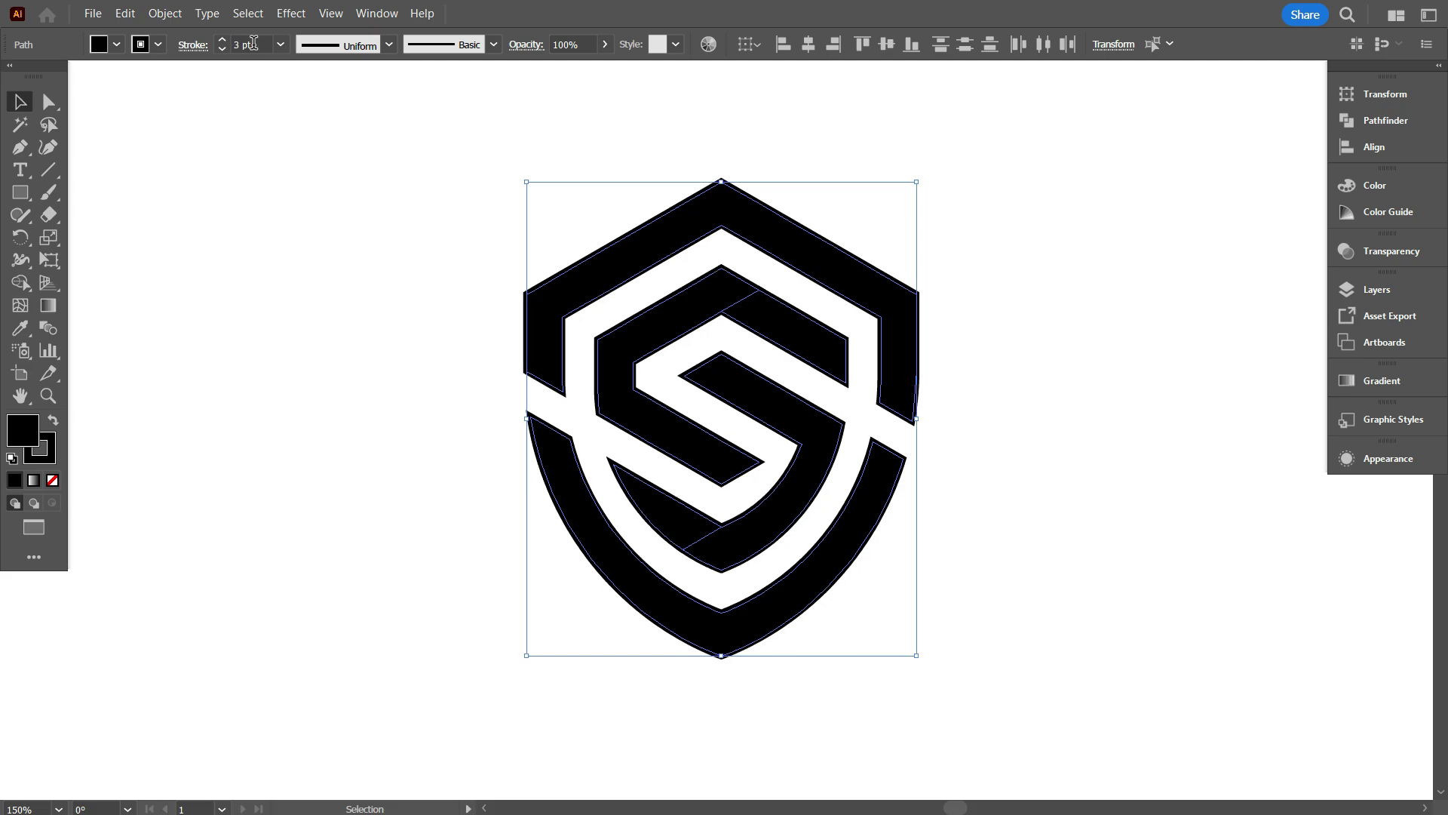
left_click(350, 318)
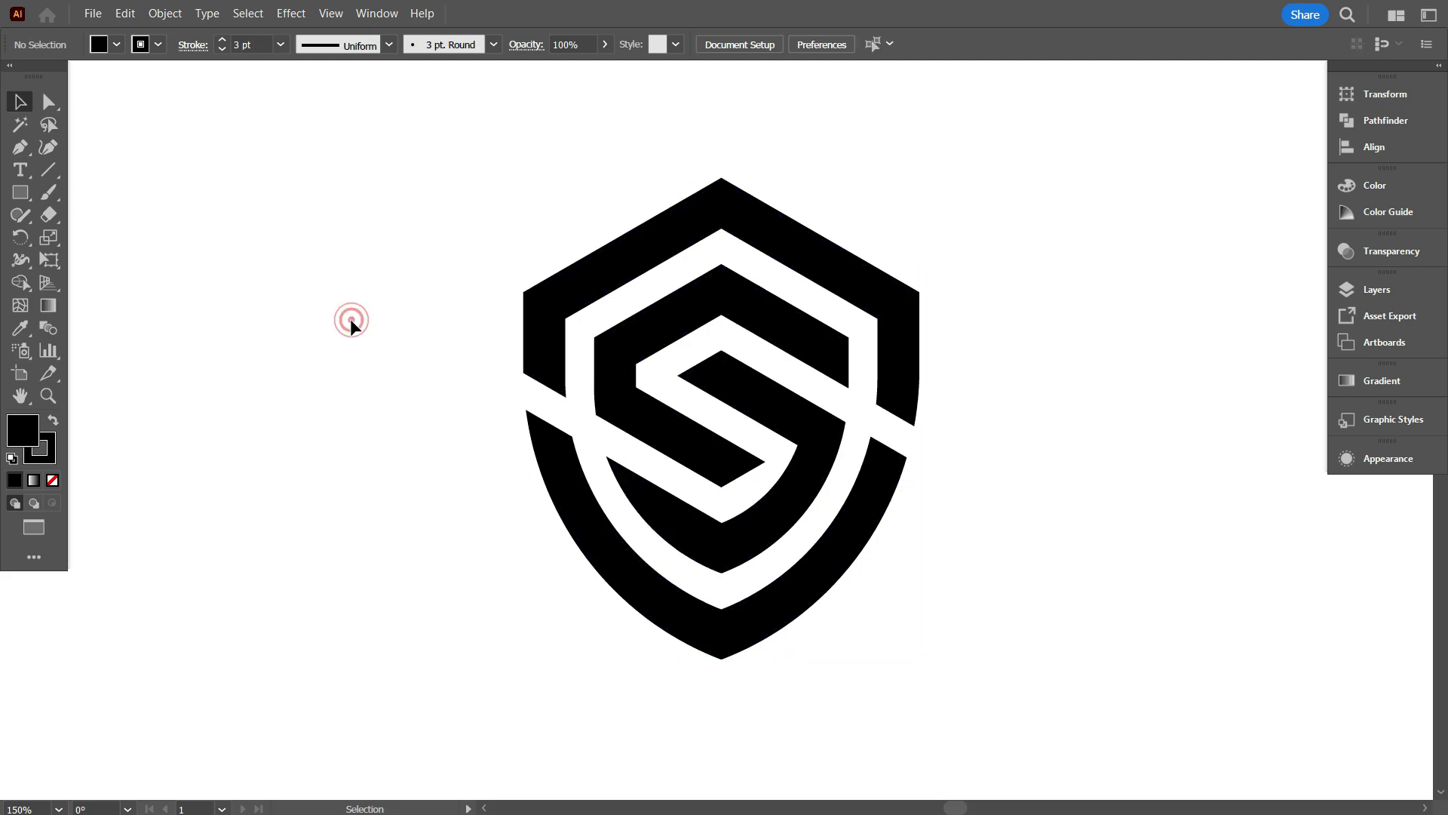
scroll(1103, 659, "down", 1)
- Select the whole shield and convert its strokes to filled outlines with Outline Stroke
scroll(835, 624, "down", 1)
scroll(832, 622, "down", 1)
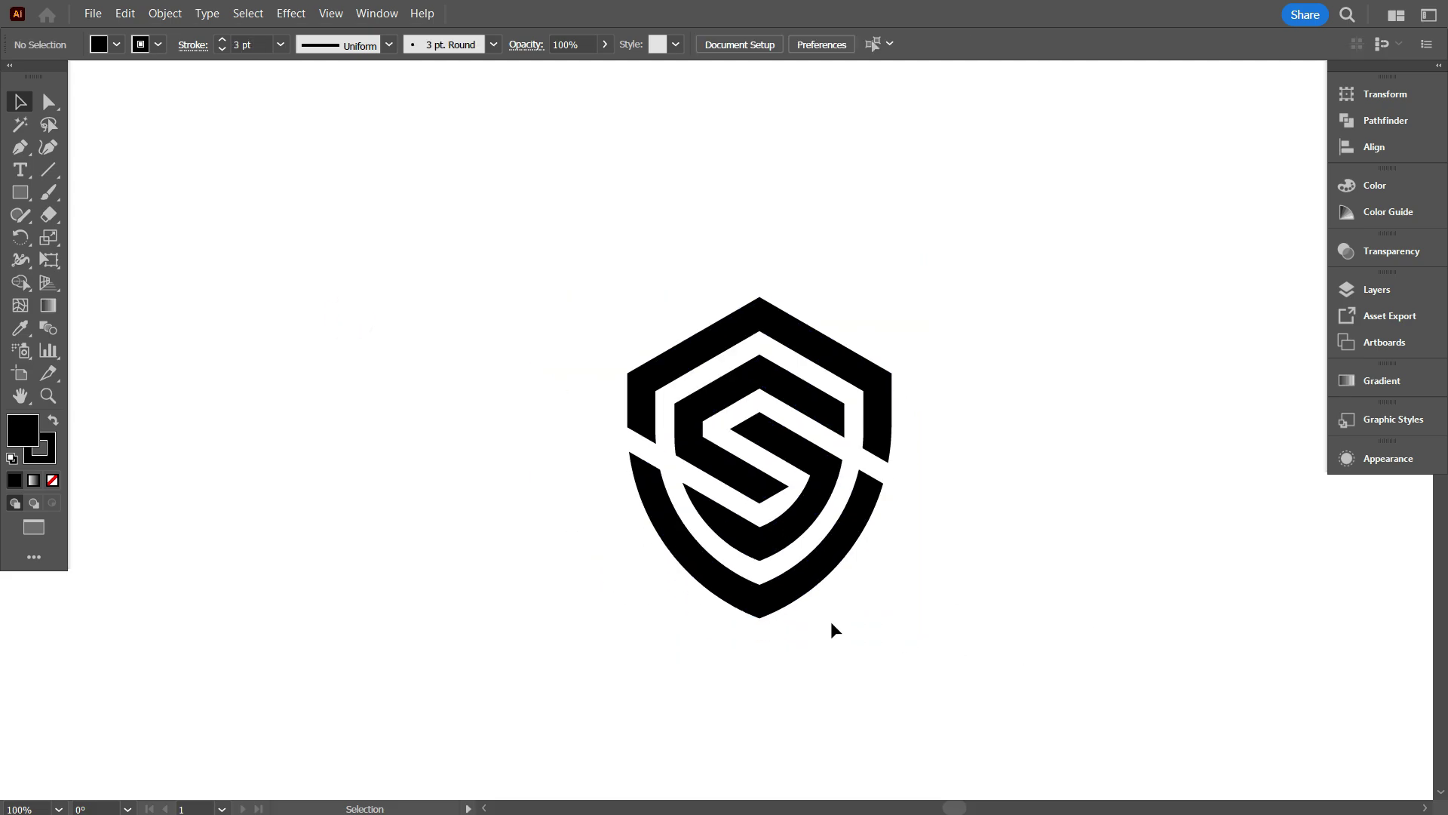
scroll(828, 619, "down", 1)
scroll(860, 592, "up", 1)
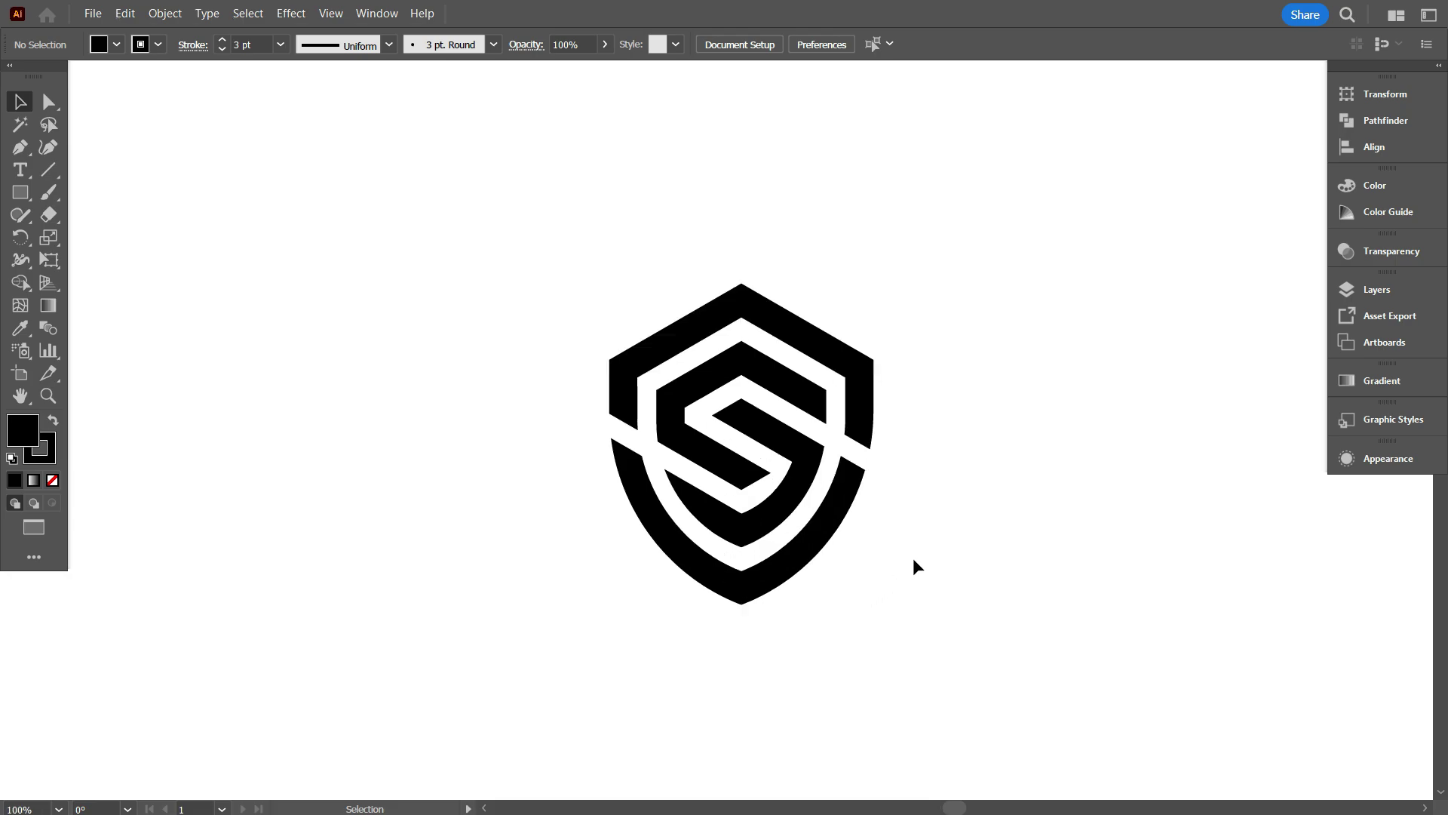
left_click_drag(591, 273, 593, 275)
scroll(1066, 437, "down", 1)
scroll(1060, 439, "up", 1)
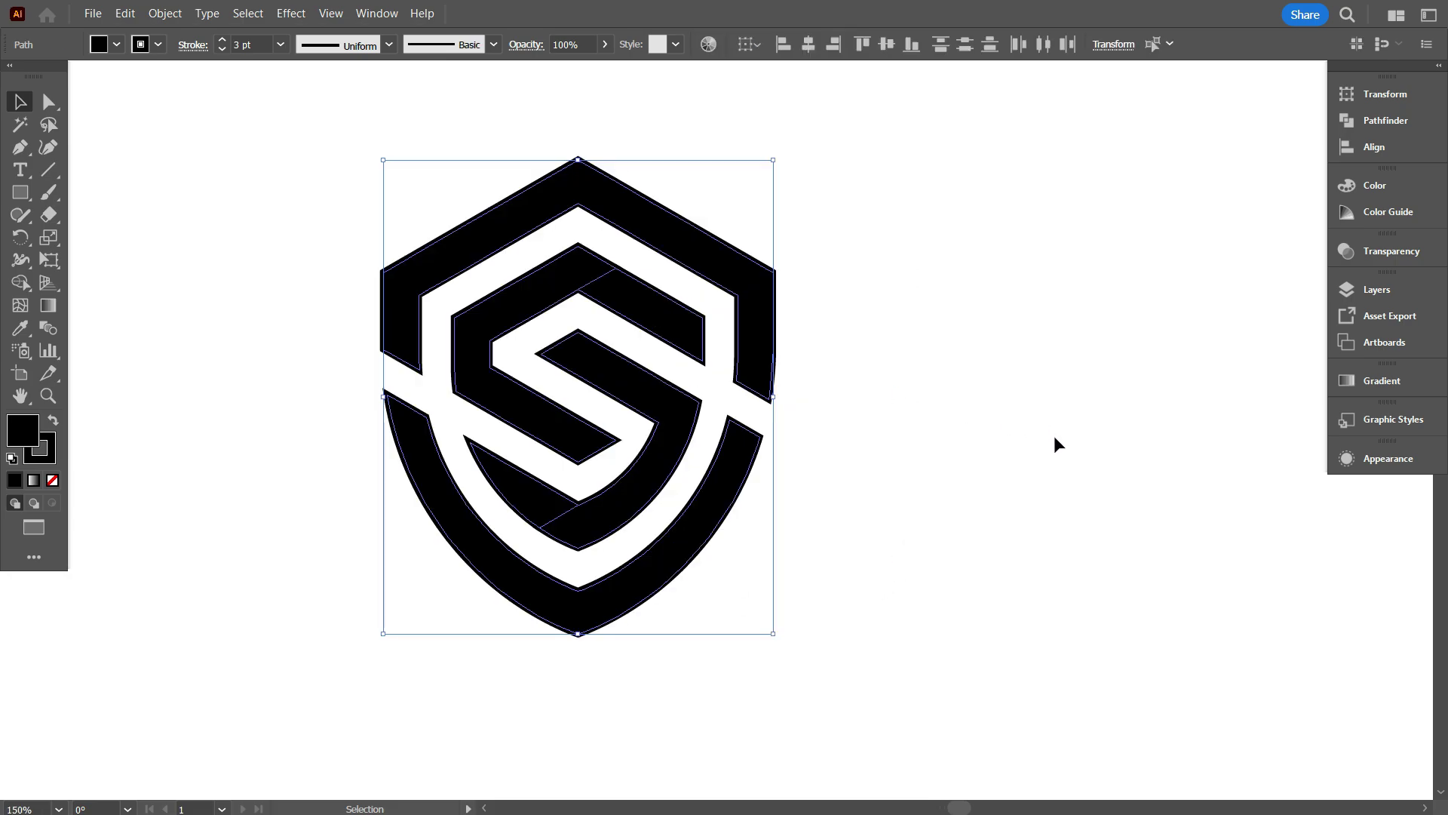
scroll(1005, 468, "up", 1)
key("space")
left_click_drag(970, 471, 1097, 476)
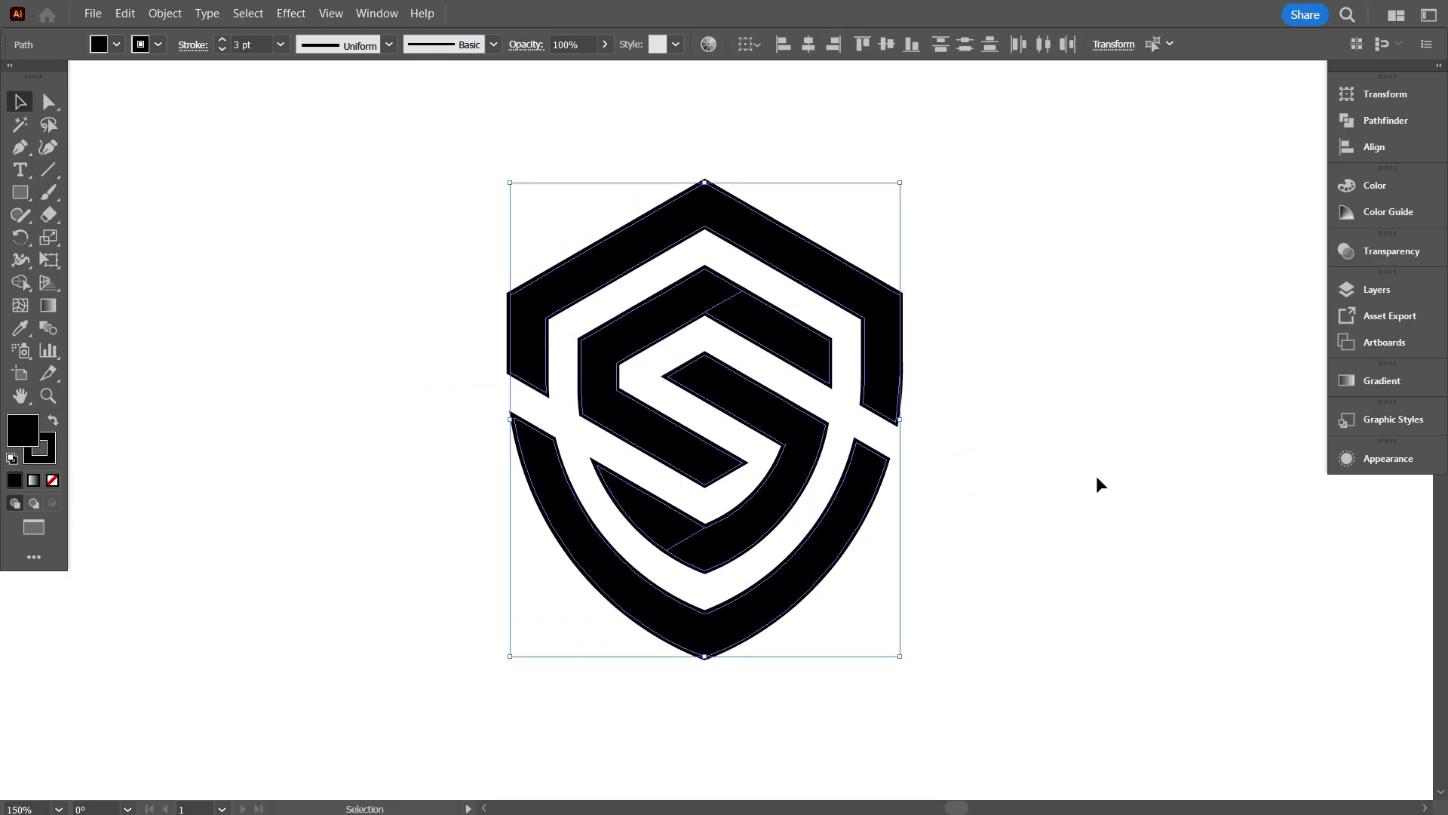
left_click(166, 14)
mouse_move(260, 490)
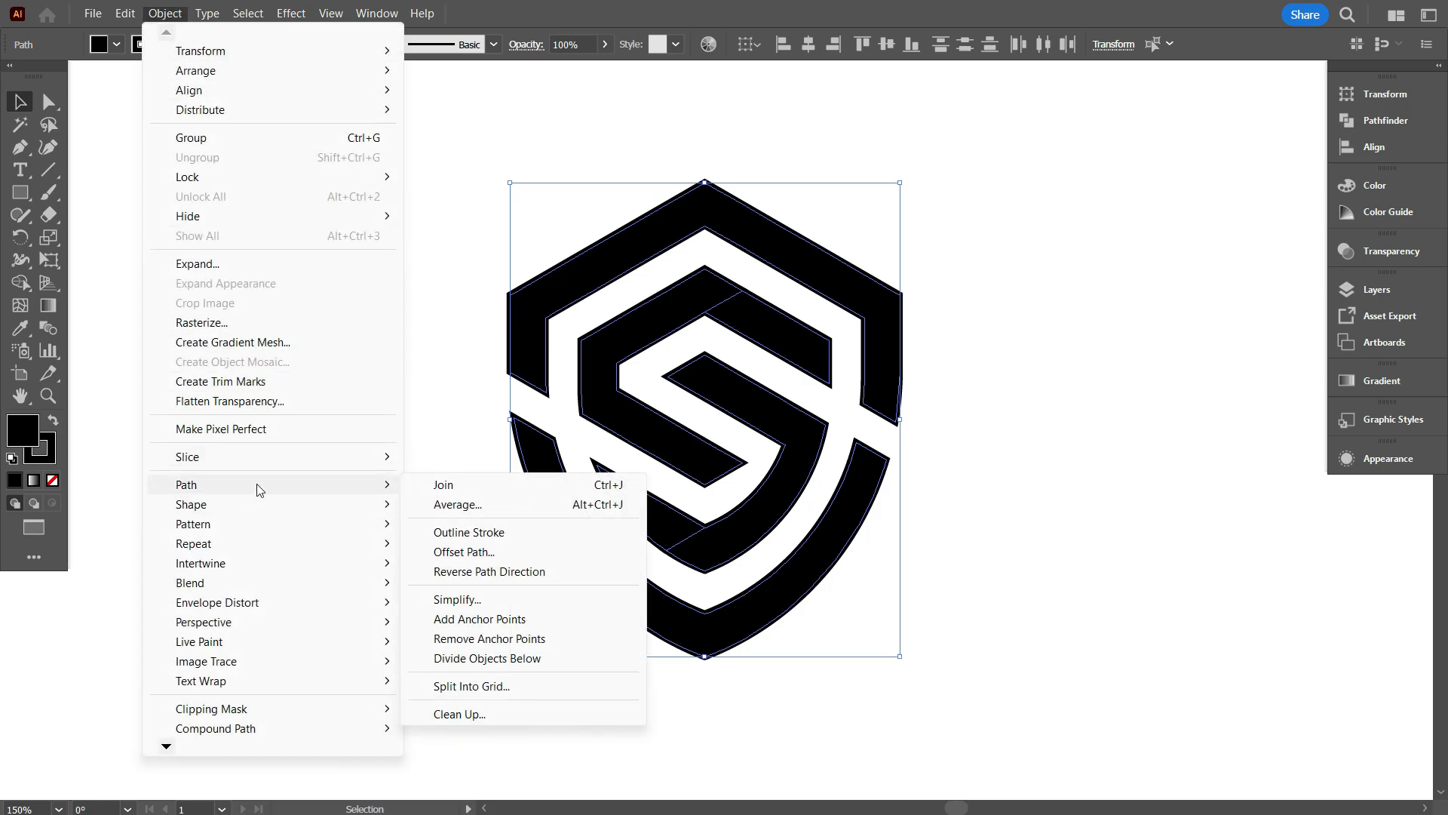
left_click(487, 532)
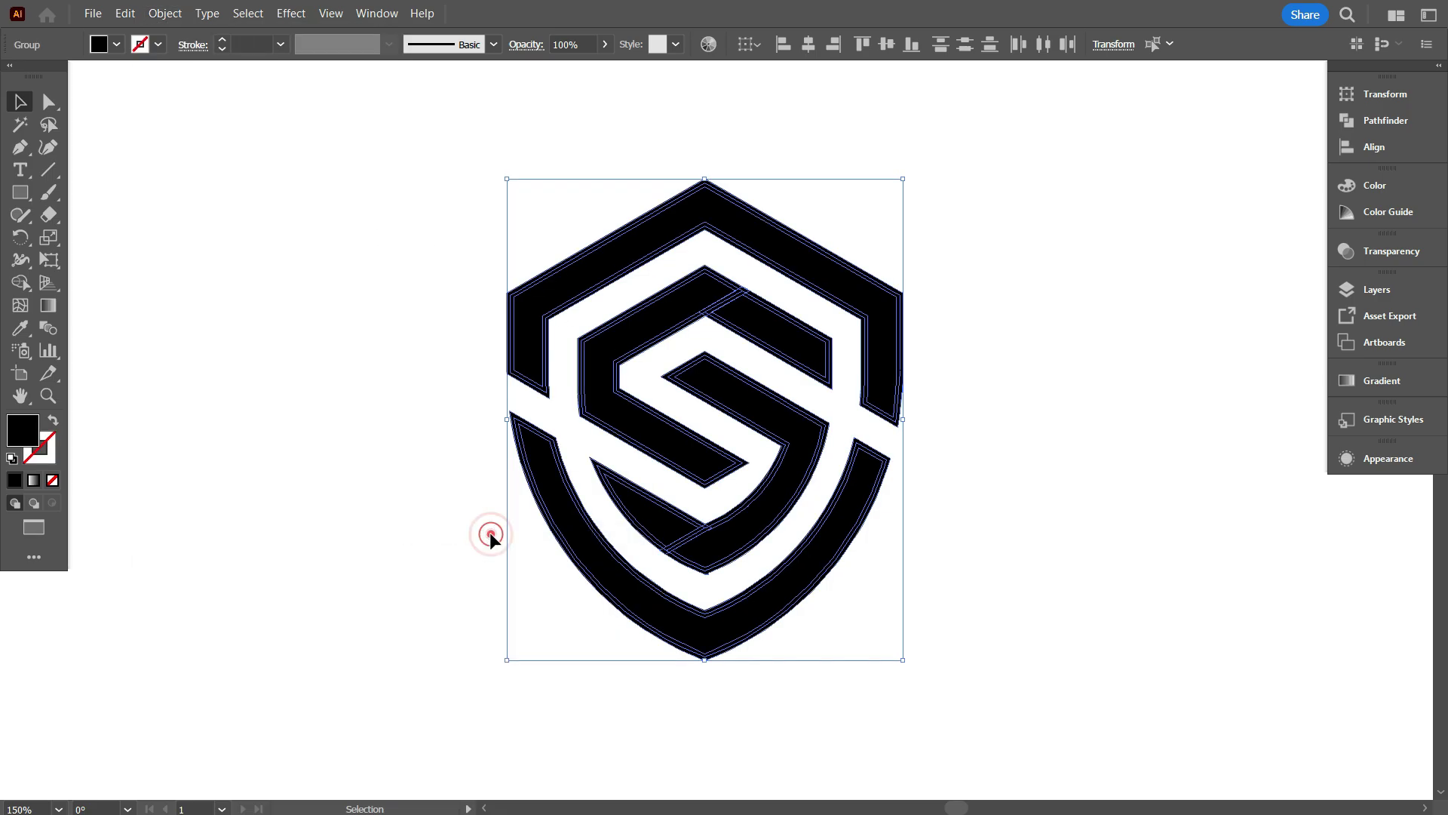
- Unite the outlined shield pieces into one shape with Pathfinder, then deselect
left_click(1382, 123)
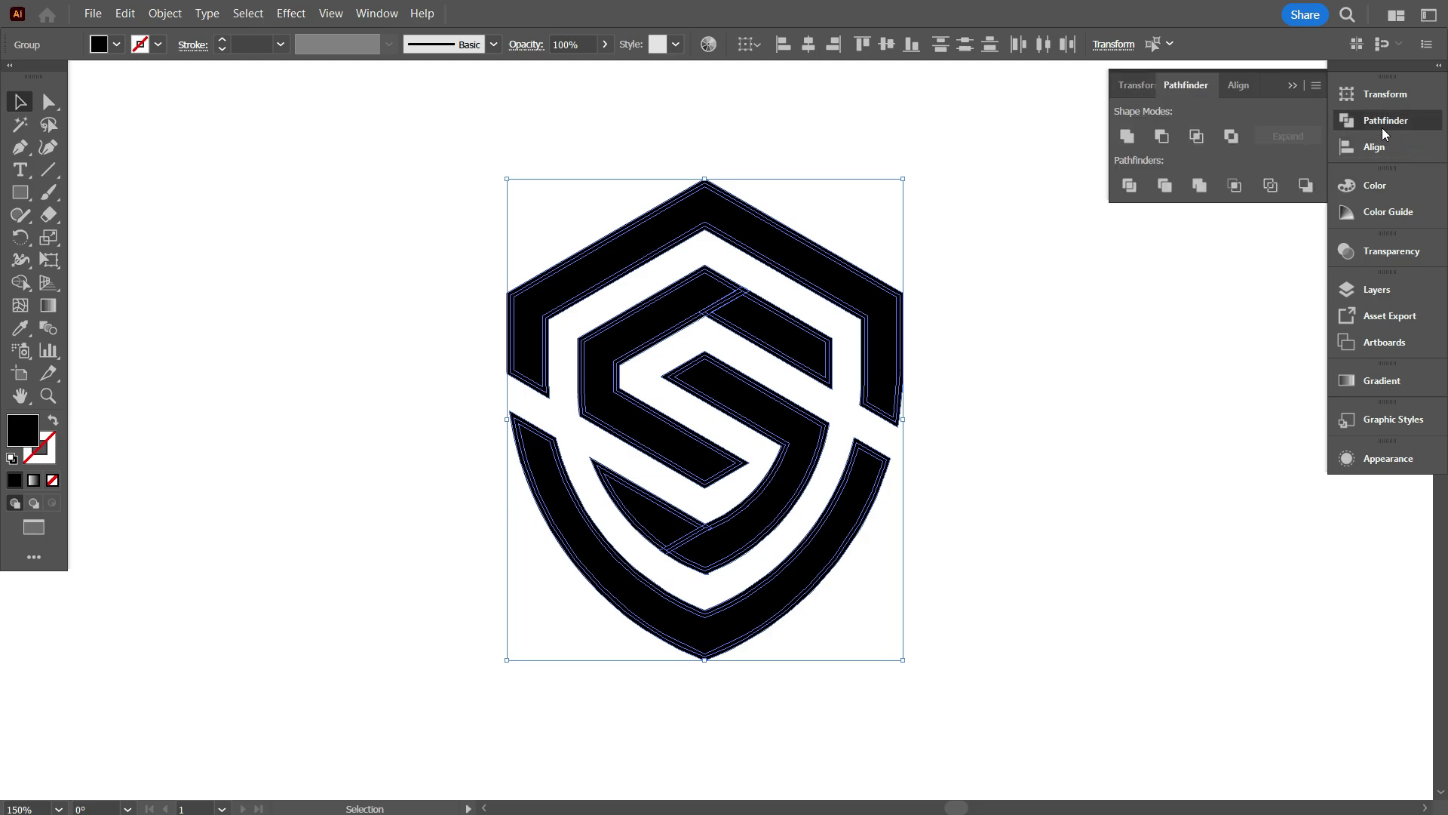
left_click(1128, 137)
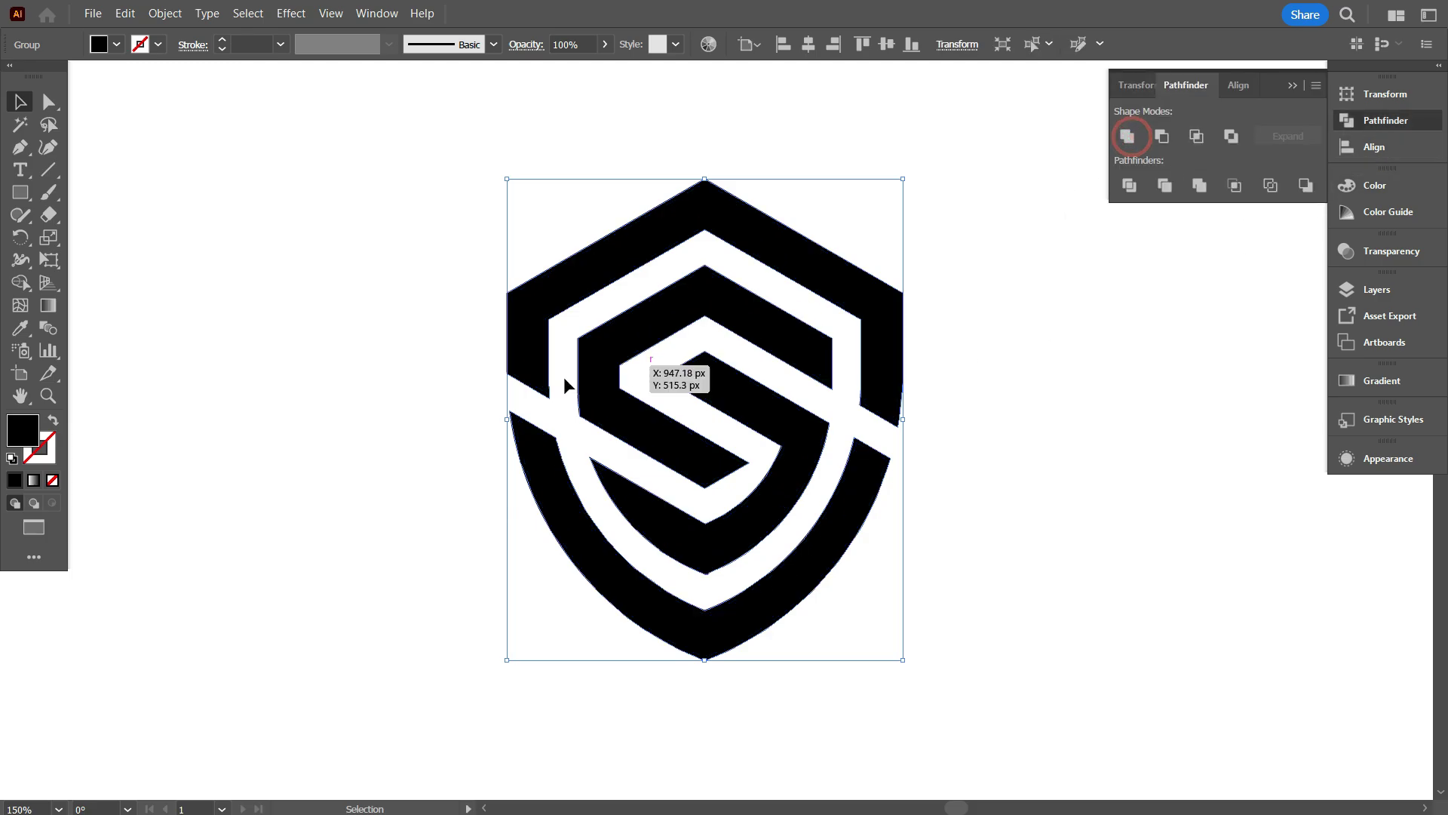
scroll(402, 408, "down", 1)
left_click(822, 570)
left_click_drag(824, 569, 934, 557)
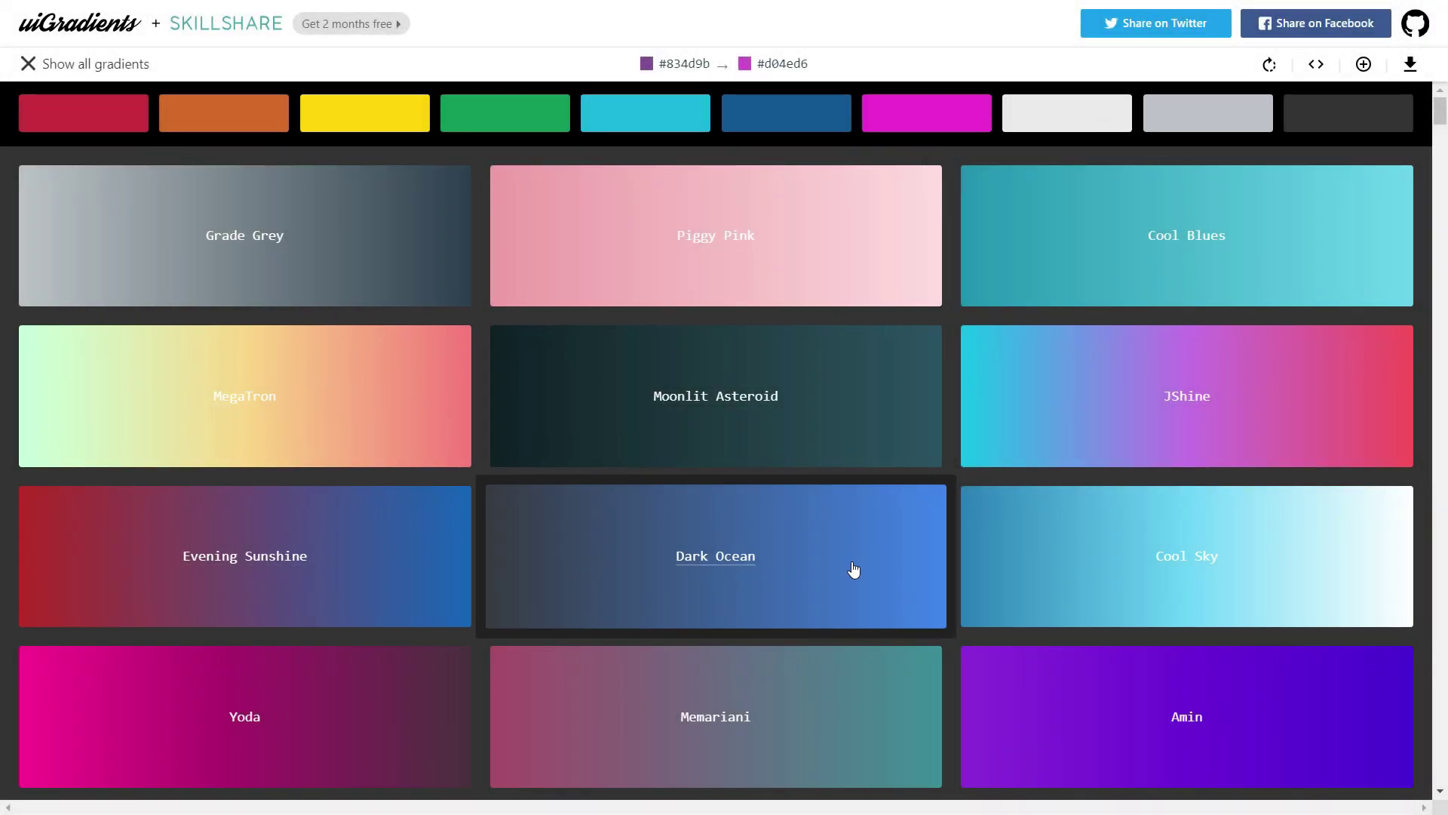
- Filter uiGradients to red and open the Sin City Red gradient (#ed213a to #93291e)
scroll(854, 571, "down", 4)
scroll(855, 571, "up", 4)
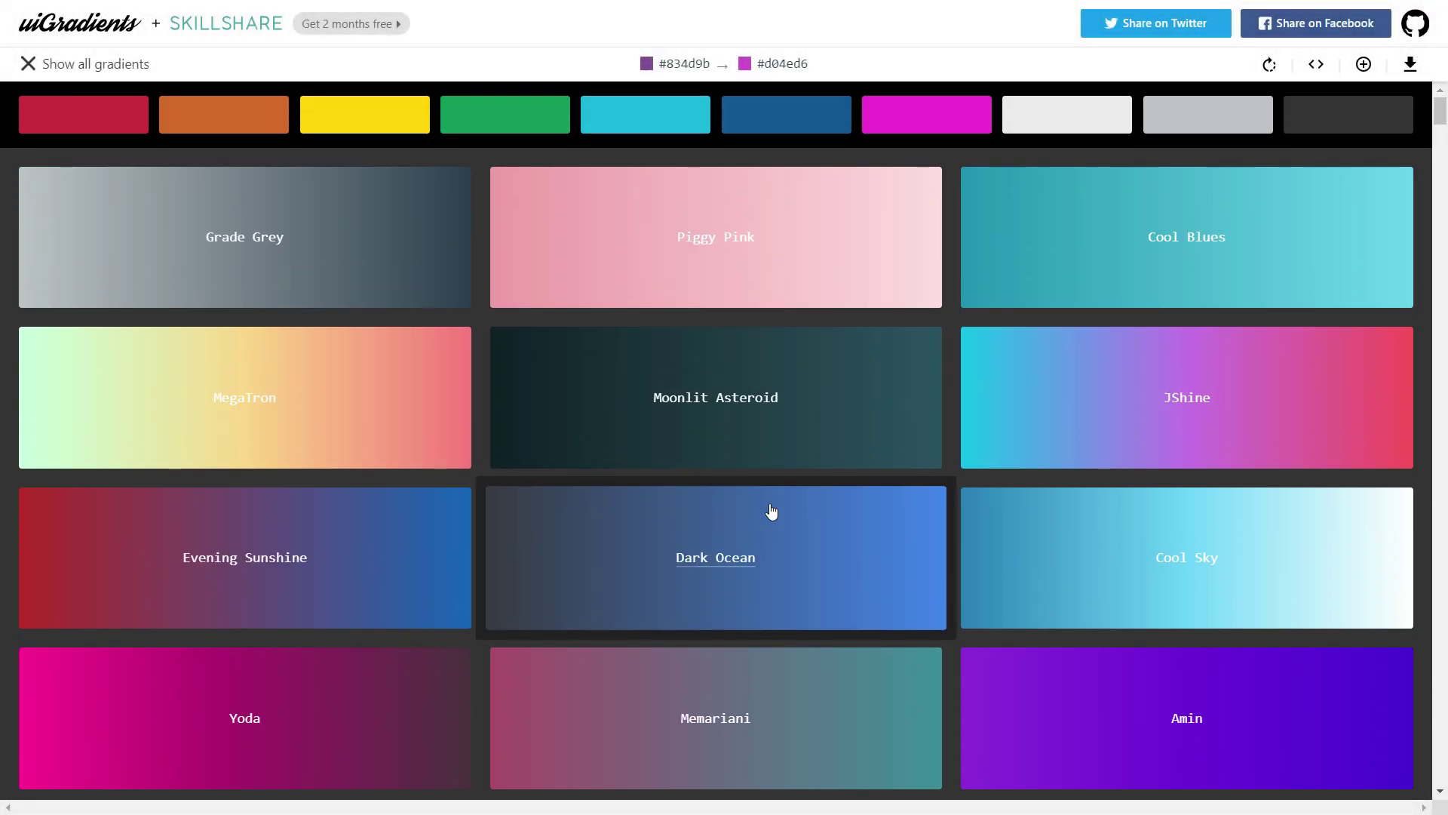
left_click(109, 122)
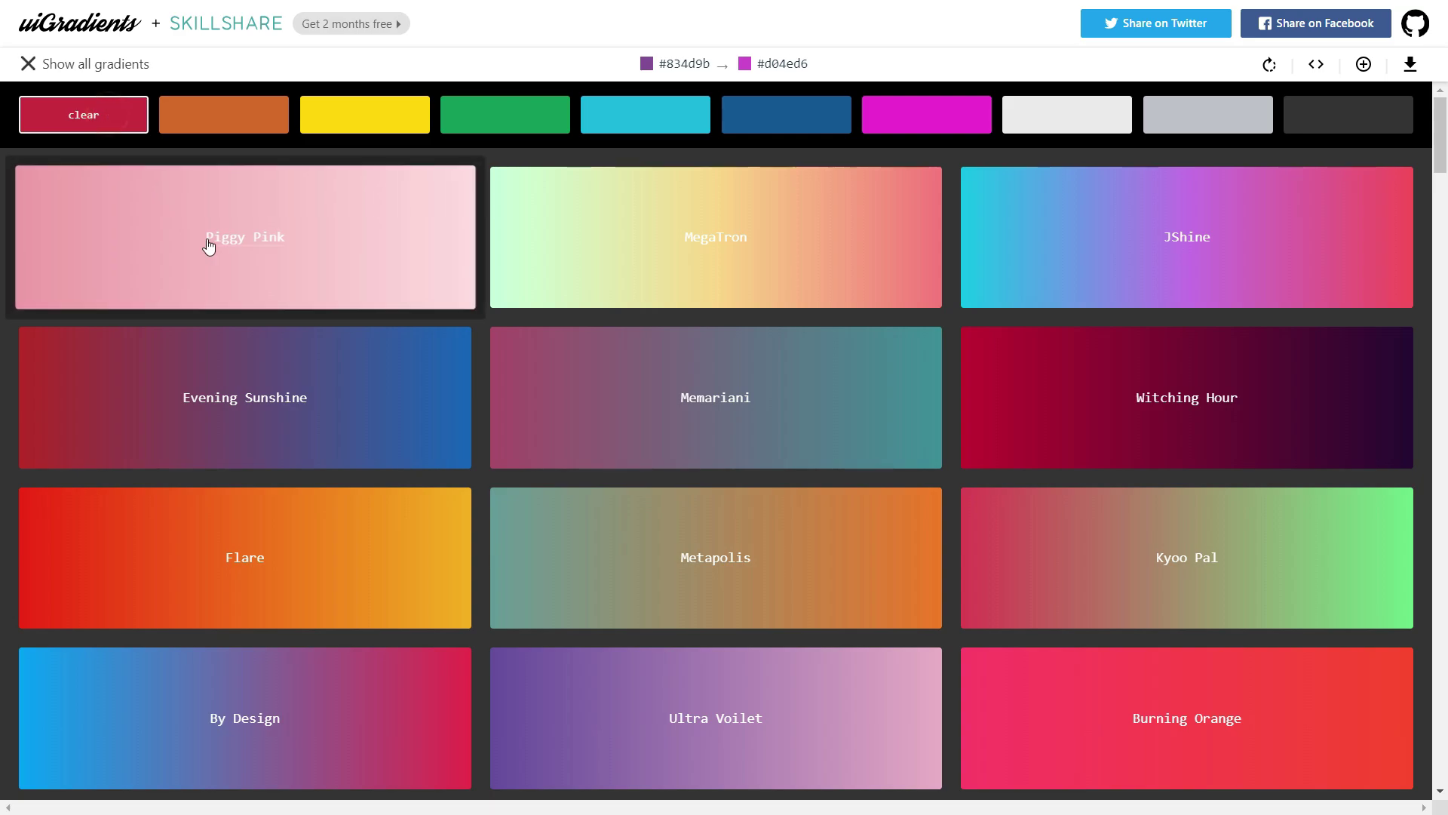
scroll(579, 479, "down", 5)
scroll(578, 474, "down", 2)
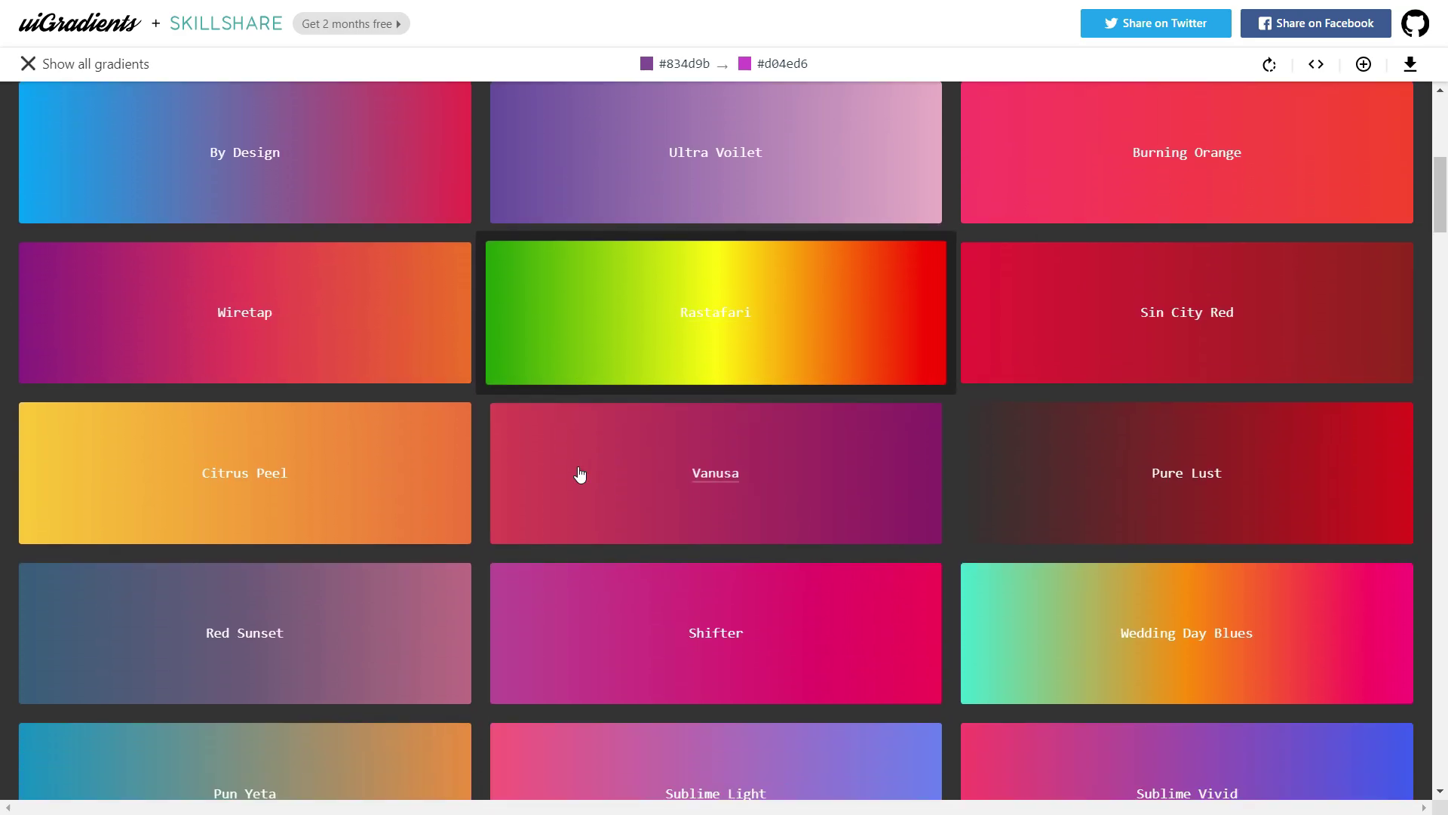
scroll(570, 470, "down", 6)
scroll(572, 465, "down", 6)
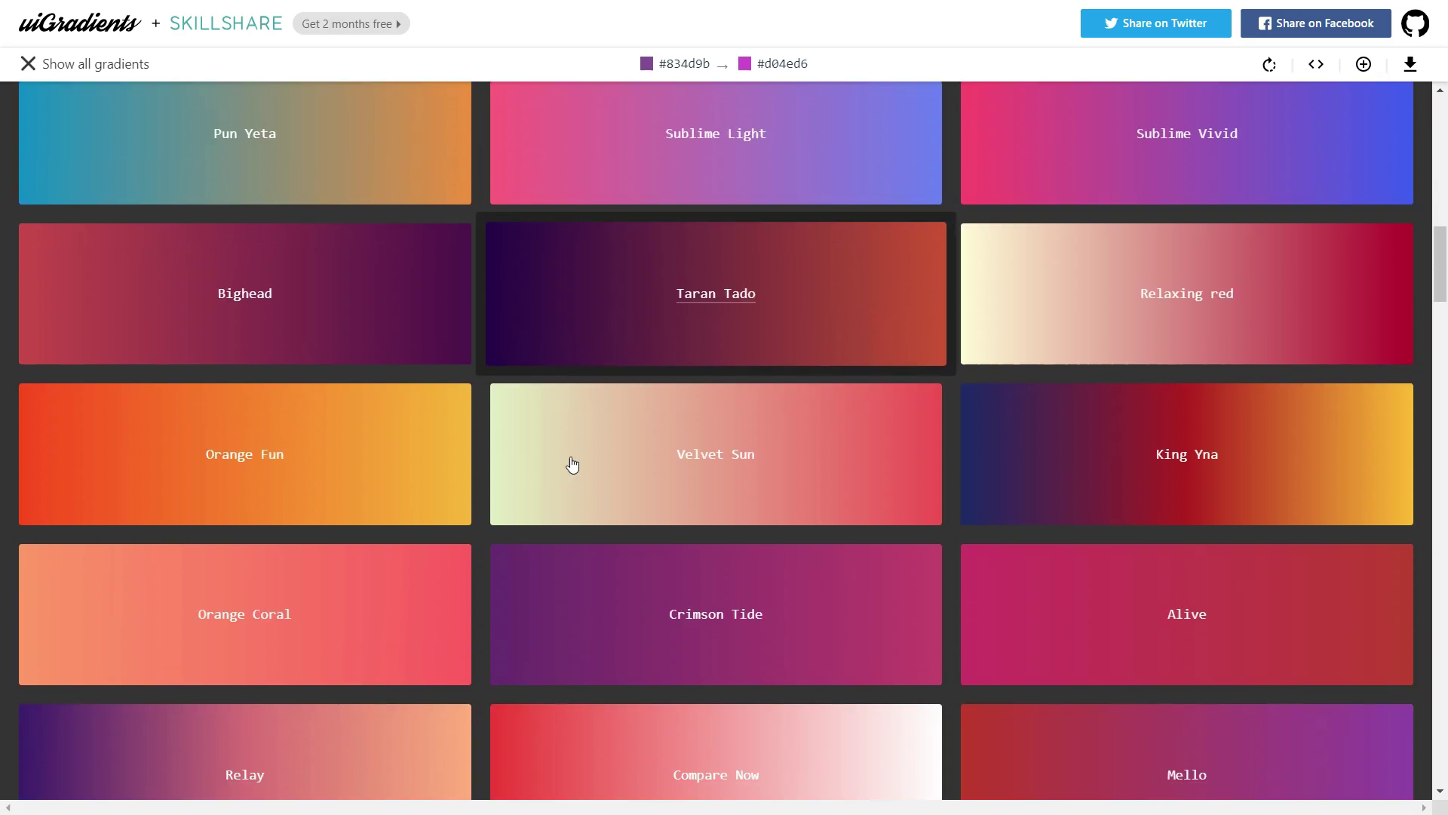
scroll(573, 465, "up", 7)
scroll(572, 466, "up", 6)
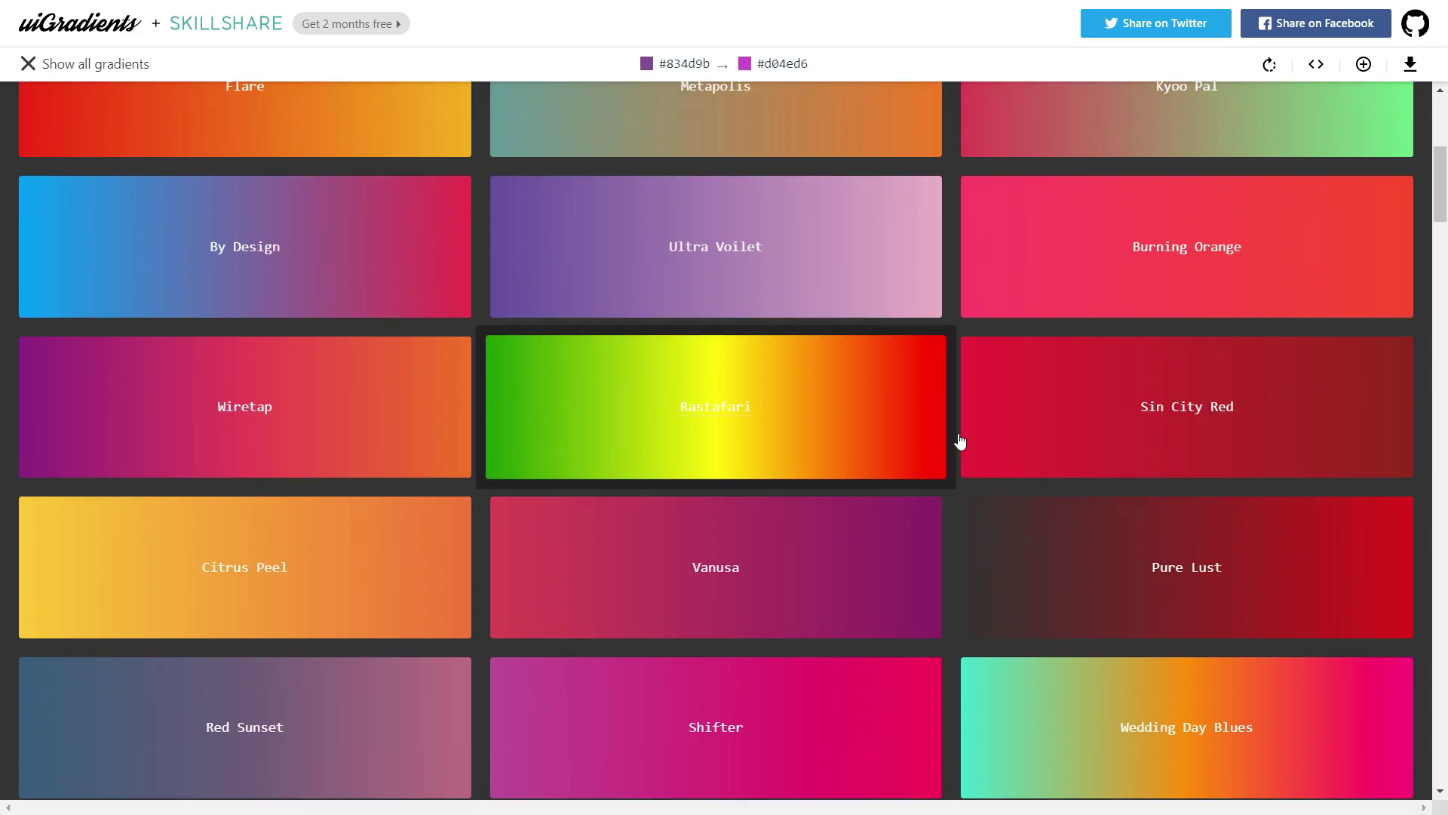
left_click(1124, 441)
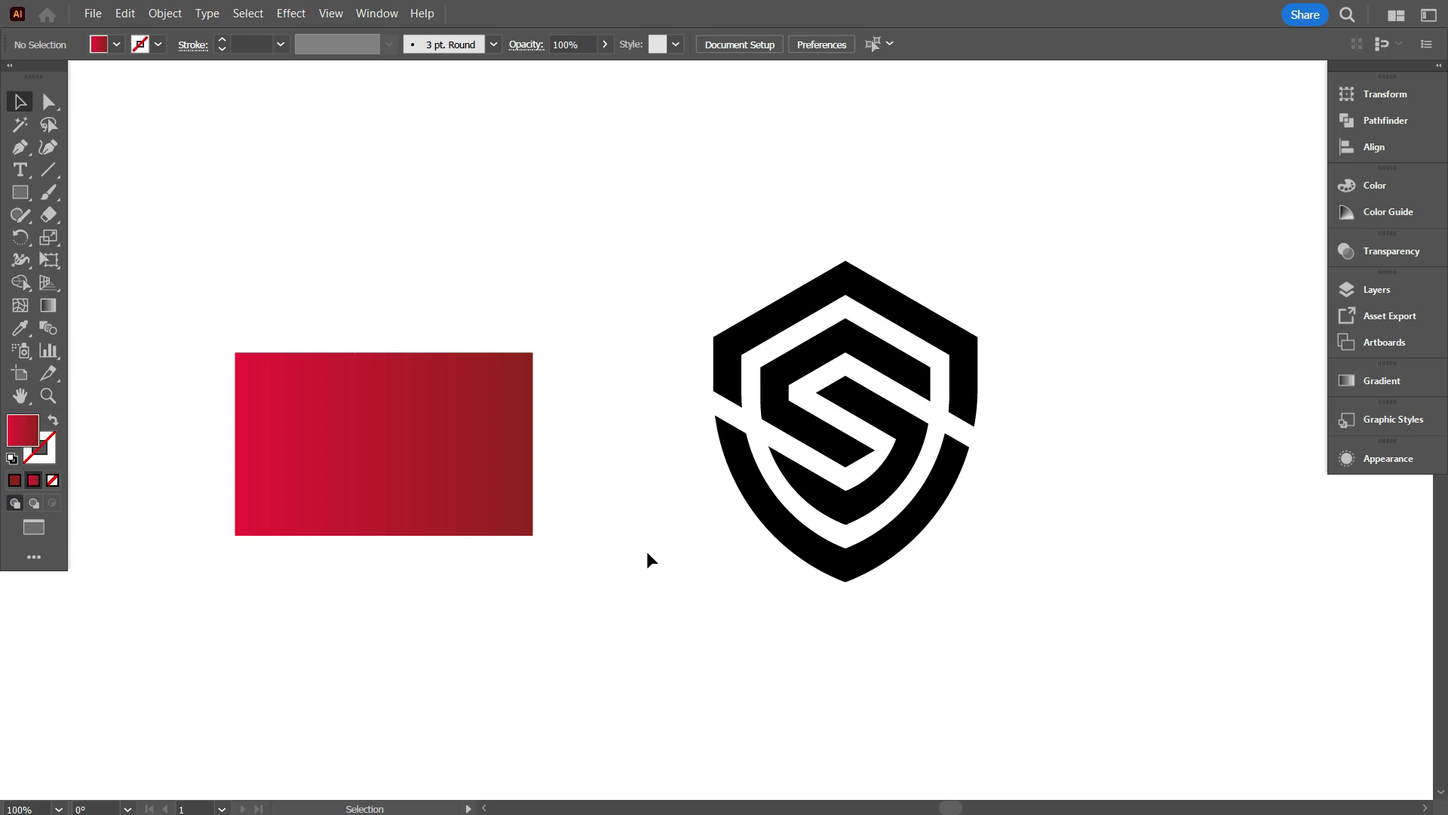
- Eyedrop the red gradient from the sample rectangle onto the black shield group and inspect it
left_click_drag(653, 217, 1055, 660)
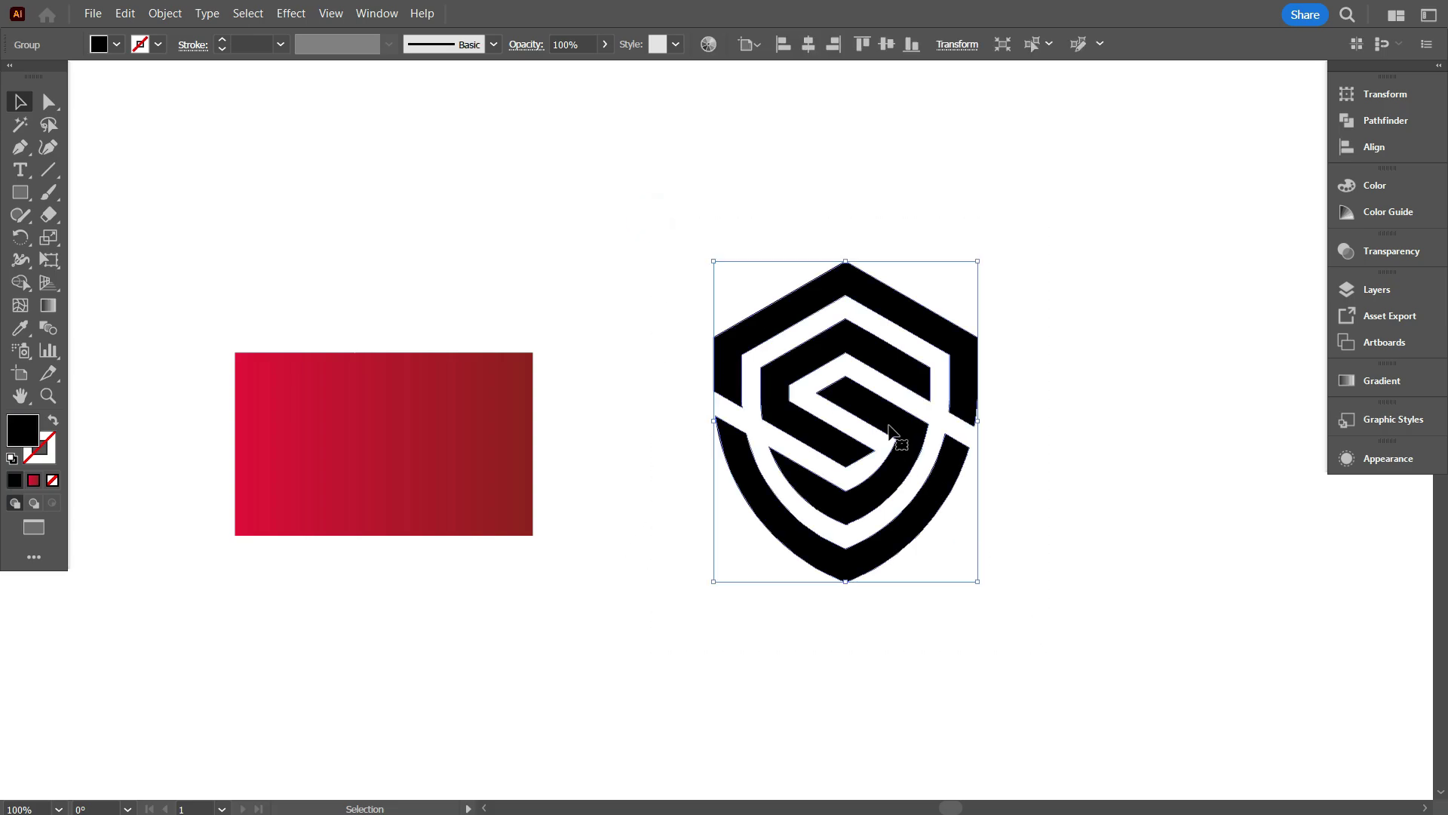
left_click(21, 328)
left_click(338, 436)
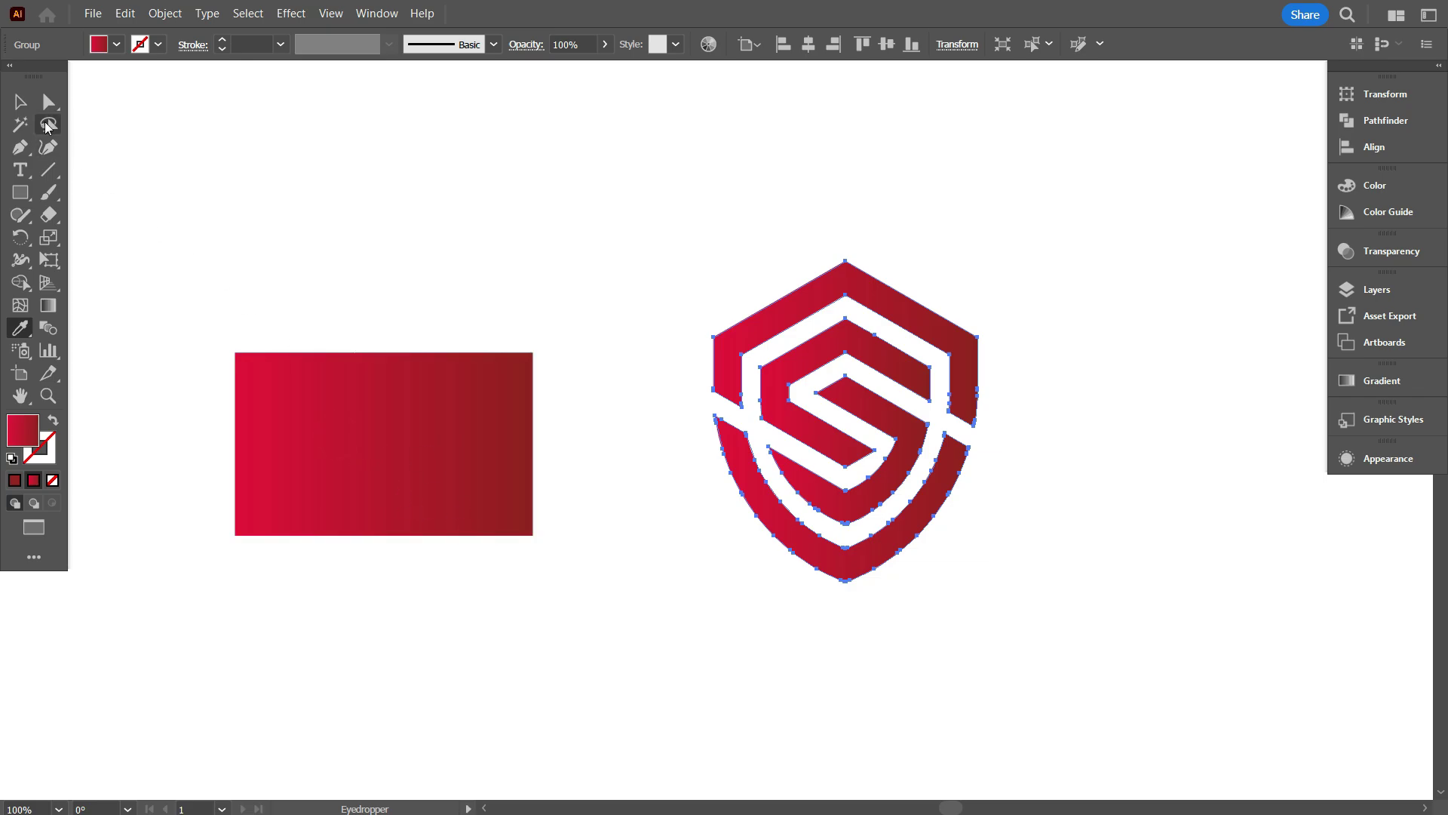
left_click(20, 102)
left_click(608, 202)
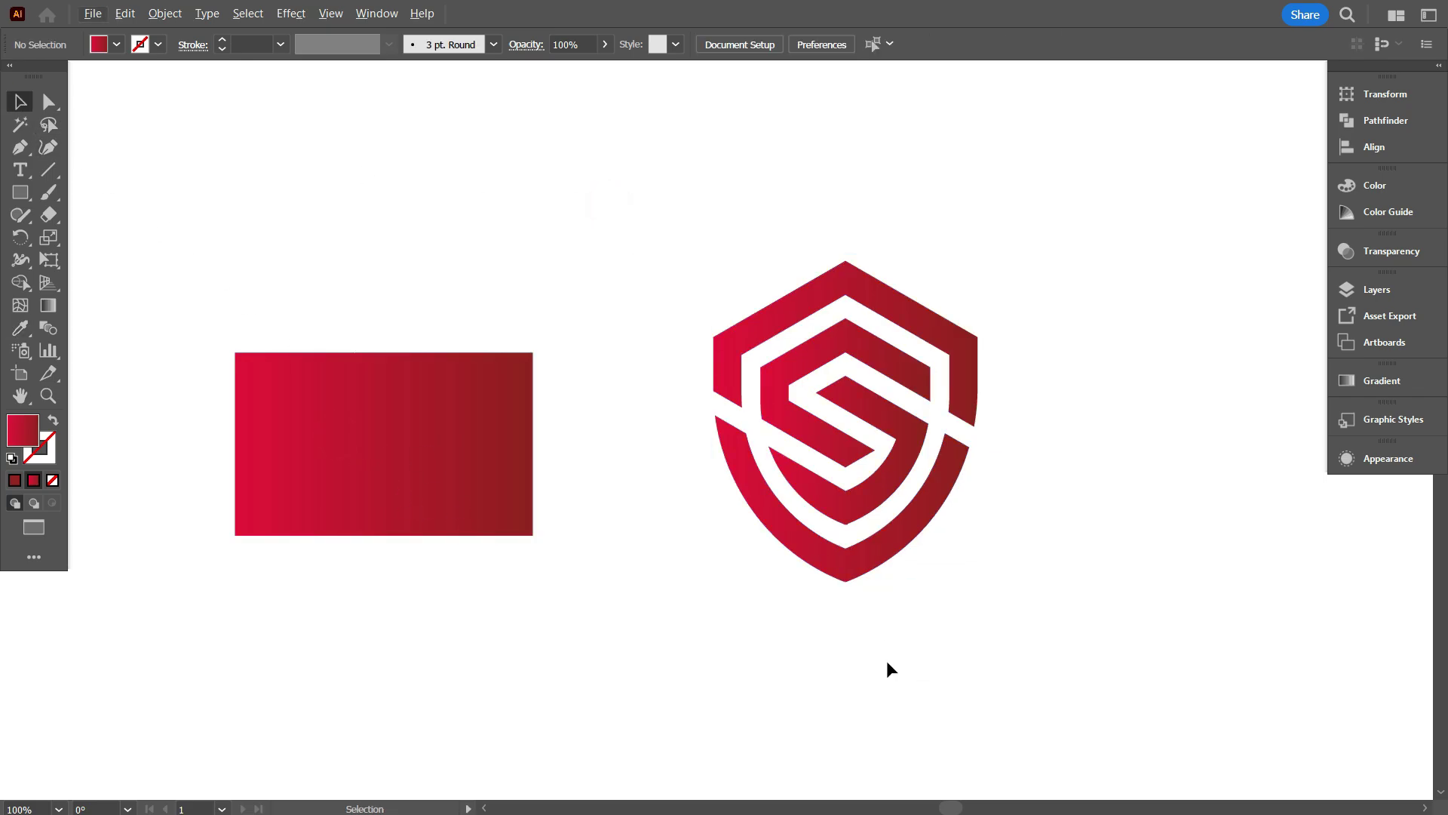
scroll(898, 653, "up", 1)
scroll(973, 624, "up", 4)
scroll(993, 623, "down", 1)
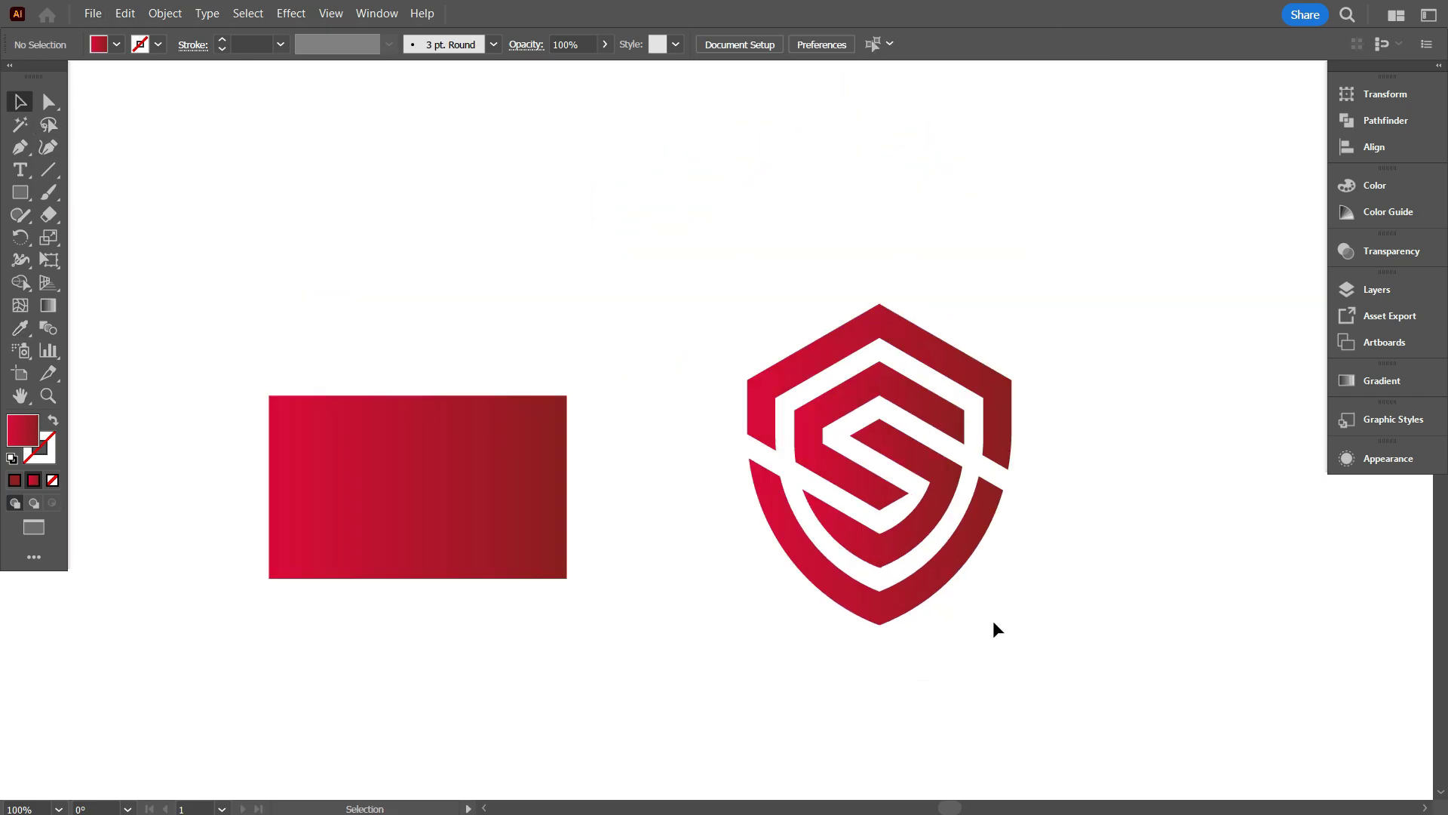
scroll(931, 588, "up", 4)
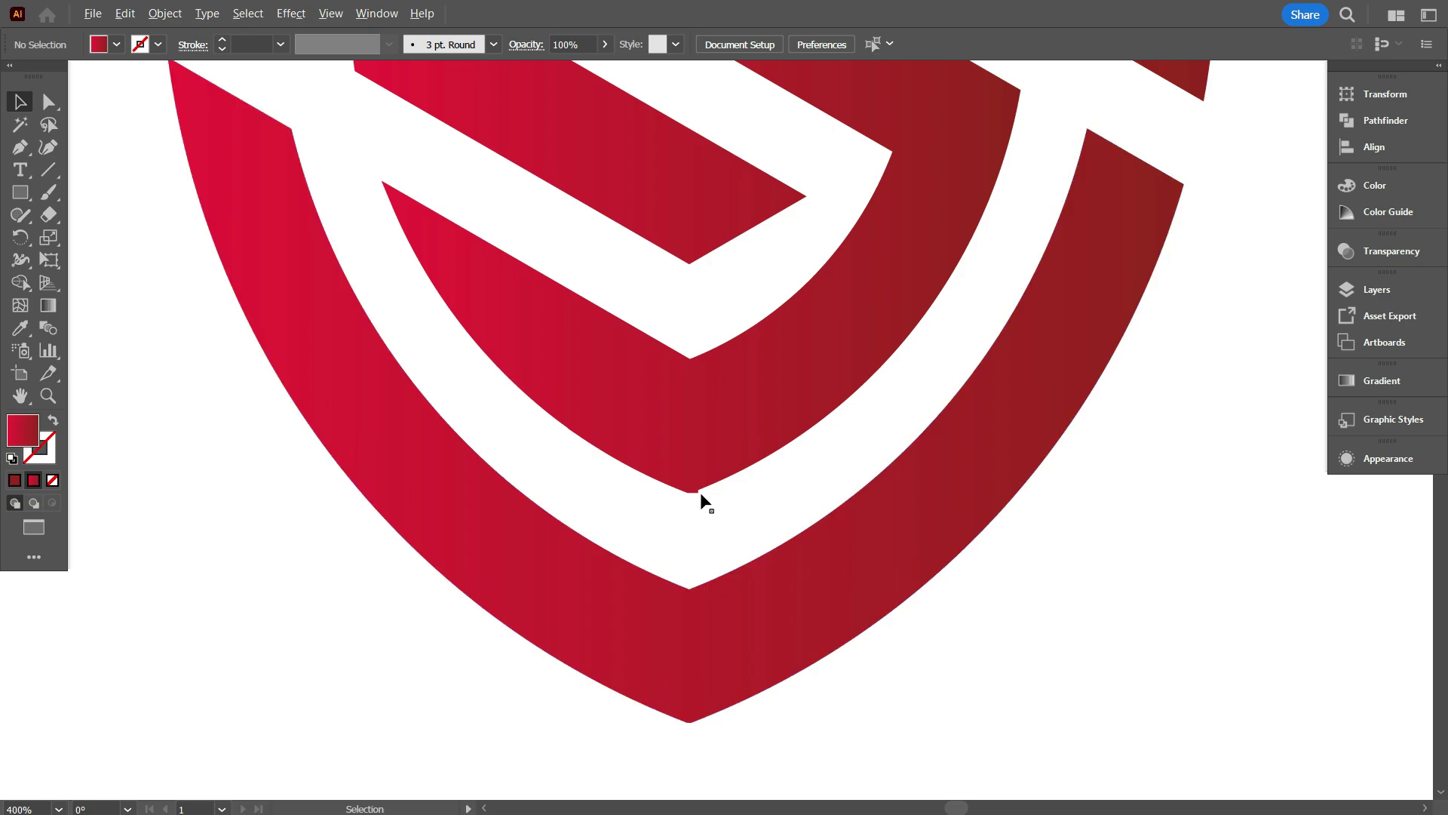
scroll(701, 494, "down", 2)
scroll(764, 573, "up", 3)
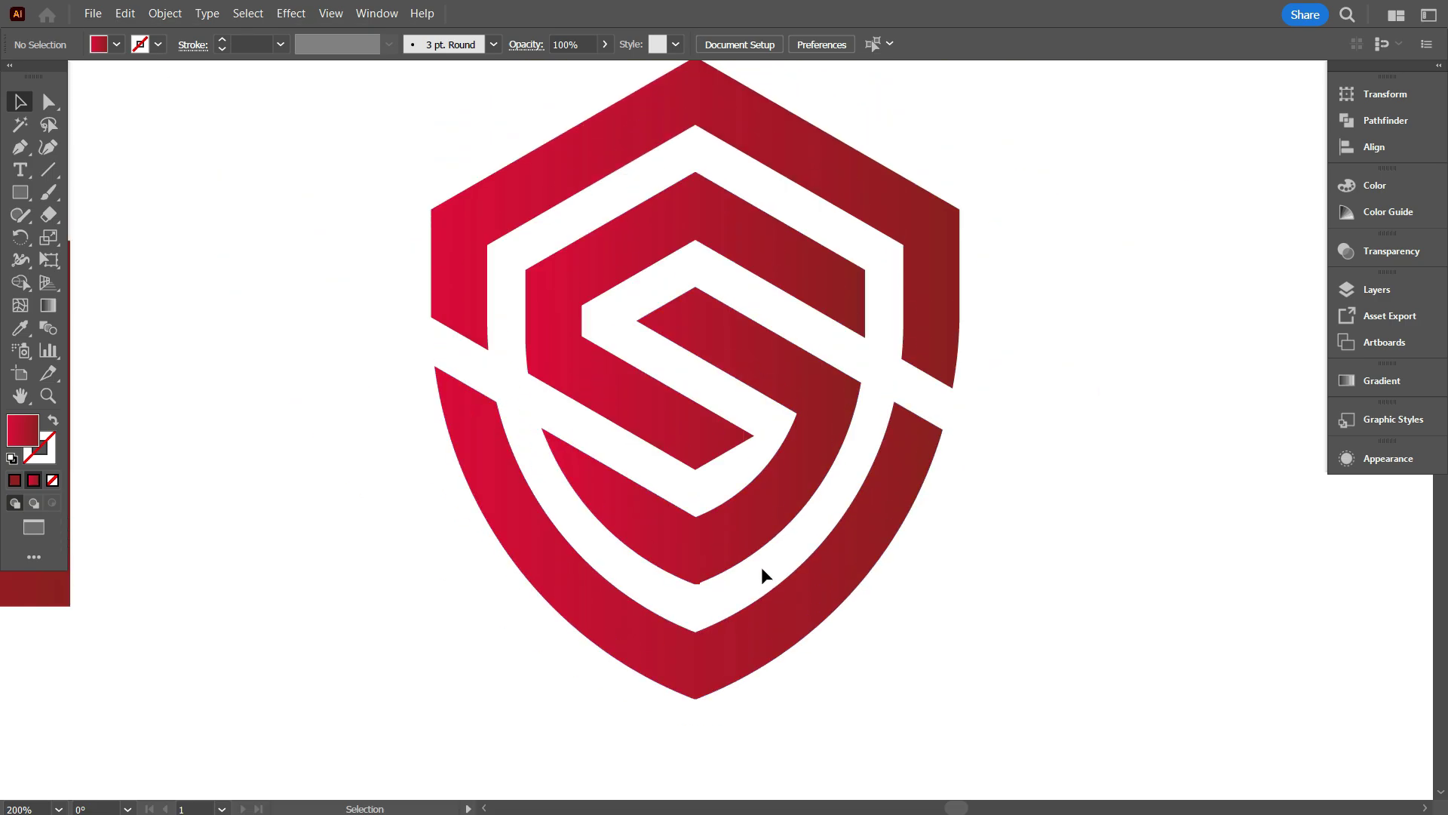
scroll(733, 328, "down", 1)
scroll(792, 353, "up", 2)
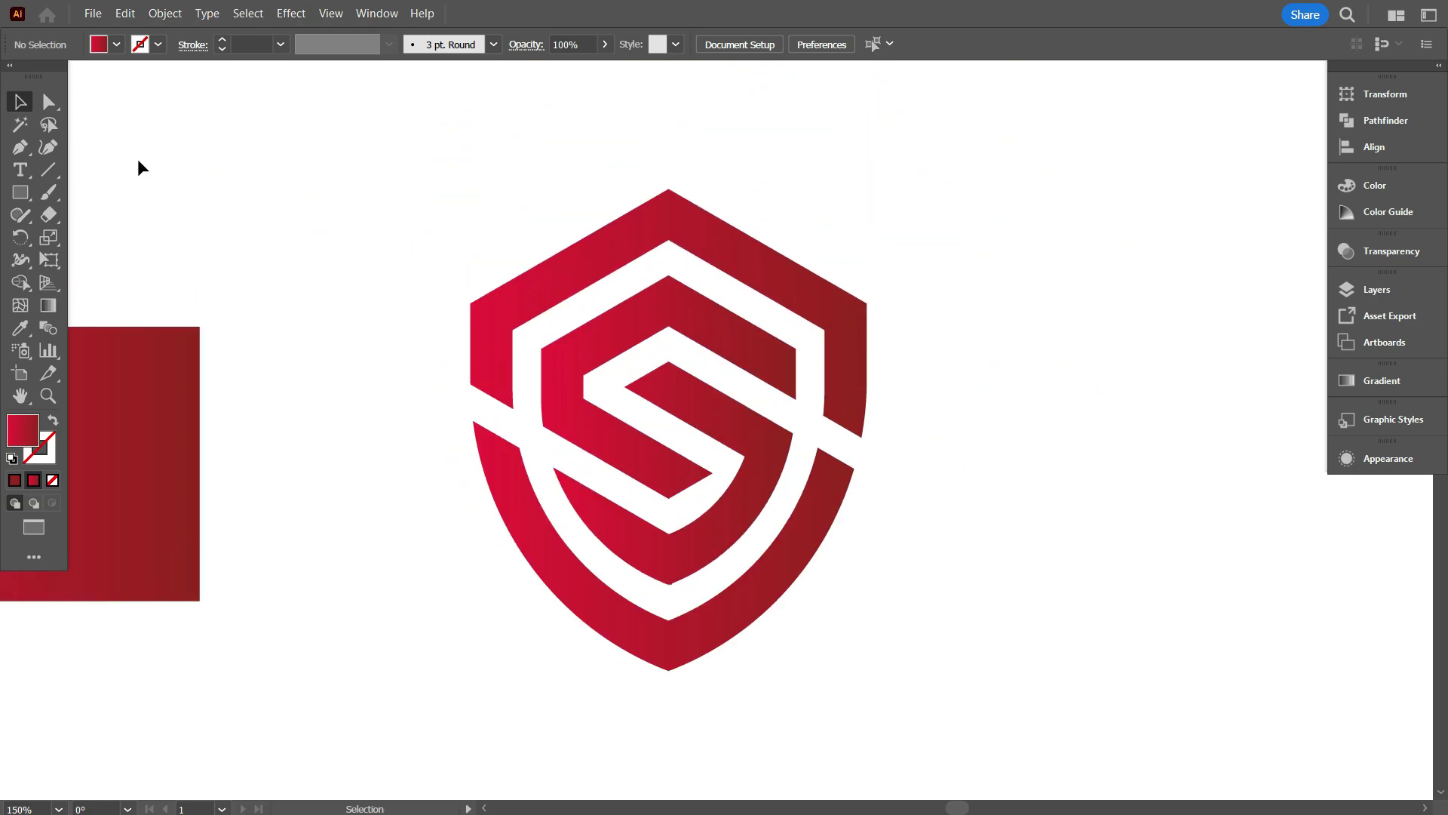
- Draw a line across the S's upper arm to its edge and select it with the shield
left_click(49, 170)
scroll(645, 331, "up", 2)
left_click(528, 420)
left_click(764, 445)
left_click_drag(528, 420, 808, 242)
left_click(21, 104)
left_click(176, 119)
left_click(585, 387)
left_click(49, 104)
scroll(710, 340, "up", 1)
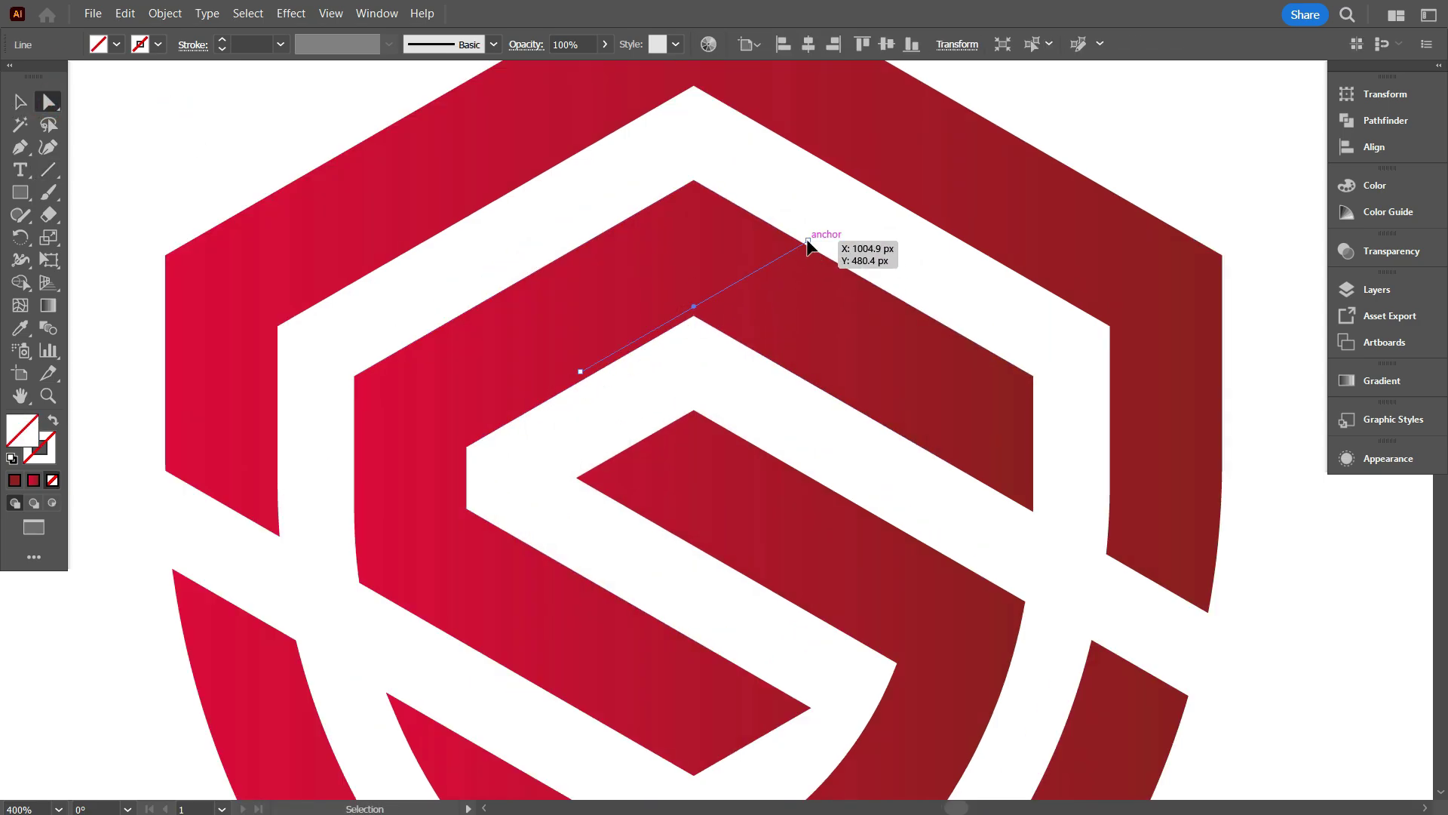
key("ctrl+z")
left_click(694, 315)
left_click_drag(694, 315, 839, 229)
scroll(774, 323, "down", 2)
left_click(20, 103)
left_click(282, 233)
left_click_drag(436, 176, 868, 543)
- Split off the upper-arm piece with Shape Builder, ungroup, and eyedrop the shield gradient onto it
left_click(20, 283)
left_click(21, 102)
left_click(332, 196)
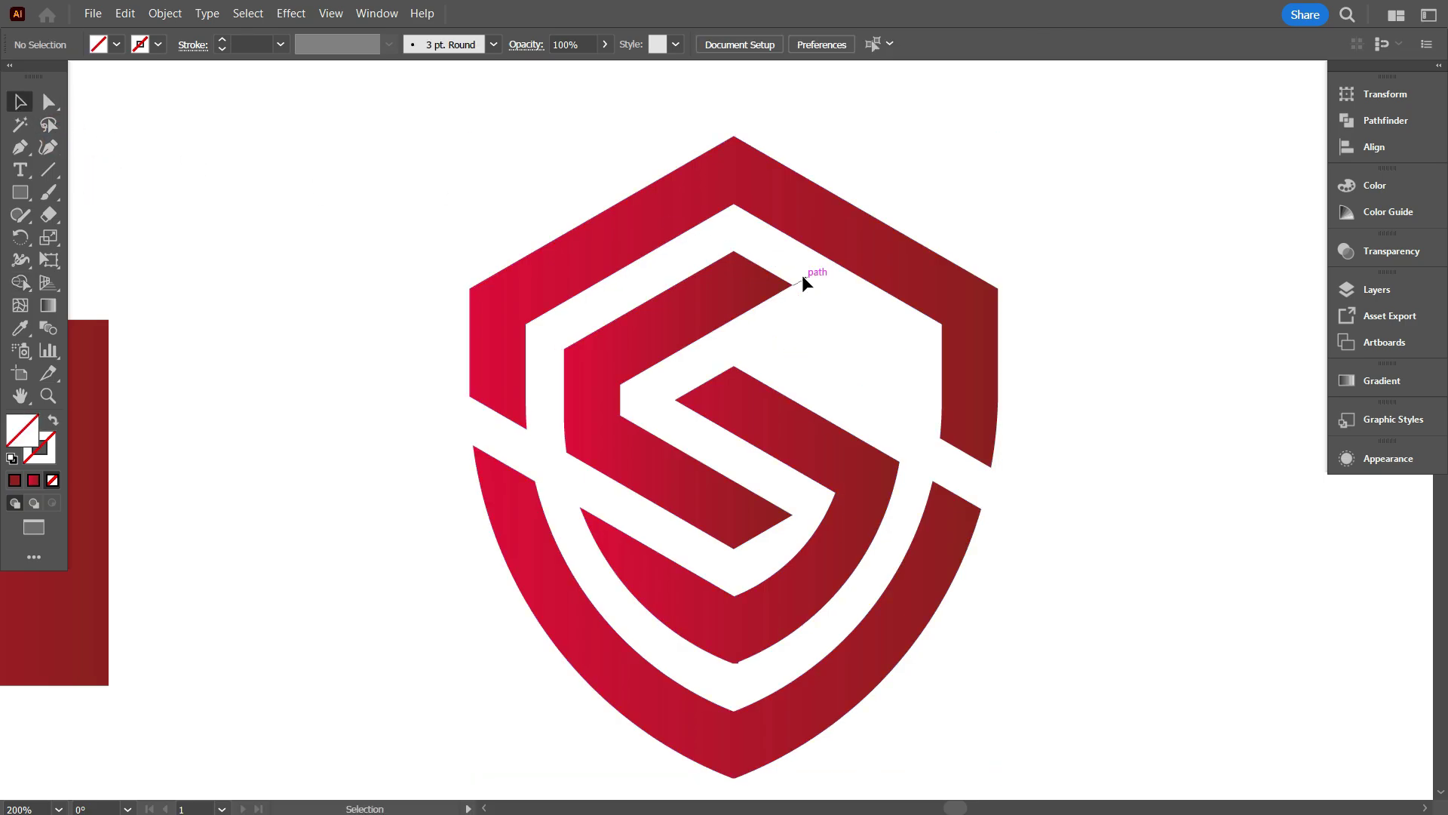
right_click(862, 334)
left_click(935, 576)
left_click(1014, 537)
left_click(903, 381)
left_click(20, 328)
left_click(572, 372)
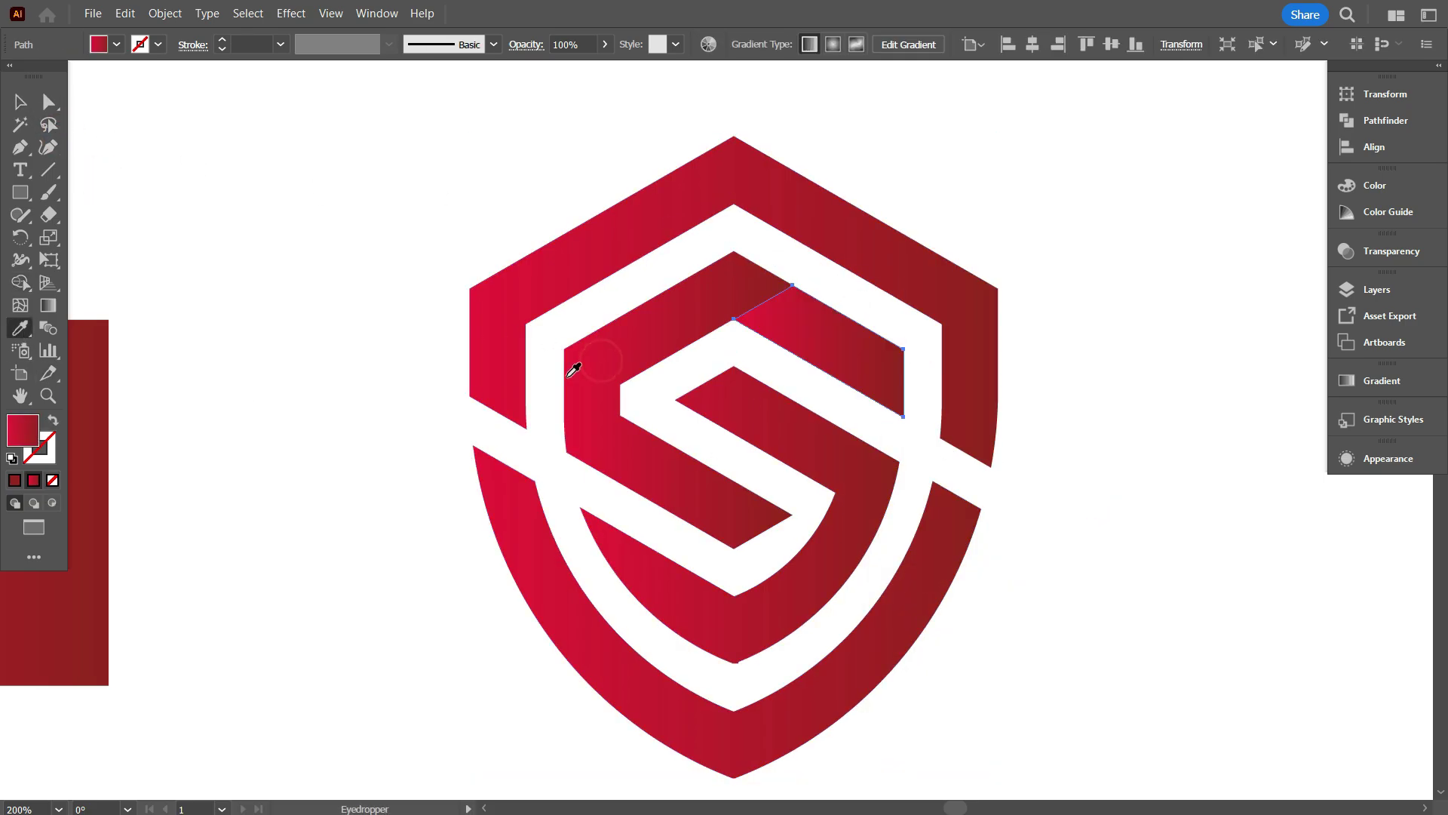
left_click(20, 102)
- Draw a red-outlined helper circle and fit it to the S's inner curve corner
scroll(980, 336, "down", 2)
scroll(1047, 496, "up", 1)
scroll(777, 462, "up", 1)
scroll(783, 534, "up", 4)
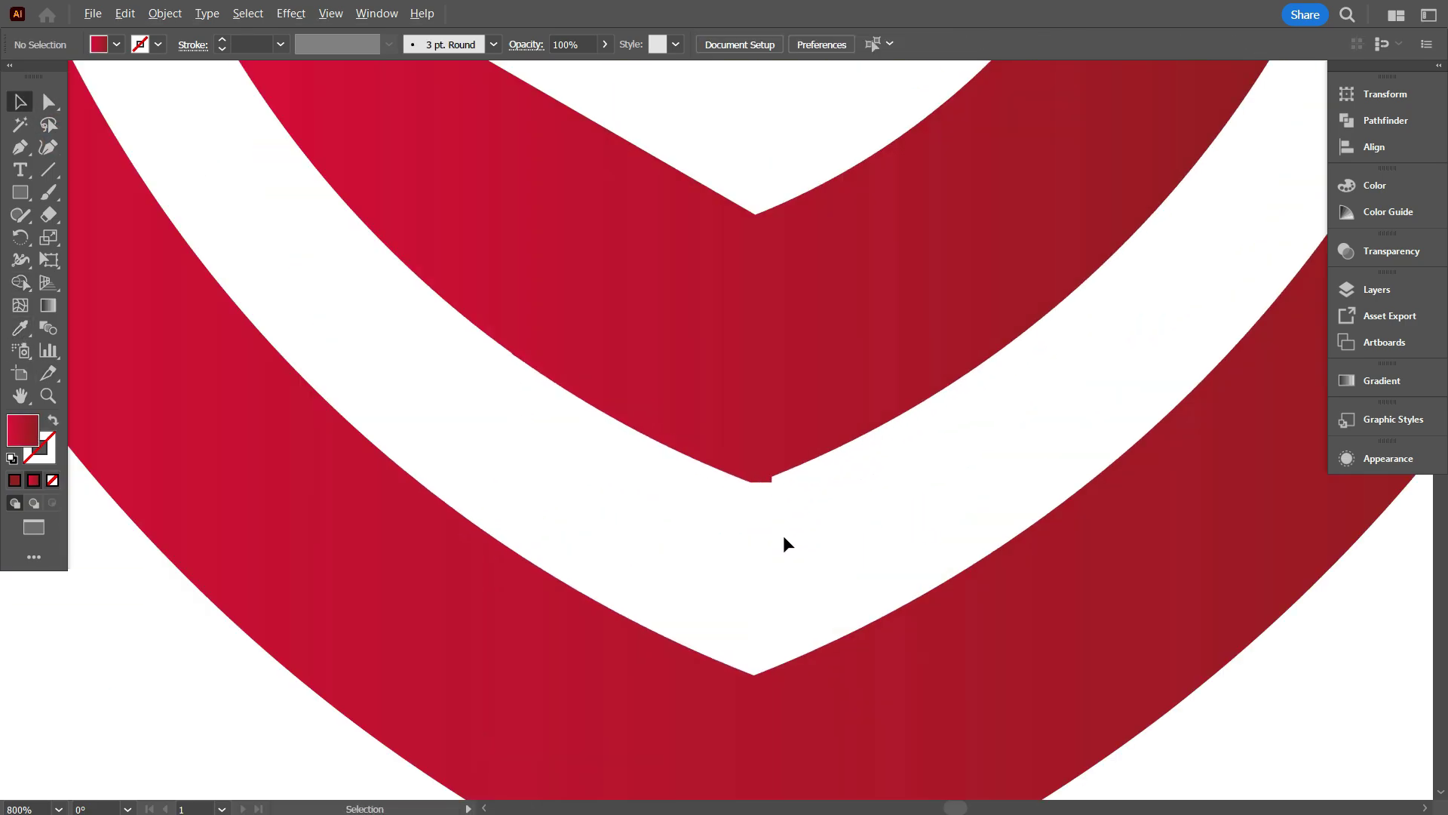
scroll(779, 519, "down", 3)
scroll(776, 507, "up", 1)
scroll(747, 460, "down", 1)
scroll(701, 495, "up", 1)
key("m")
right_click(20, 192)
left_click(83, 233)
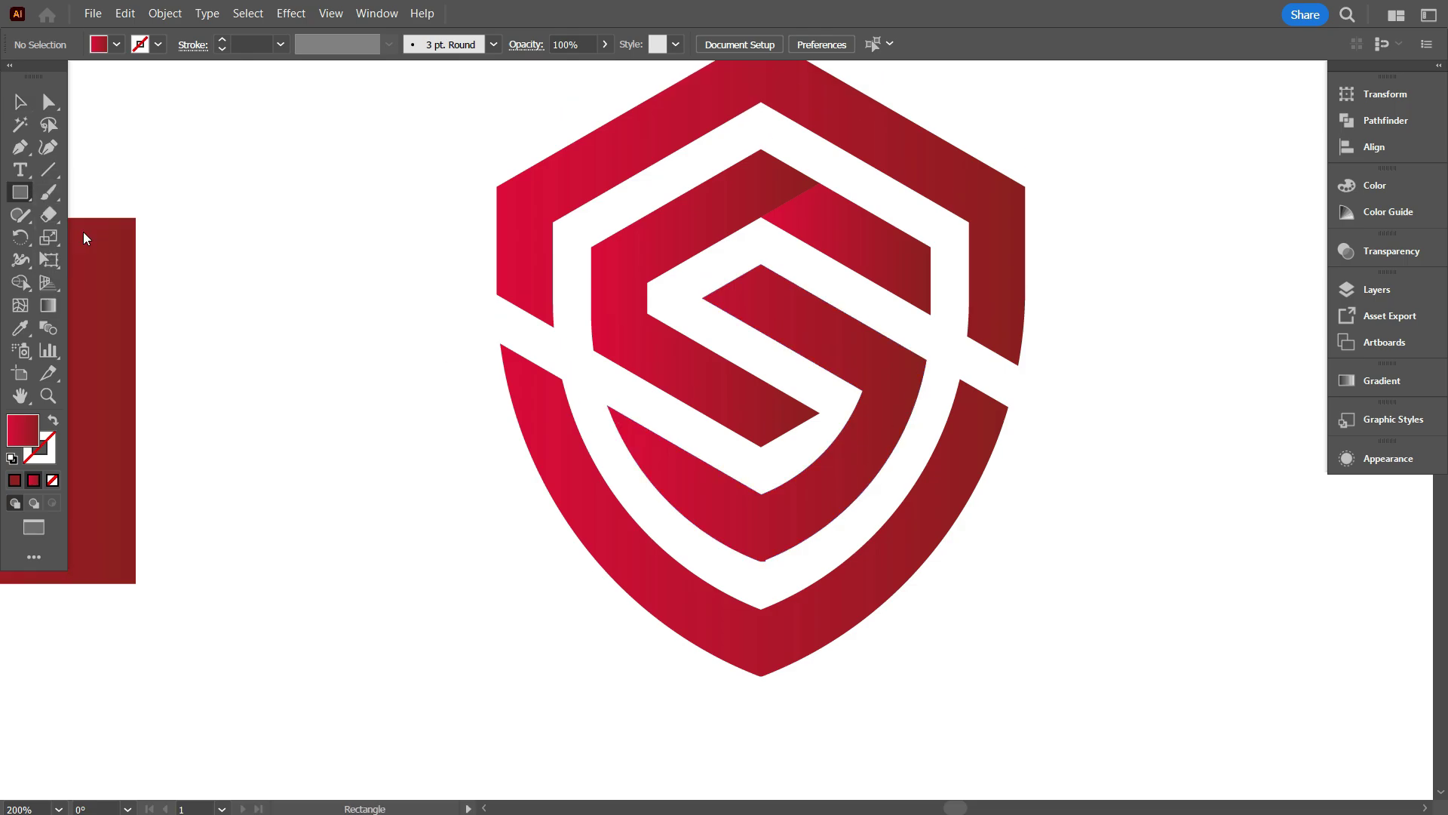
scroll(275, 343, "down", 1)
mouse_move(571, 286)
left_mouse_down()
mouse_move(876, 648)
mouse_move(672, 537)
left_mouse_up()
key("shift+x")
key("v")
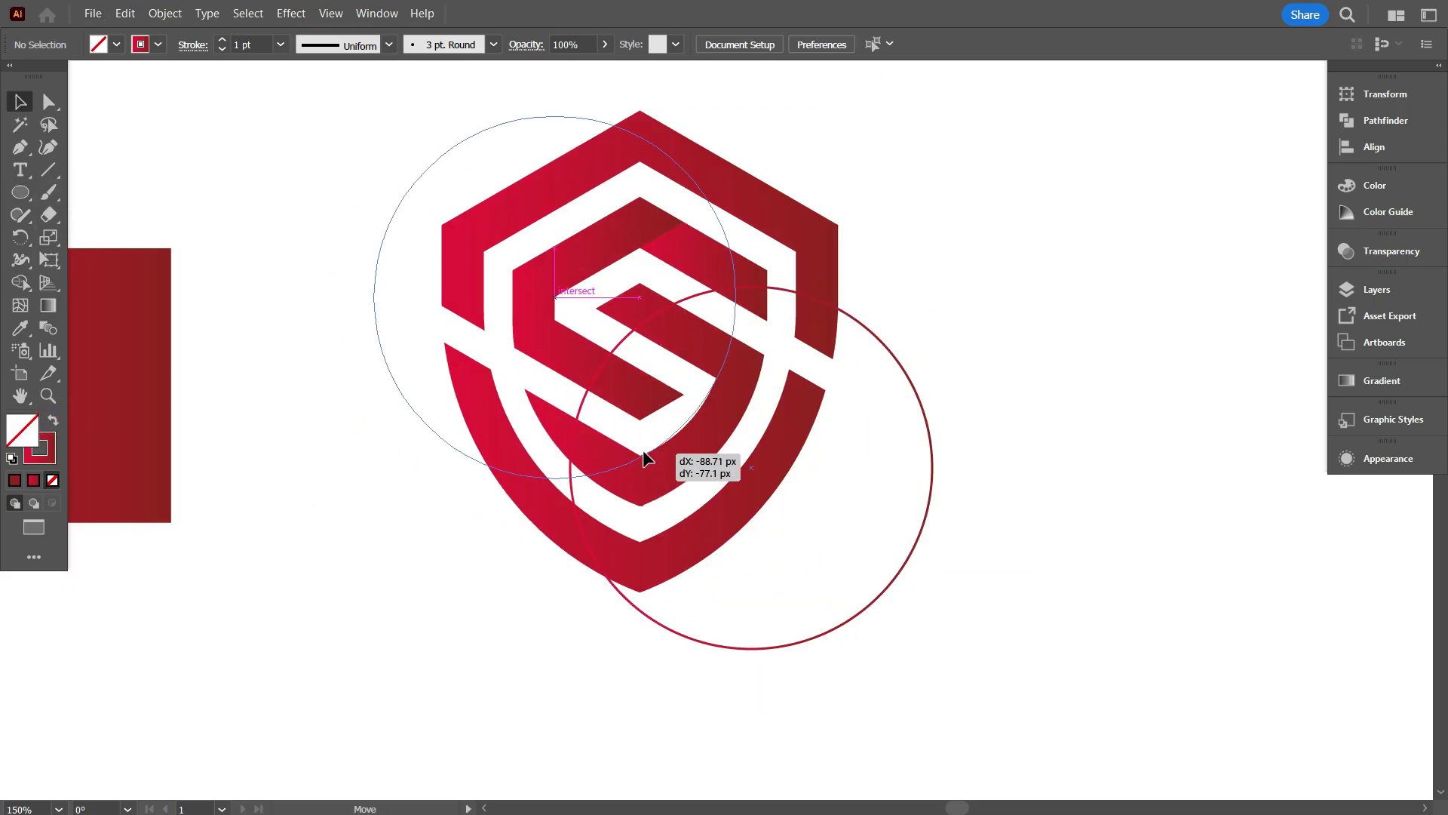
left_click_drag(643, 453, 645, 456)
scroll(677, 489, "up", 4)
scroll(792, 575, "down", 2)
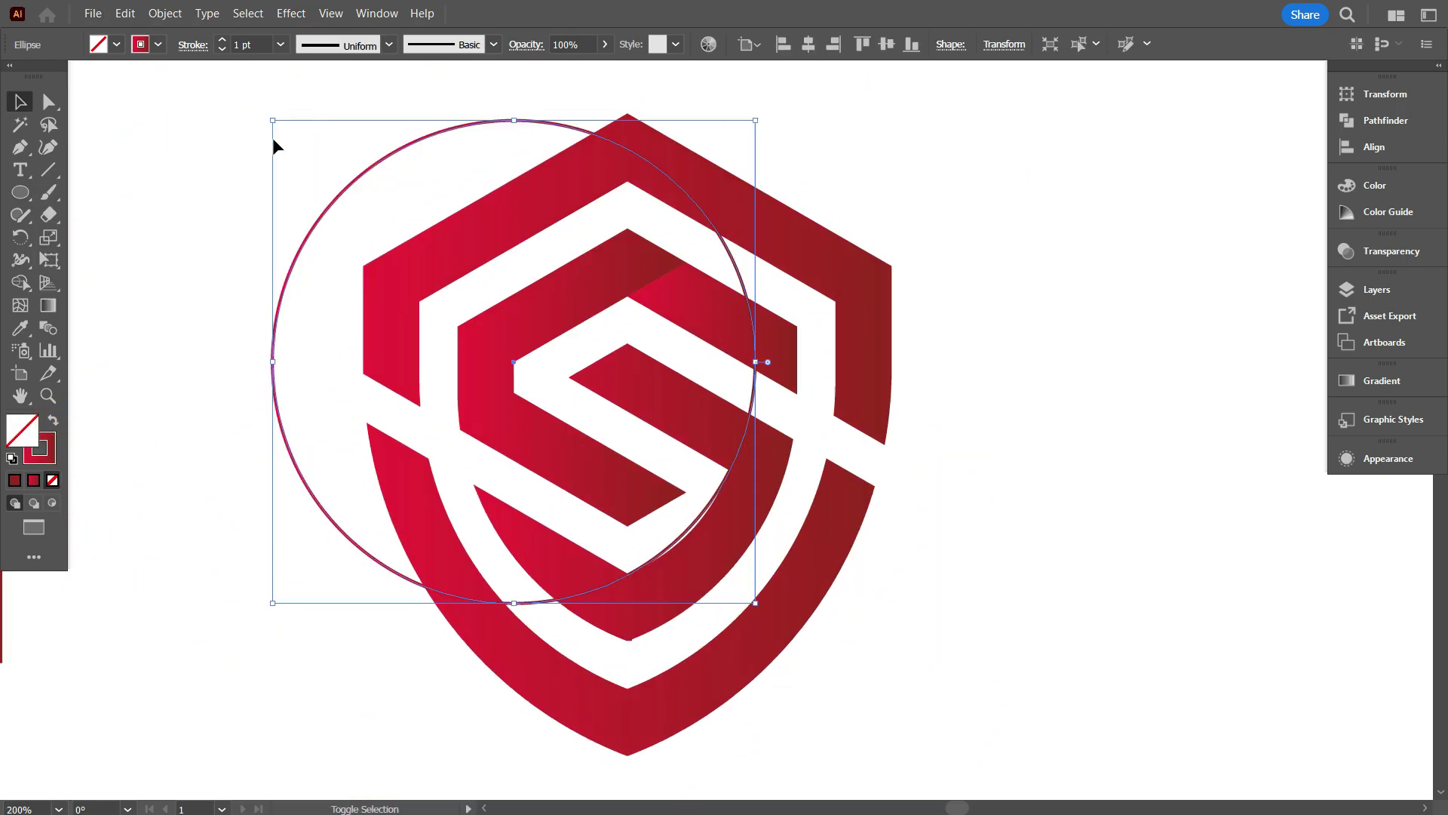
left_click_drag(273, 121, 330, 178)
scroll(645, 550, "down", 1)
scroll(650, 560, "up", 2)
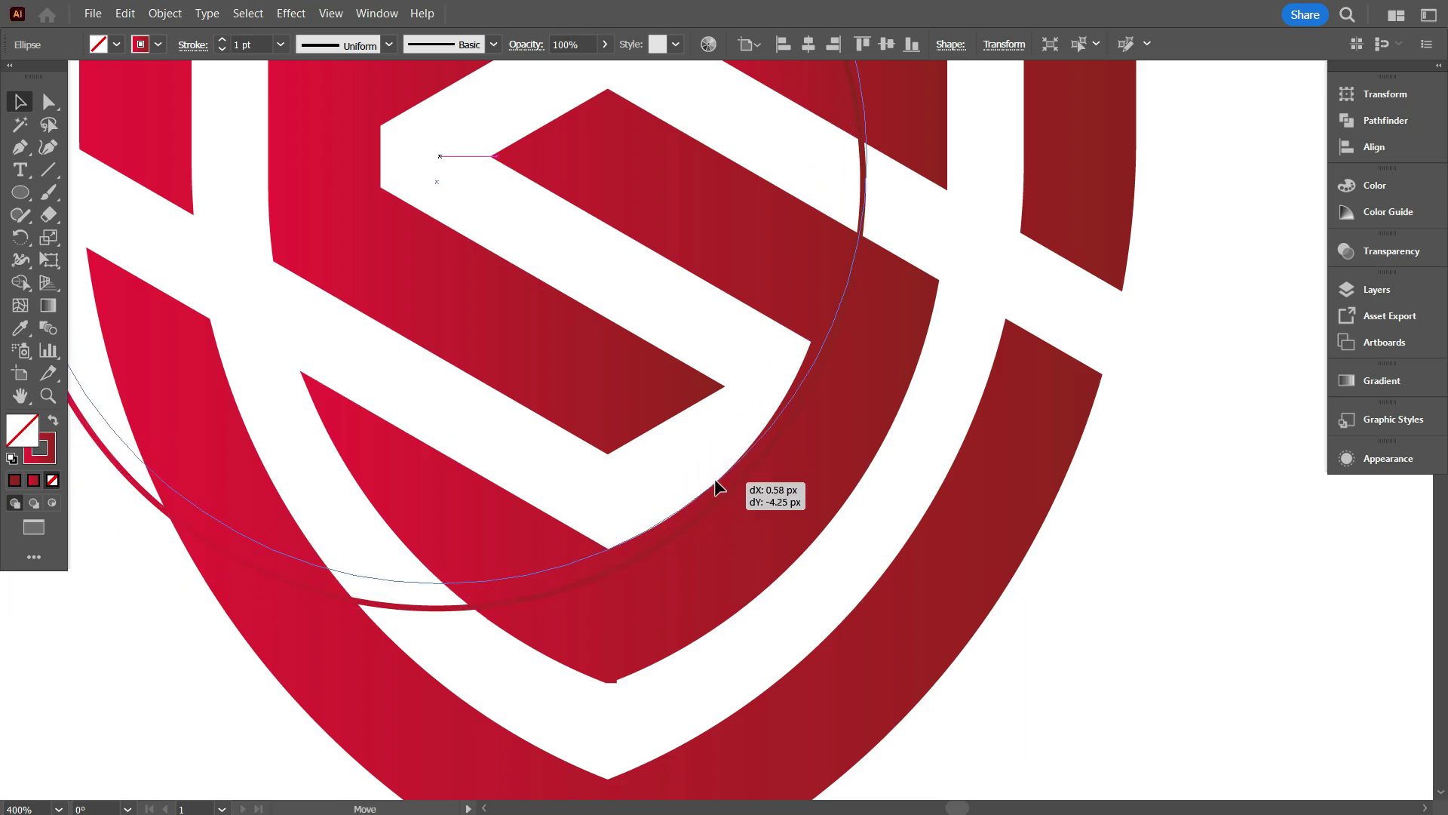
scroll(672, 554, "down", 2)
left_click(717, 566)
- Align the circle's edge to the corner in outline view and give the lower piece the gradient fill
key("ctrl+y")
scroll(649, 524, "up", 8)
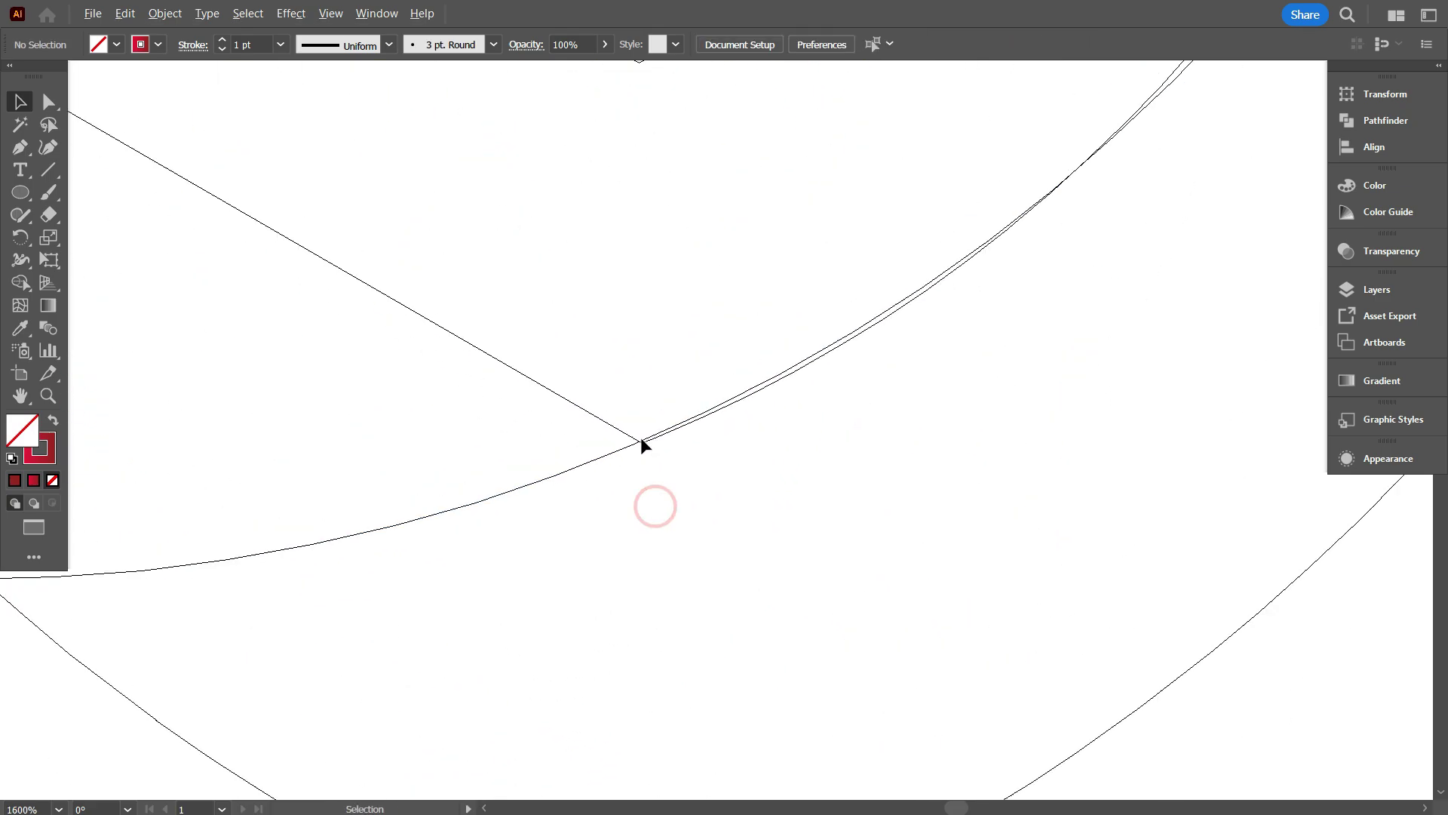
left_click_drag(680, 491, 671, 505)
scroll(749, 569, "down", 10)
key("ctrl+y")
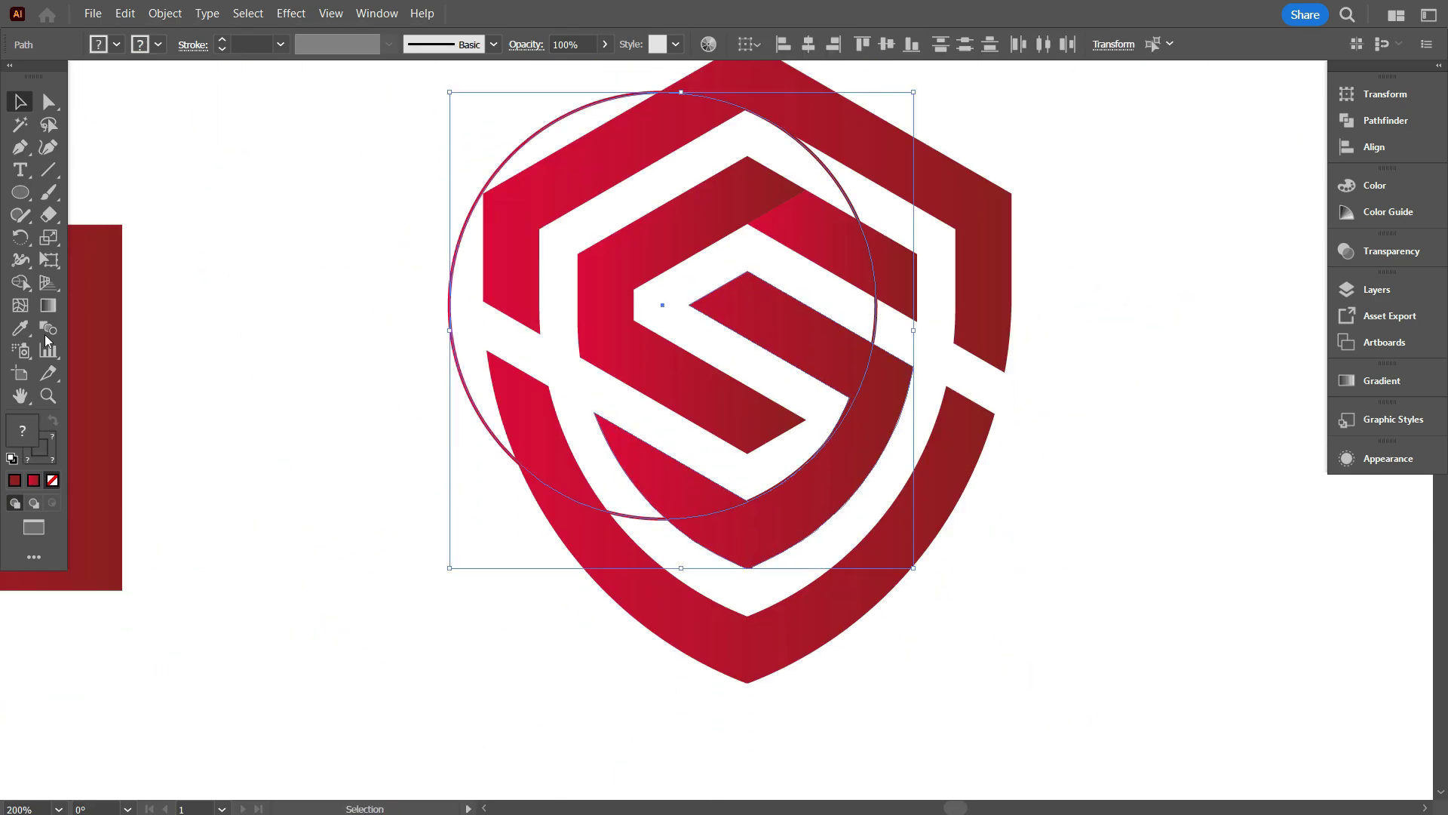
key("v")
key("ctrl+shift+a")
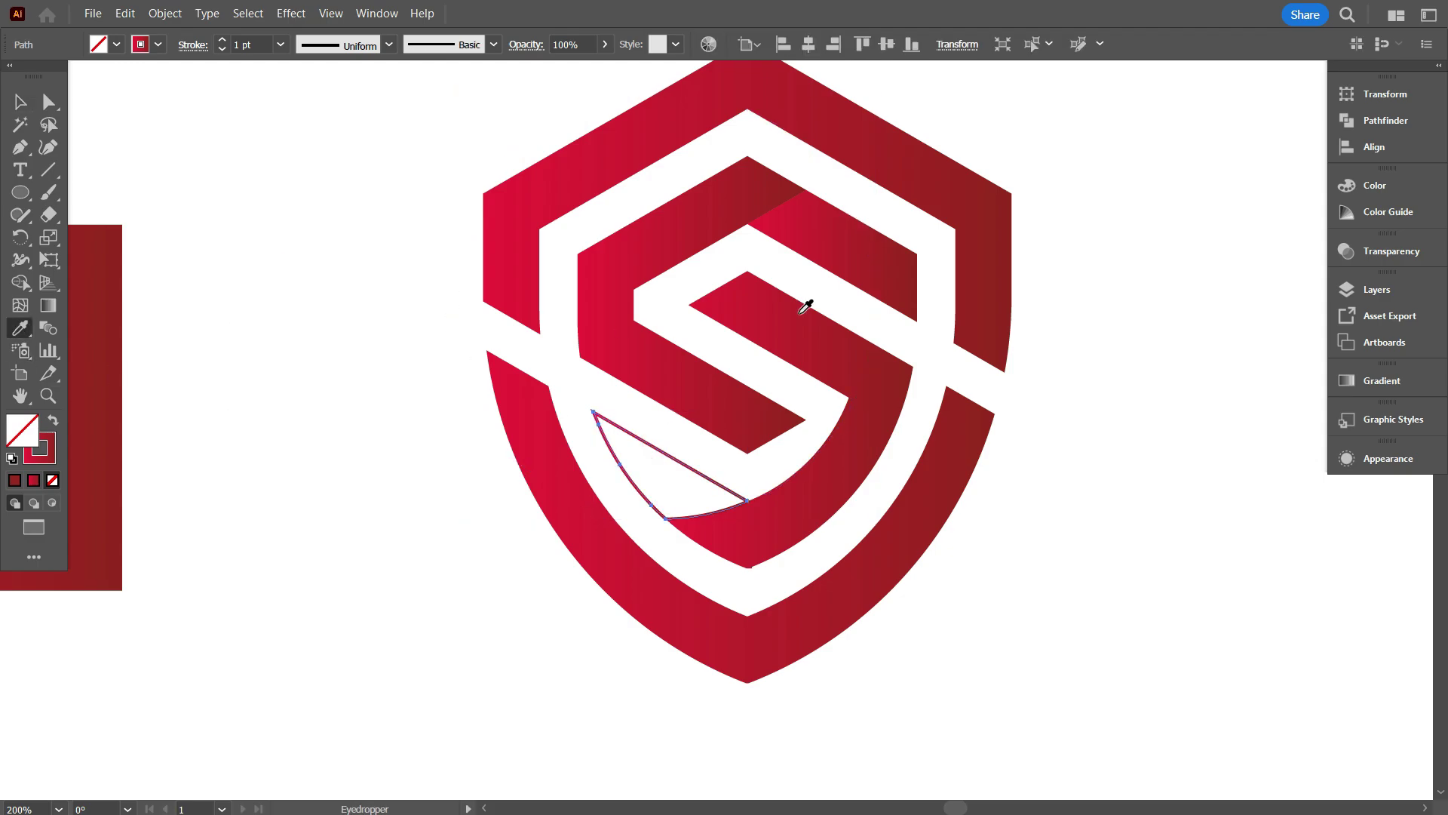
key("shift+x")
scroll(800, 313, "up", 3)
left_click(21, 103)
left_click(130, 172)
scroll(652, 540, "down", 3)
scroll(677, 664, "up", 2)
scroll(830, 650, "up", 4)
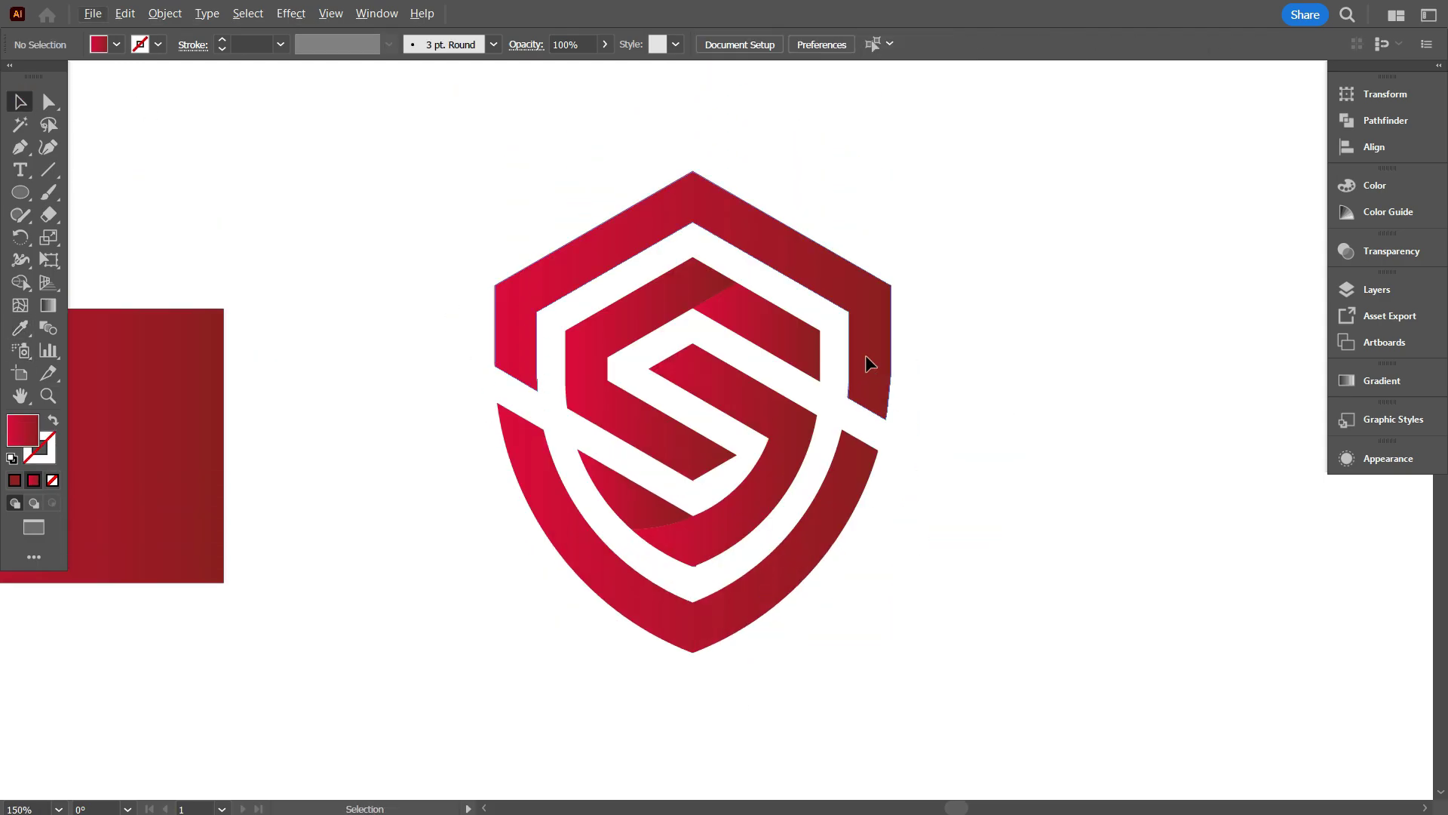
- Make the shield's gradients run top to bottom, at about -87.6°, with the Gradient tool
left_click_drag(940, 614, 498, 122)
left_click(48, 305)
scroll(688, 332, "down", 1)
left_click_drag(680, 203, 695, 563)
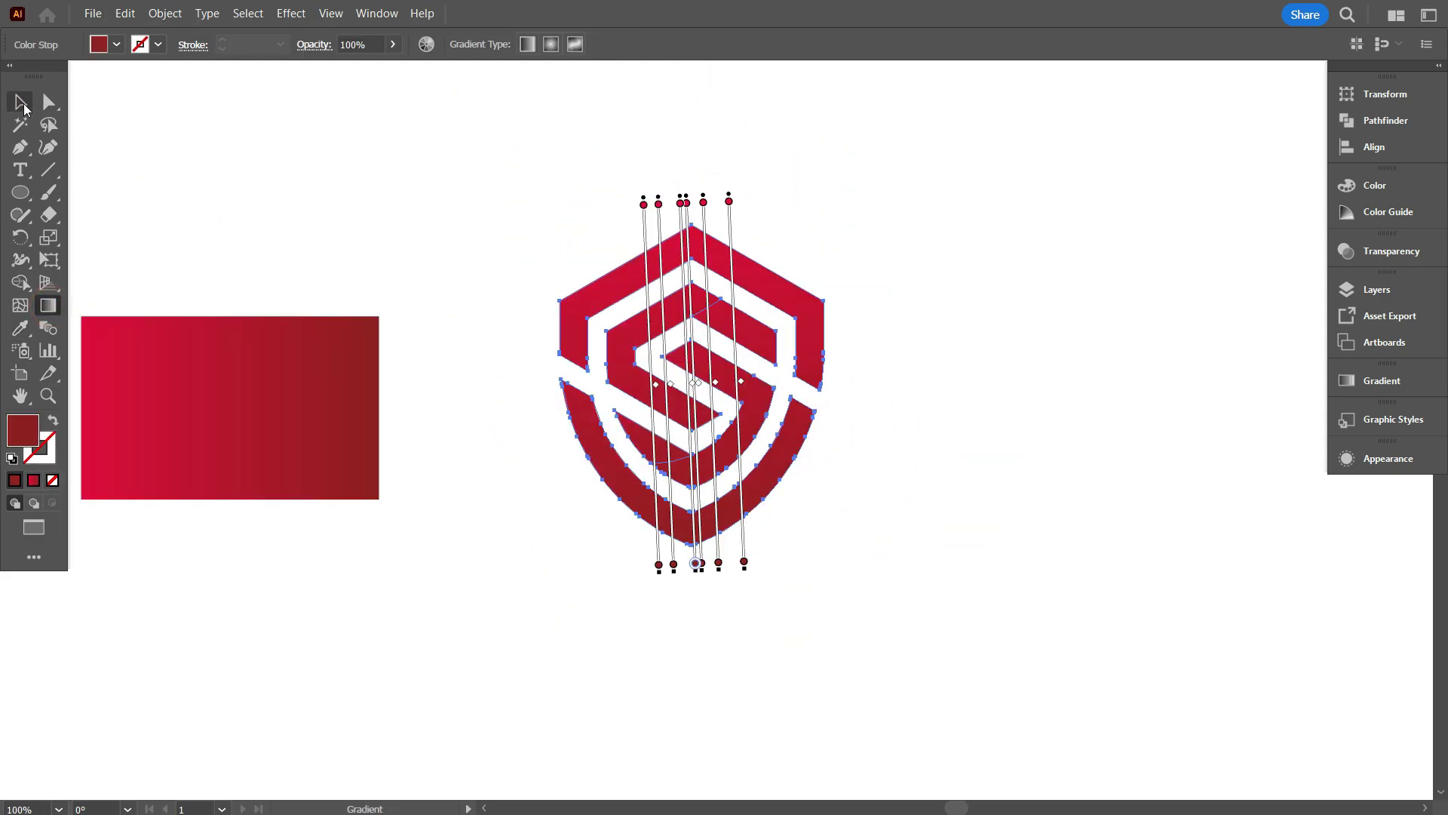
left_click(21, 102)
left_click(754, 356)
key("ctrl+plus")
- Reverse the gradient on the lower-left fold piece in the Gradient panel
left_click(1383, 380)
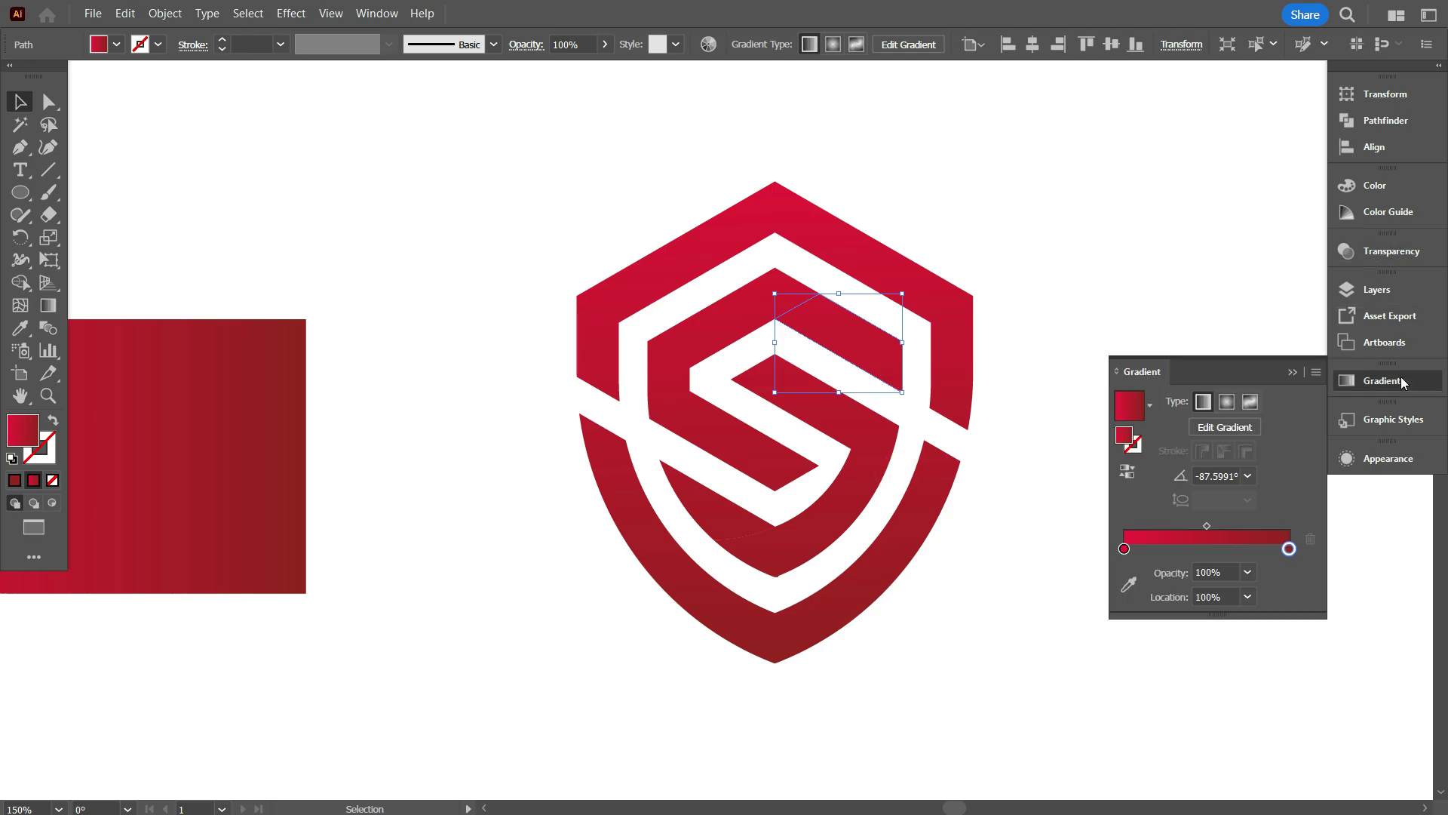
left_click(1012, 567)
left_click(720, 519)
left_click(1127, 472)
left_click(985, 682)
scroll(792, 602, "up", 6)
left_click(731, 432)
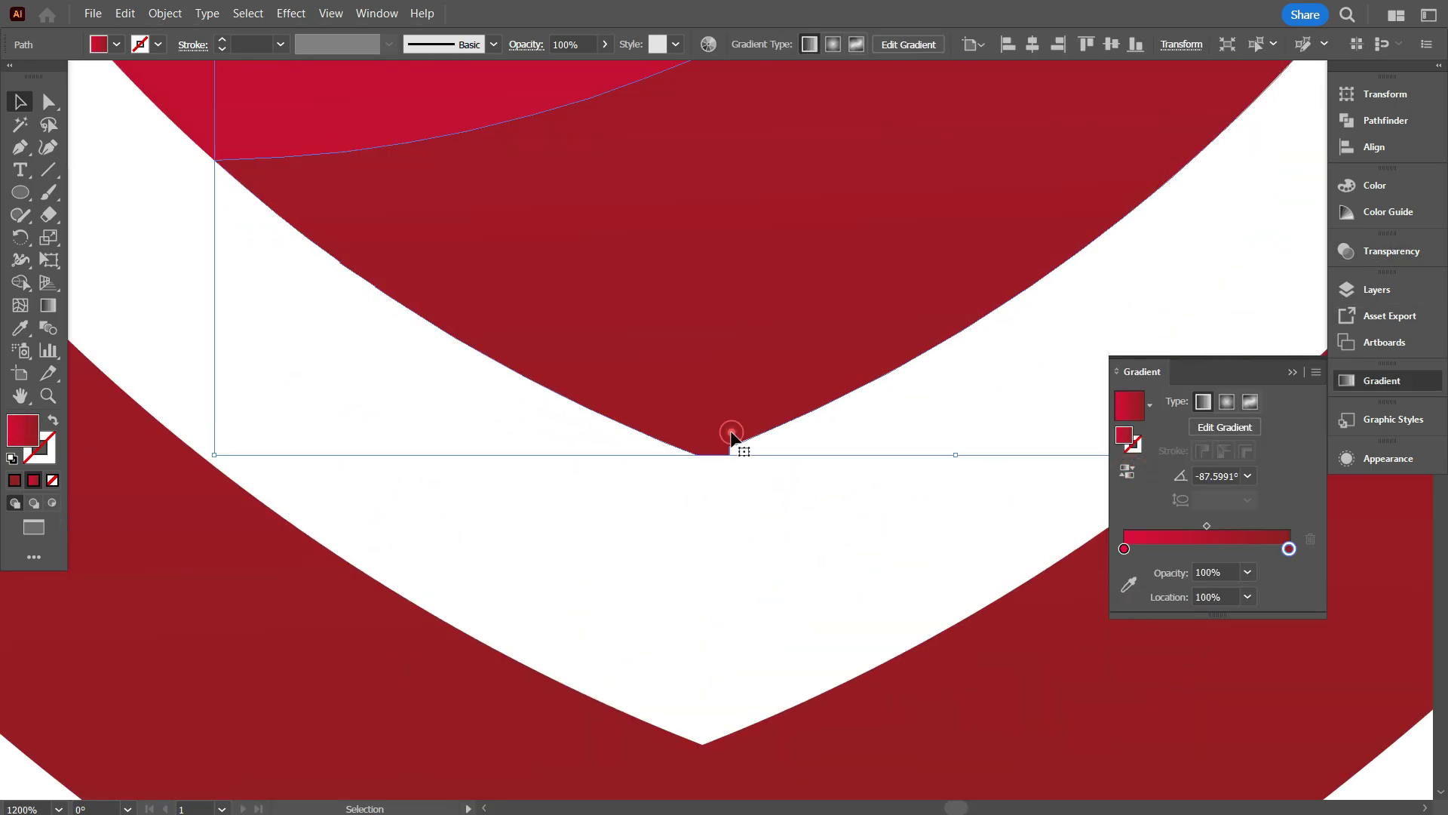
left_click(763, 524)
- Delete the gradient sample rectangle and select all the shield pieces
scroll(763, 523, "down", 8)
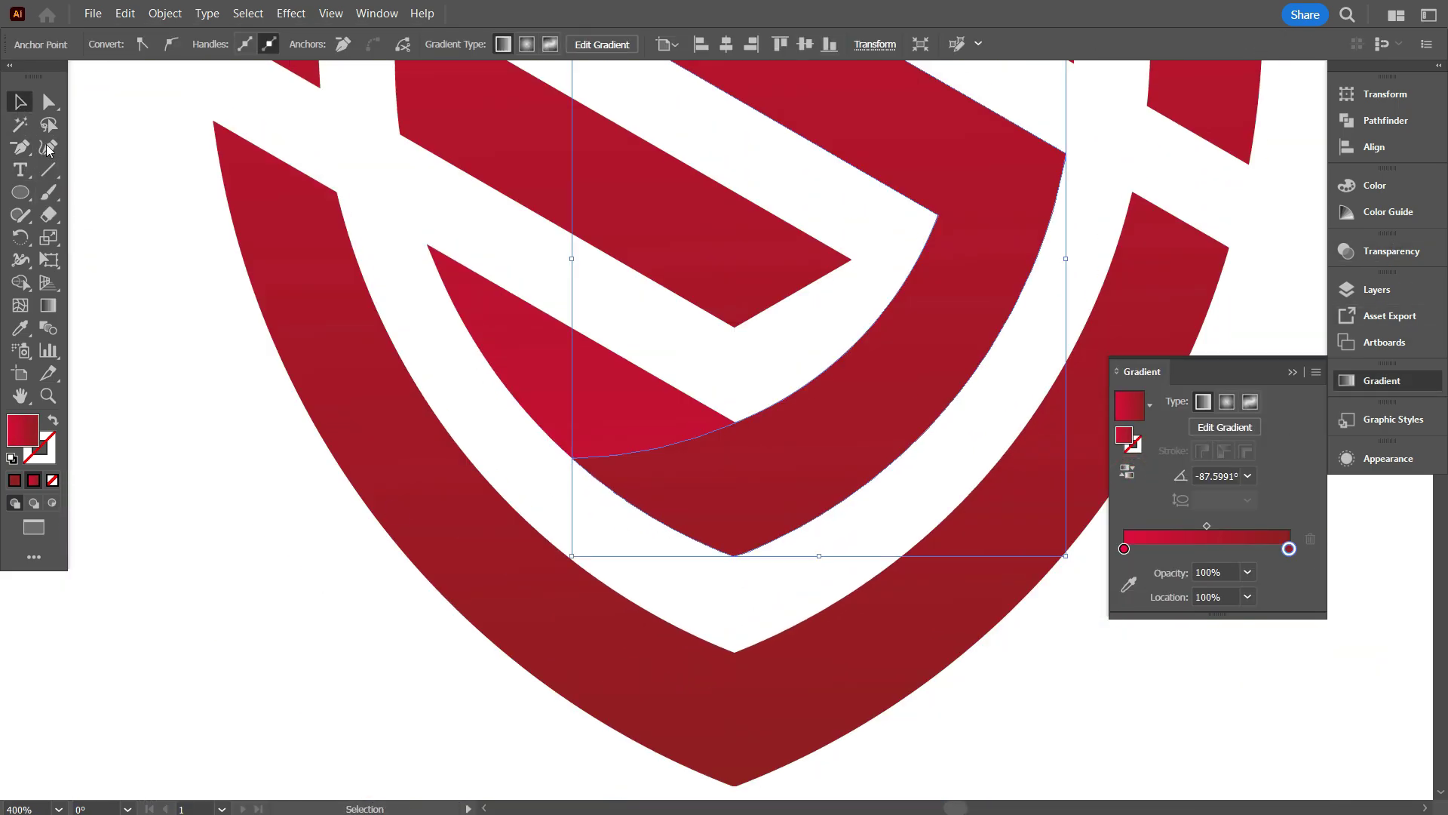
scroll(771, 567, "down", 3)
left_click(516, 454)
key("Delete")
left_click_drag(567, 507, 857, 193)
right_click(857, 193)
left_click(922, 405)
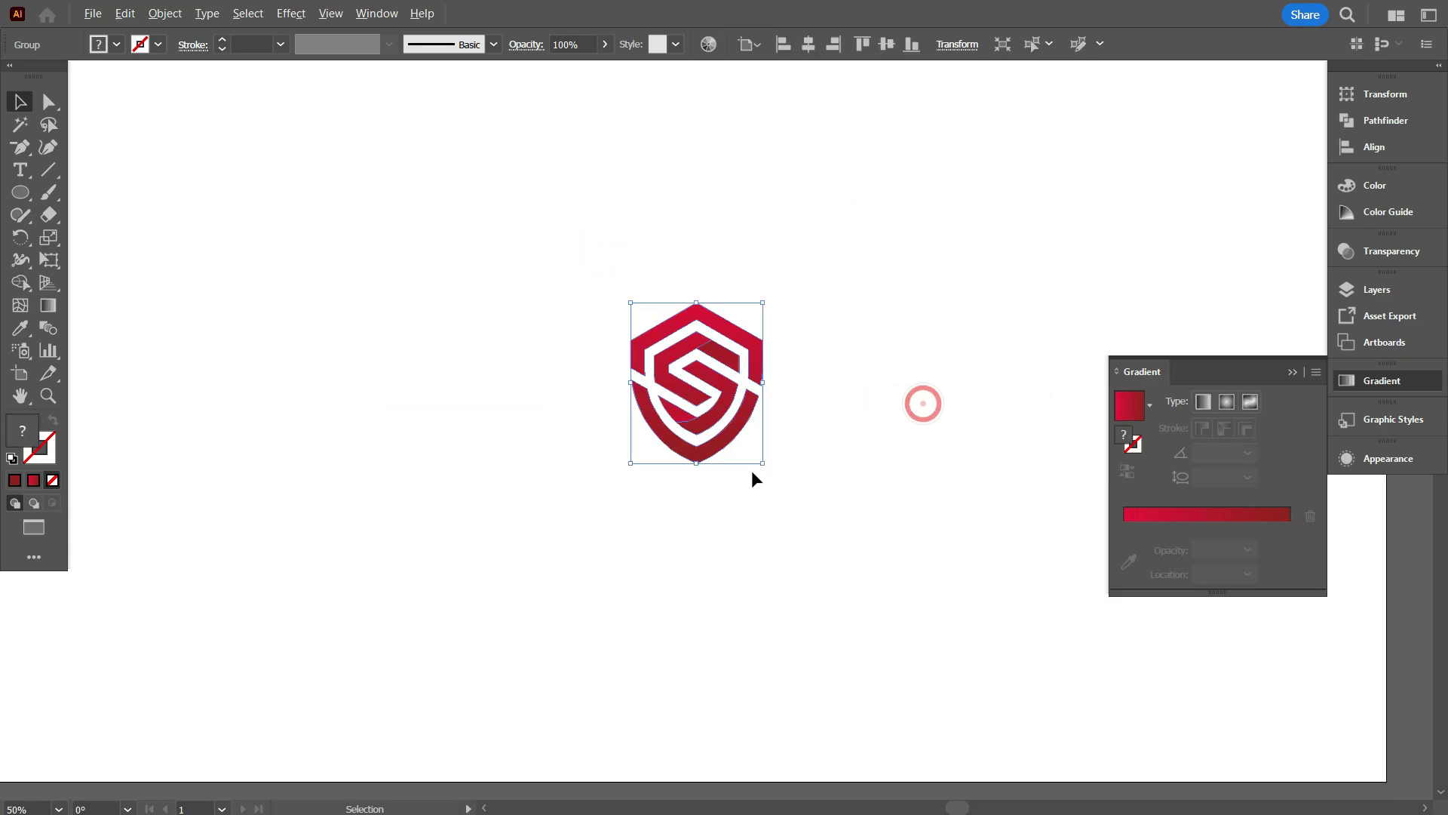
- Group the shield pieces and place a copy of the shield to the right
scroll(751, 469, "down", 1)
left_click(774, 518)
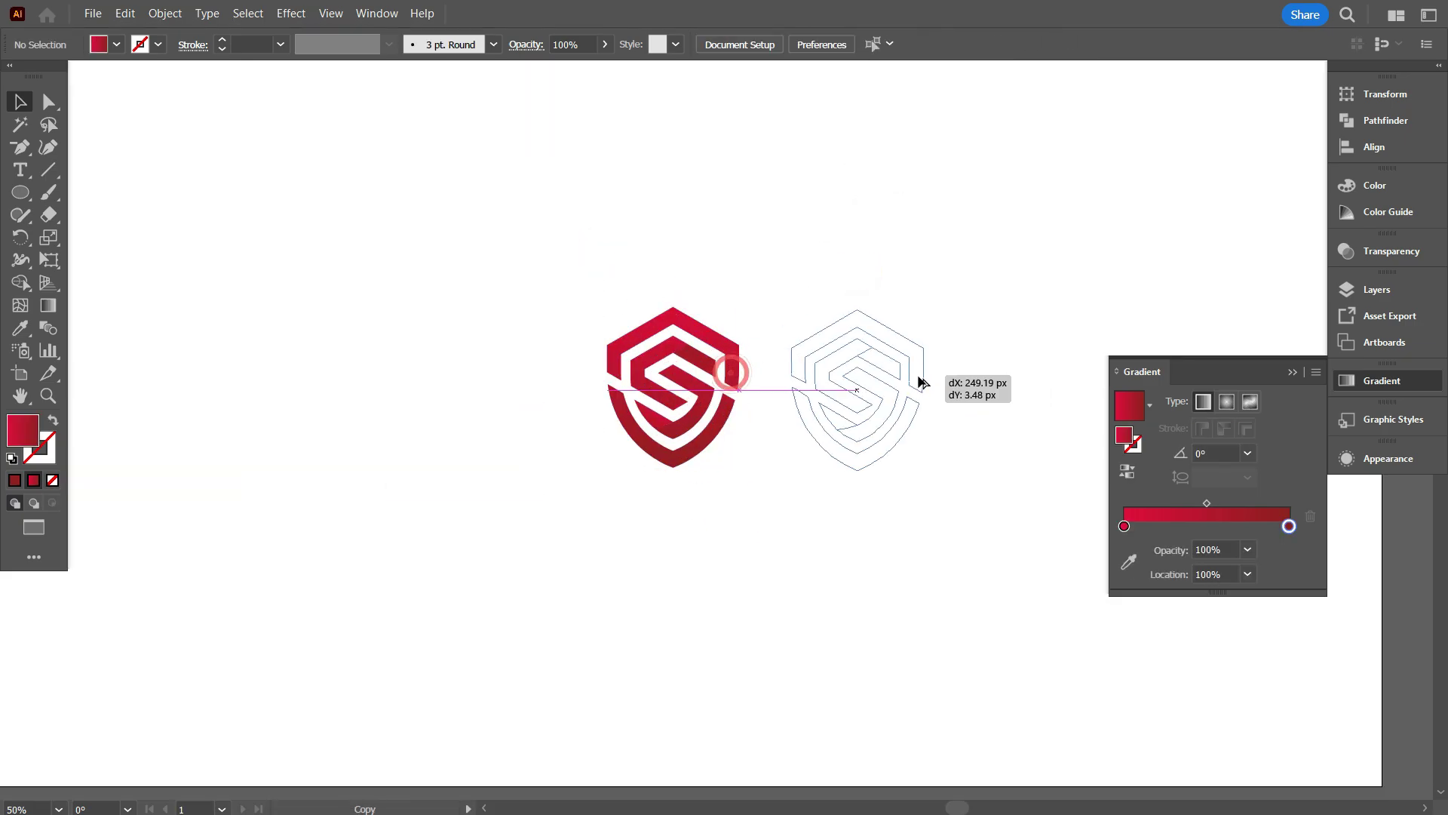
left_click_drag(550, 339, 964, 510)
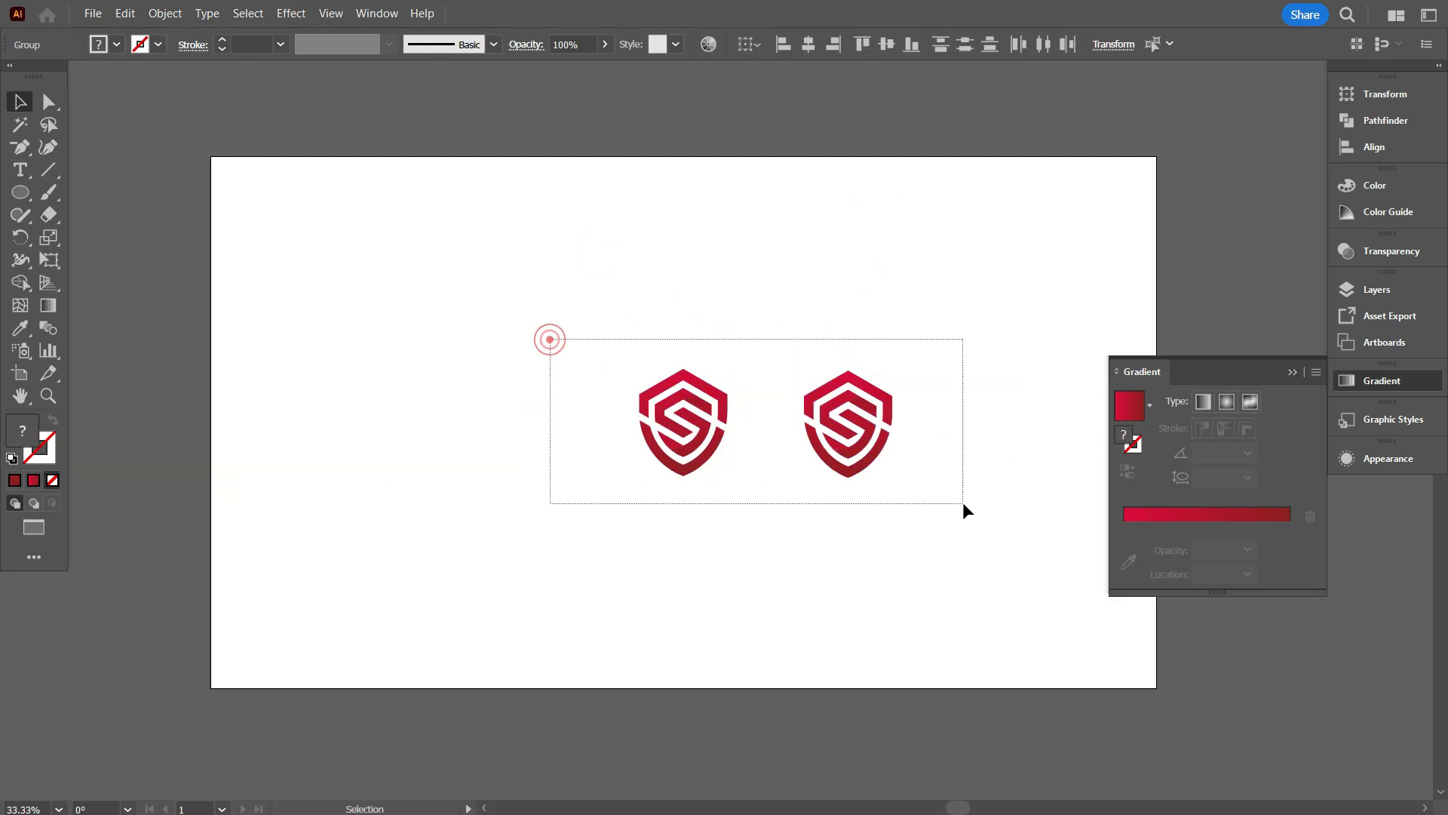
left_click(973, 453)
scroll(955, 477, "up", 2)
left_click(1292, 373)
scroll(730, 619, "up", 1)
left_click_drag(669, 597, 804, 685)
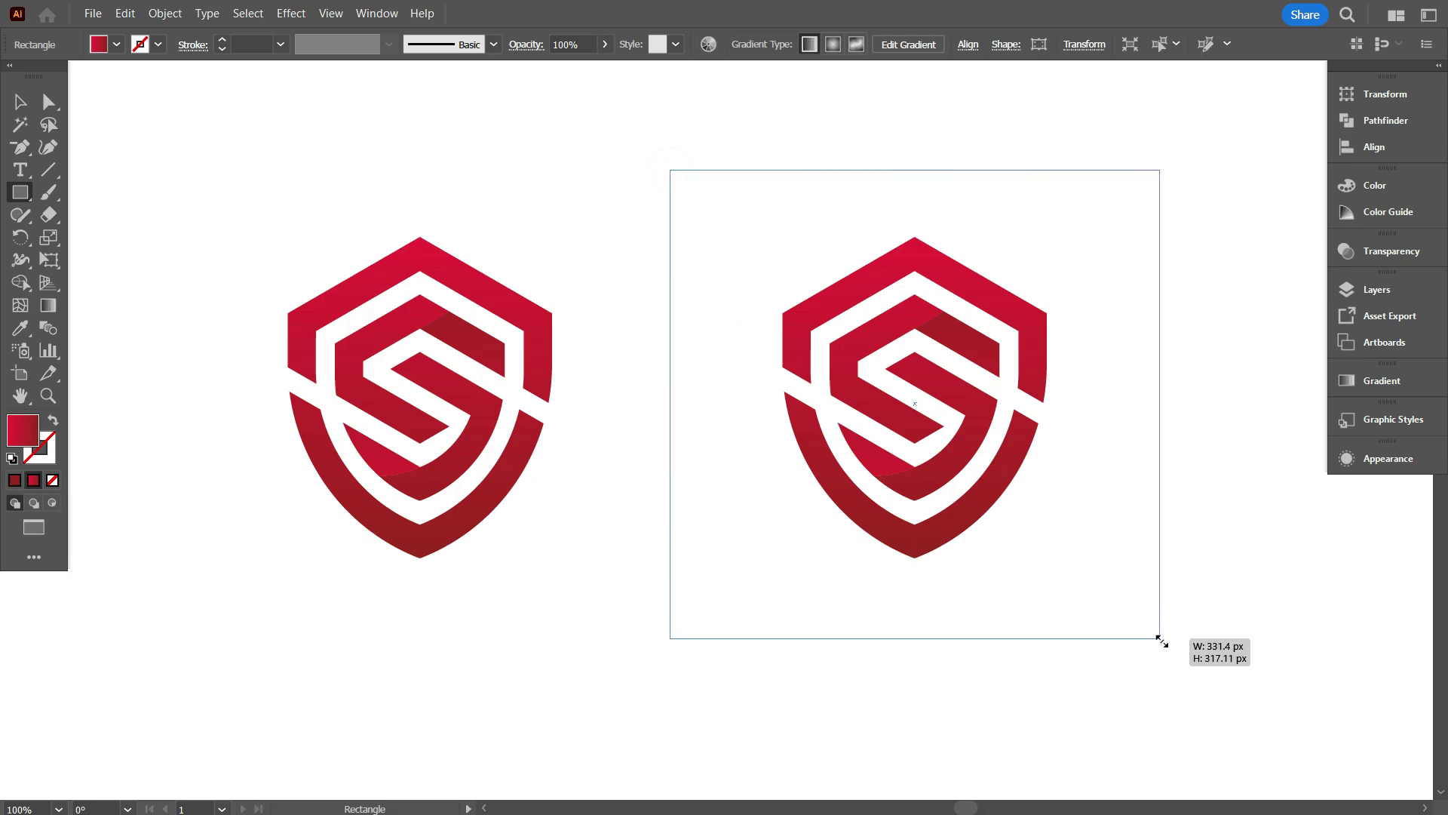
- Put a black square behind the right-hand shield and make that shield white
left_click_drag(1163, 641, 1160, 639)
right_click(997, 770)
mouse_move(1057, 680)
left_click(1248, 739)
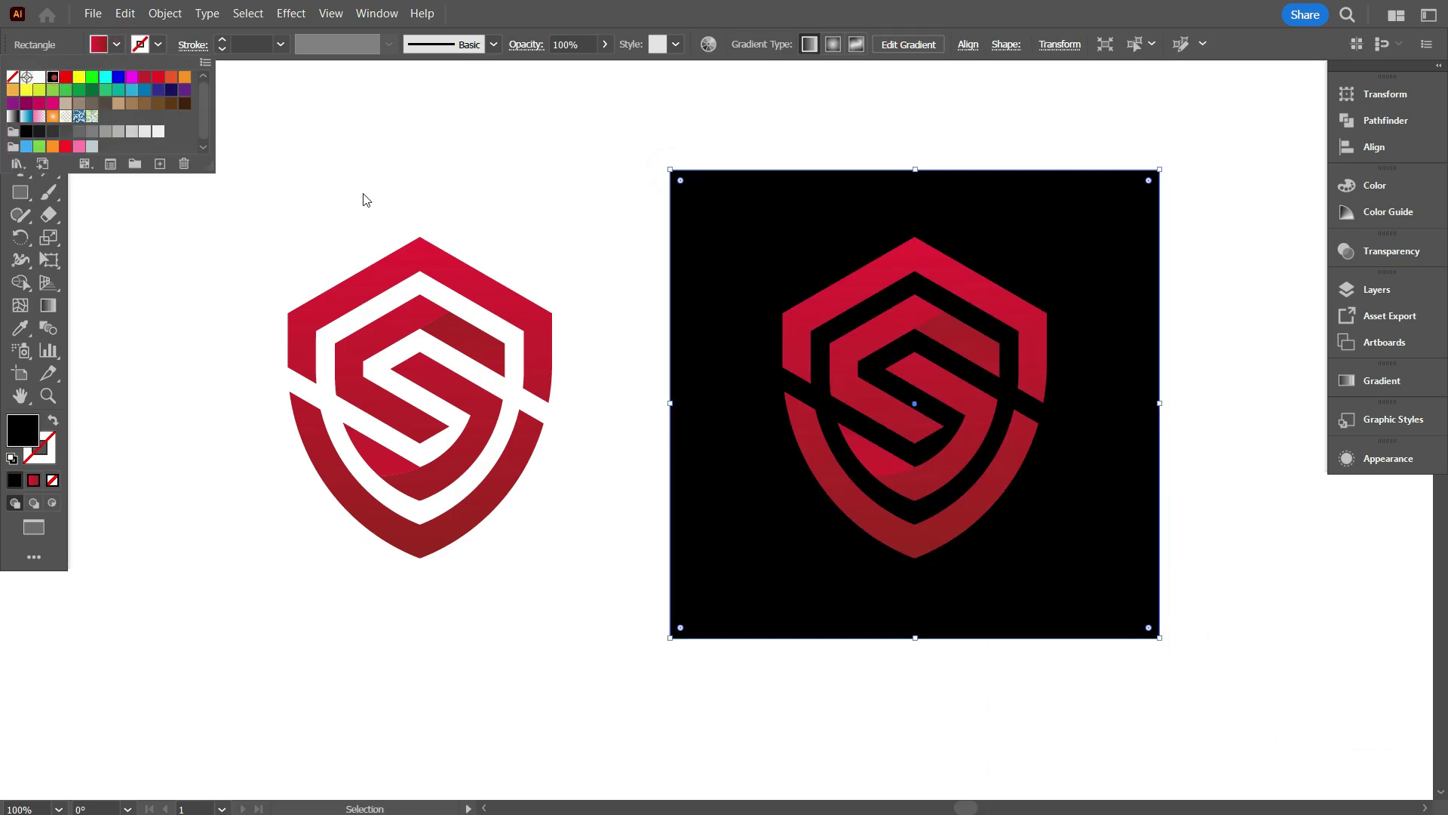
left_click(611, 647)
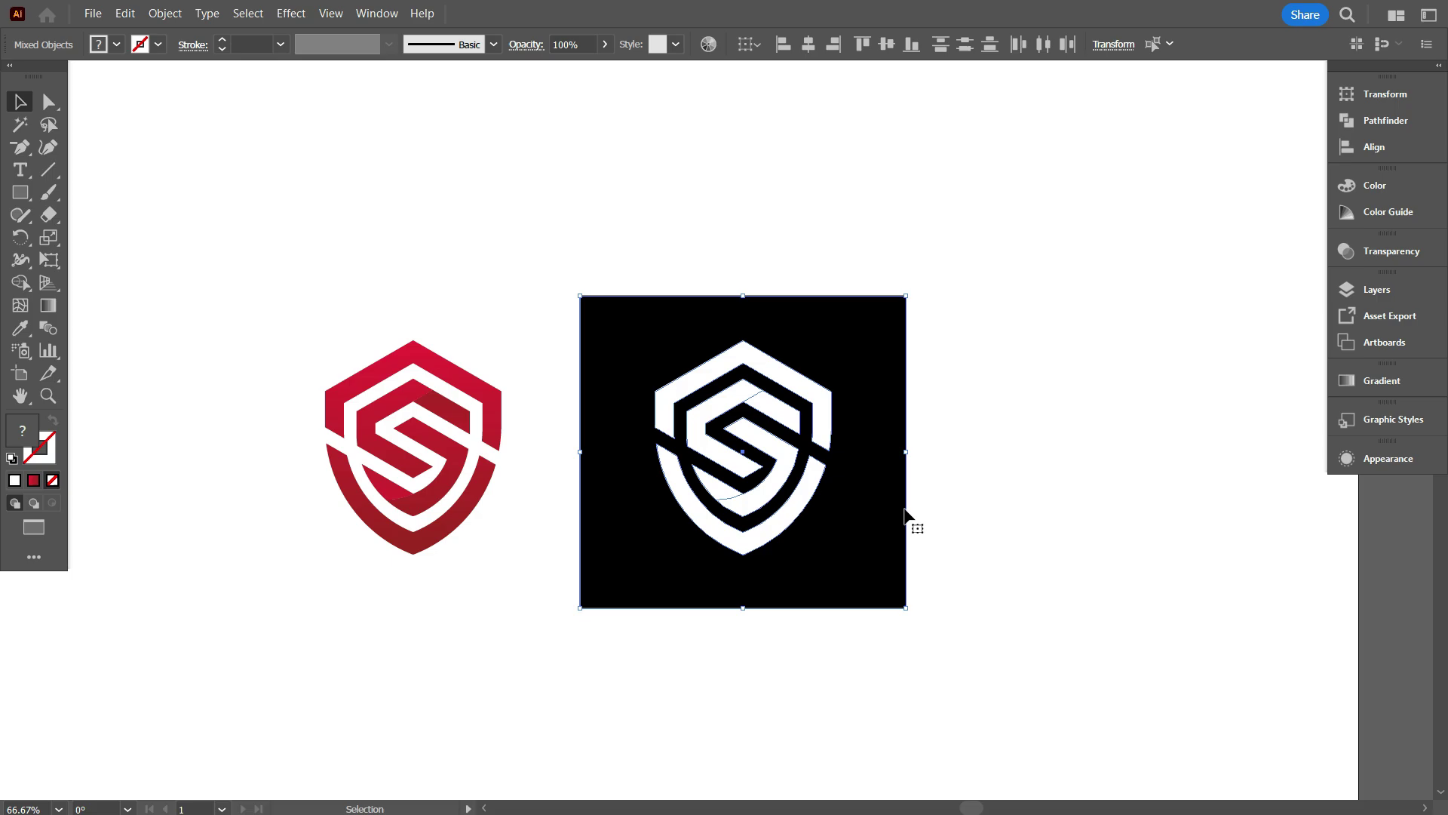
- Copy the black square with its white shield and give the copy's square the red gradient
left_click_drag(814, 517, 194, 525)
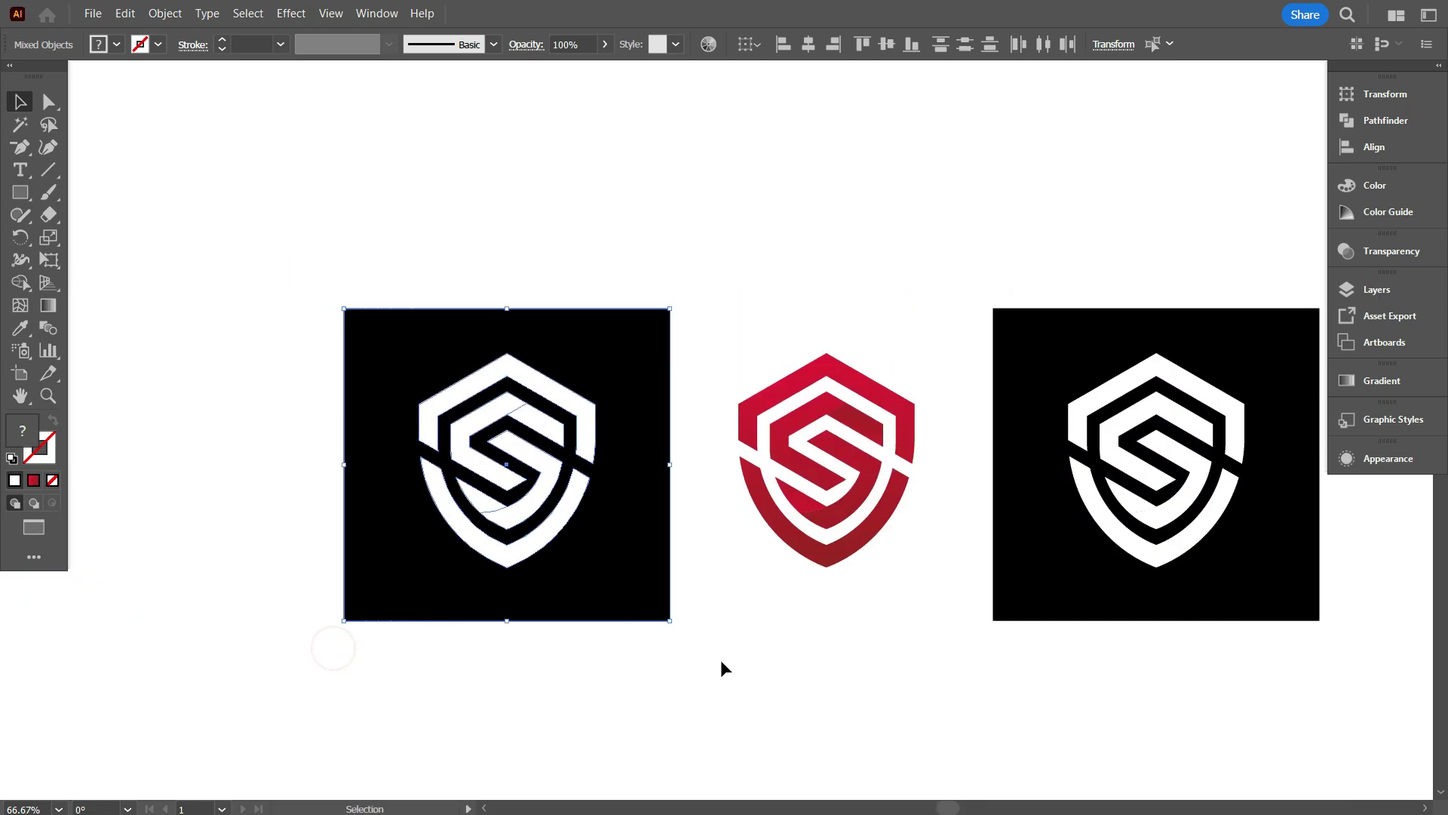
scroll(695, 669, "down", 2)
key("i")
left_click(802, 427)
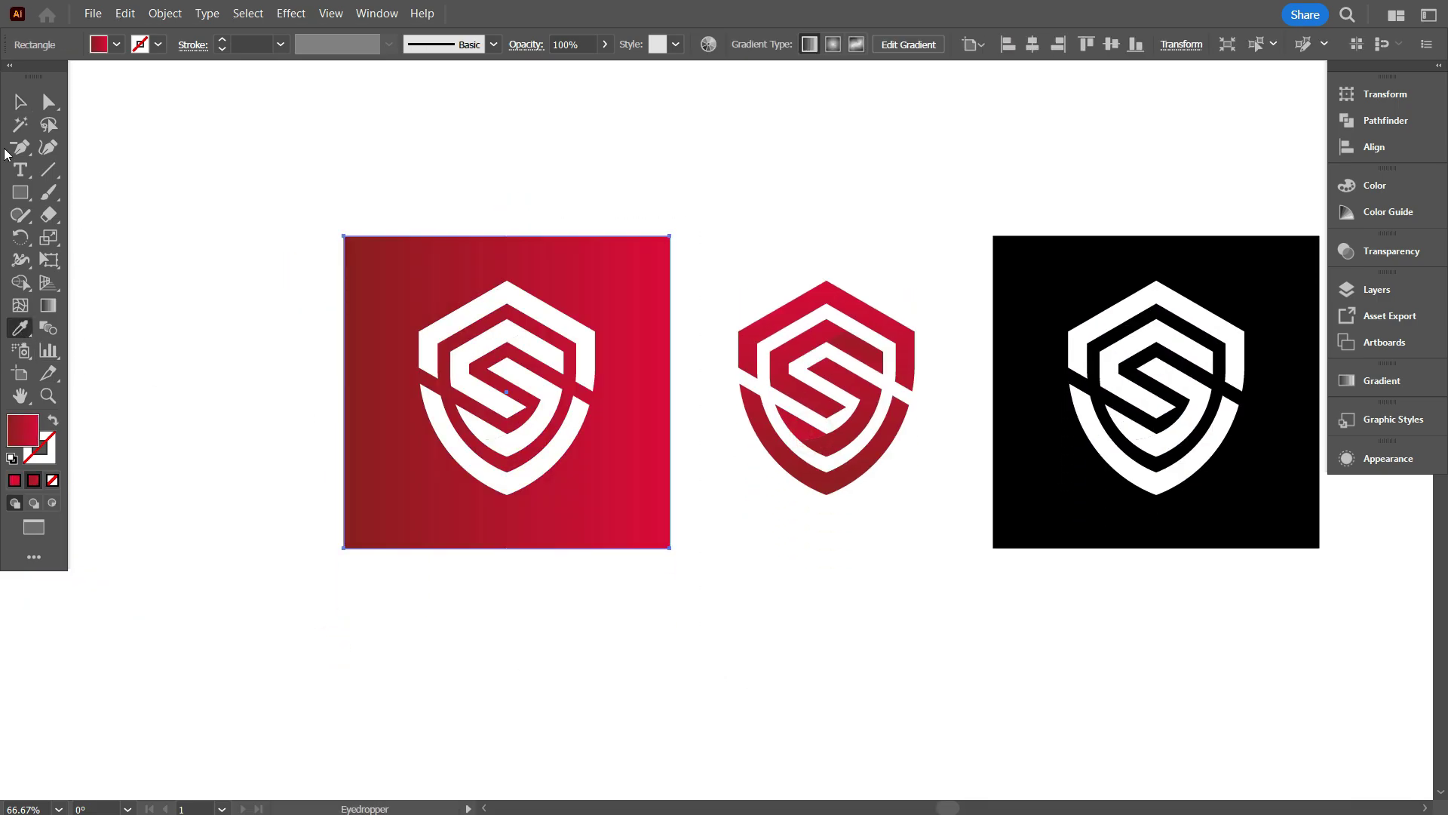
left_click(19, 102)
left_click(443, 556)
scroll(483, 596, "down", 1)
scroll(504, 618, "up", 1)
left_click_drag(573, 579, 567, 634)
left_click(629, 643)
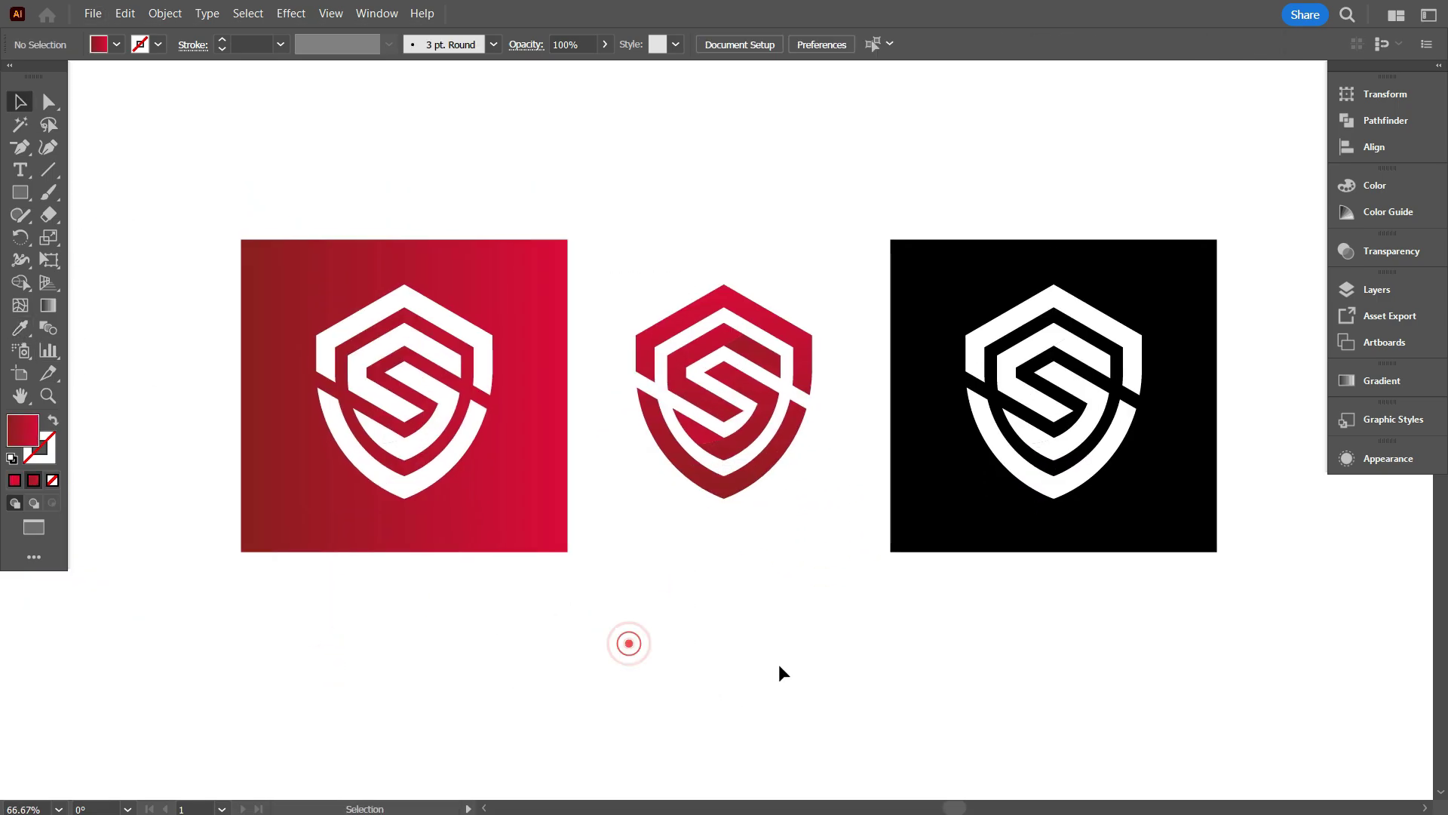